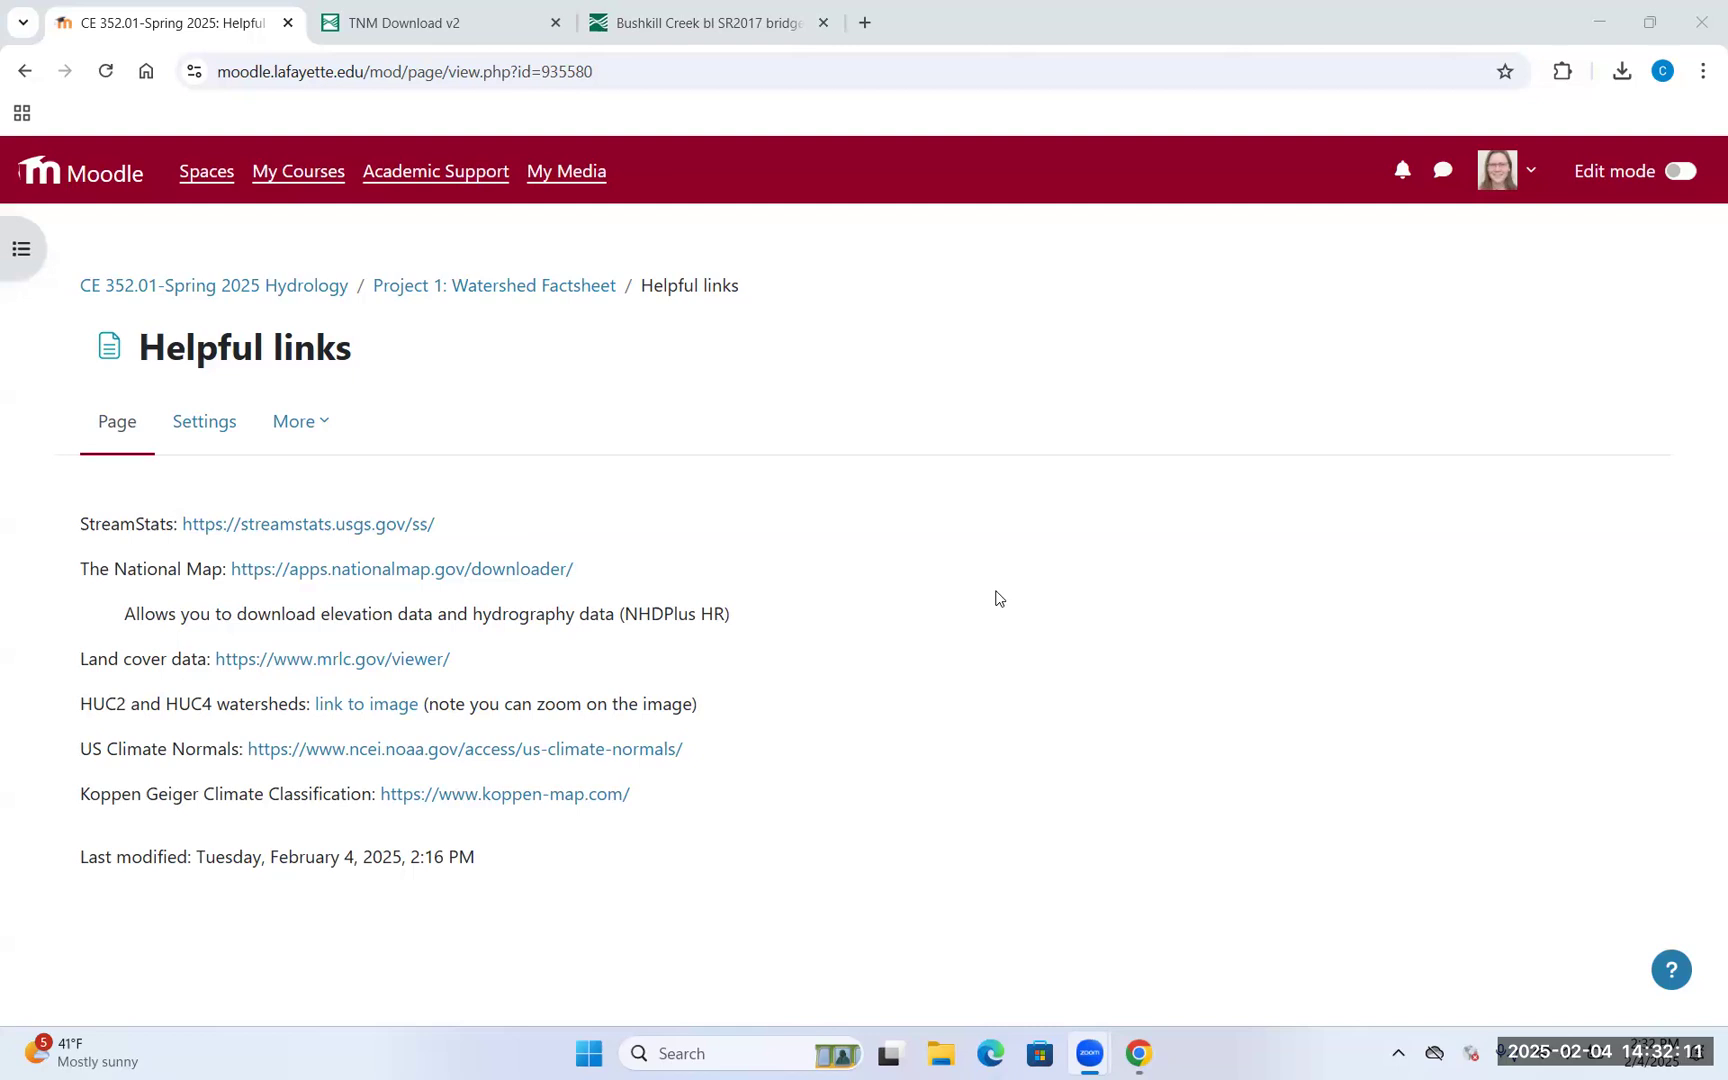
left_click(273, 665)
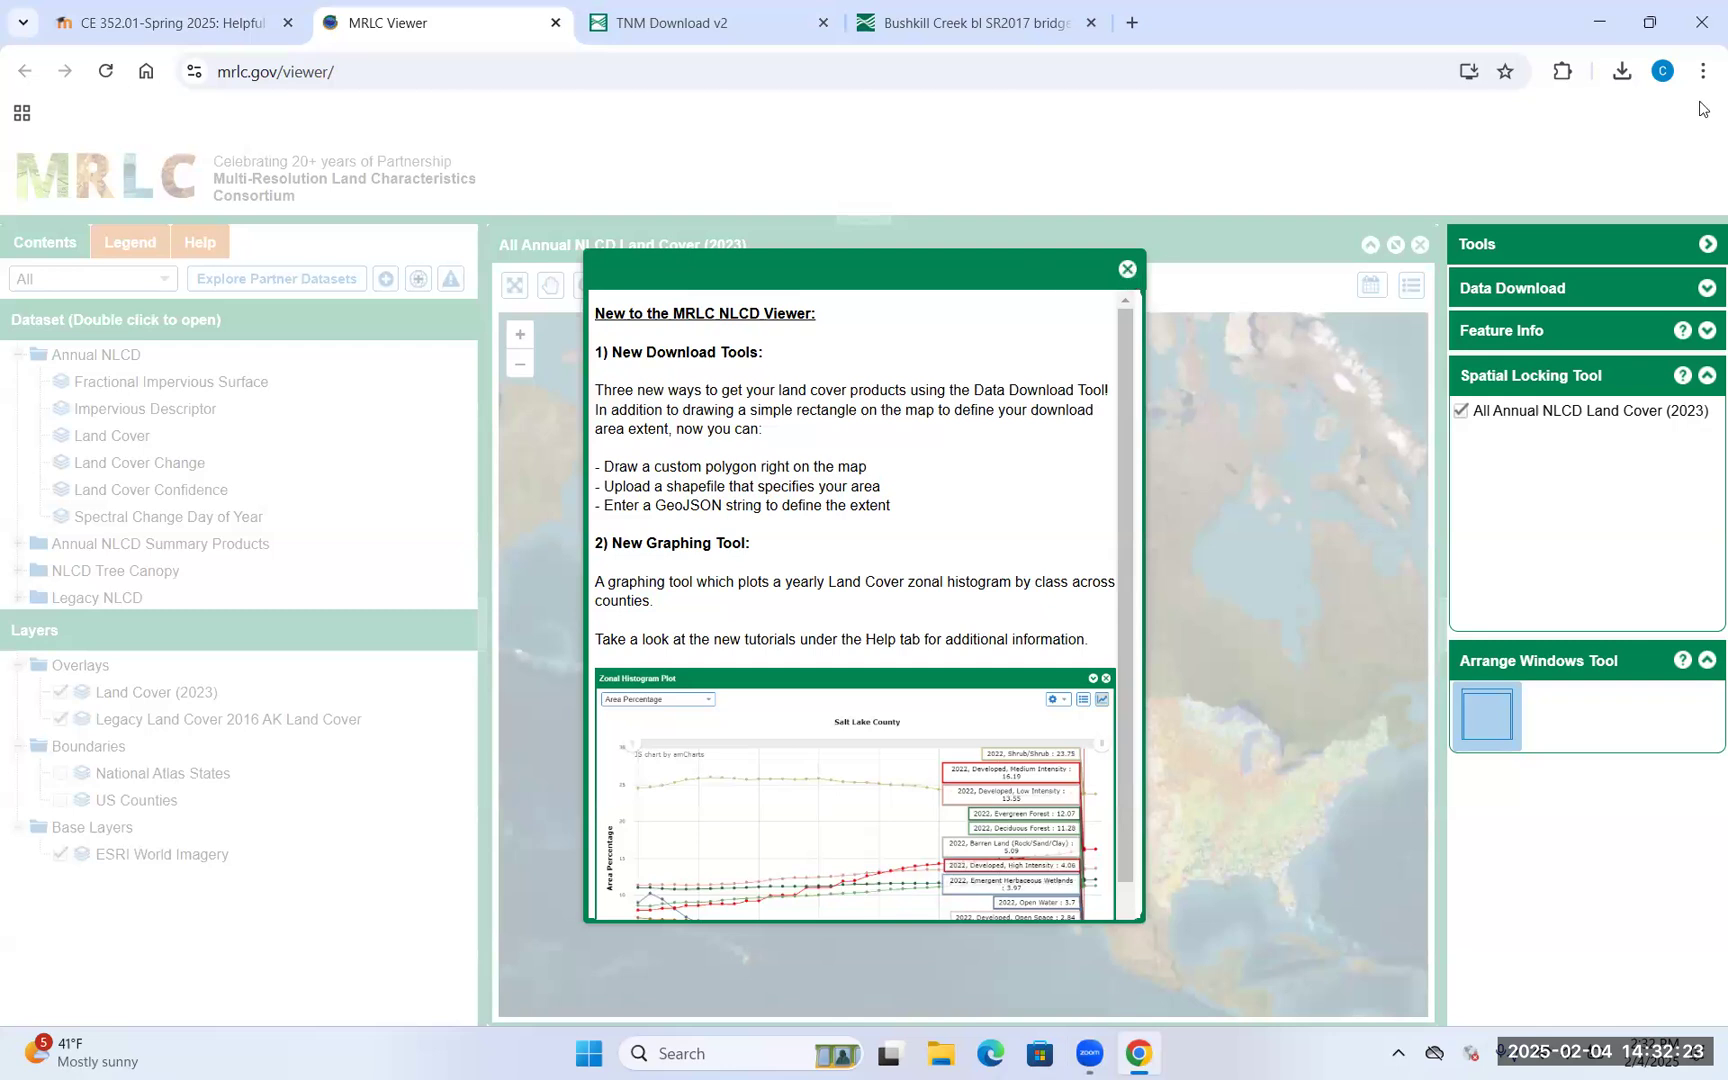
Dismiss the intro, turn off Legacy Land Cover 2016 AK, and zoom the map to Pennsylvania
left_click(1127, 268)
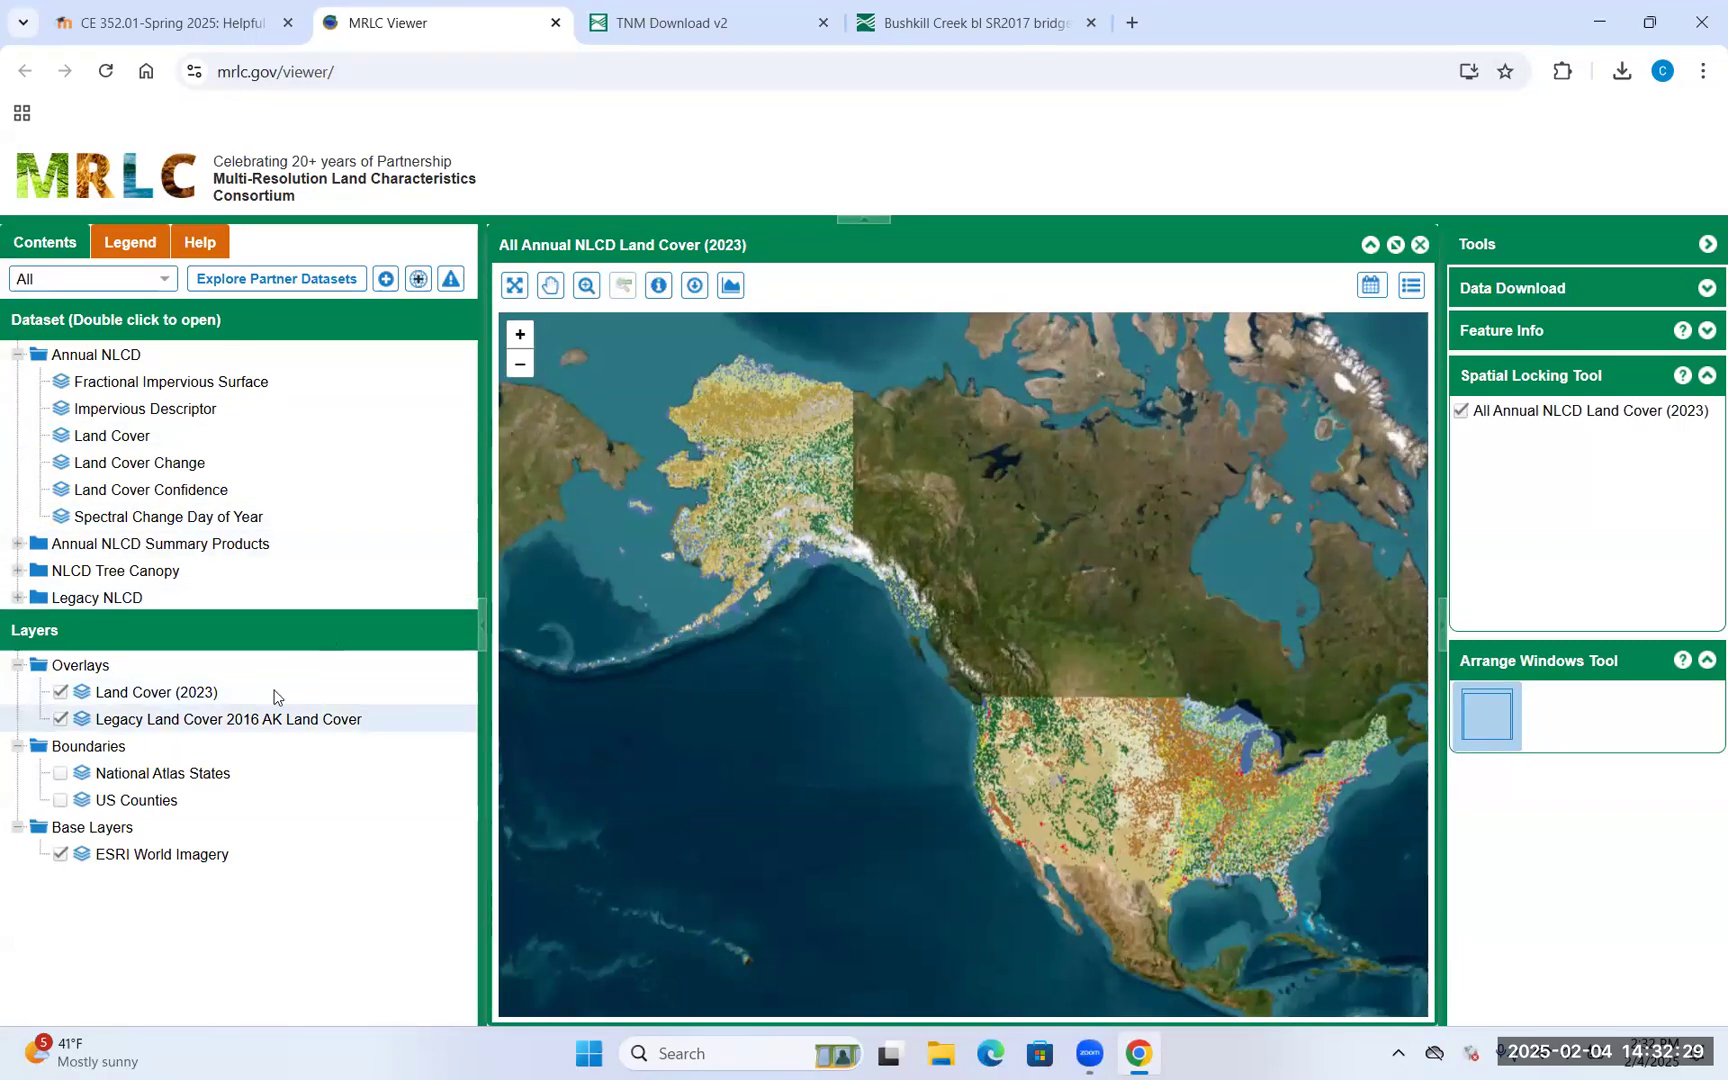
left_click(61, 720)
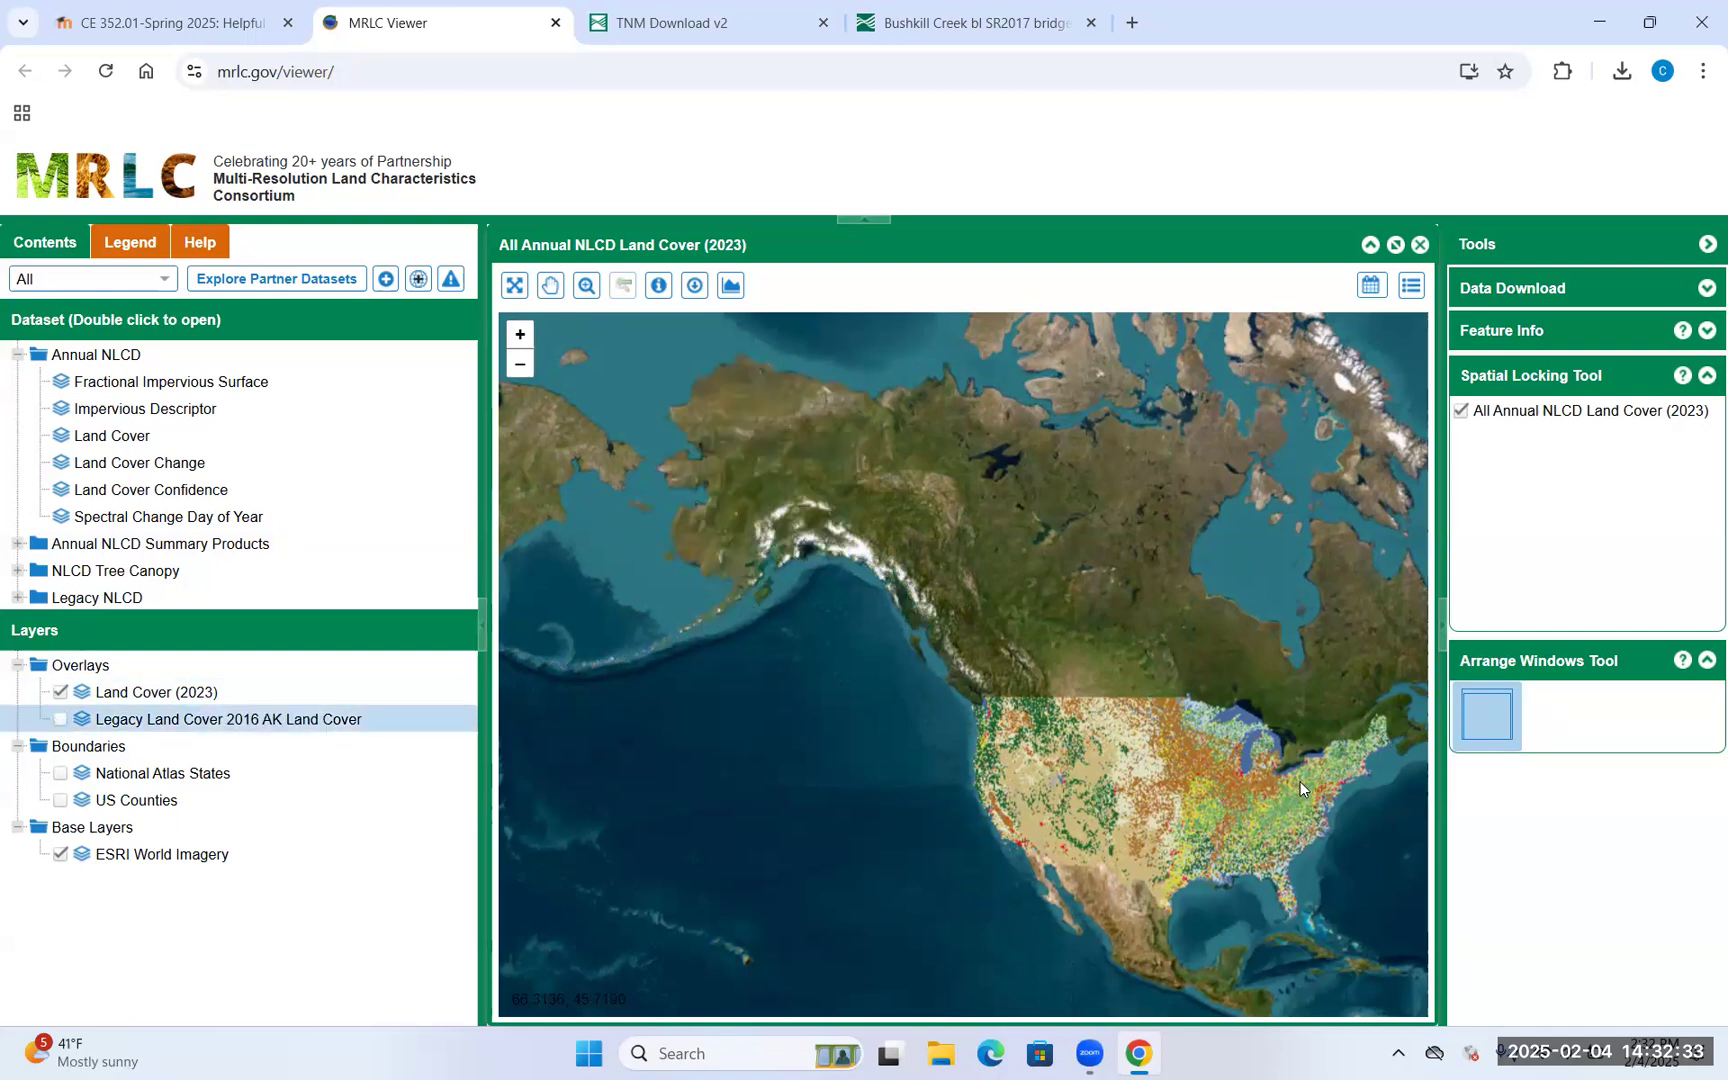
left_click_drag(1300, 782, 1046, 668)
scroll(1053, 668, "up", 3)
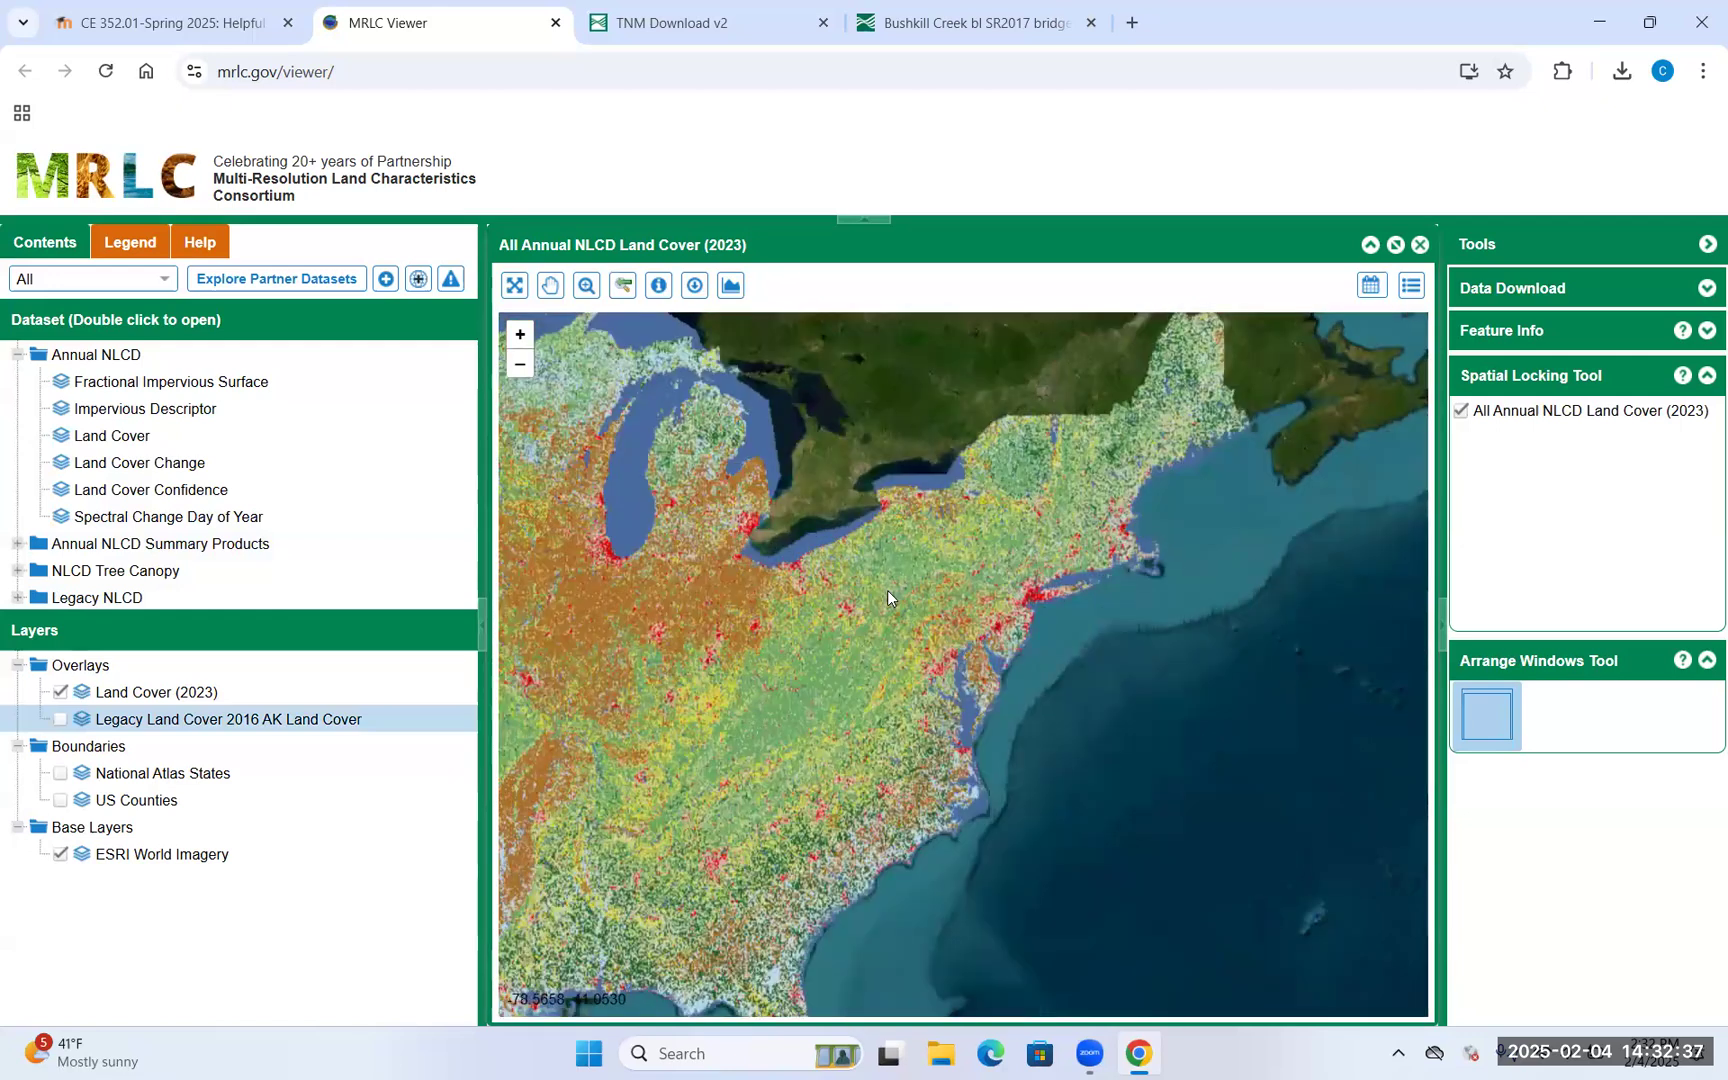
scroll(888, 592, "up", 1)
scroll(859, 594, "up", 1)
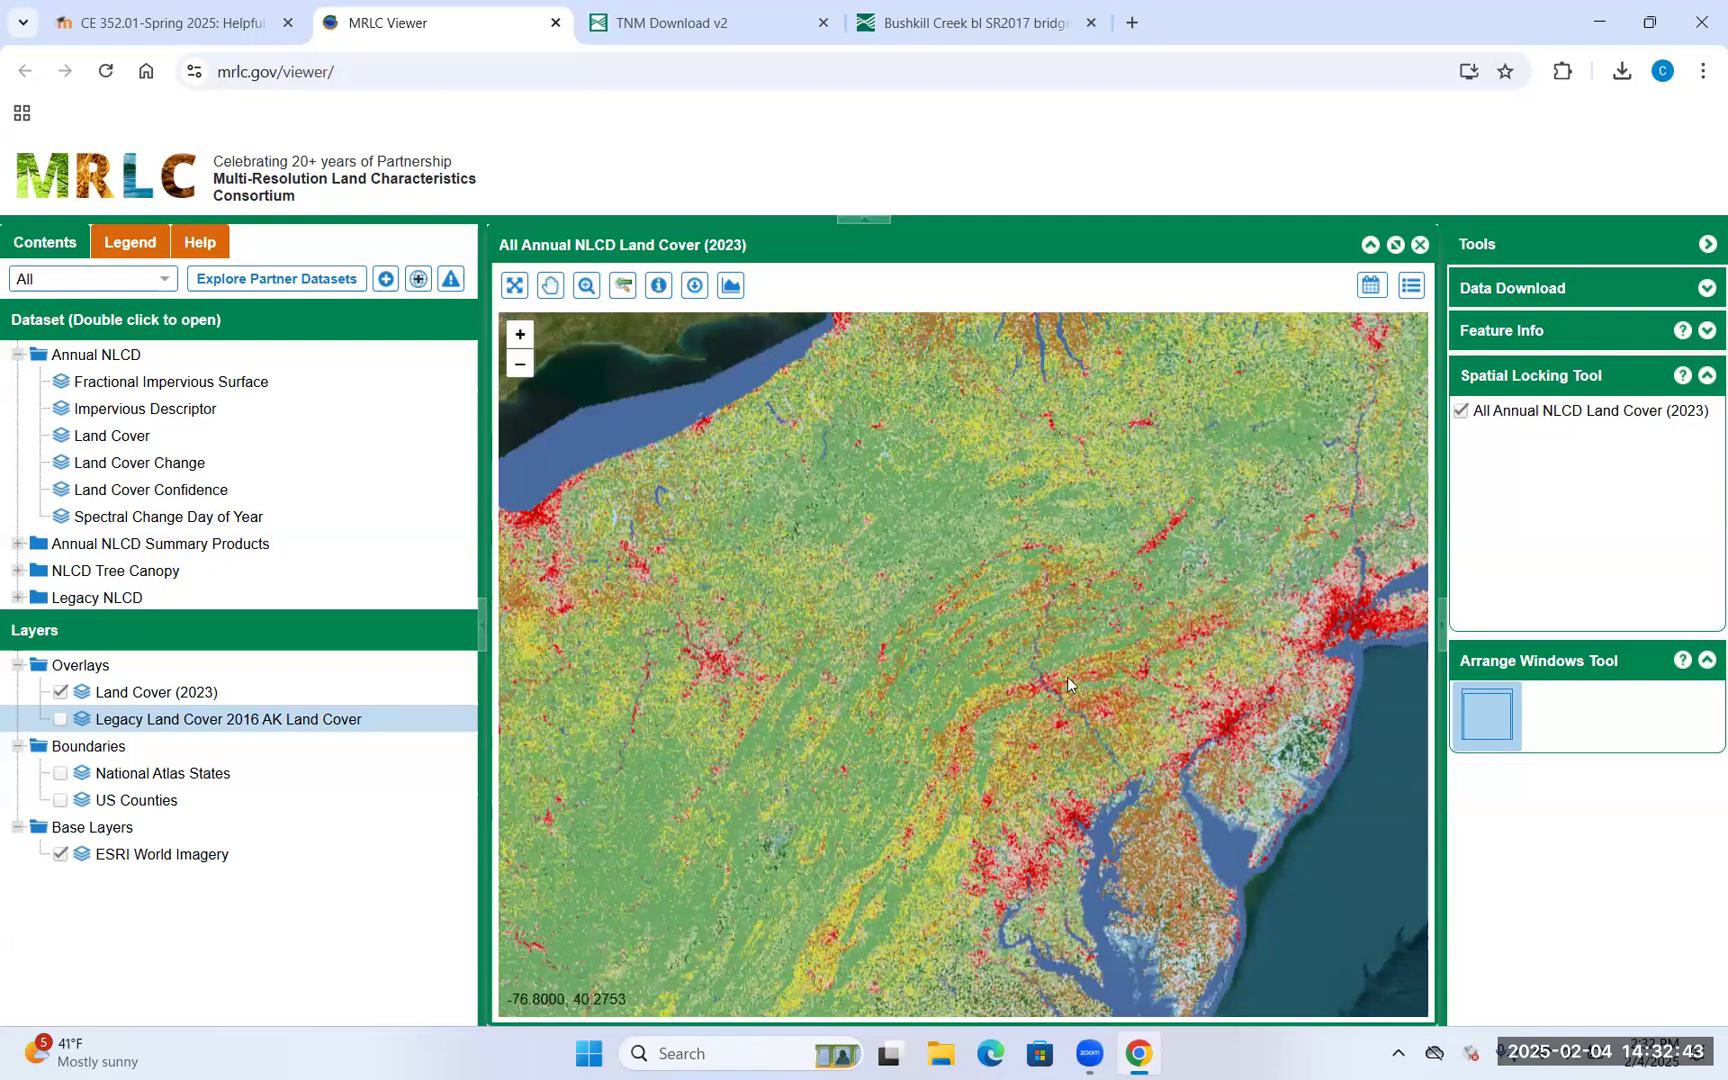
scroll(1066, 676, "up", 1)
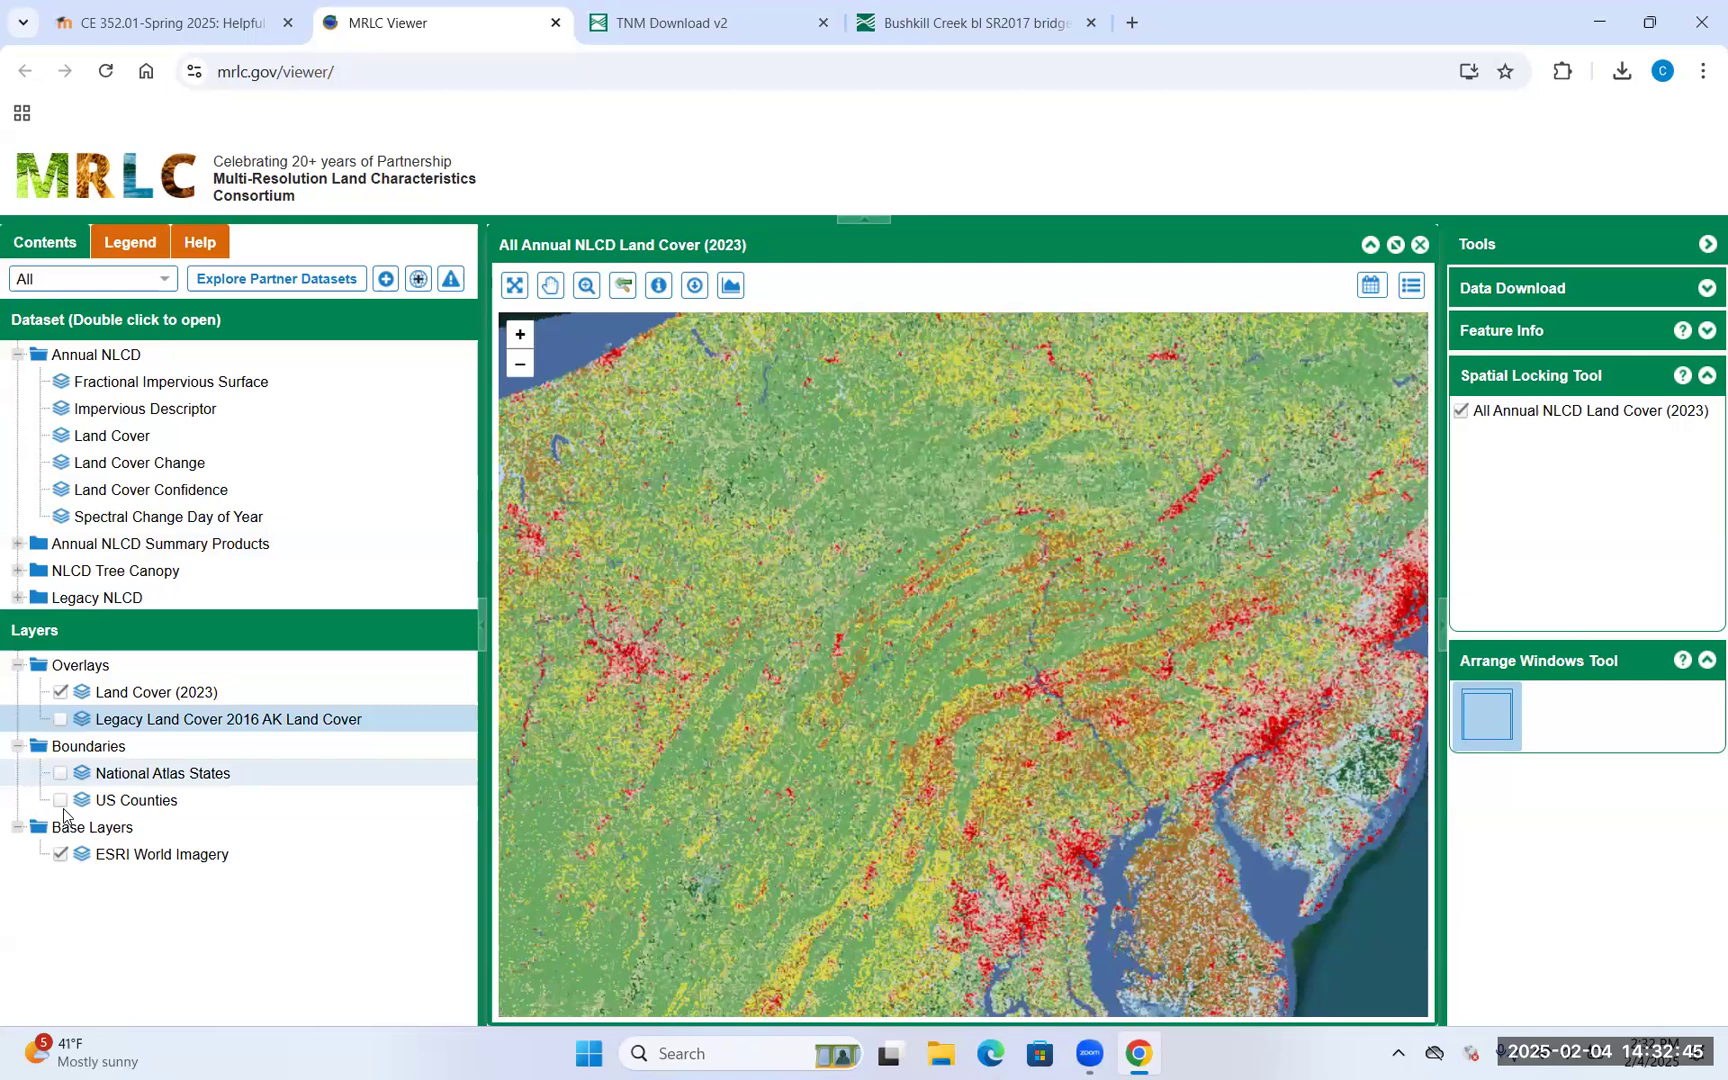
Turn on the National Atlas States boundary layer, leaving US Counties unchecked
left_click(60, 773)
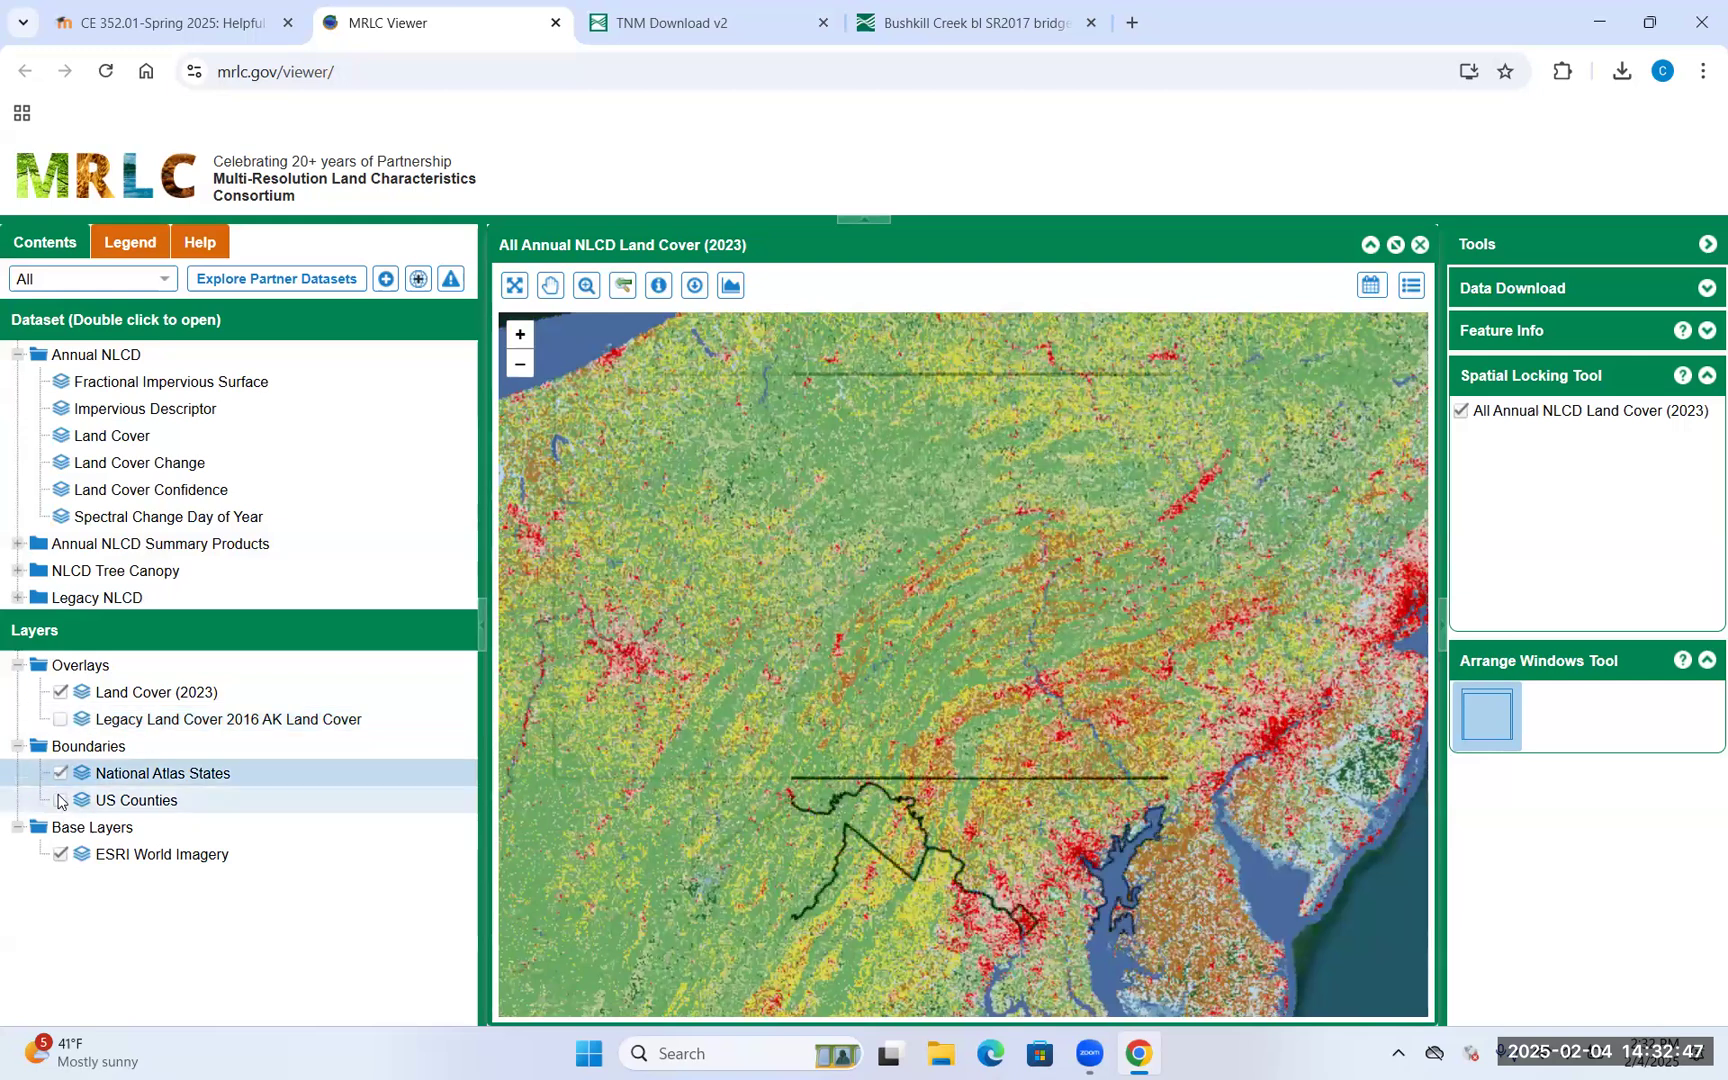
left_click(60, 800)
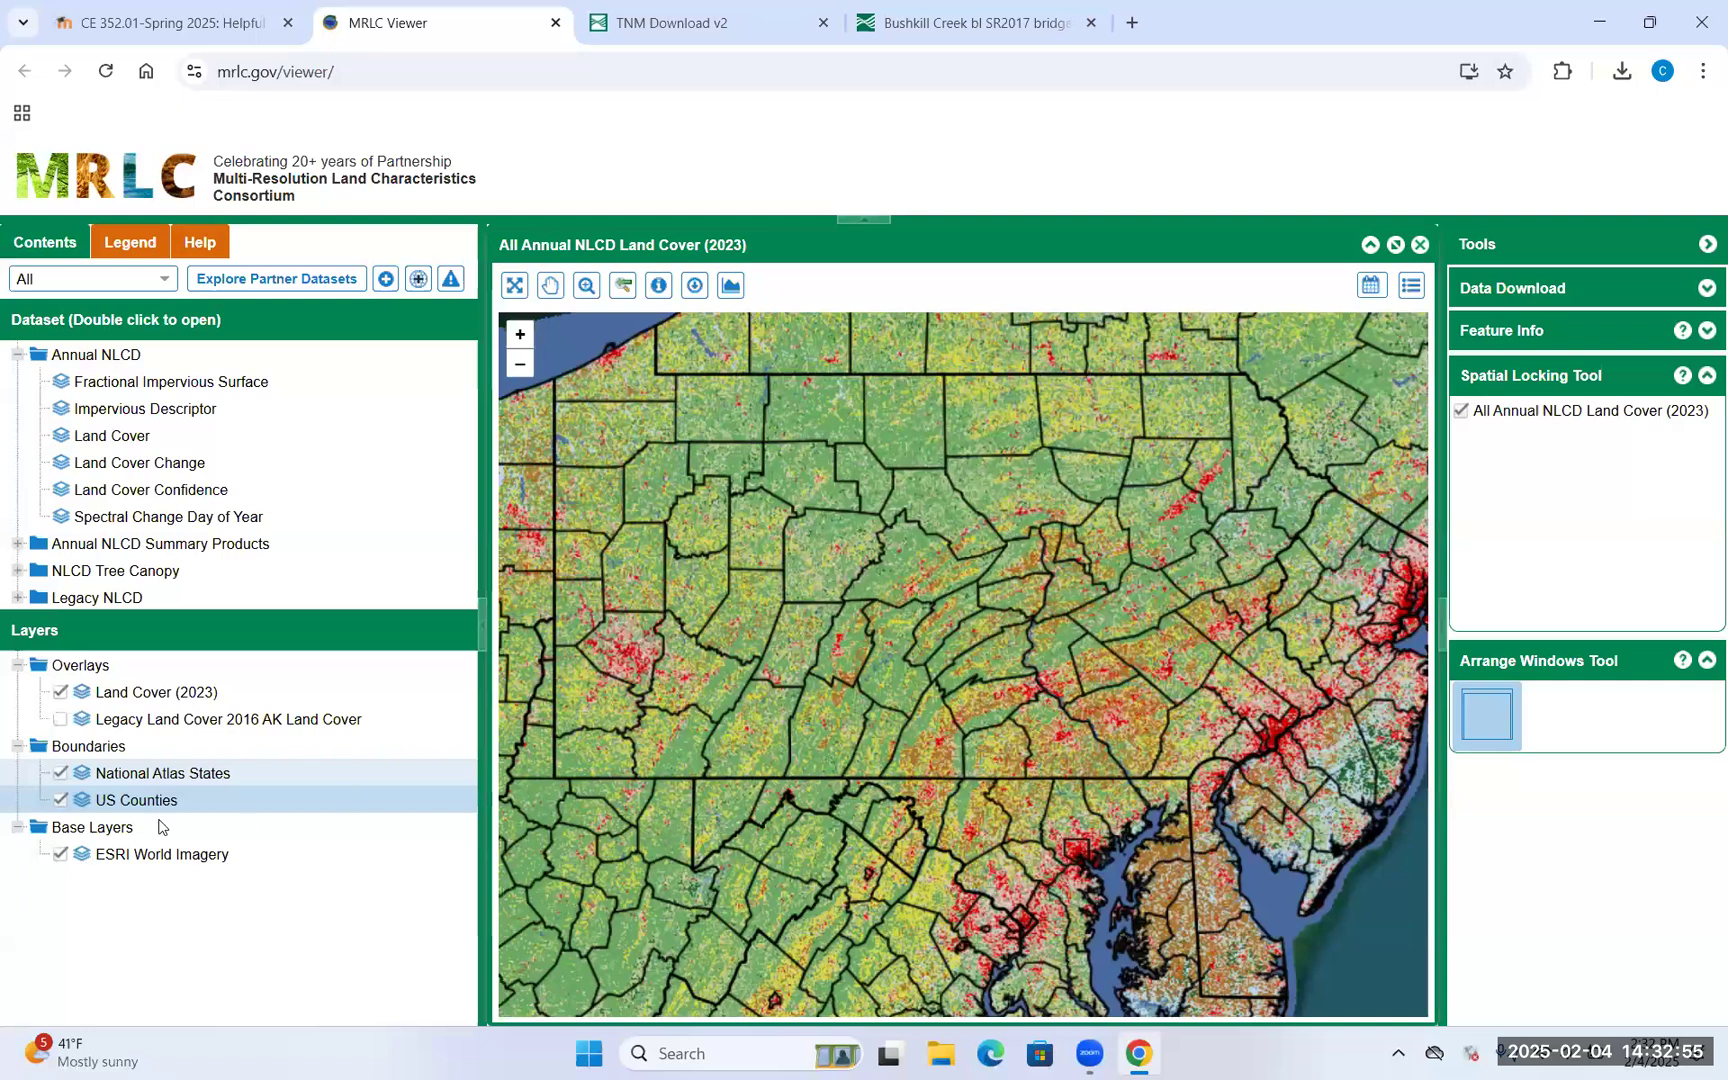
left_click(60, 801)
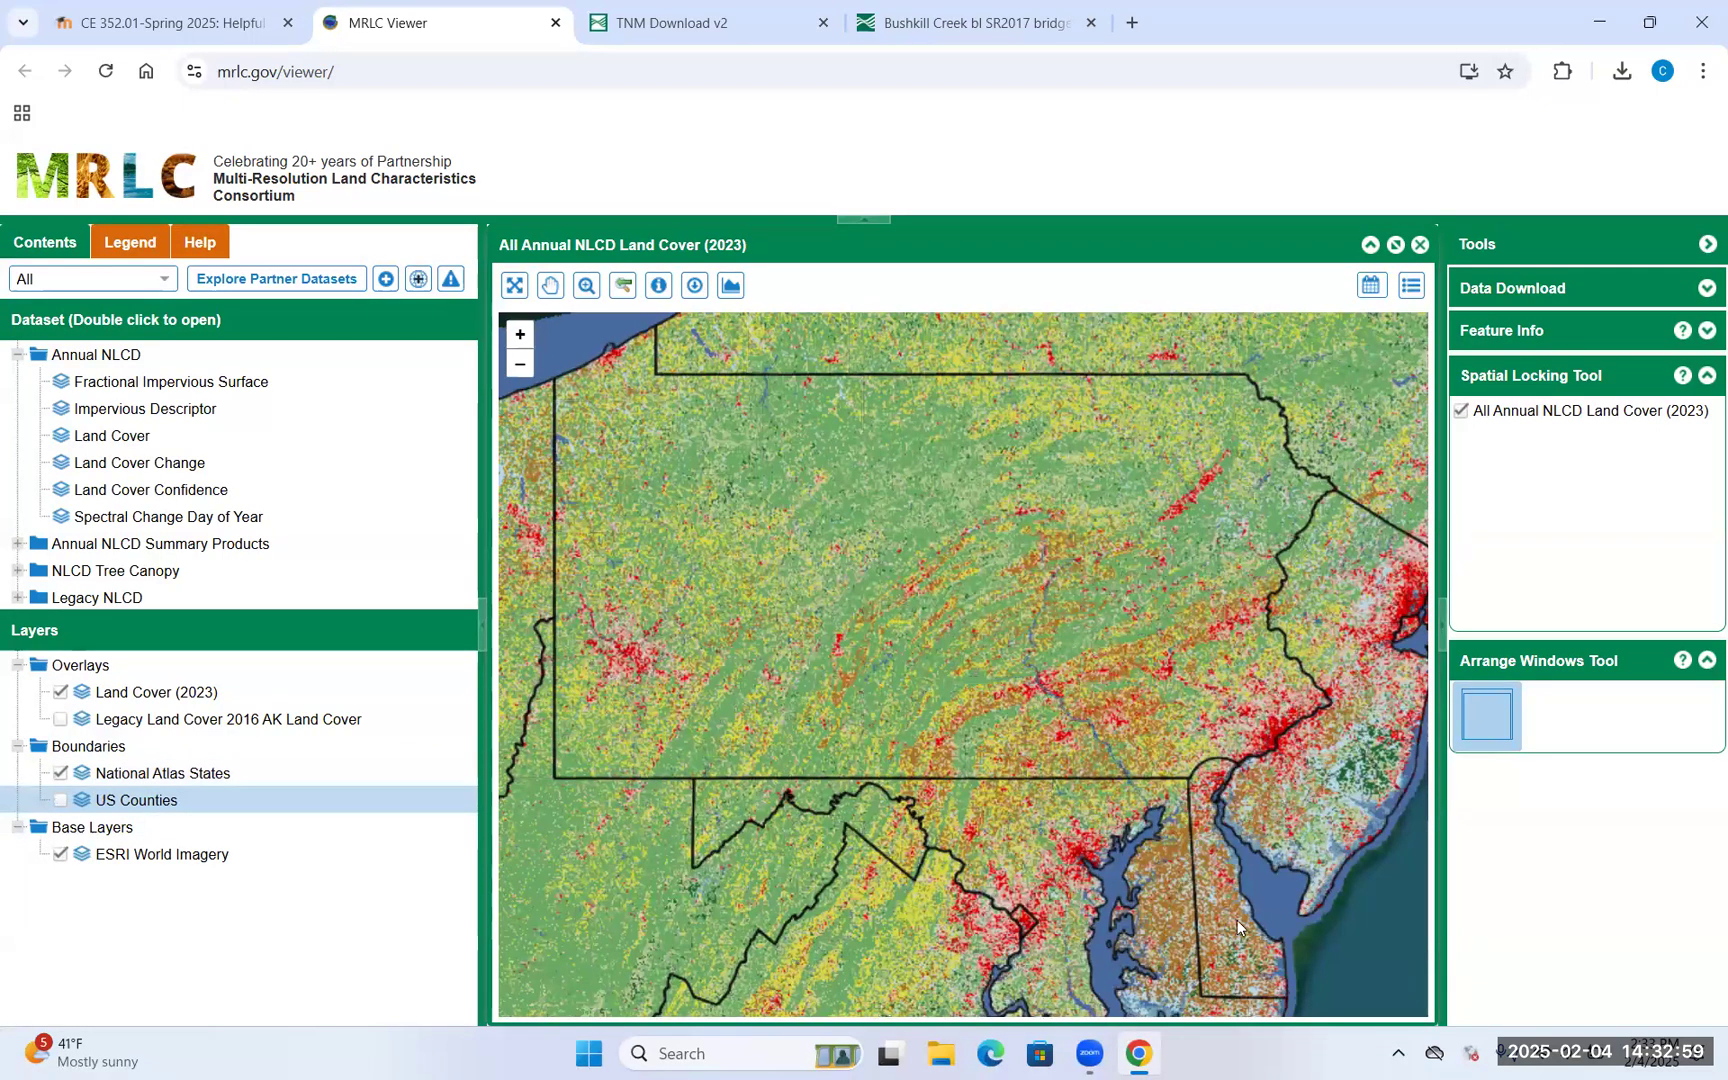
left_click(948, 1058)
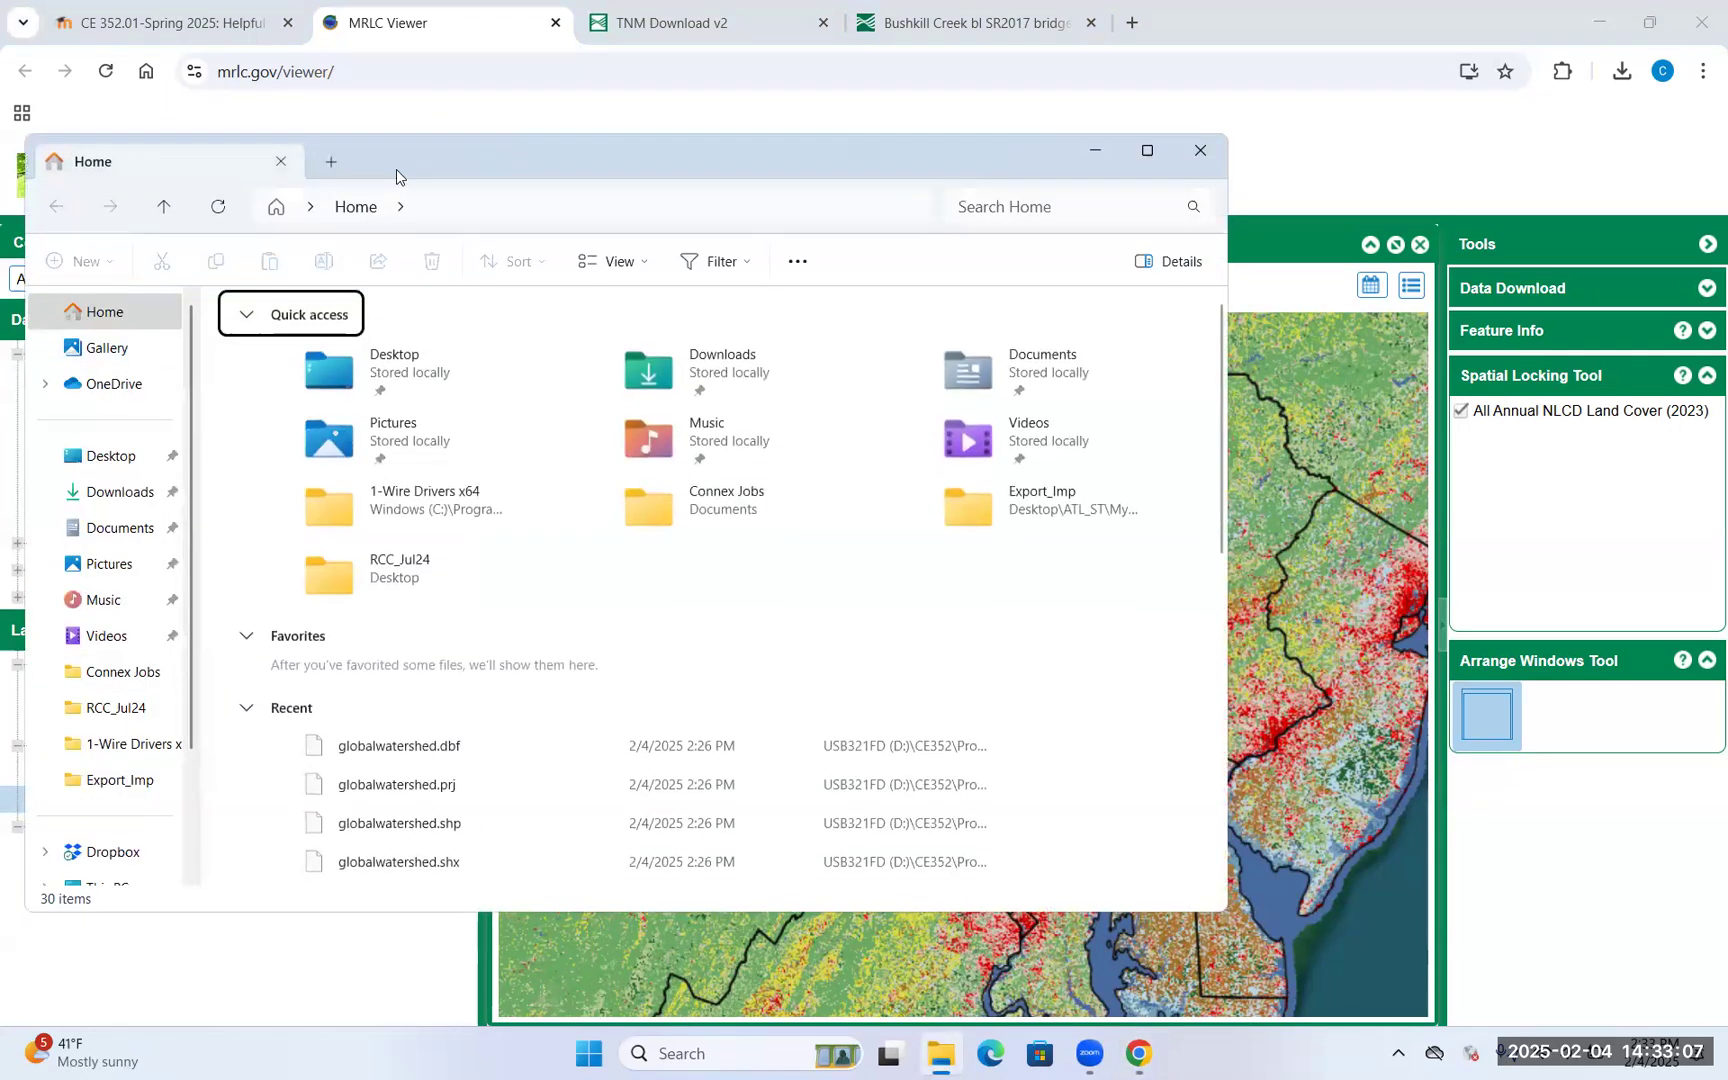
Navigate File Explorer to D:\CE352\Project1\basin_outline\layers
scroll(281, 752, "down", 3)
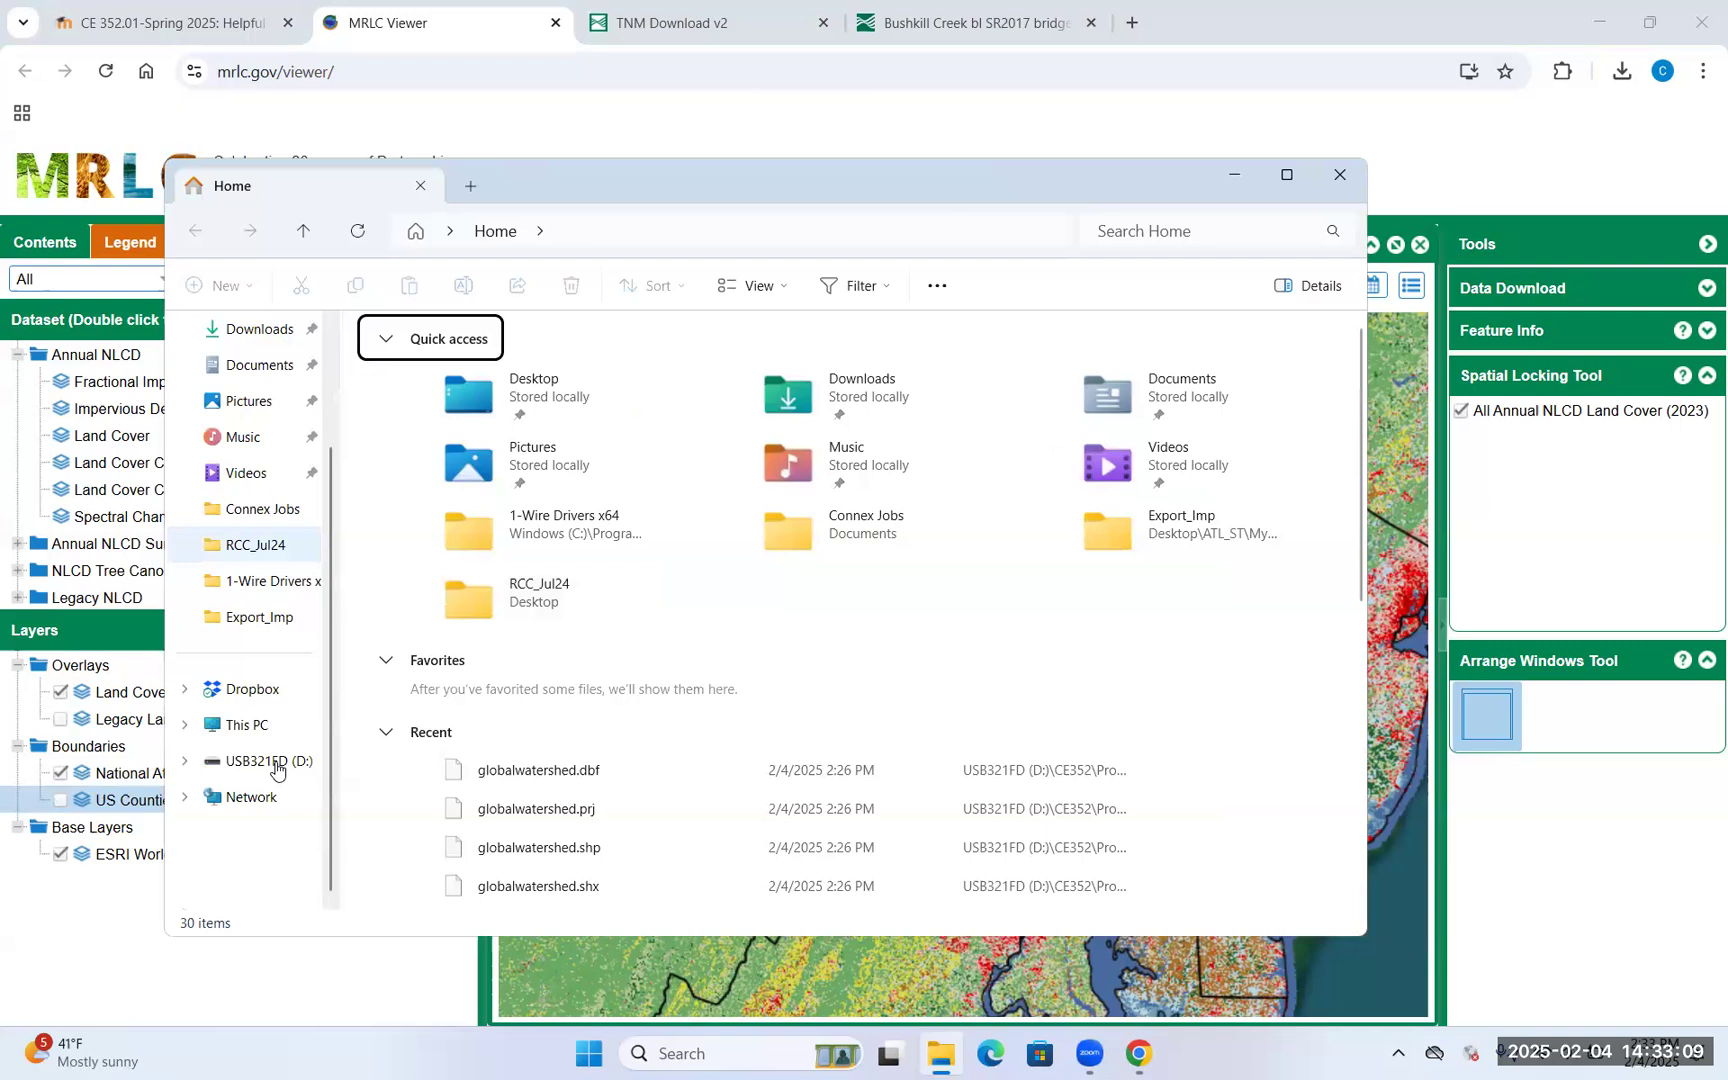
left_click(272, 762)
double_click(469, 367)
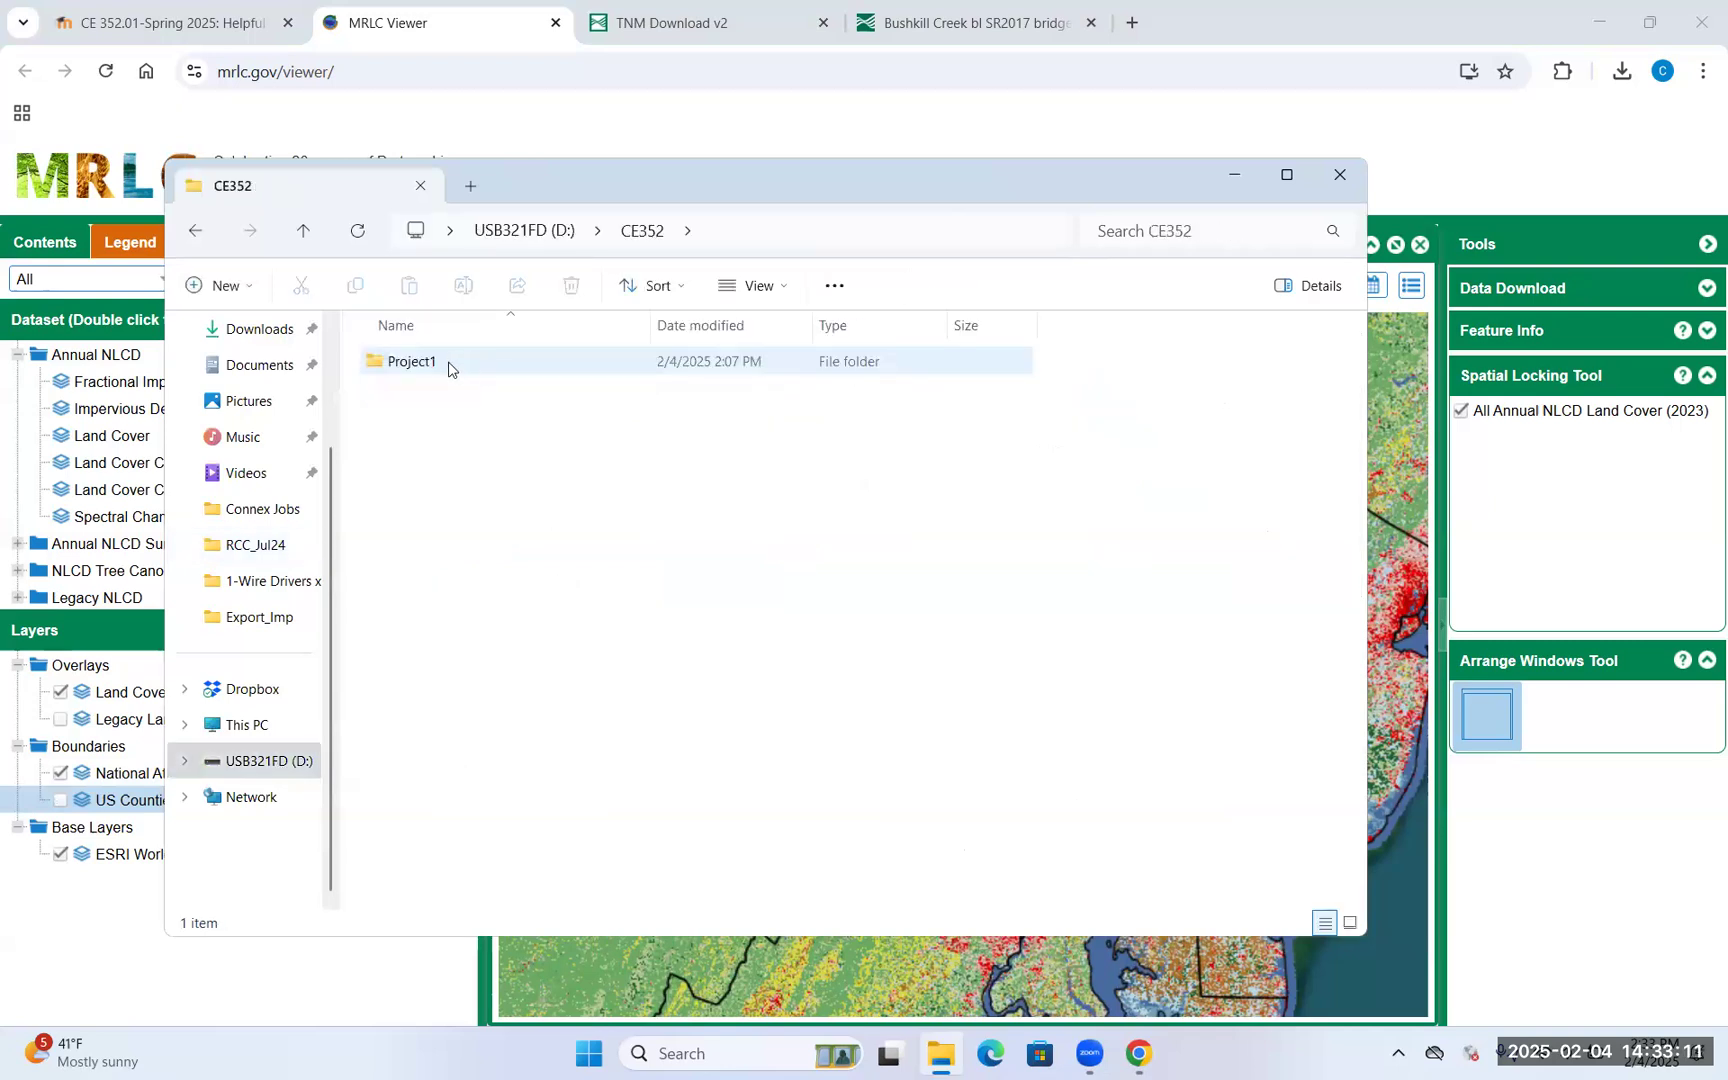
double_click(449, 365)
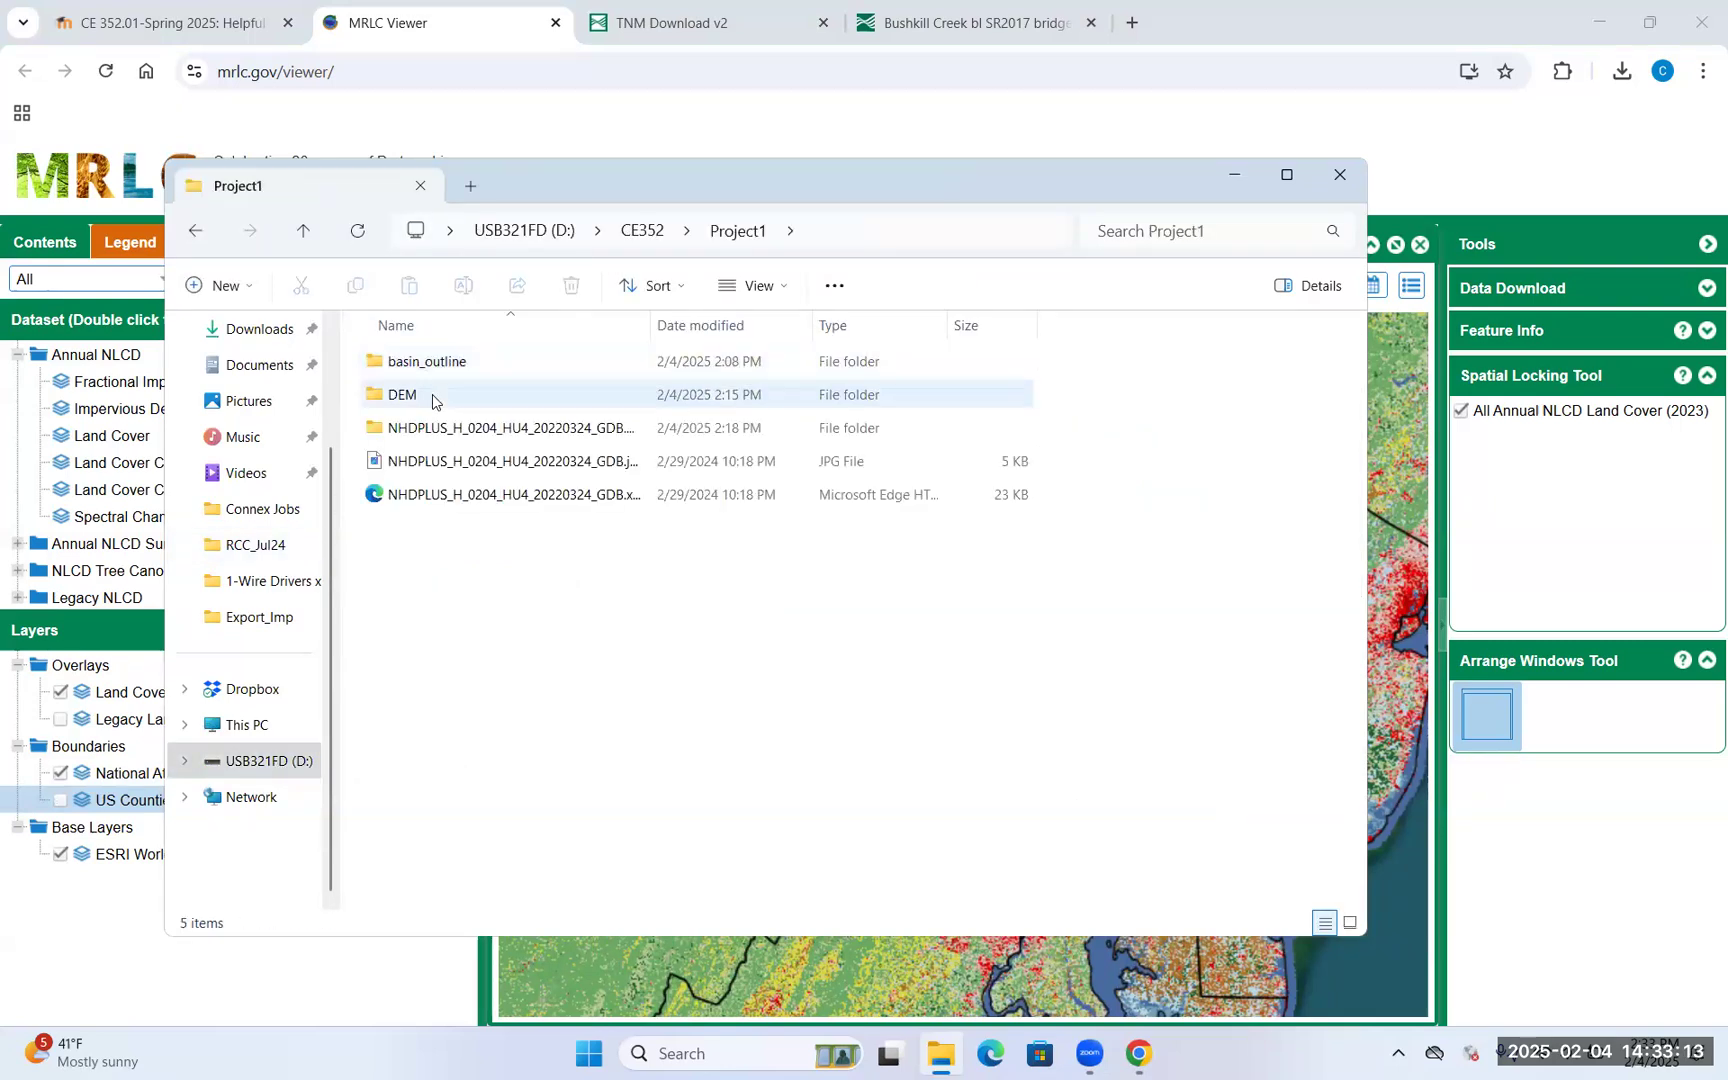
left_click(483, 361)
double_click(483, 361)
double_click(481, 361)
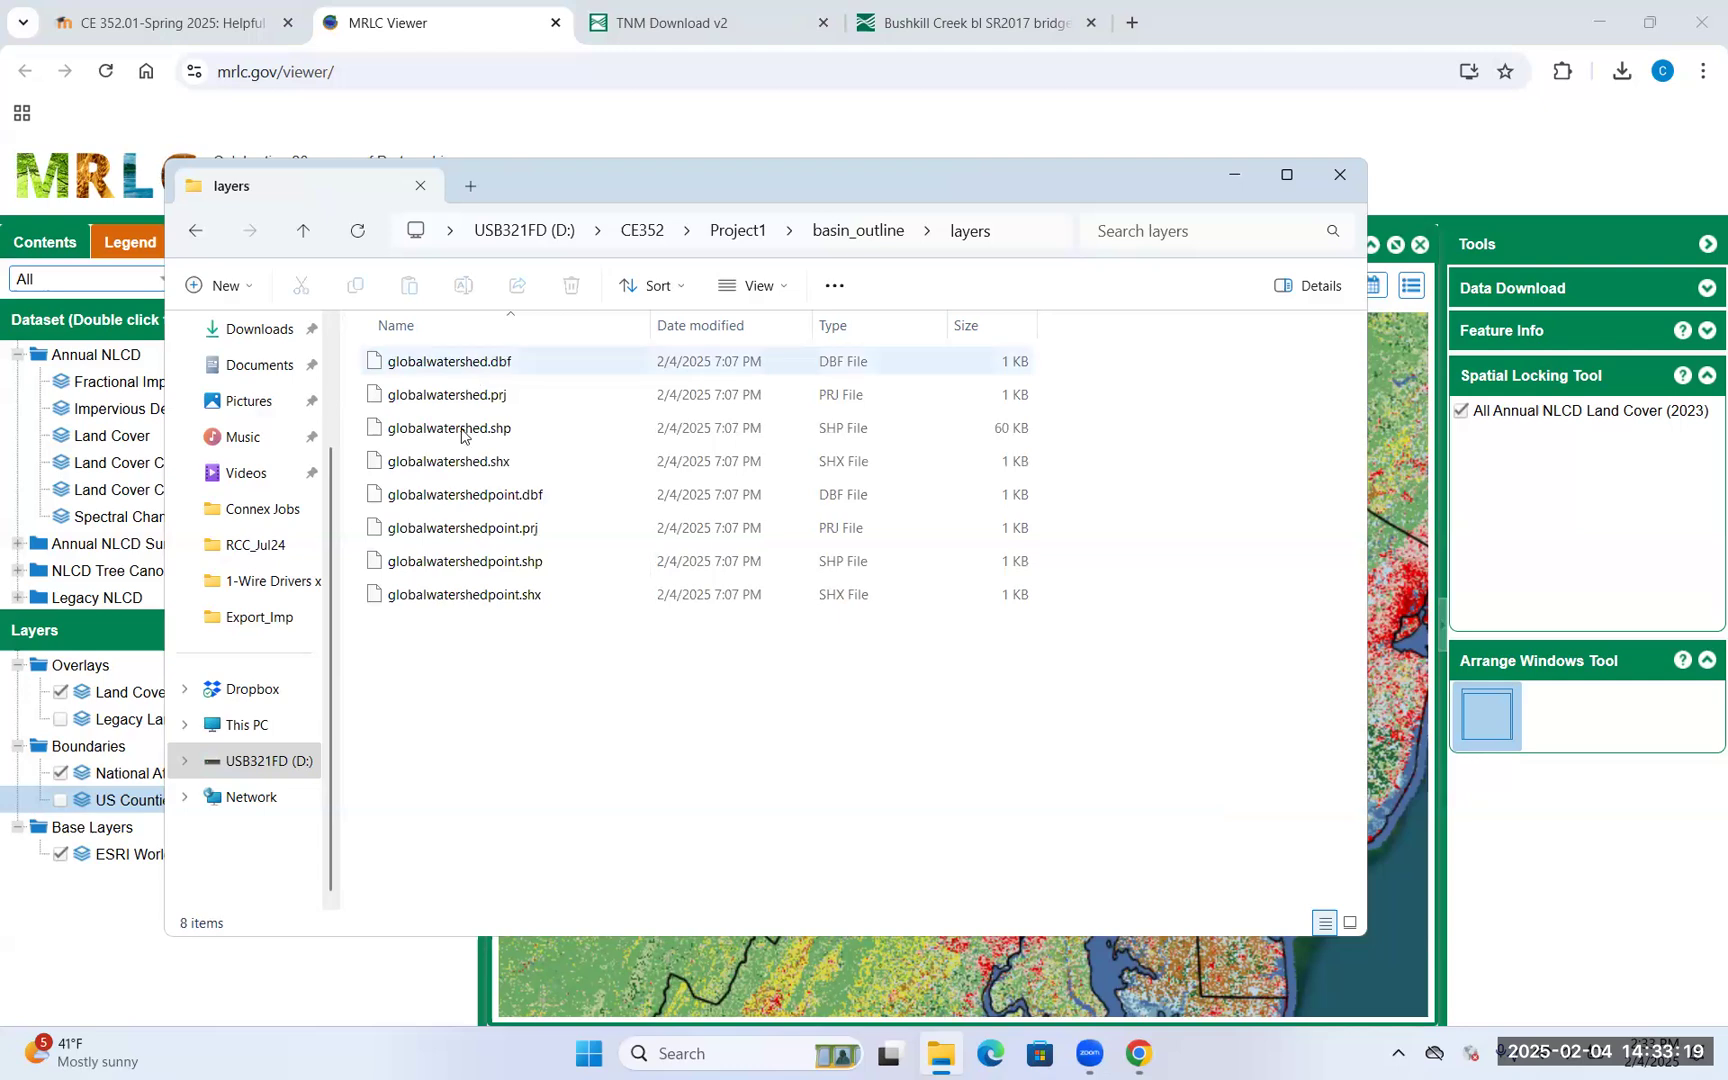
Compress the four globalwatershed files into globalwatershed.zip, confirm it exists, and return to the viewer
left_click(535, 364)
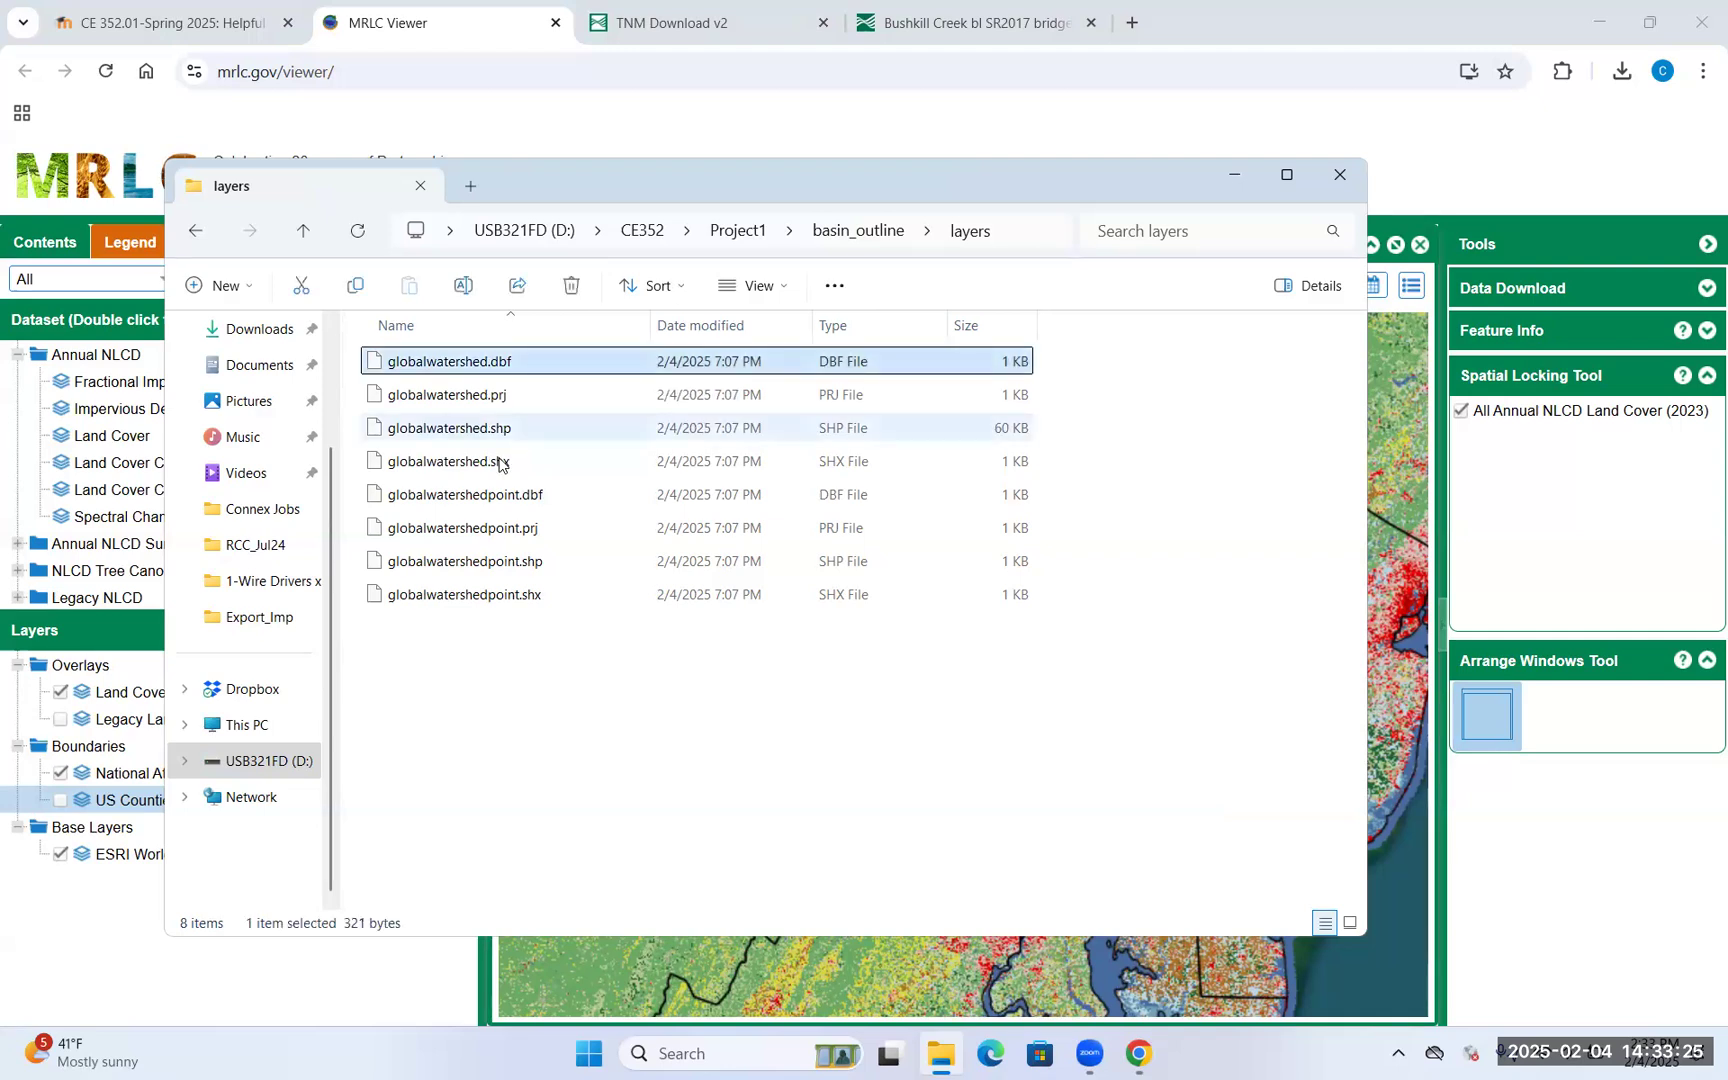
left_click(499, 462, "shift")
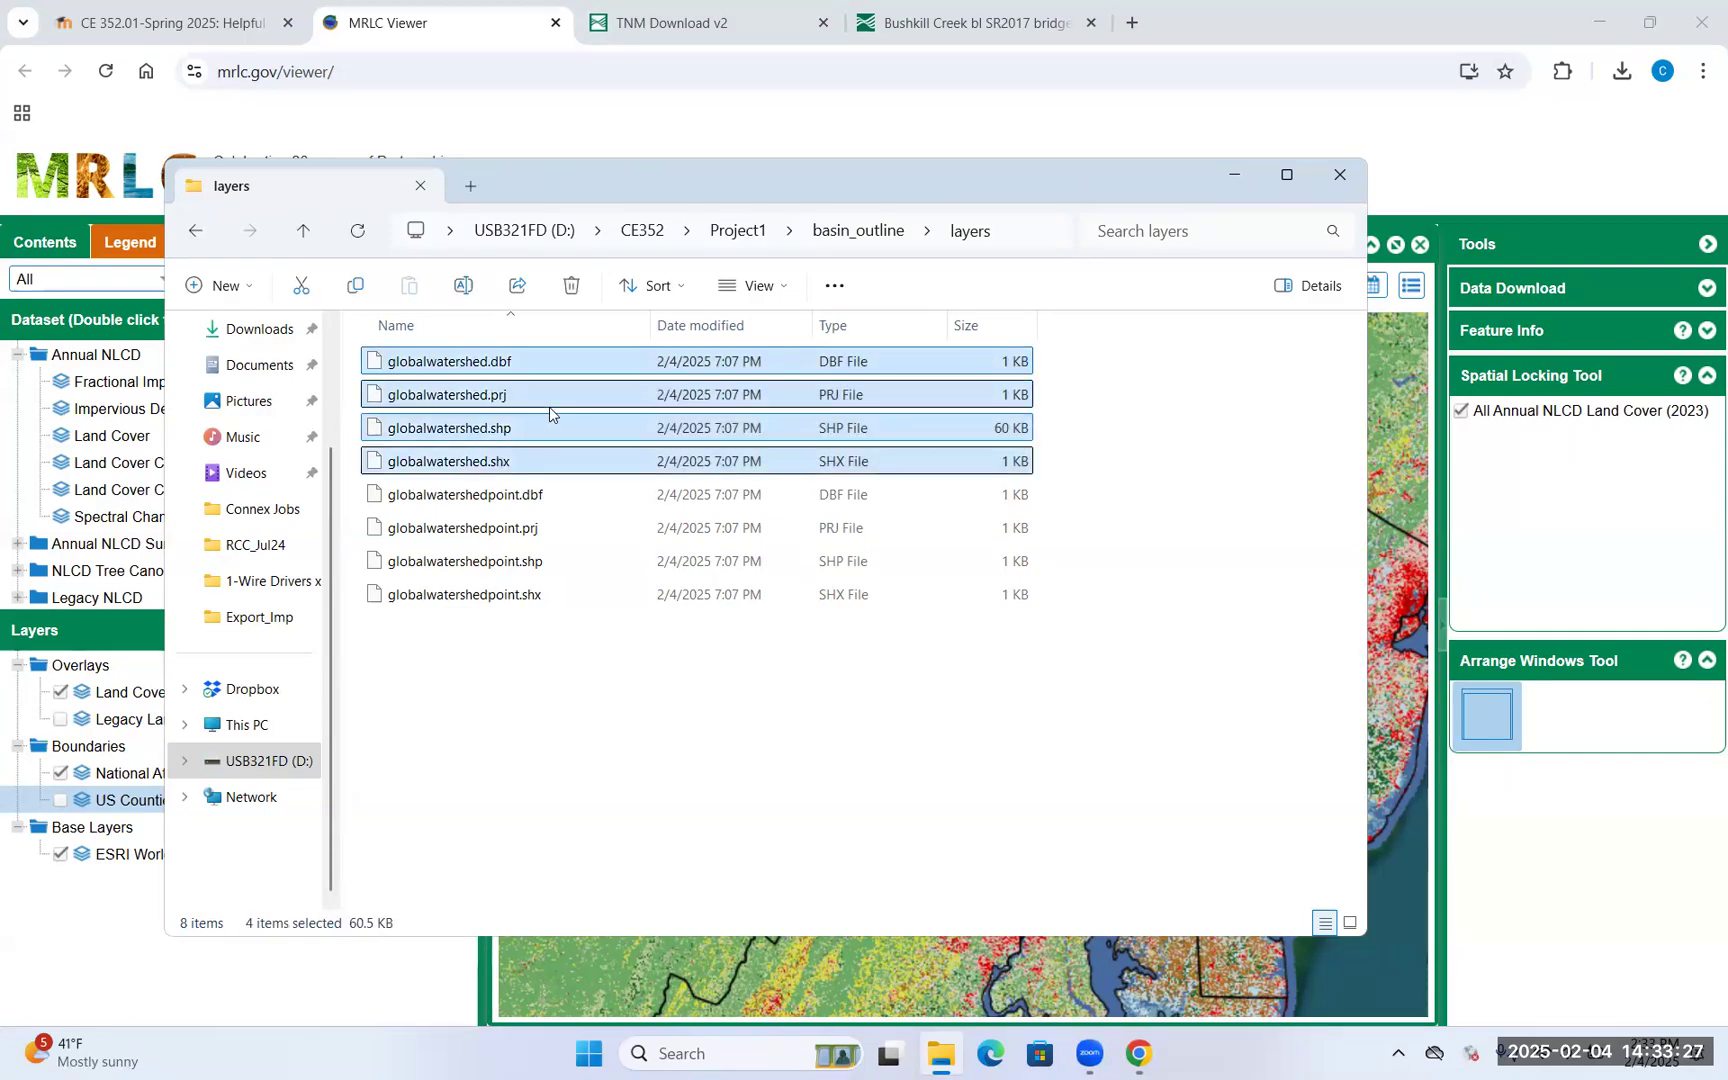
right_click(582, 362)
mouse_move(688, 527)
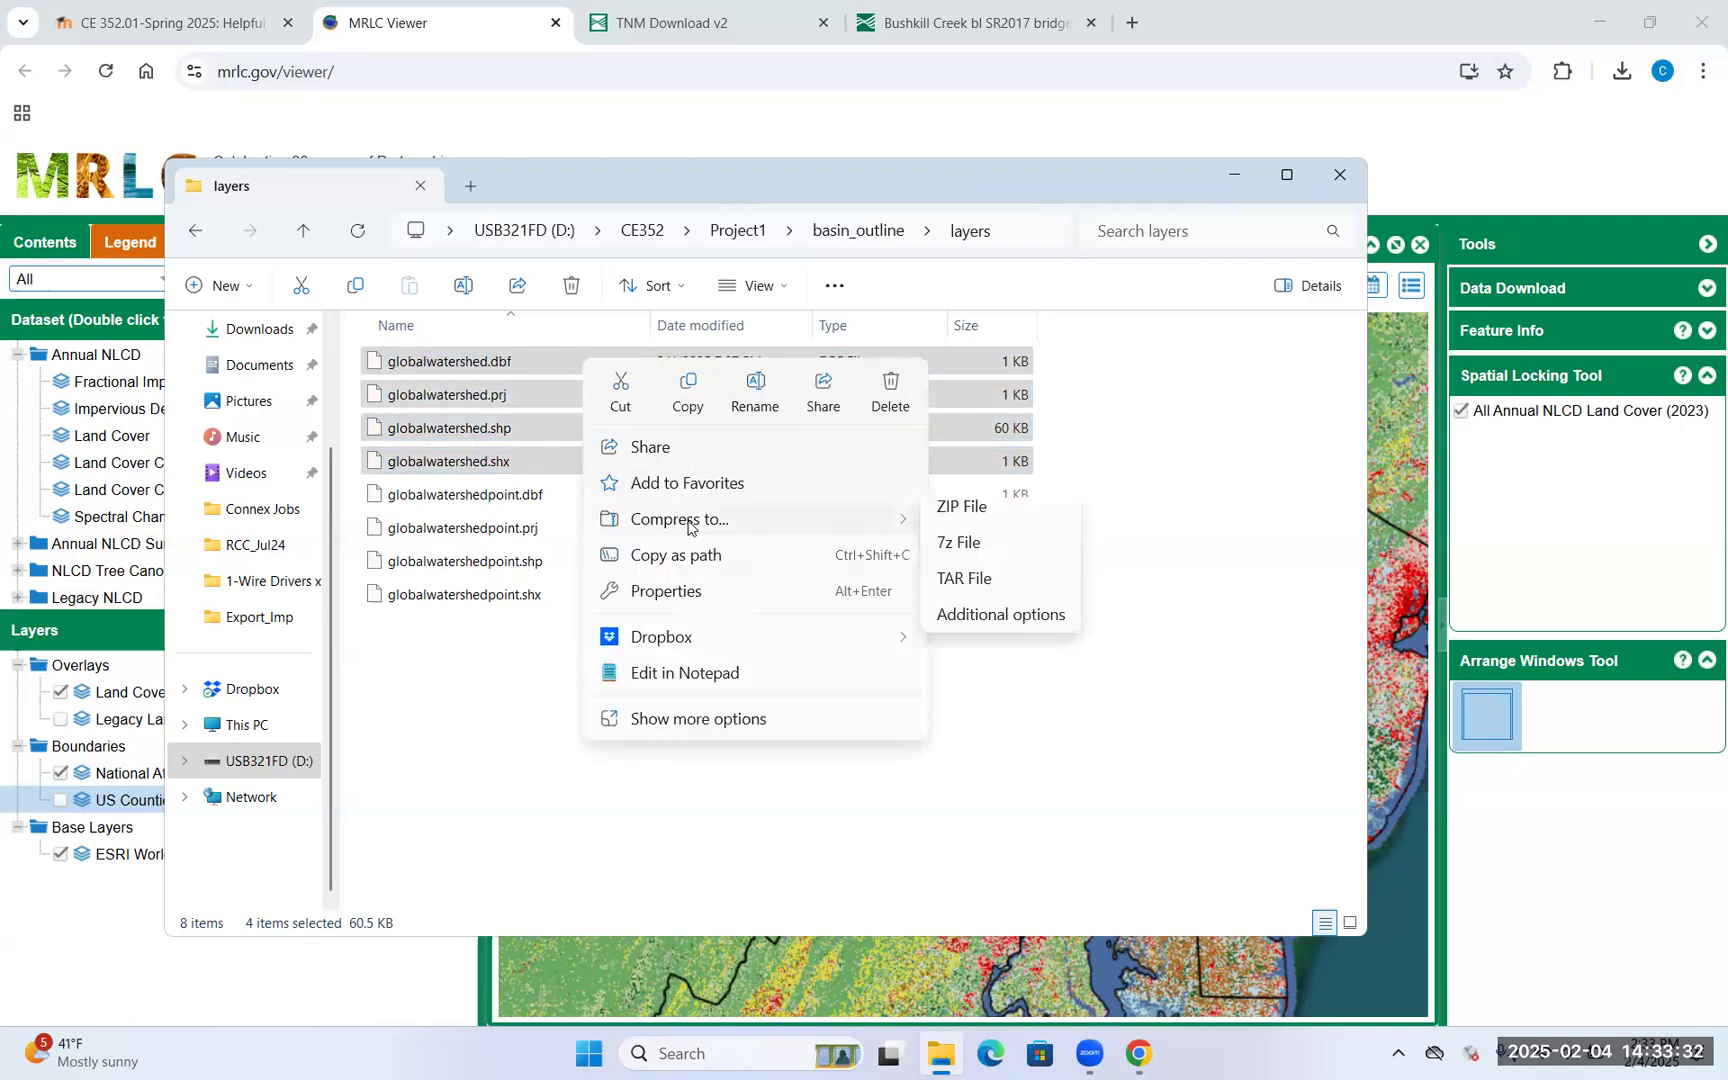
left_click(958, 507)
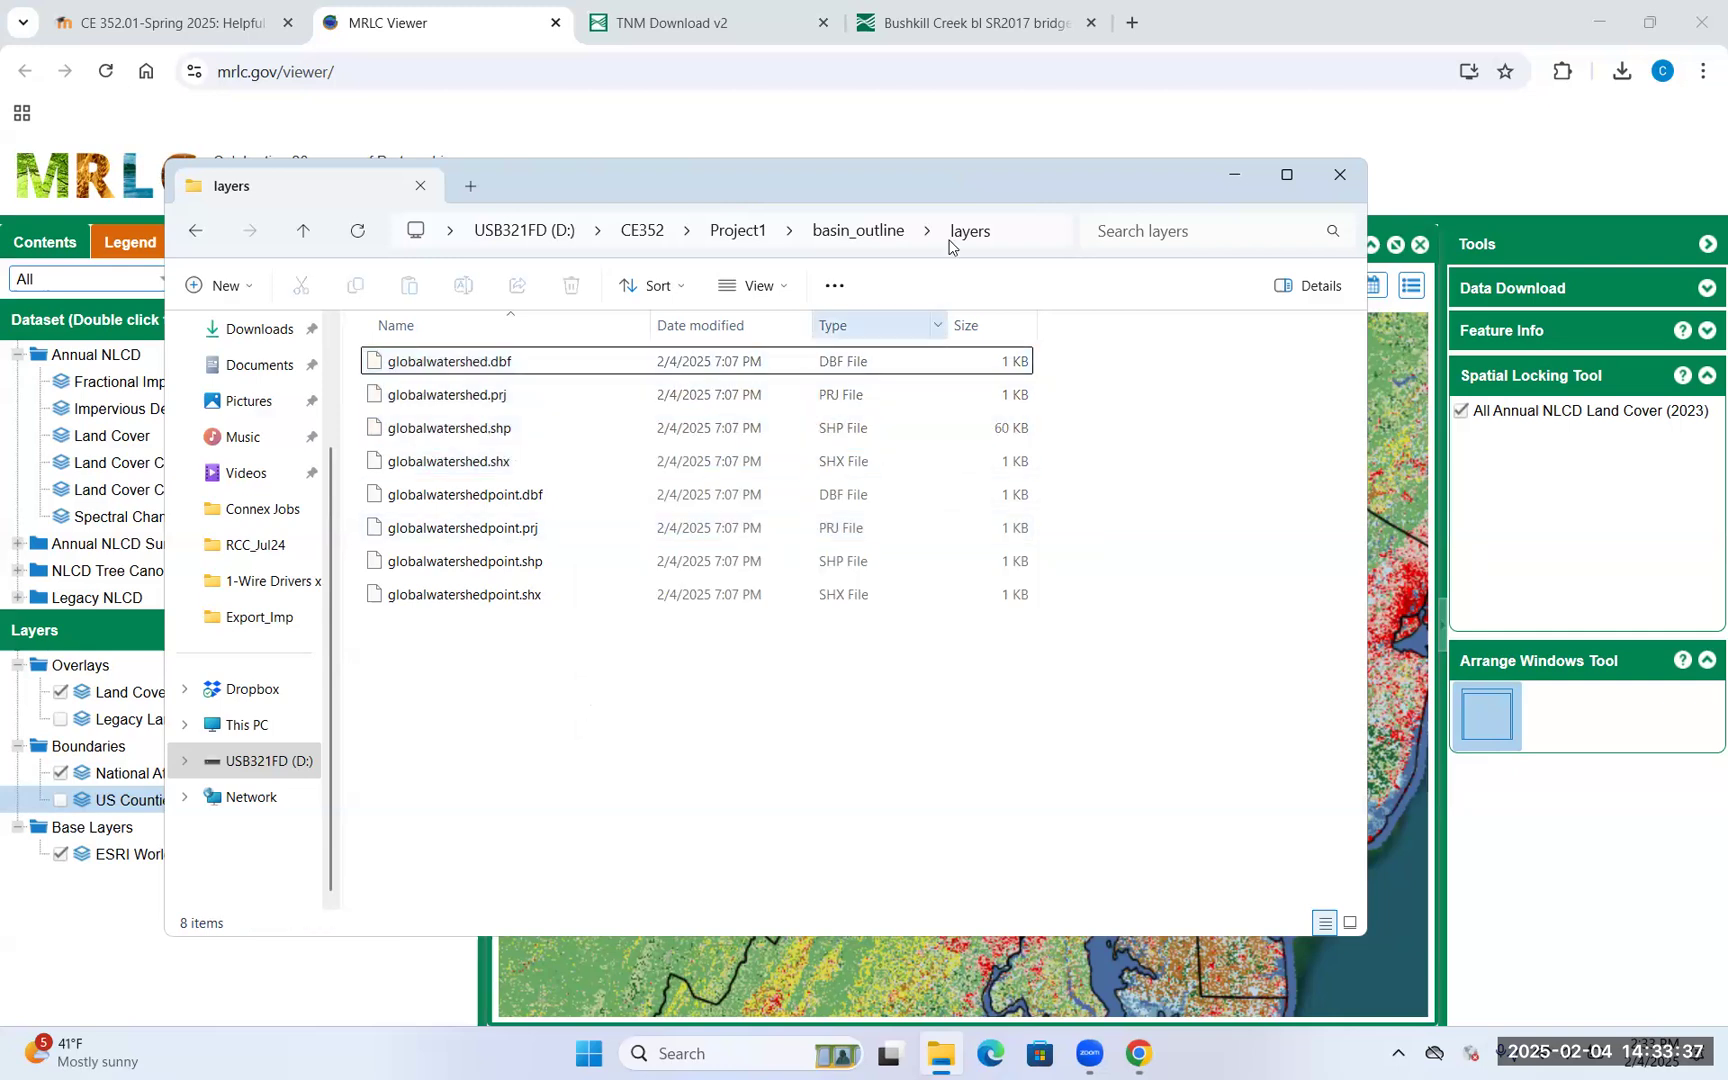
left_click(899, 232)
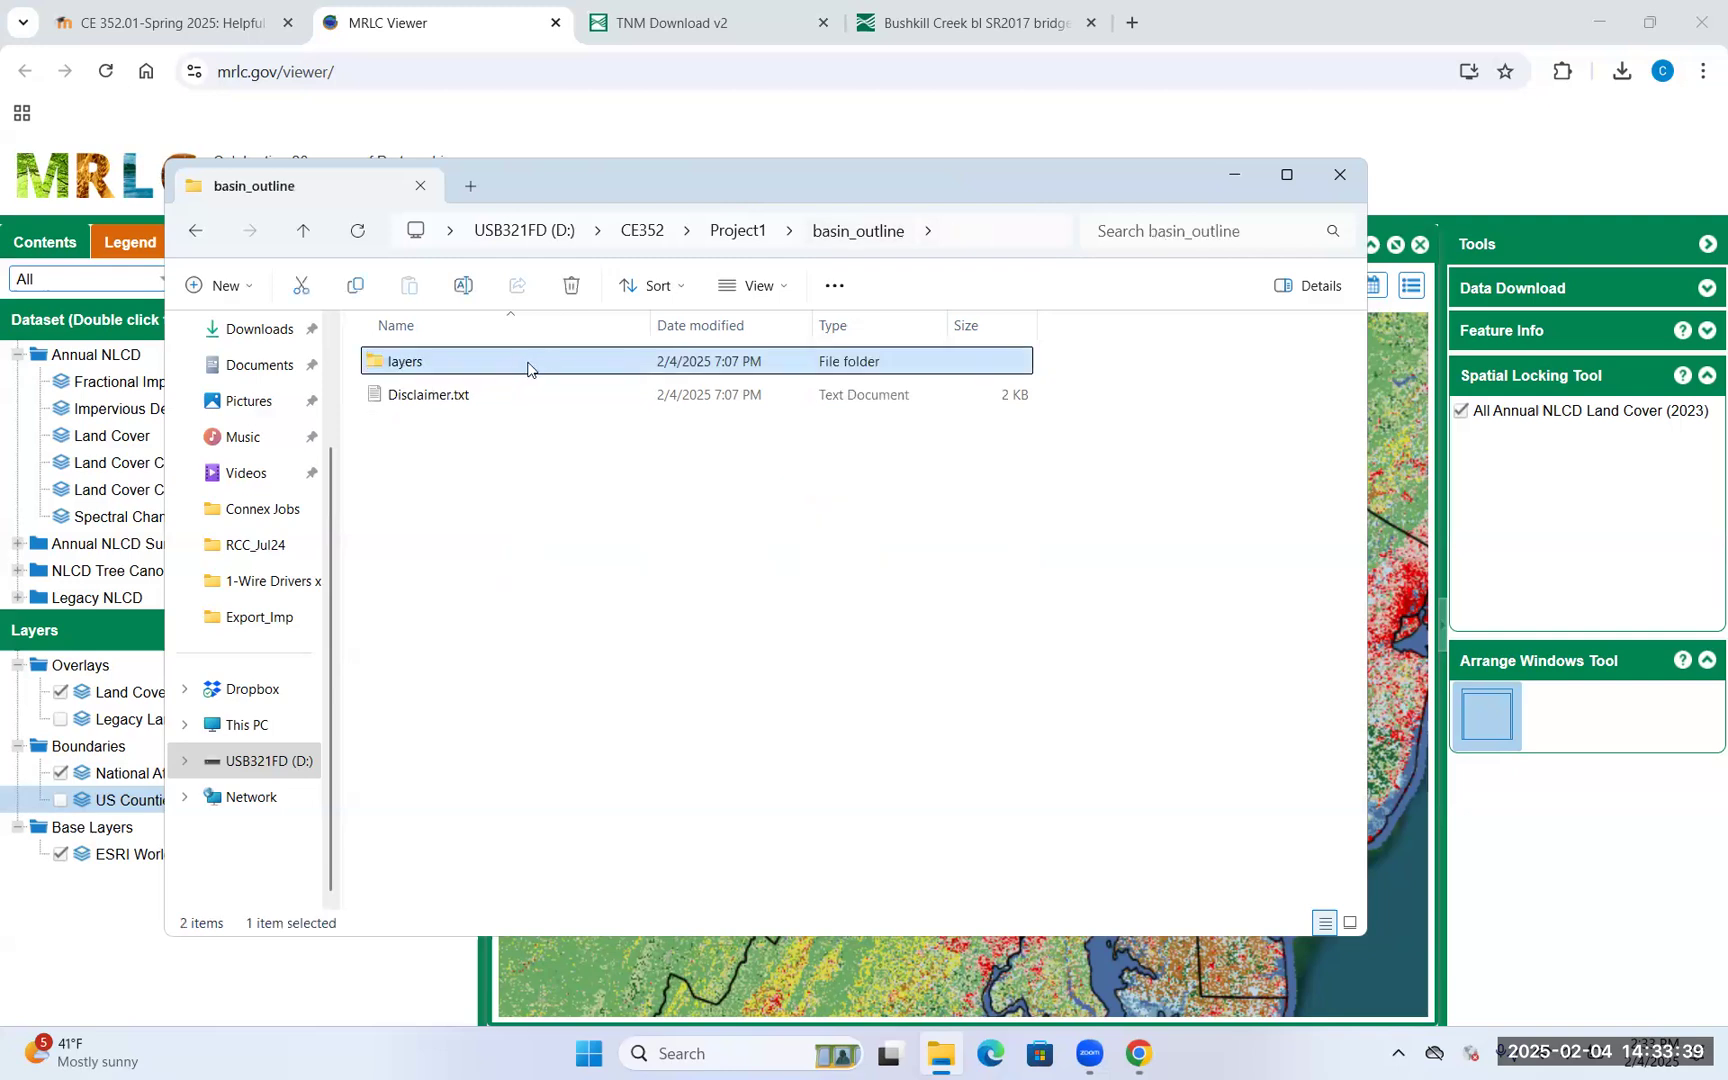
double_click(528, 369)
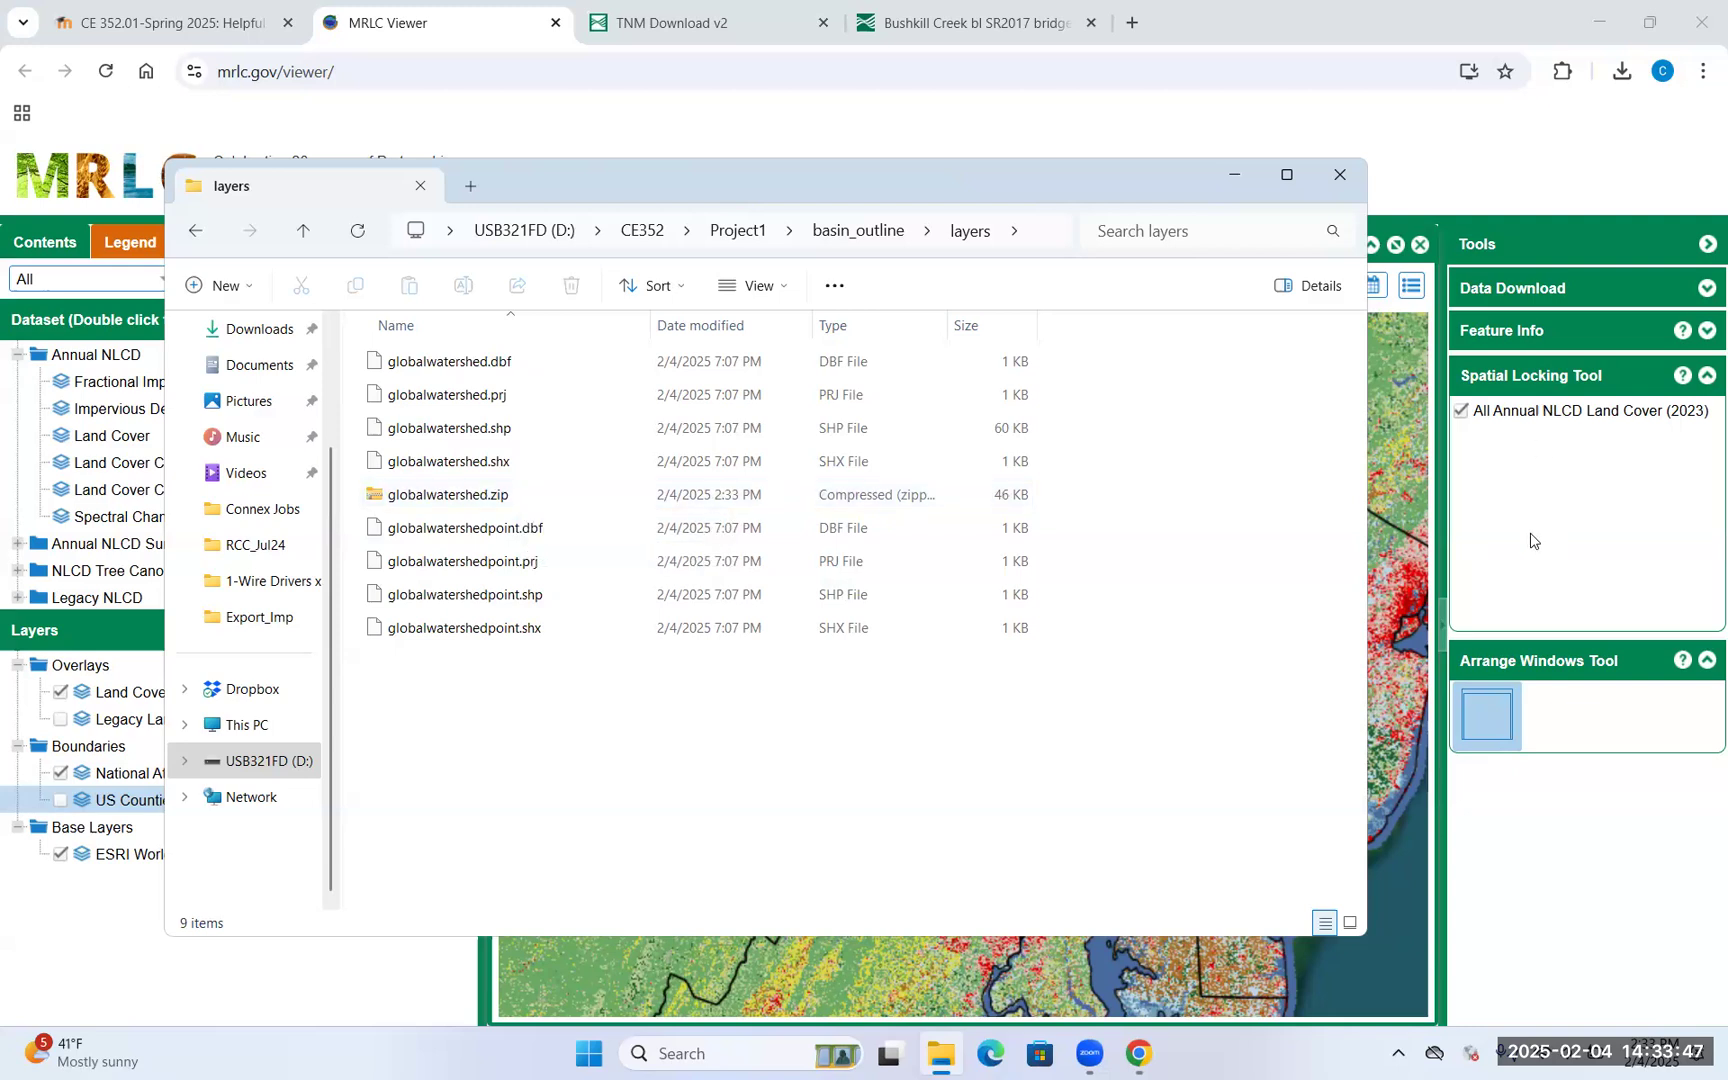
key("alt+Tab")
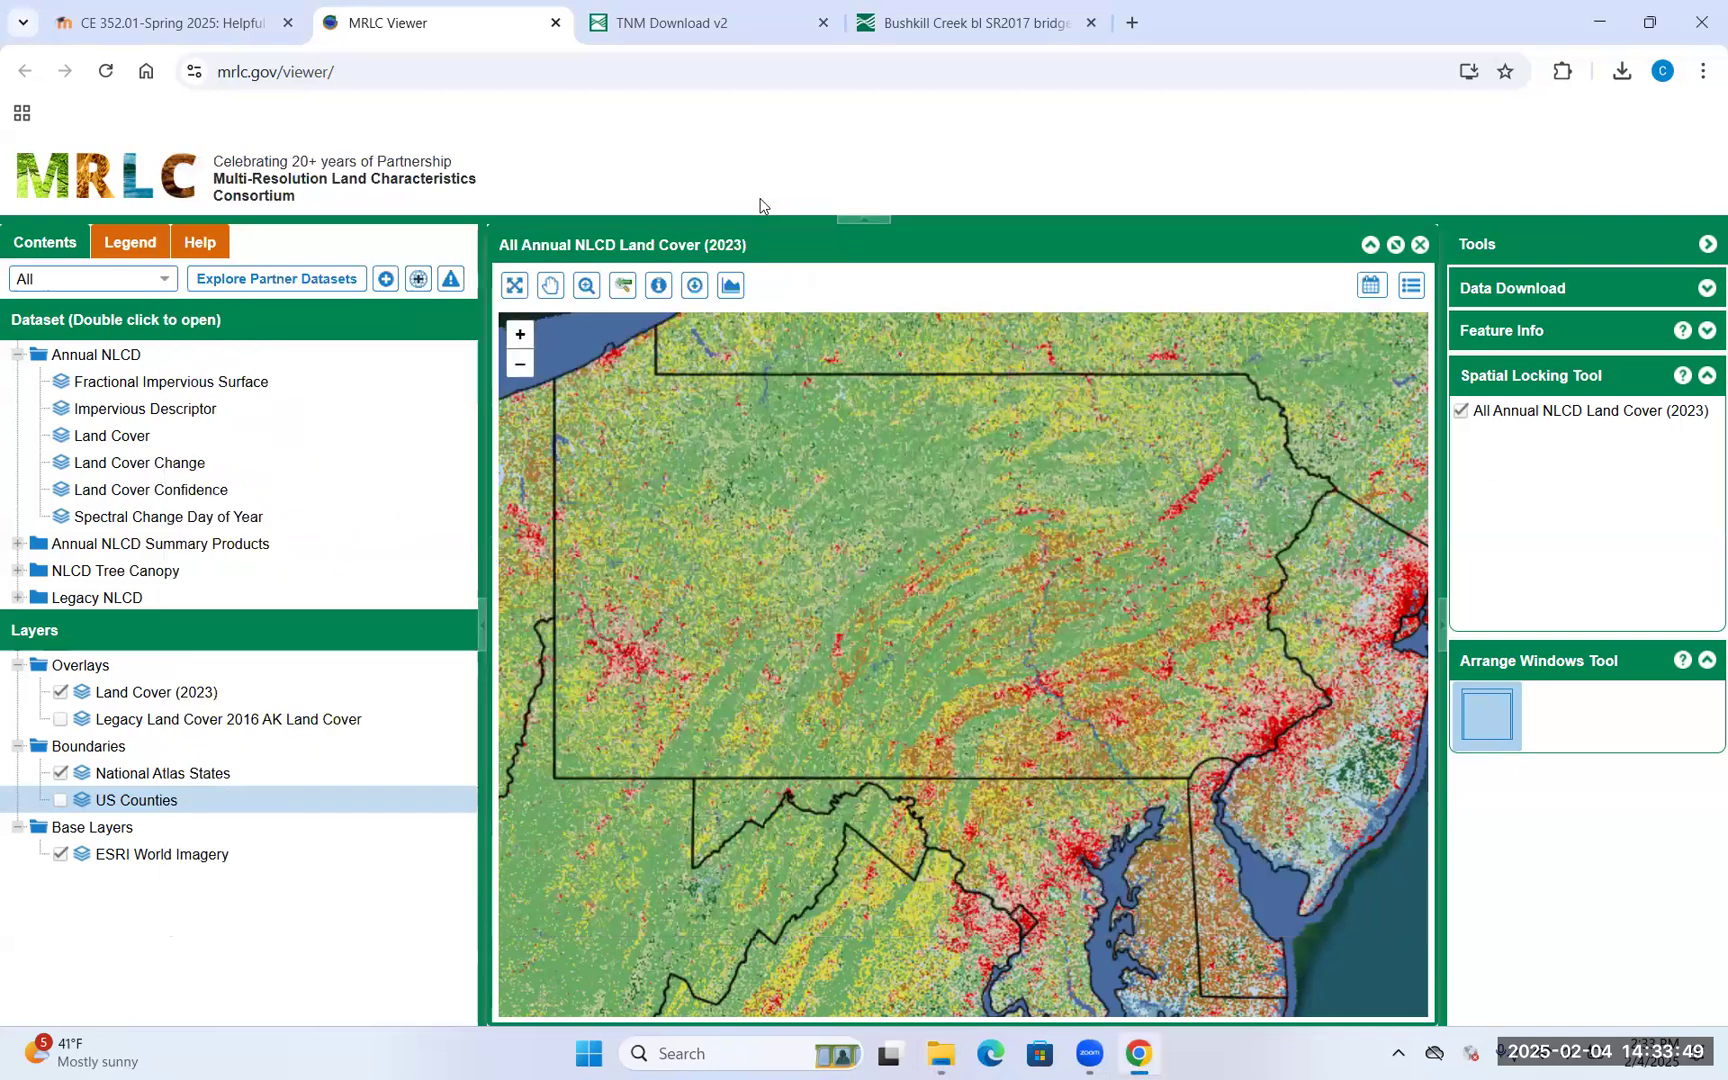
Choose Shapefile as the download area method in the Data Download tool
left_click(1706, 290)
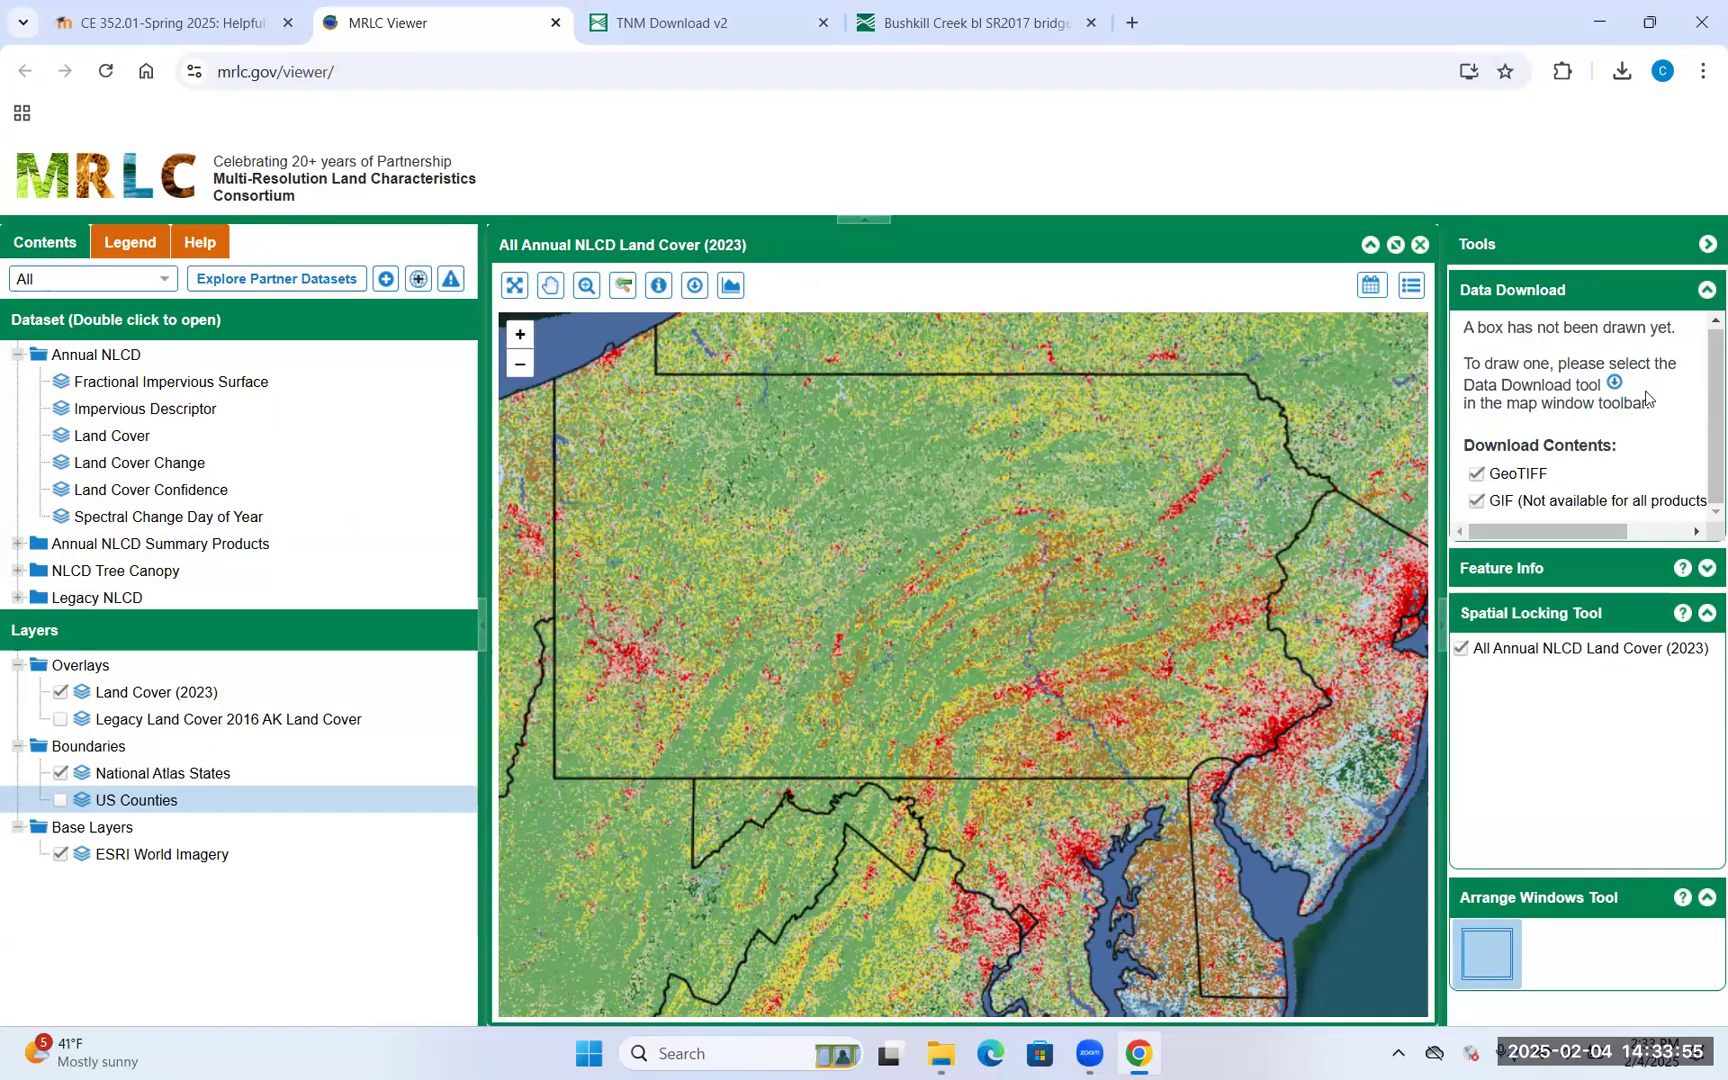
left_click(696, 289)
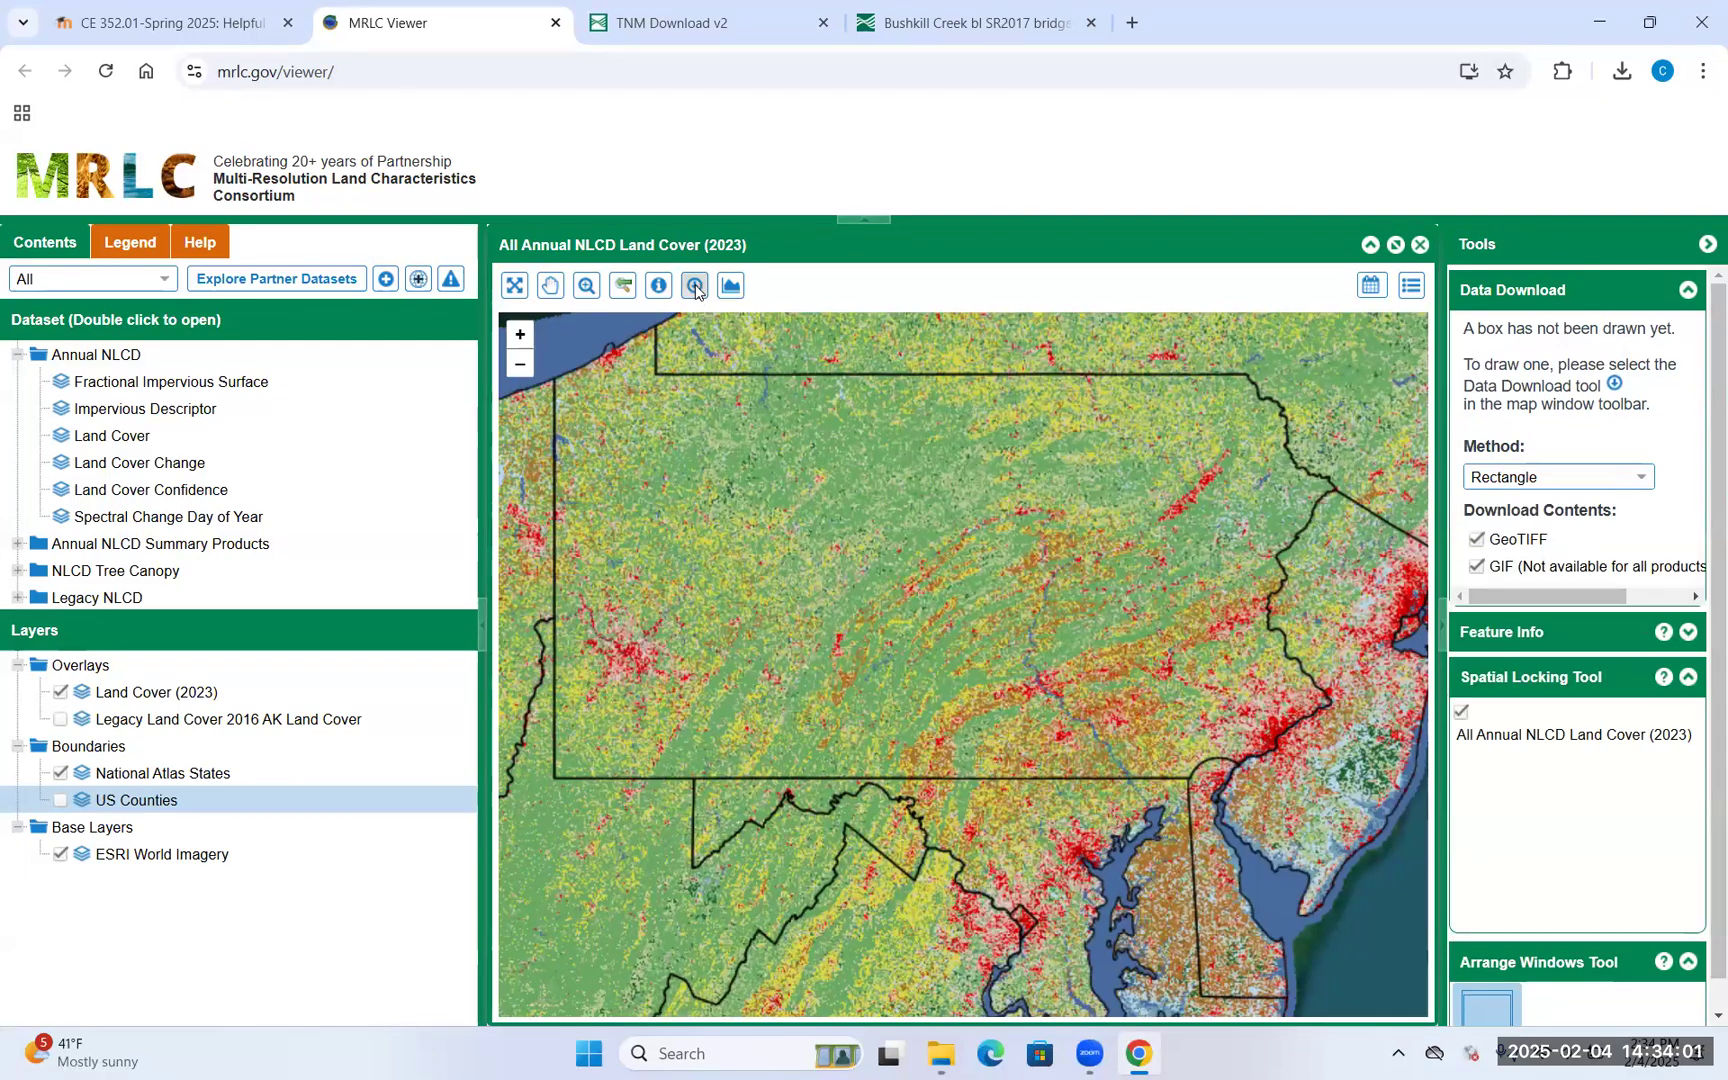
left_click(1604, 484)
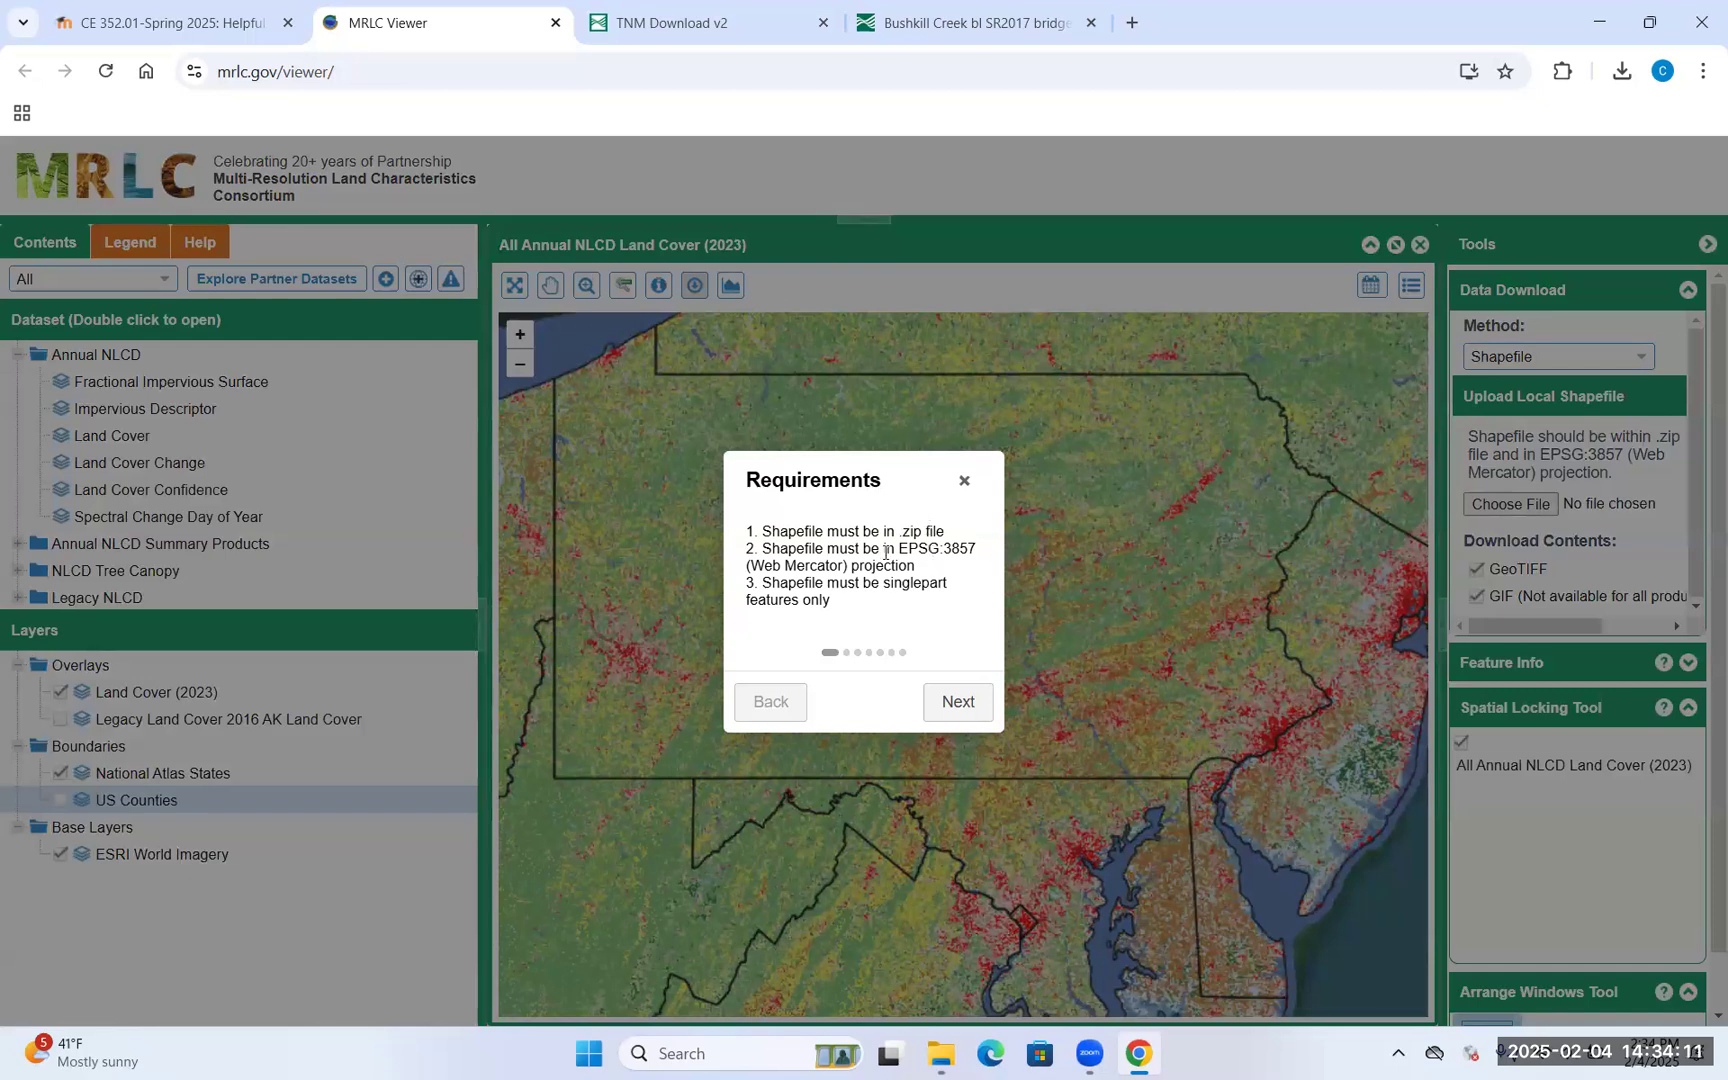
Finish the six-step shapefile help tour and uncheck GIF so only GeoTIFF is downloaded
left_click(975, 705)
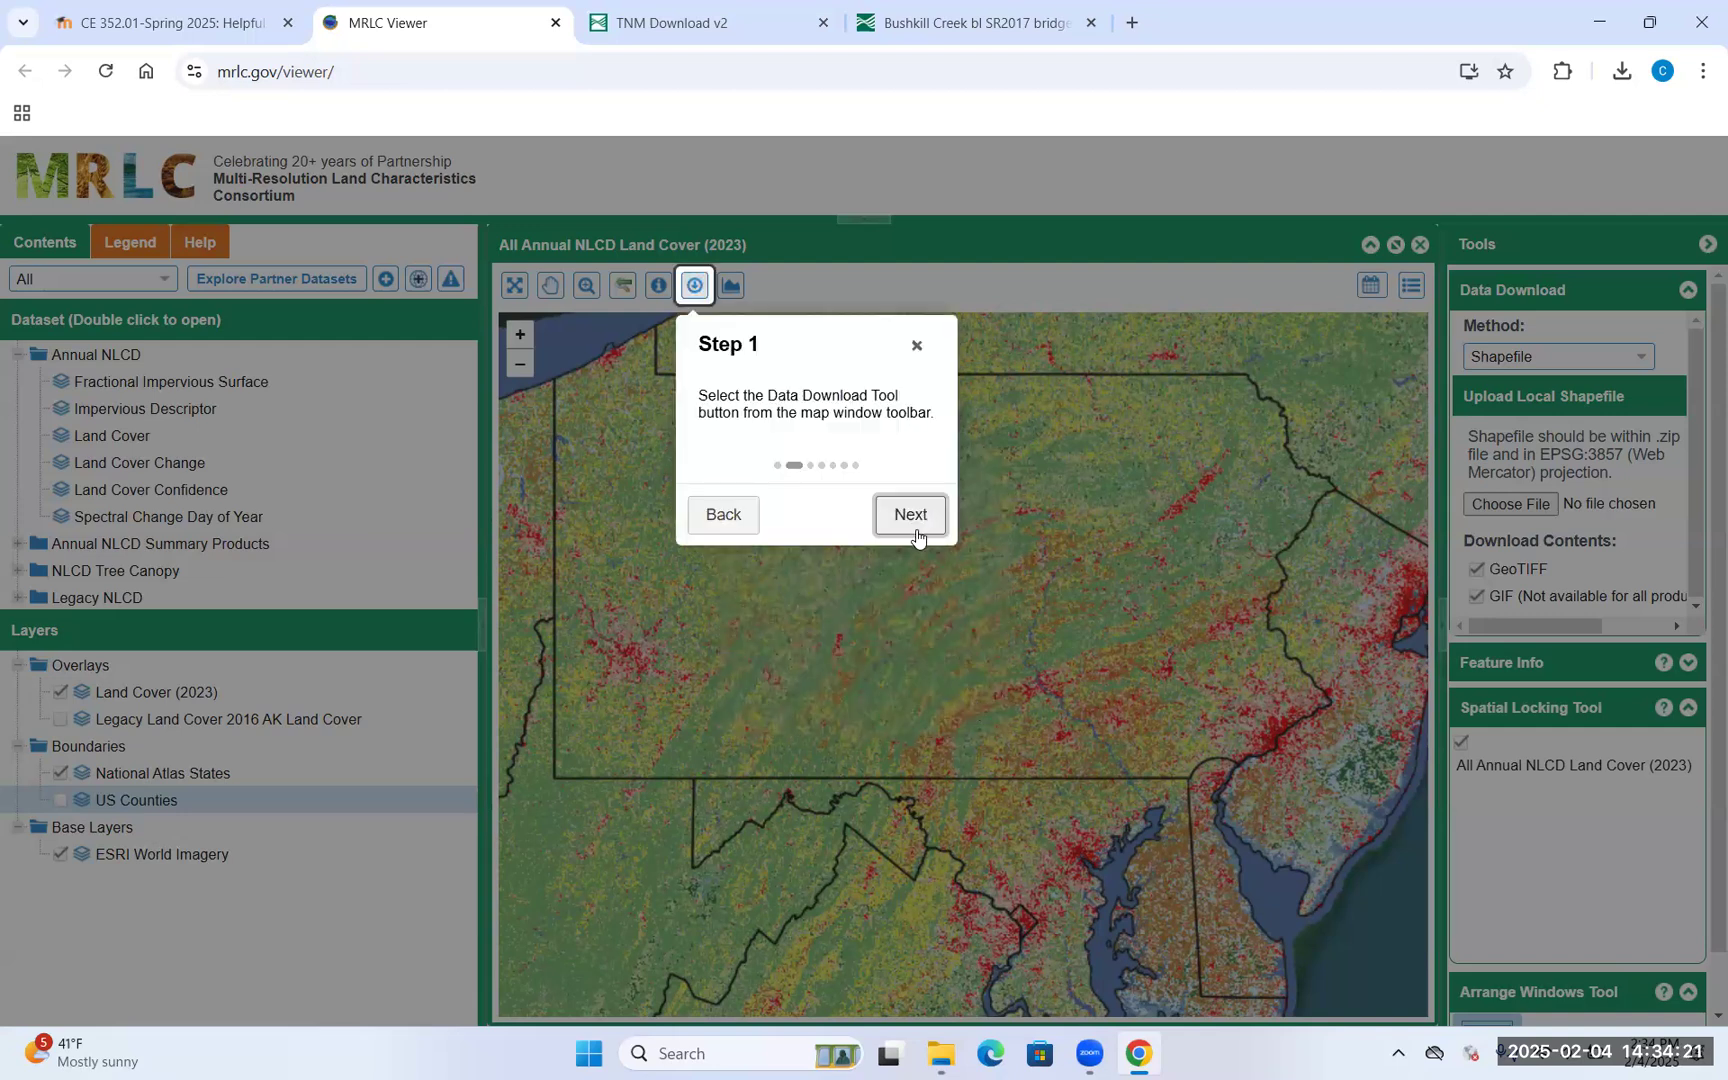
left_click(928, 527)
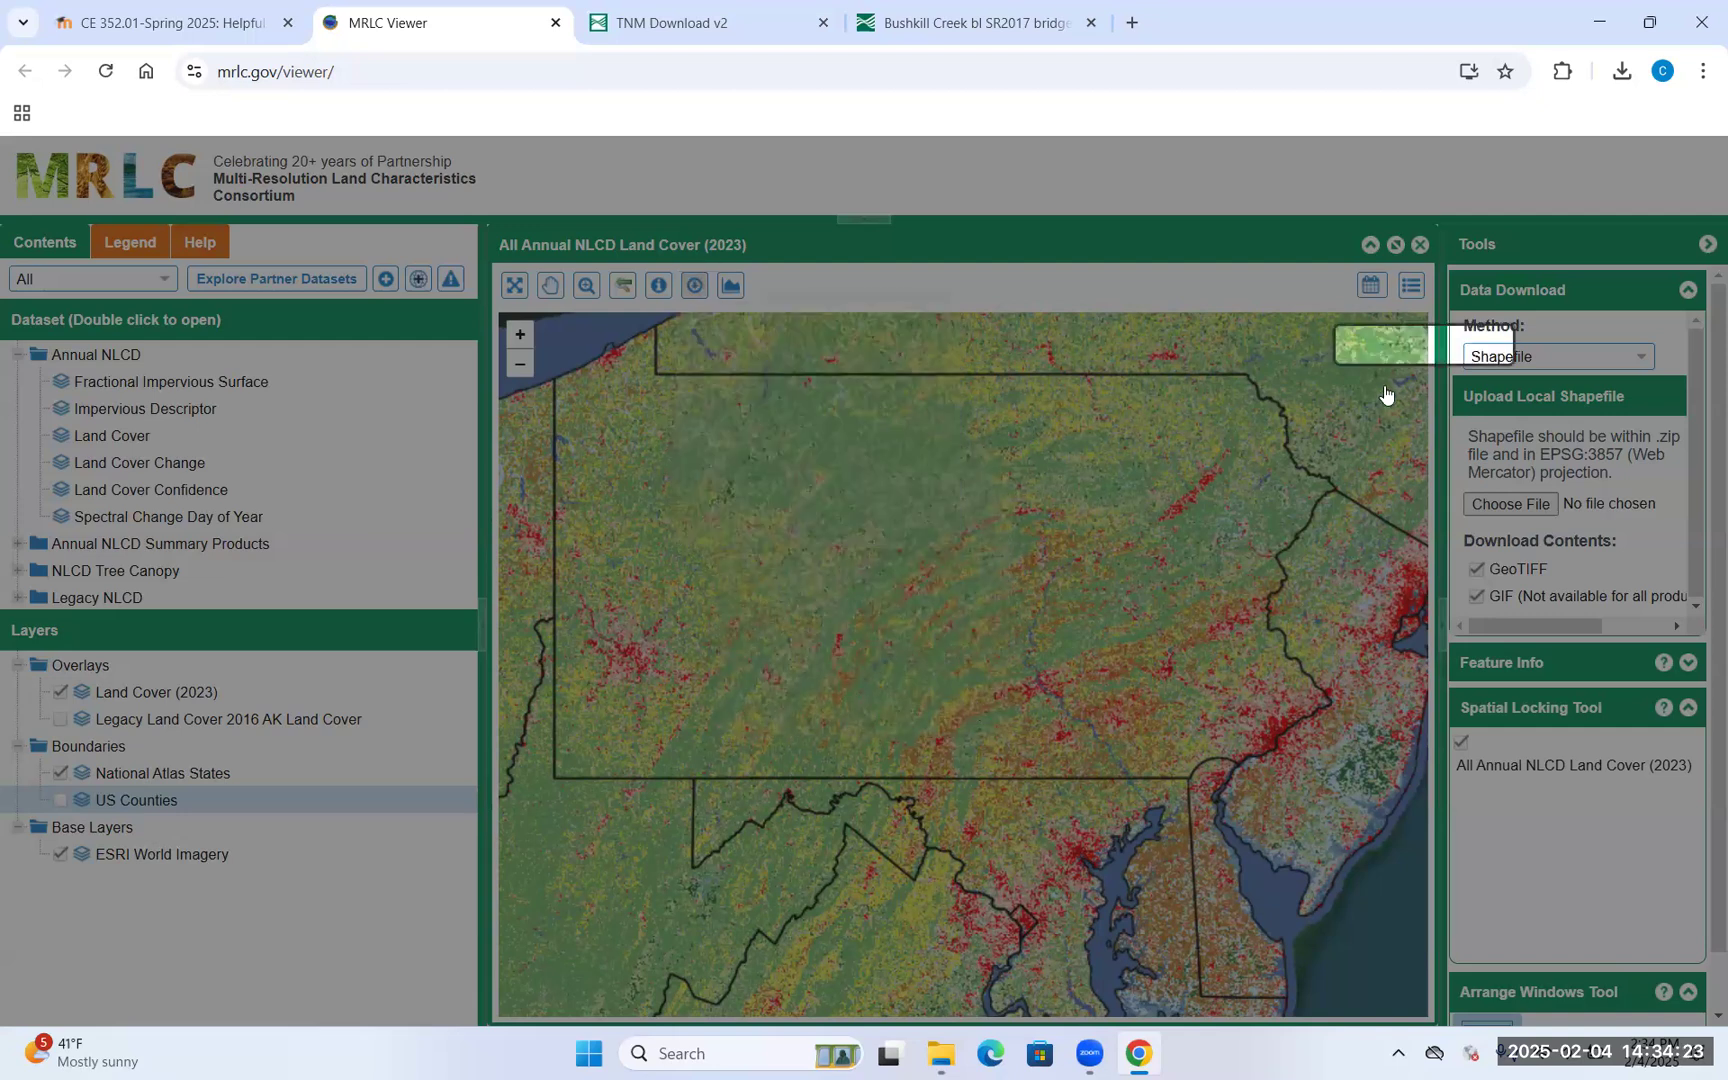
left_click(1646, 587)
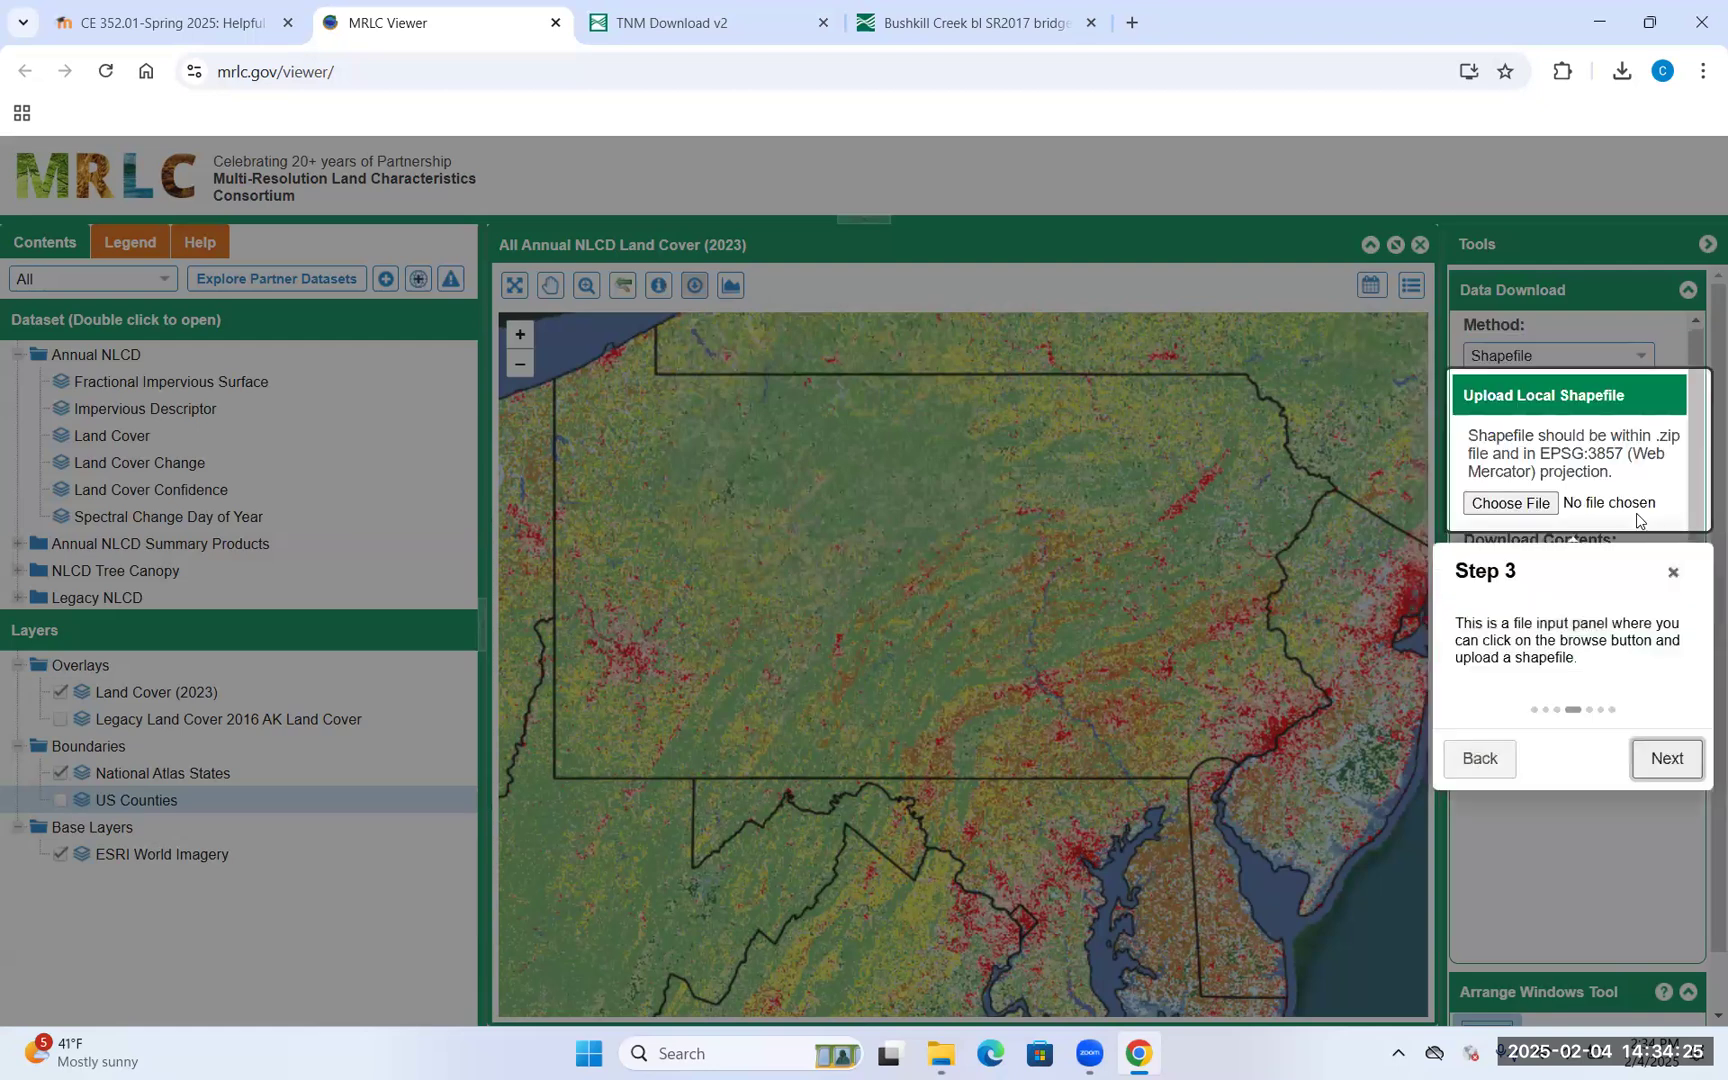
left_click(1666, 758)
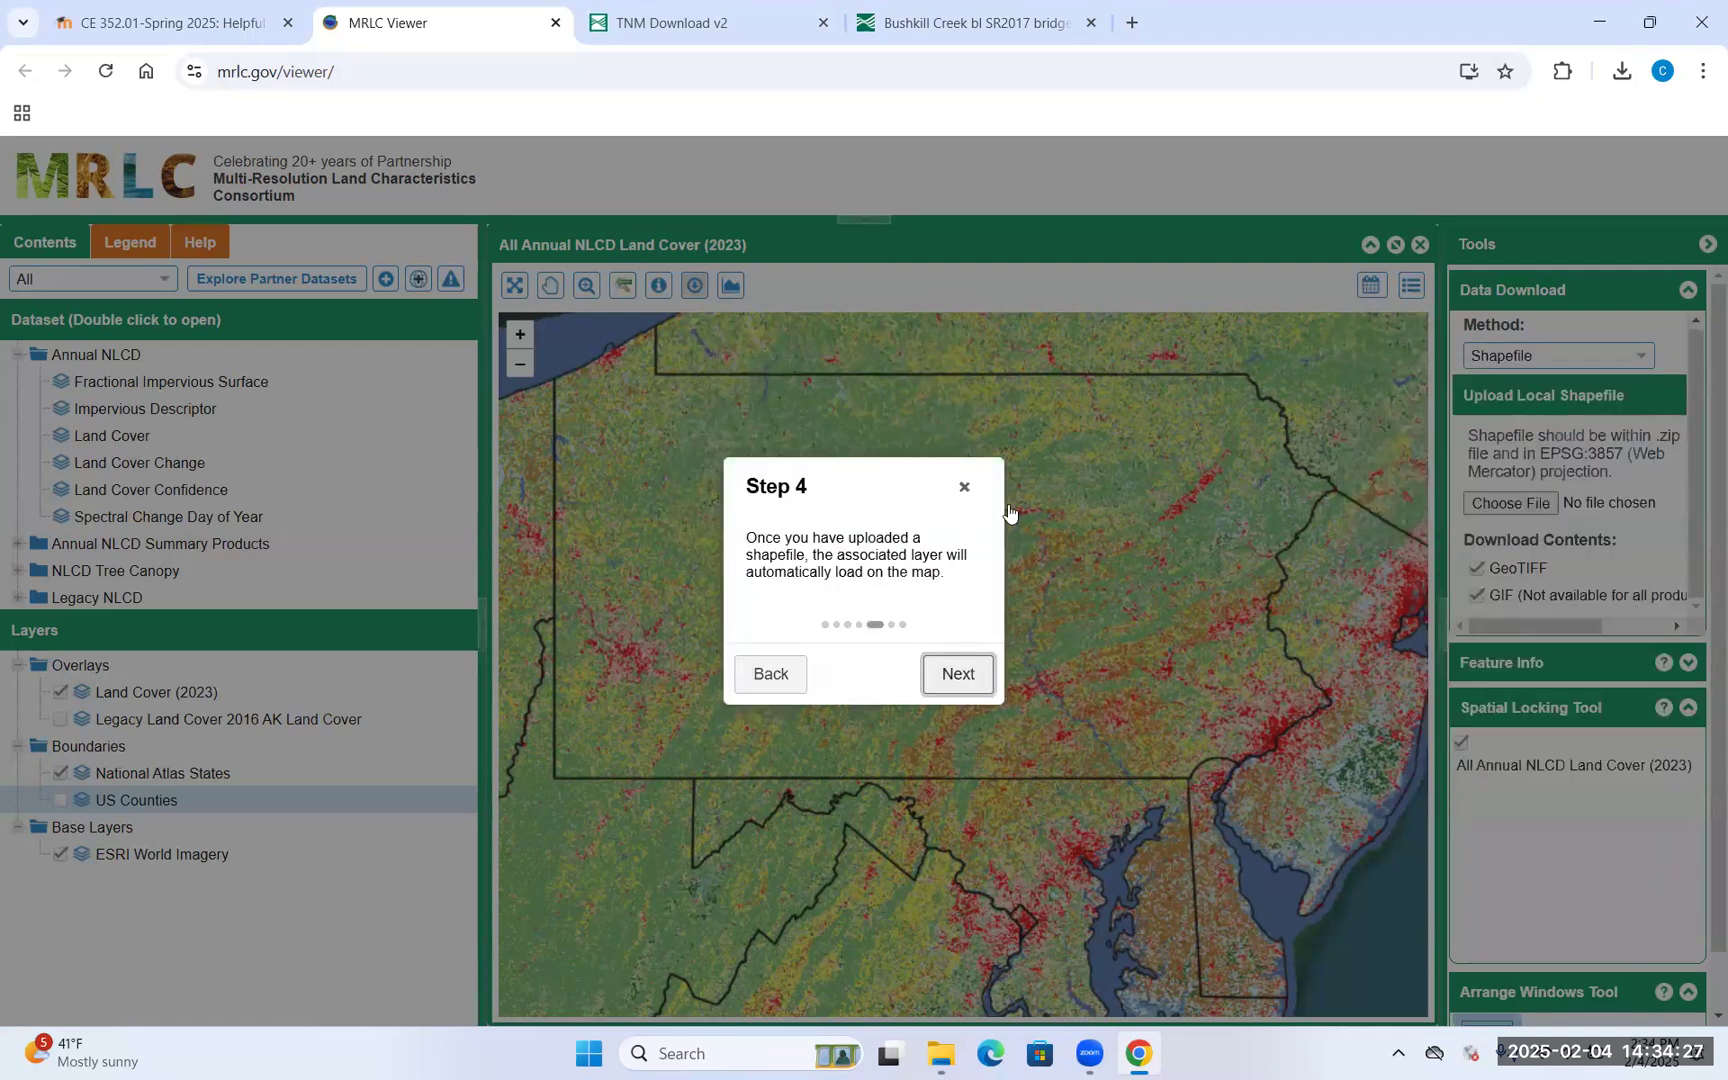
left_click(975, 678)
left_click(963, 663)
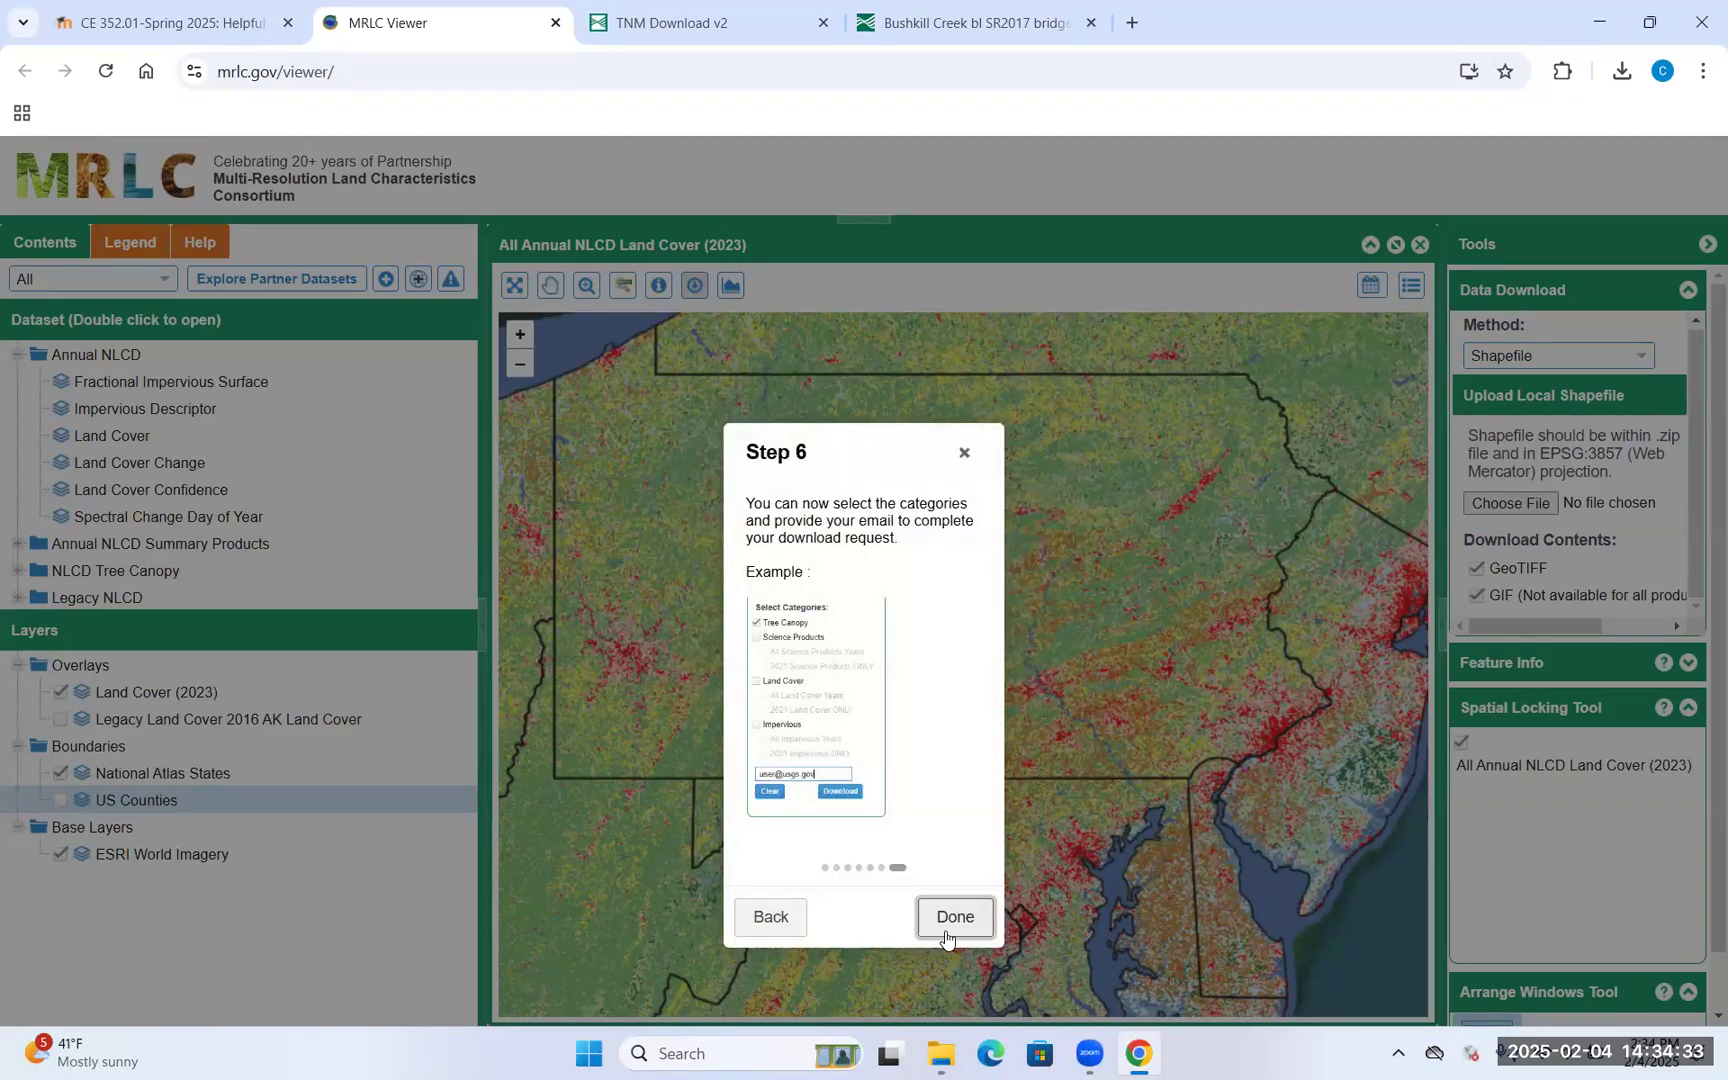
left_click(952, 918)
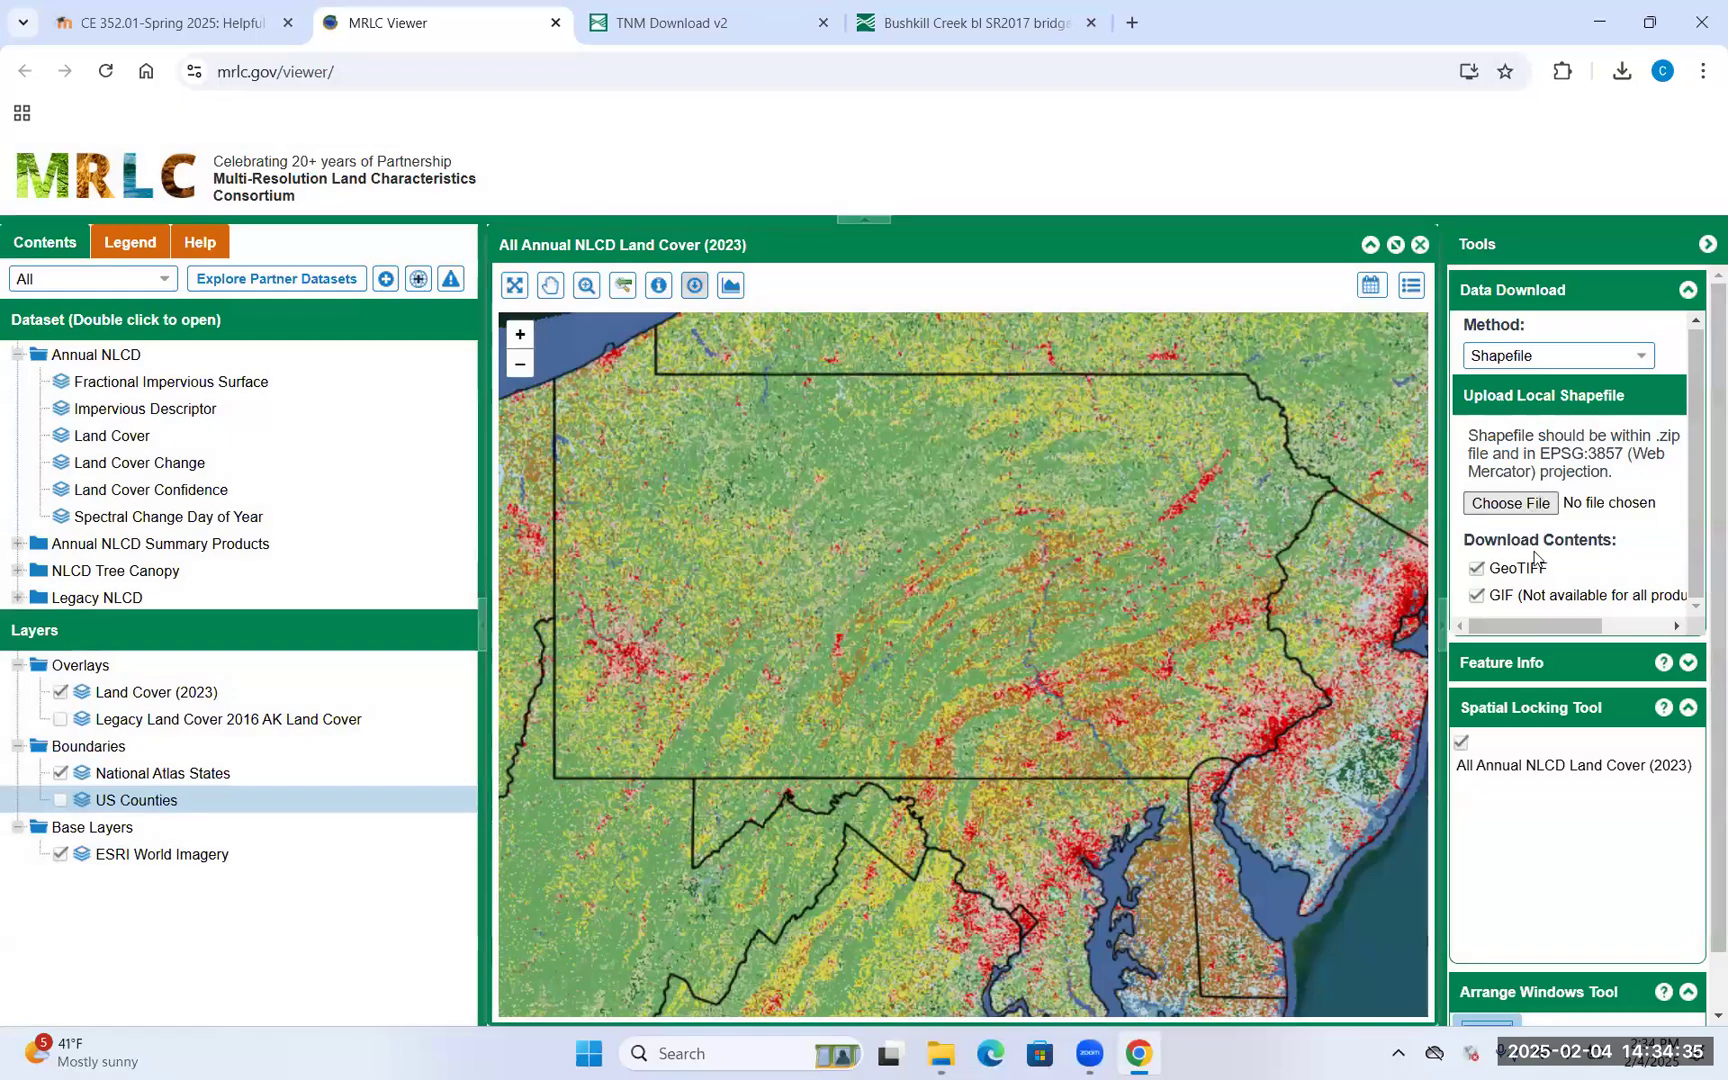
left_click(1477, 597)
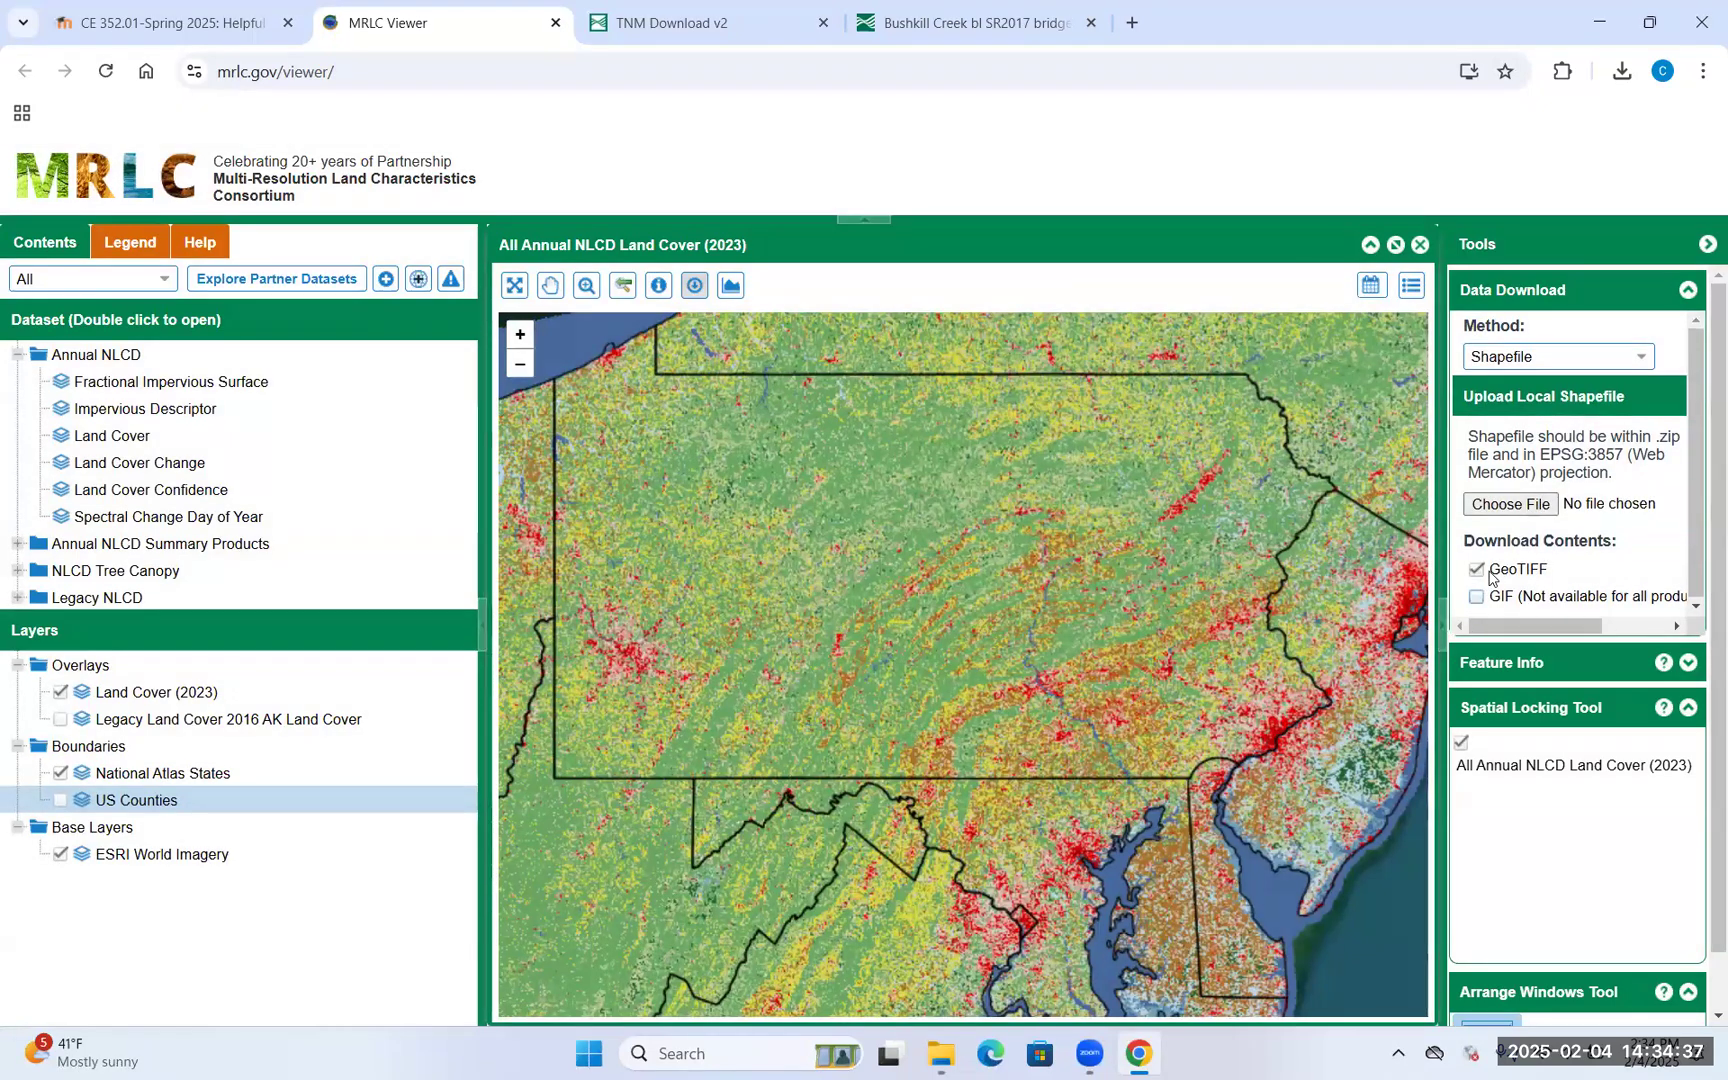
left_click(1510, 504)
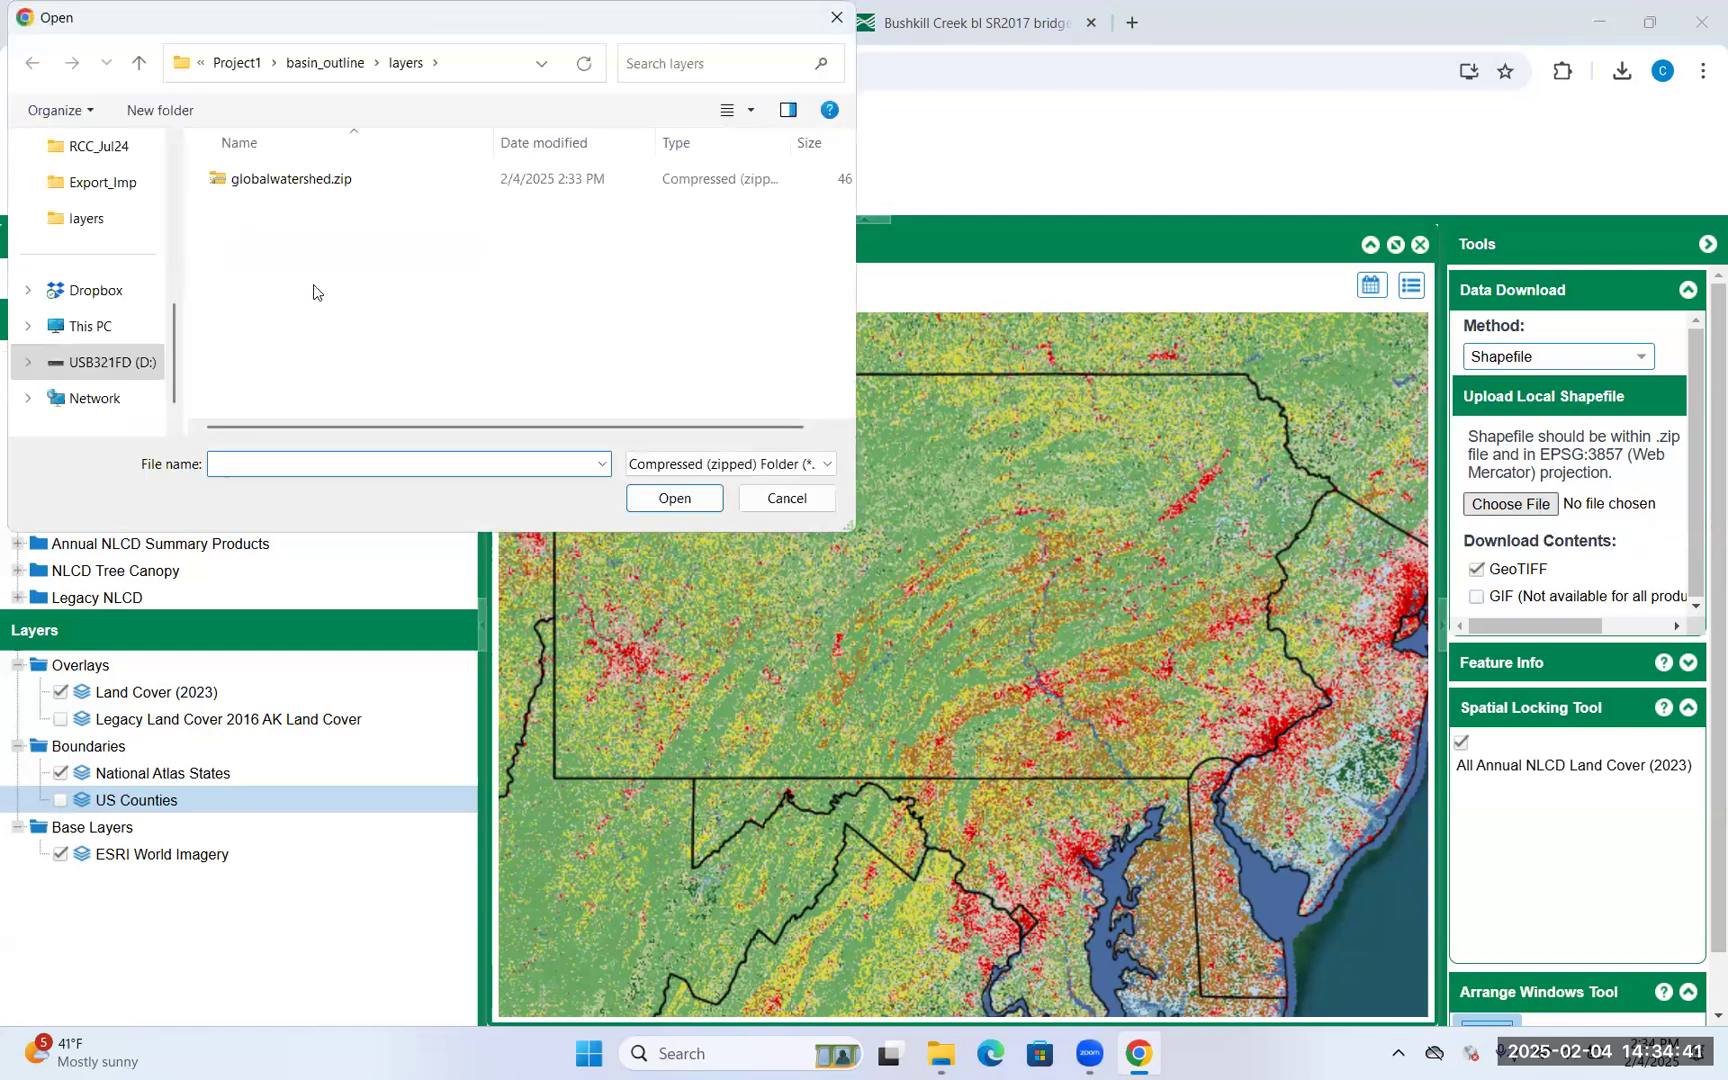
Upload globalwatershed.zip from D:\CE352\Project1\basin_outline\layers as the download shapefile
left_click(118, 358)
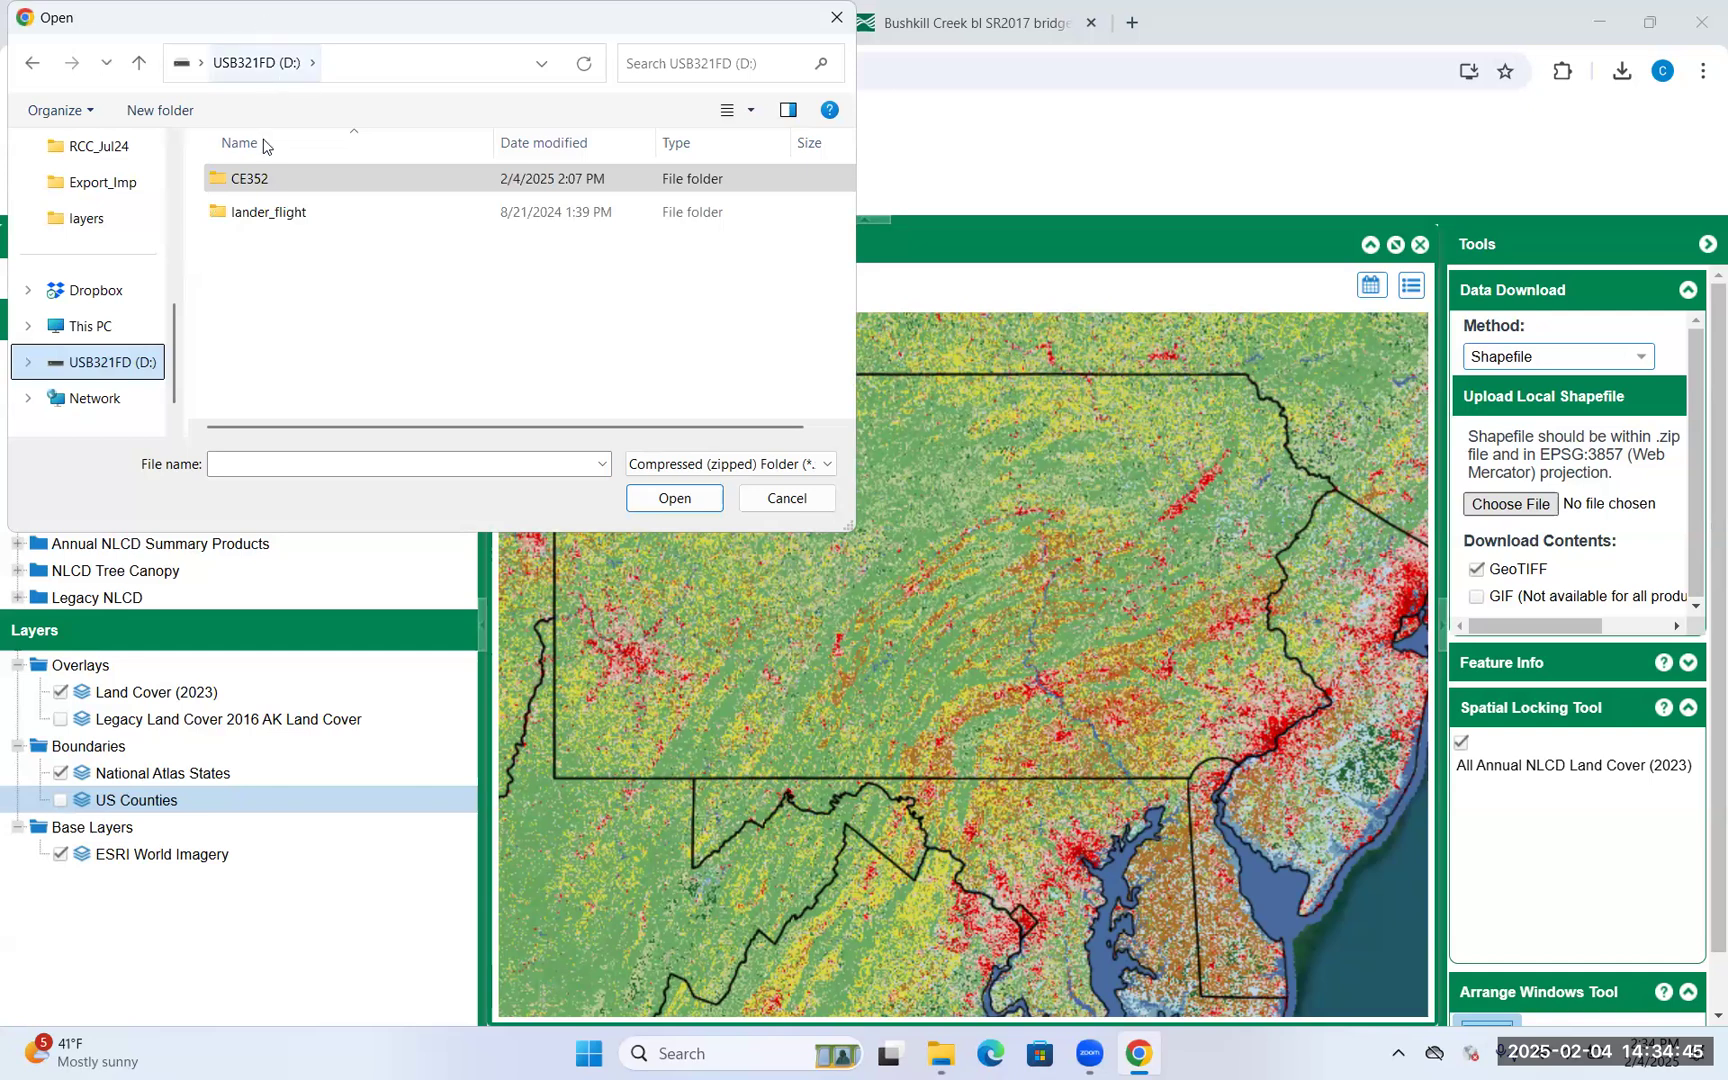
left_click(321, 190)
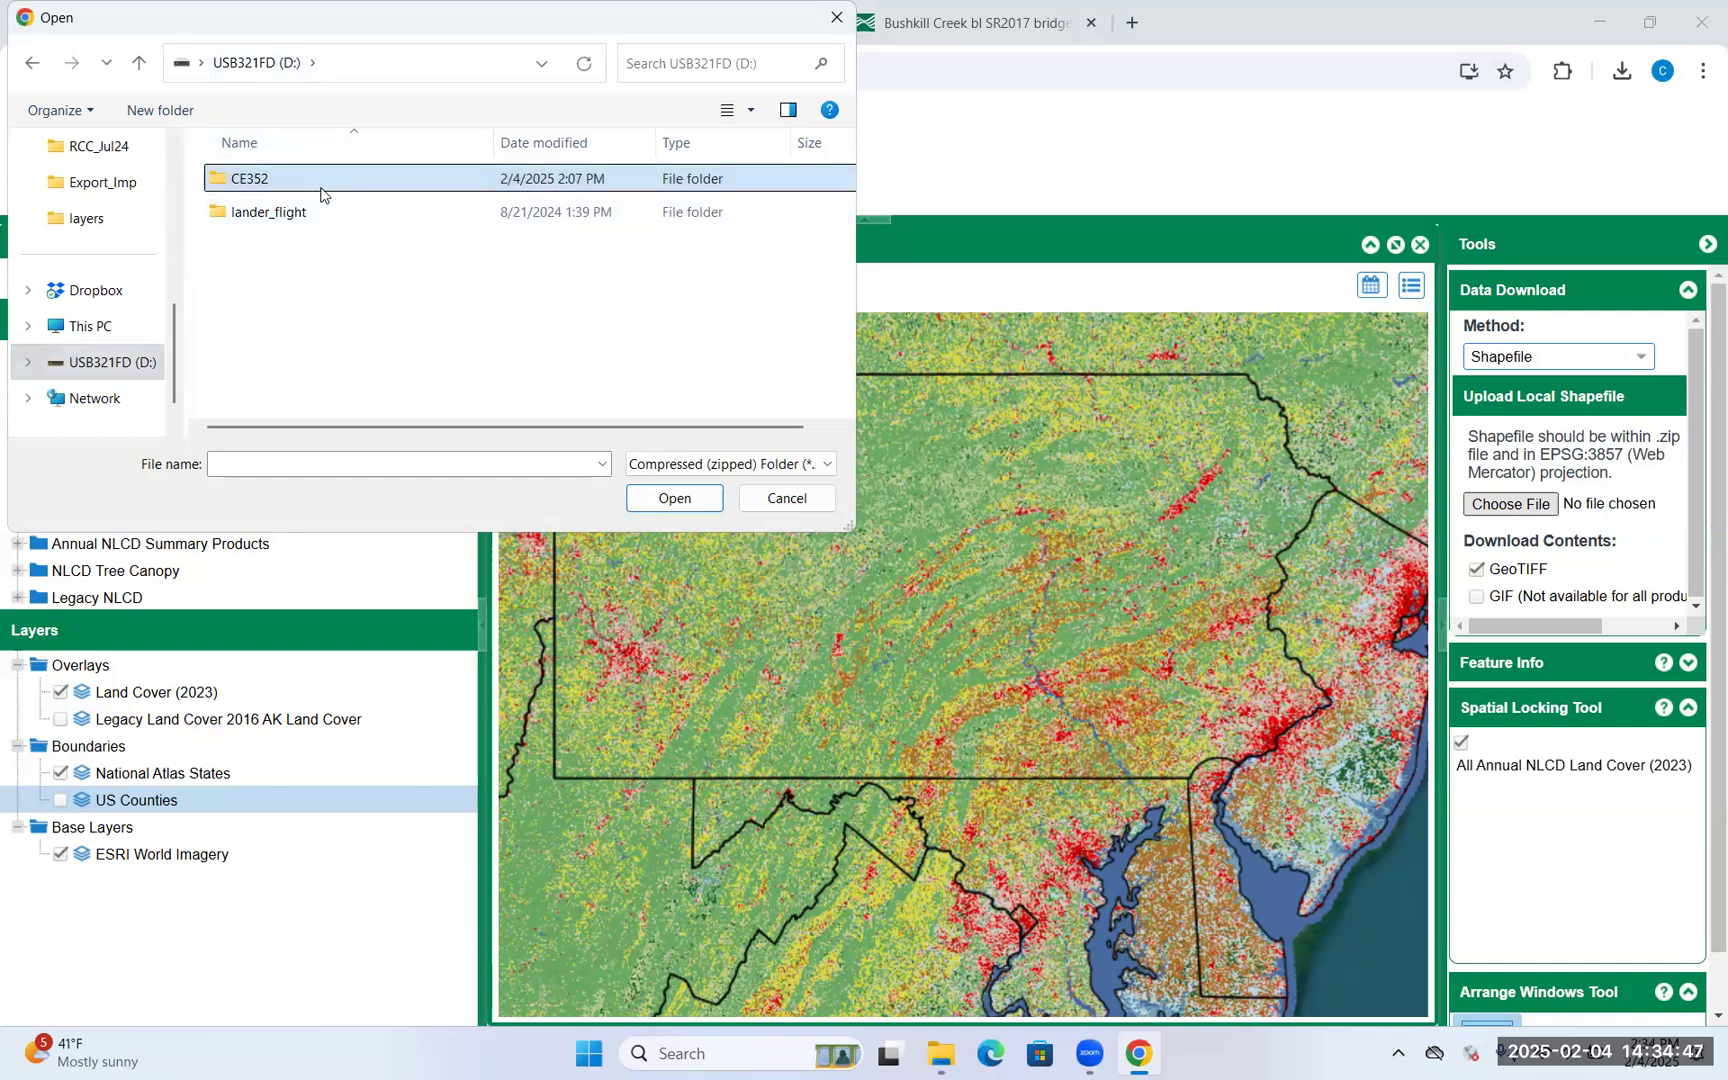
double_click(321, 190)
double_click(282, 186)
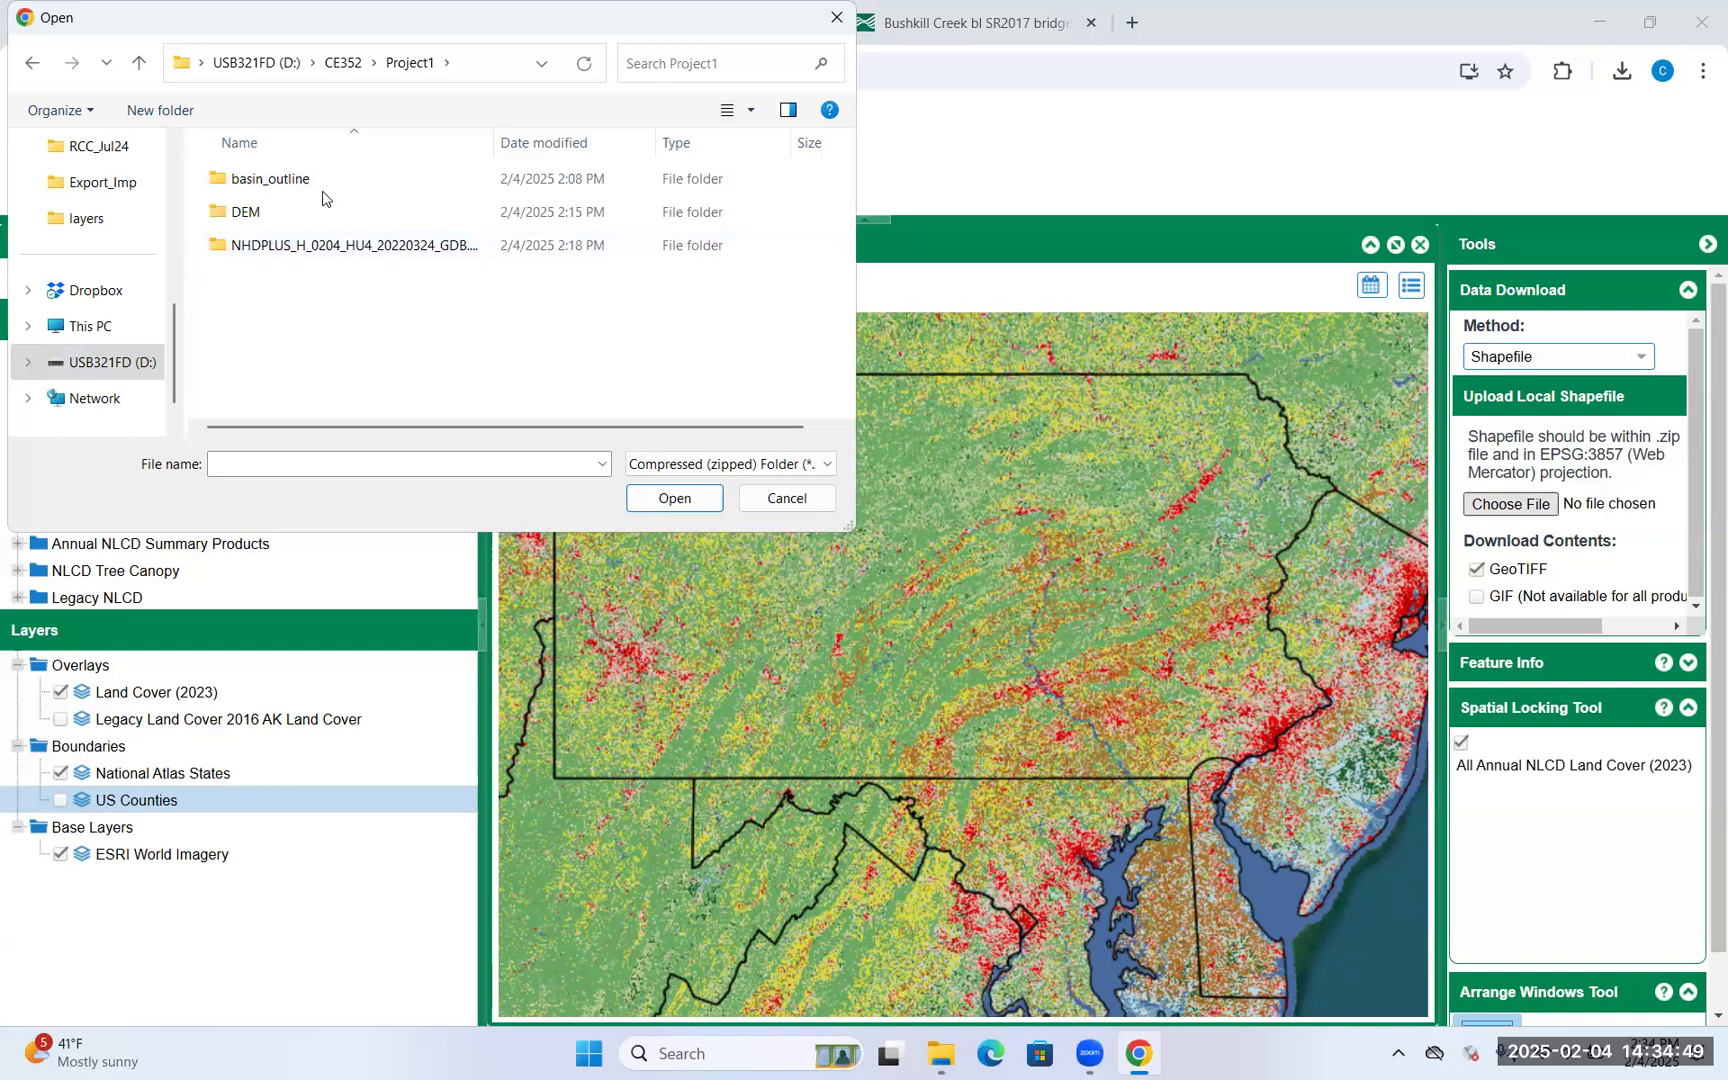
double_click(334, 183)
left_click(297, 187)
double_click(297, 187)
left_click(264, 193)
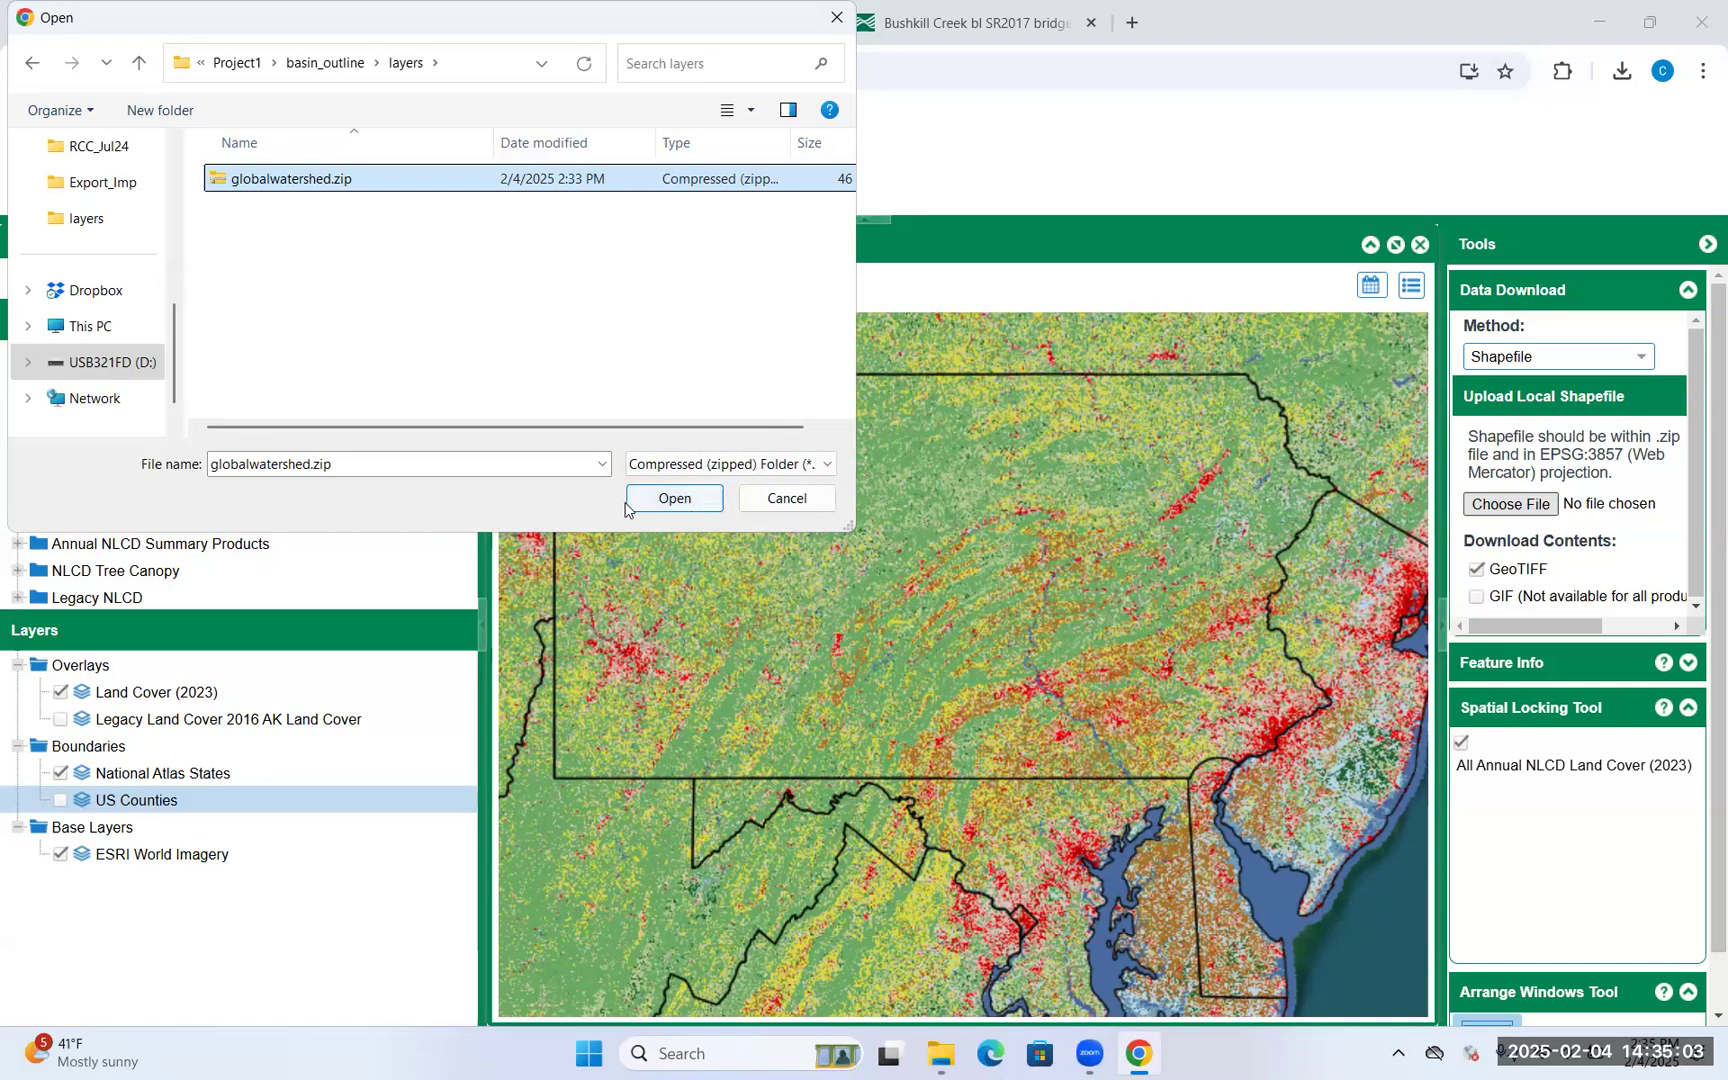
left_click(673, 499)
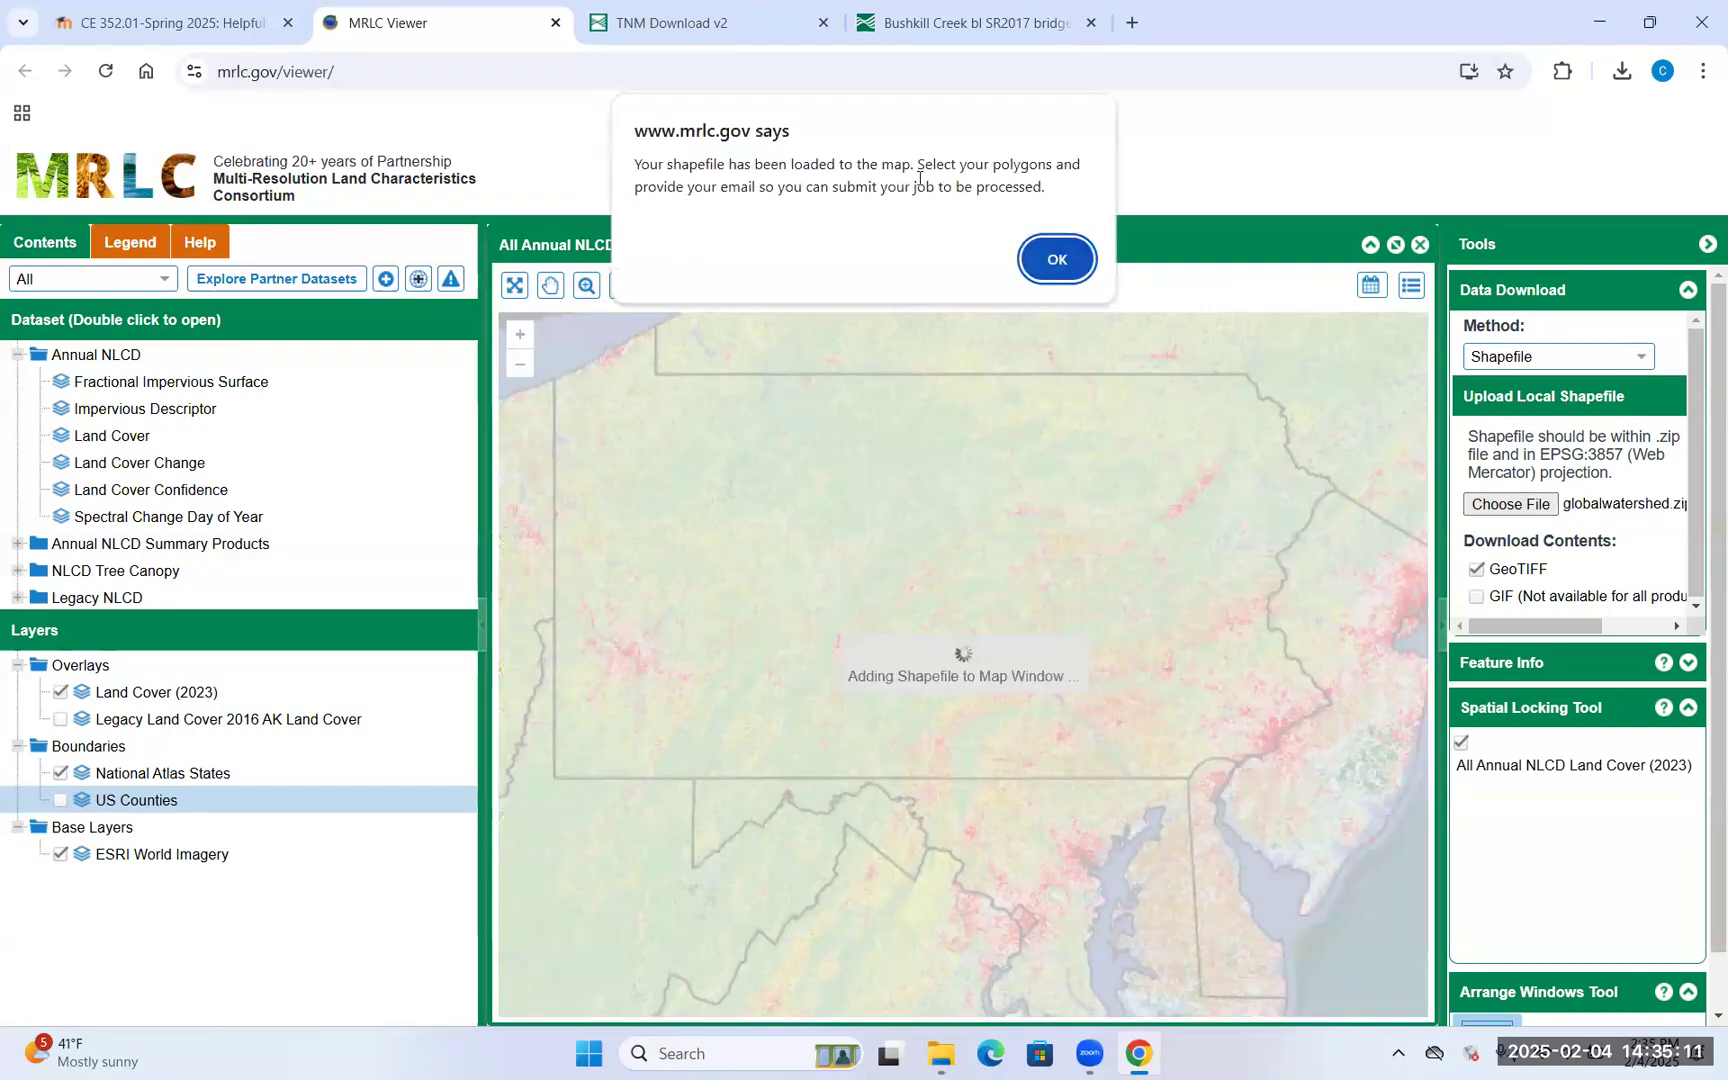
Acknowledge the shapefile-loaded alert and zoom in on the basin outline
left_click(1064, 273)
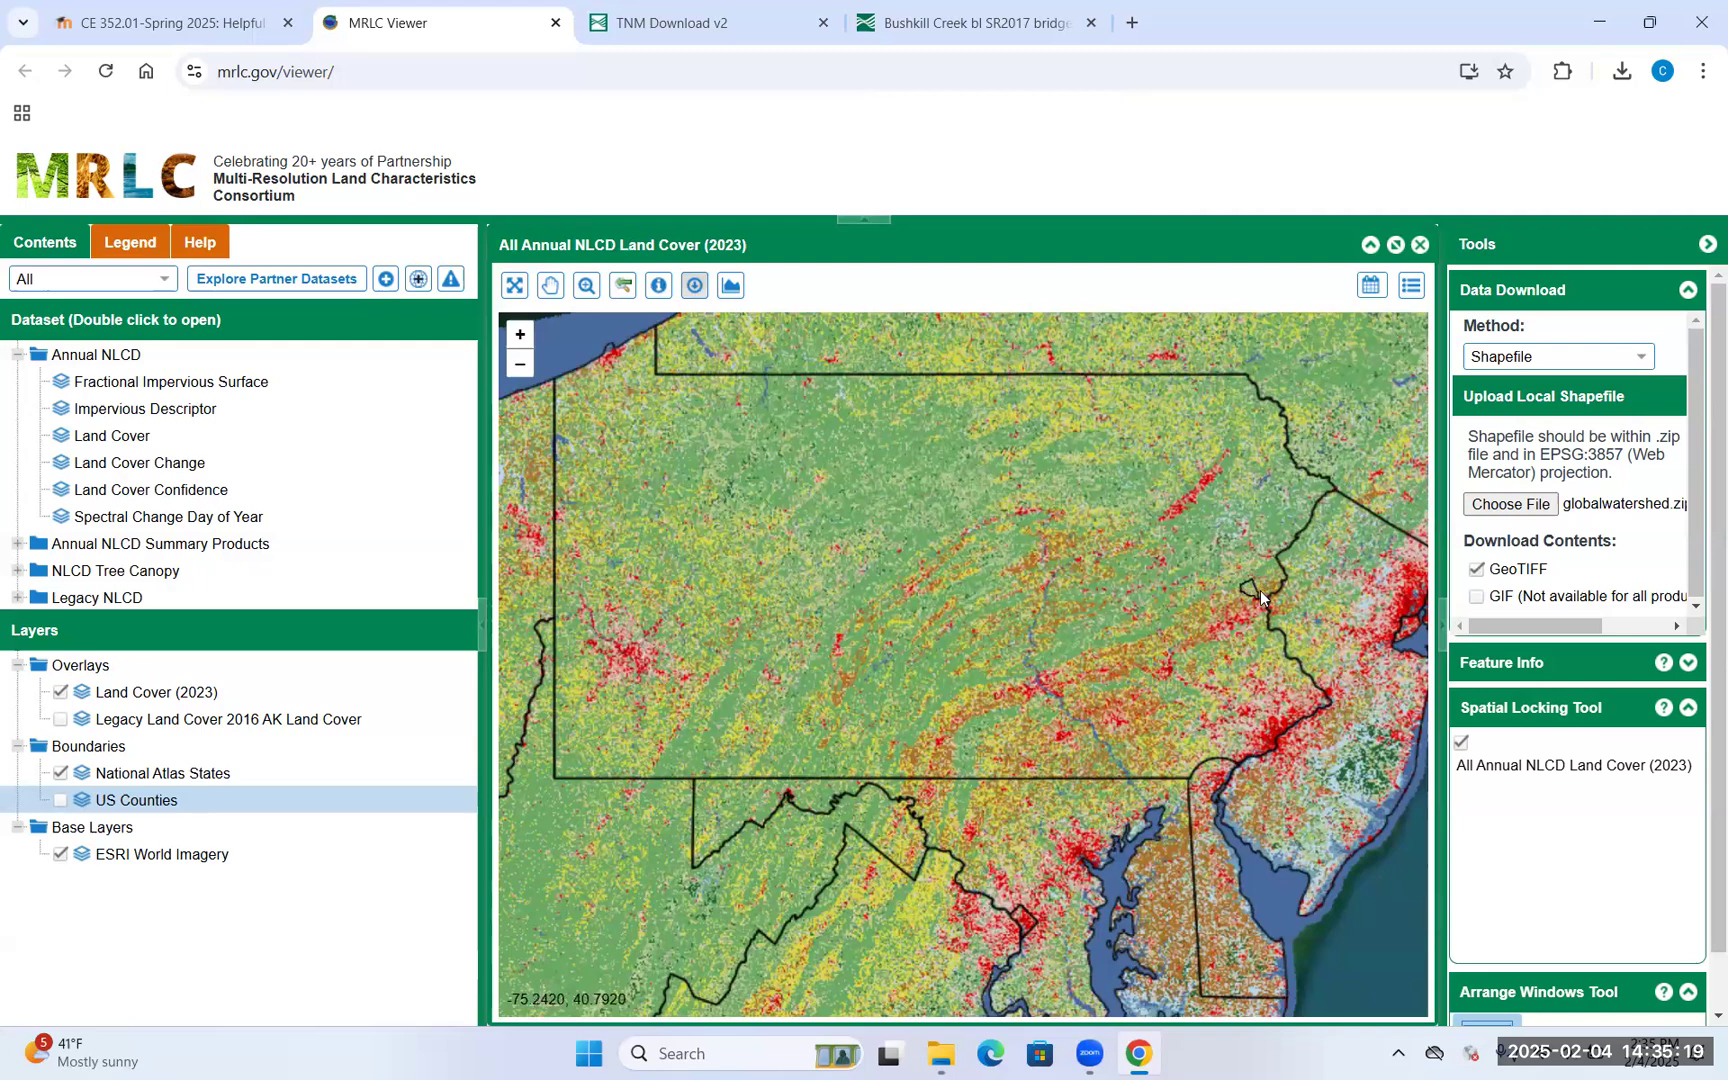
scroll(1260, 590, "up", 1)
scroll(1295, 617, "up", 4)
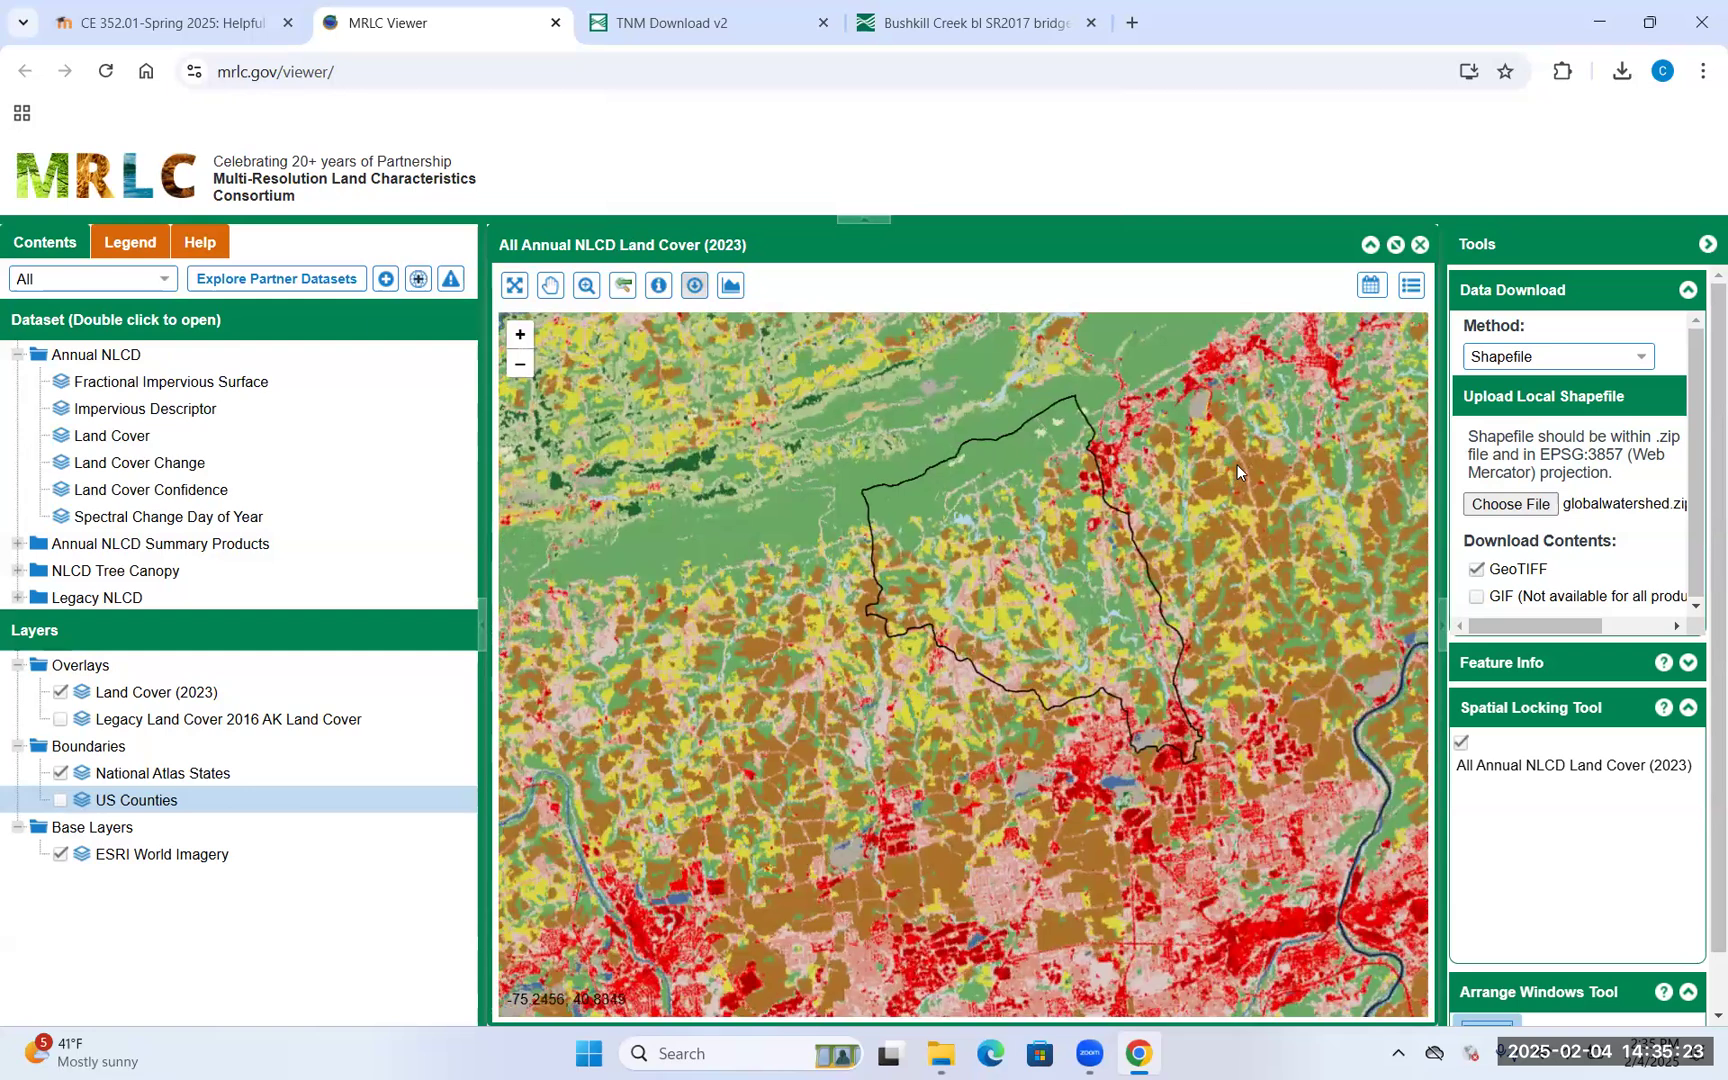
left_click_drag(1208, 516, 1181, 565)
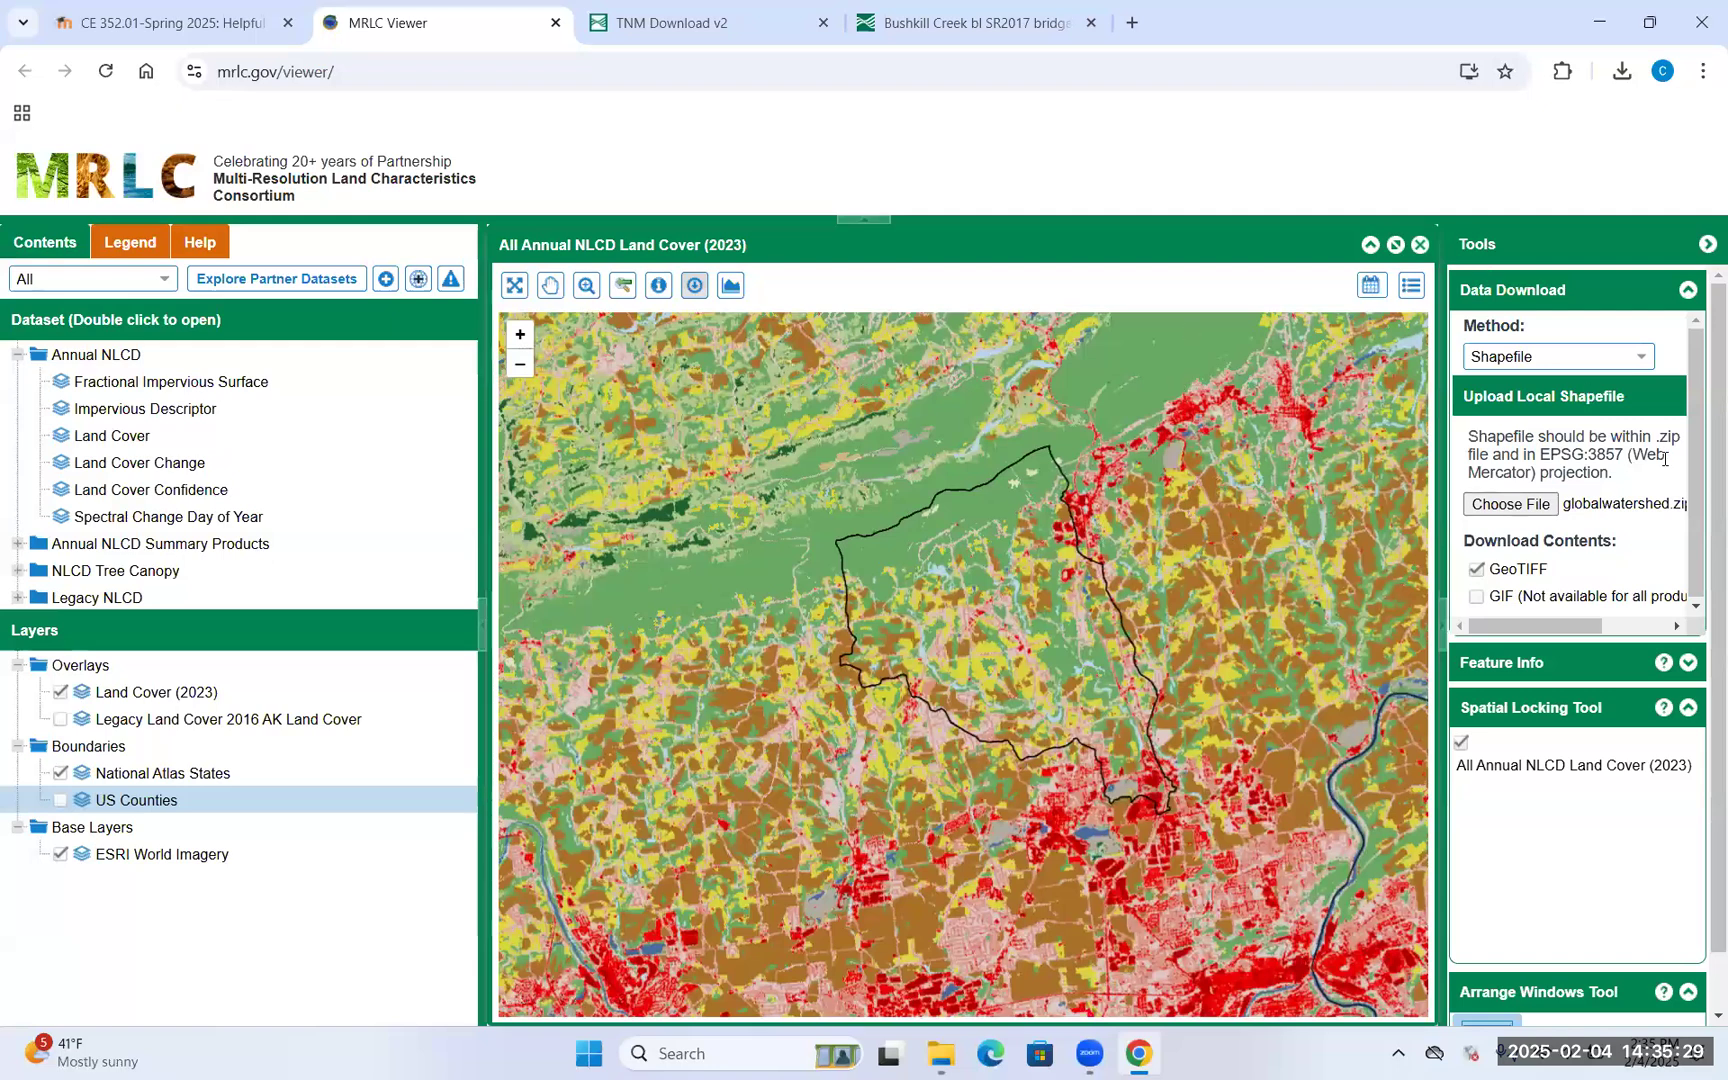
scroll(1656, 521, "down", 1)
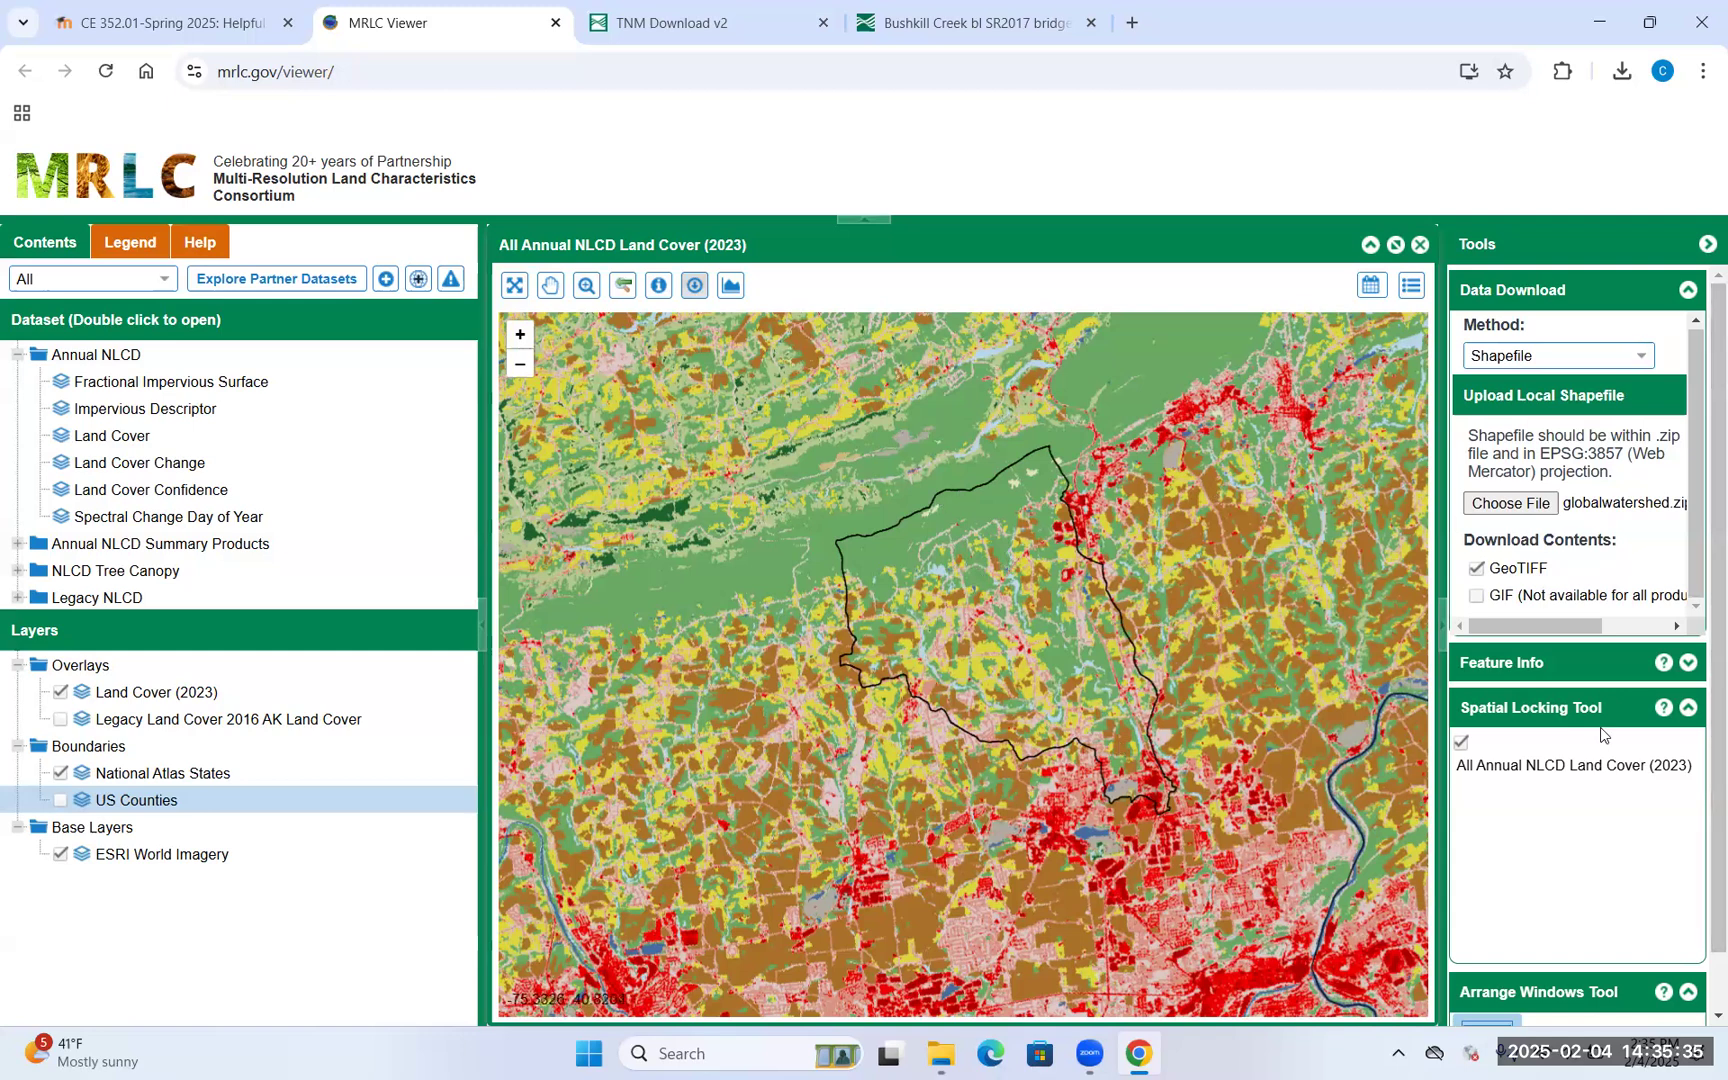
left_click(1689, 292)
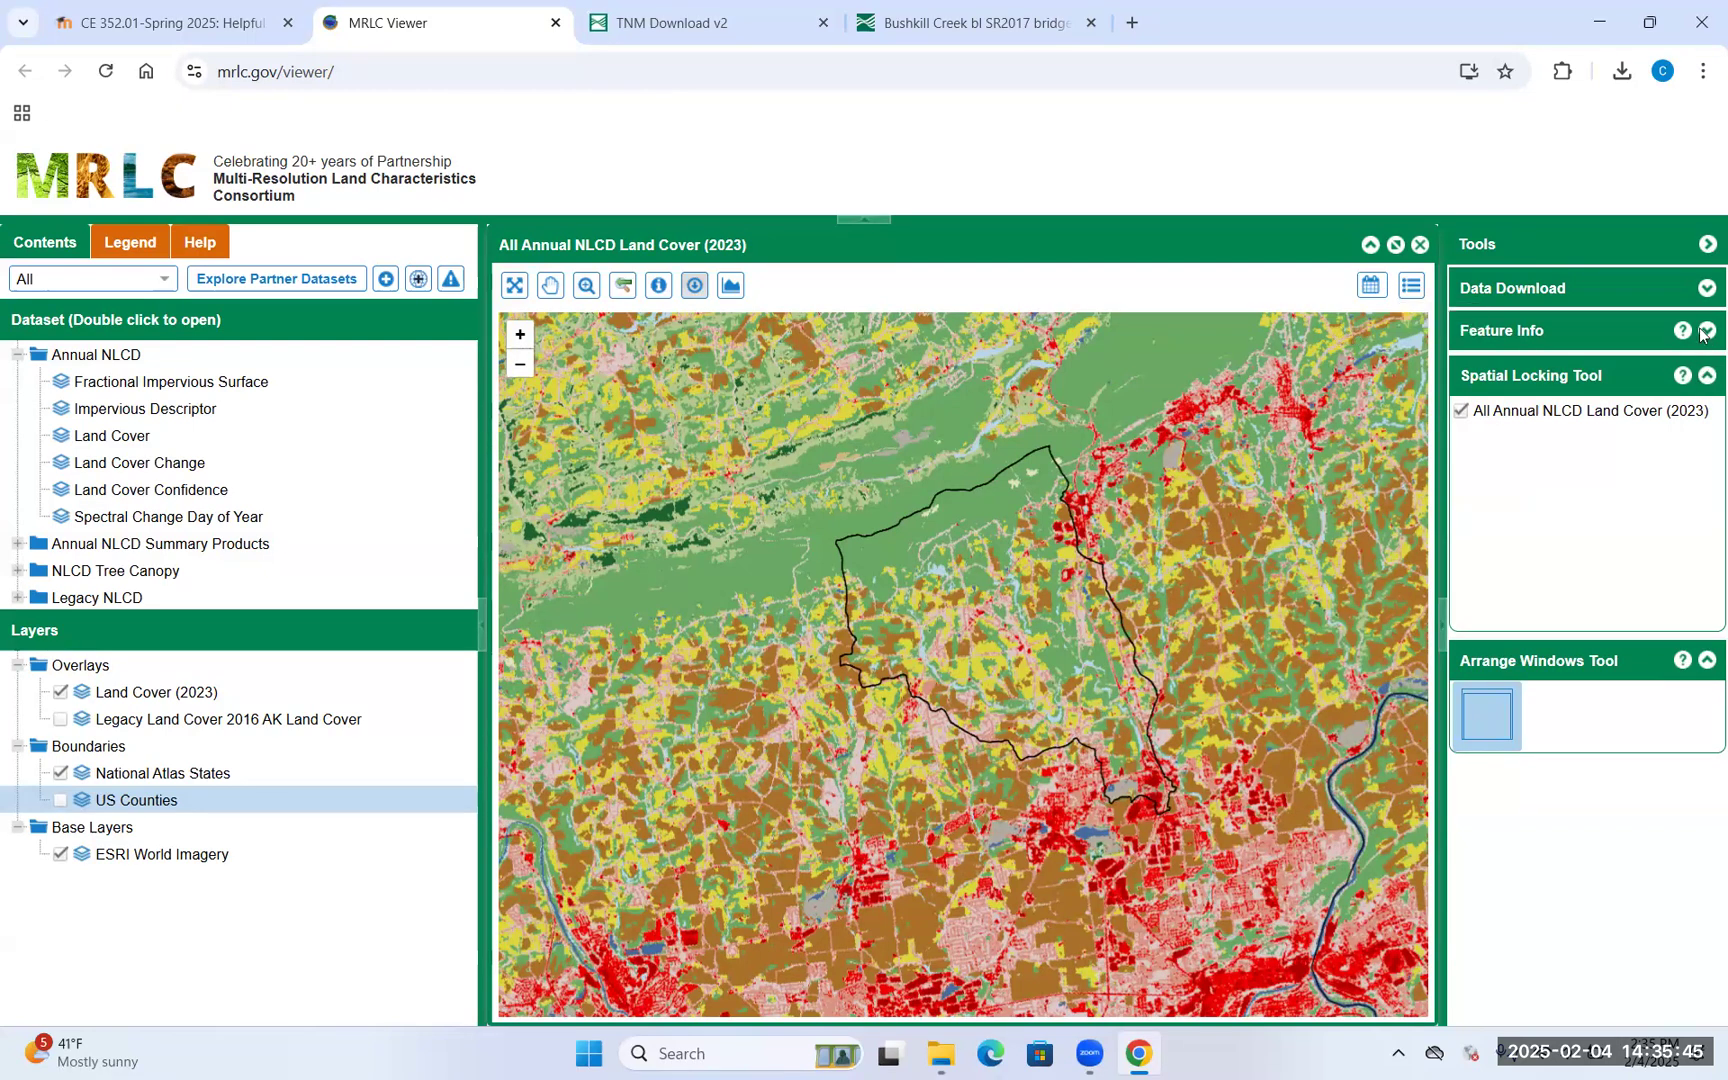
left_click(1707, 292)
scroll(1640, 460, "down", 1)
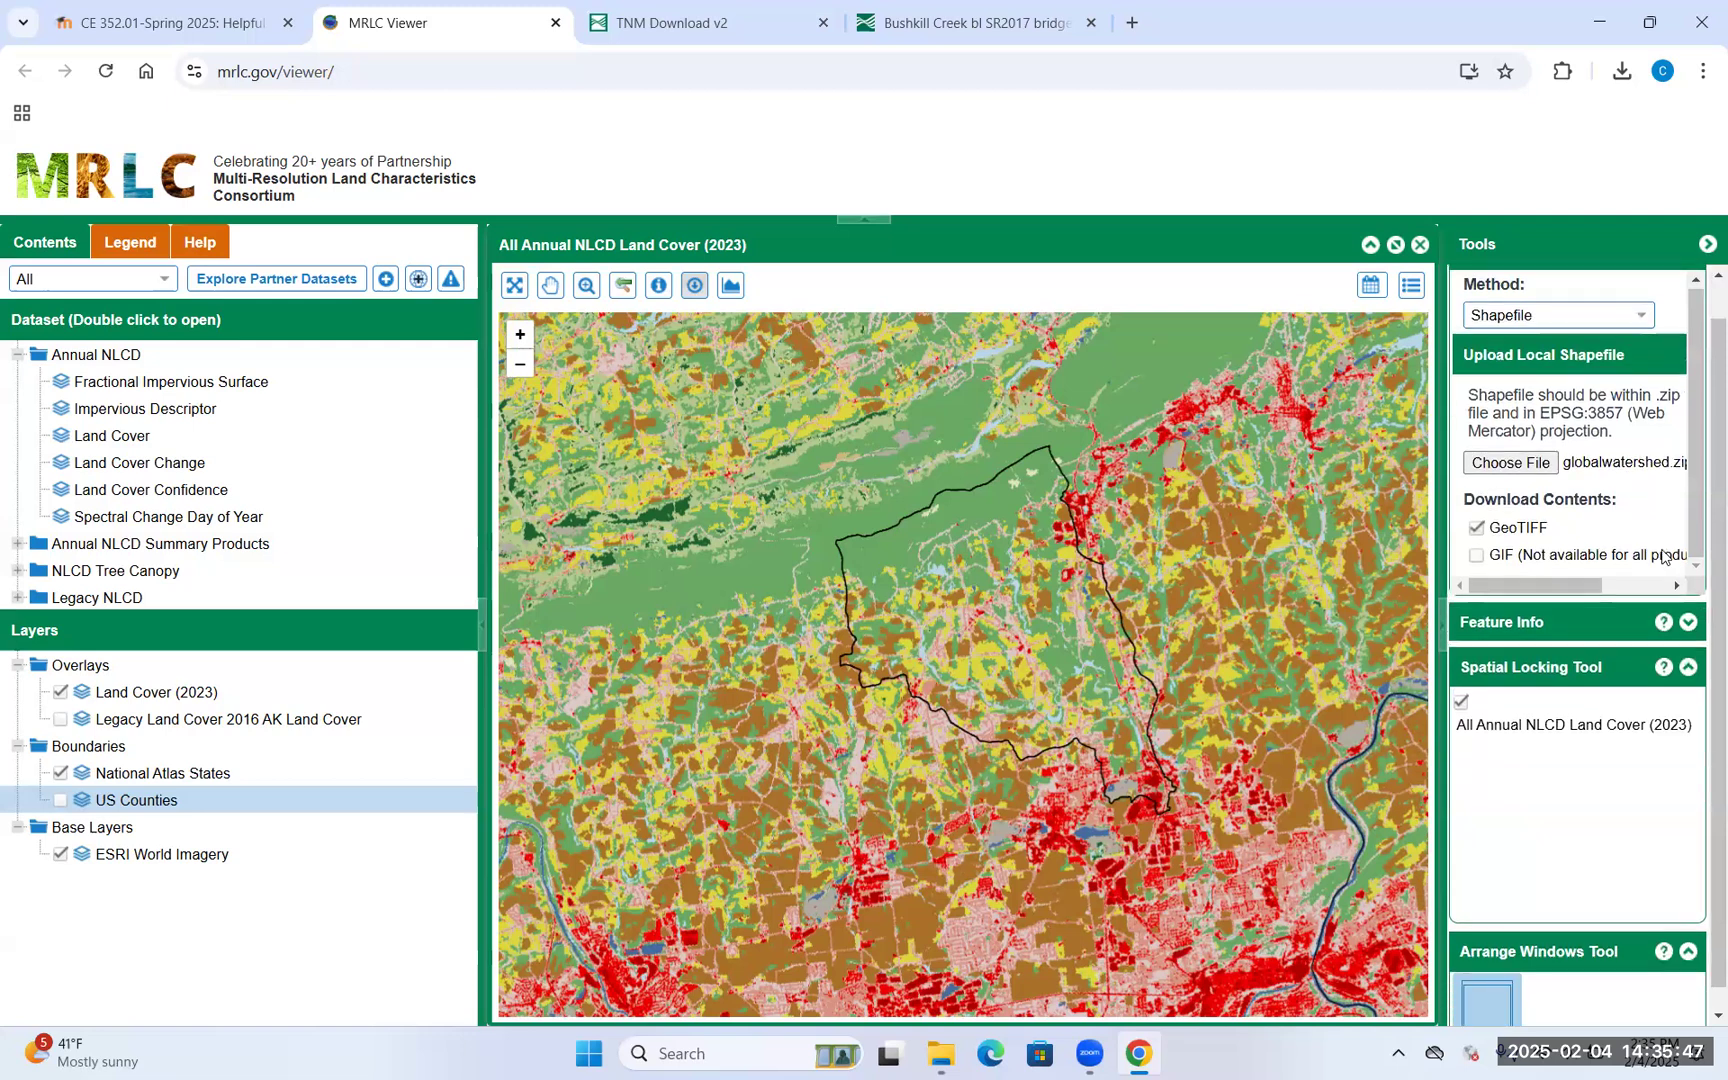
scroll(1640, 460, "up", 2)
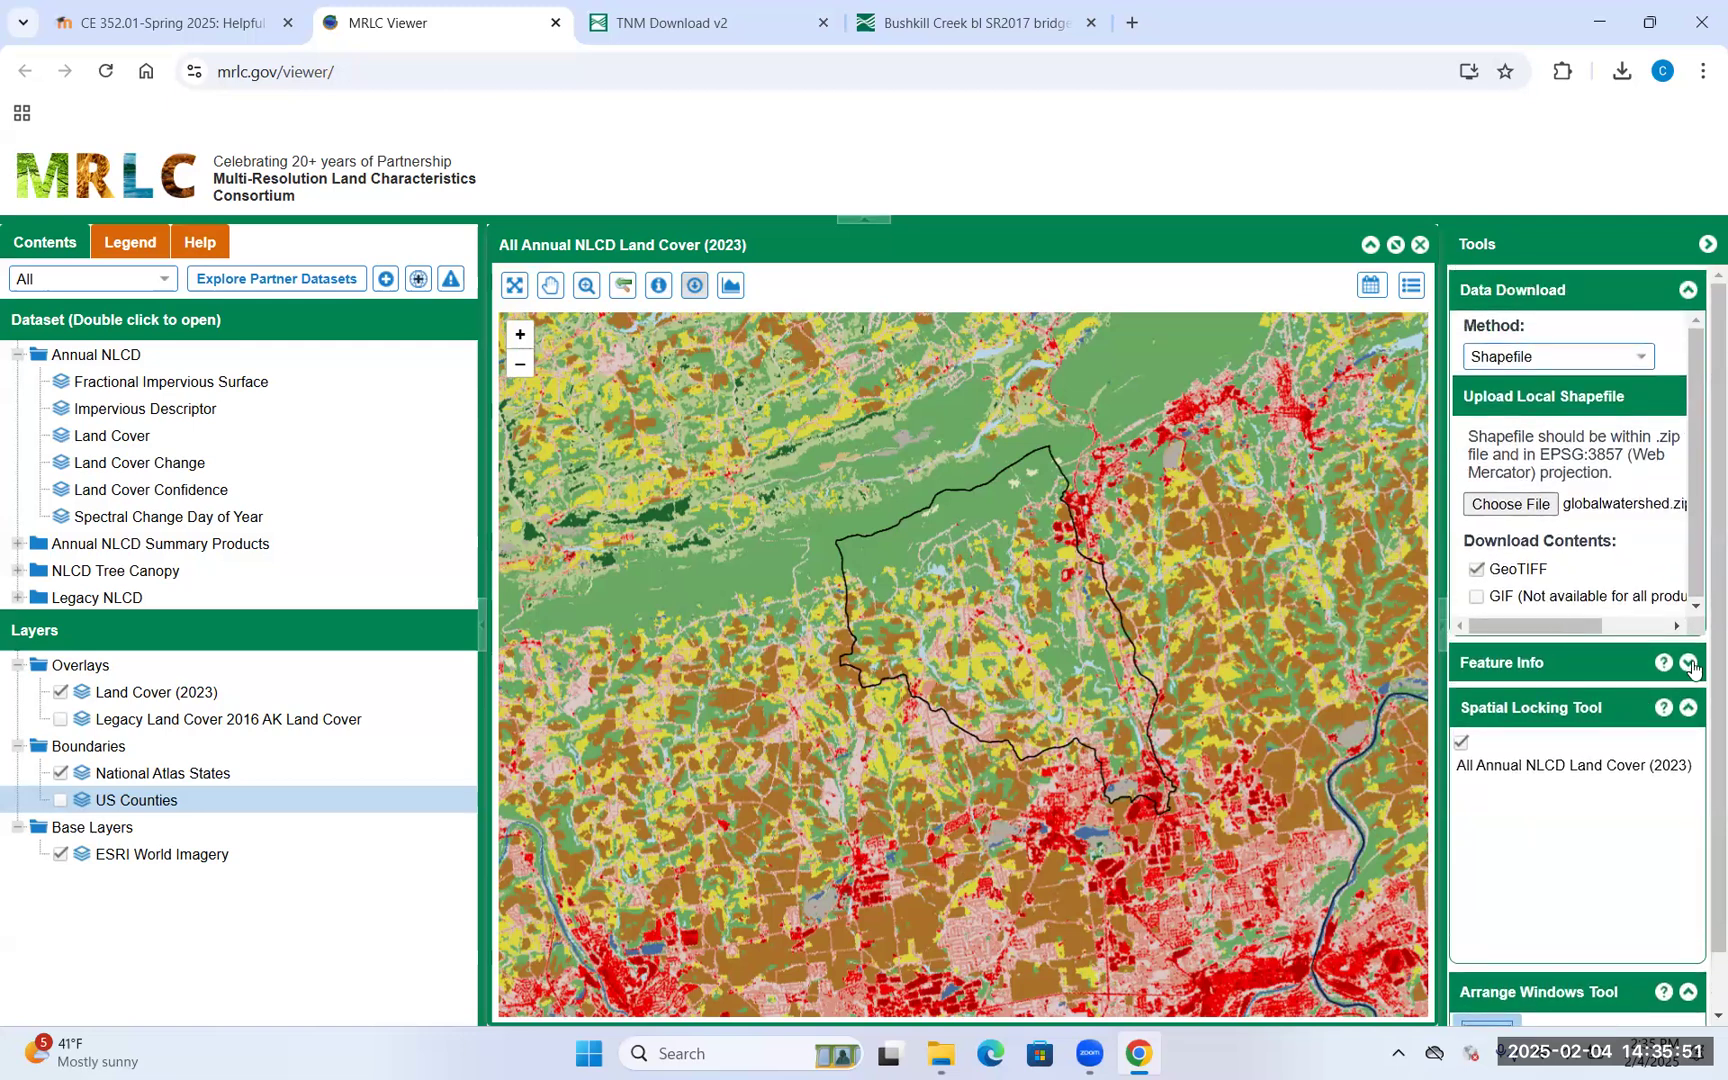
left_click(1689, 665)
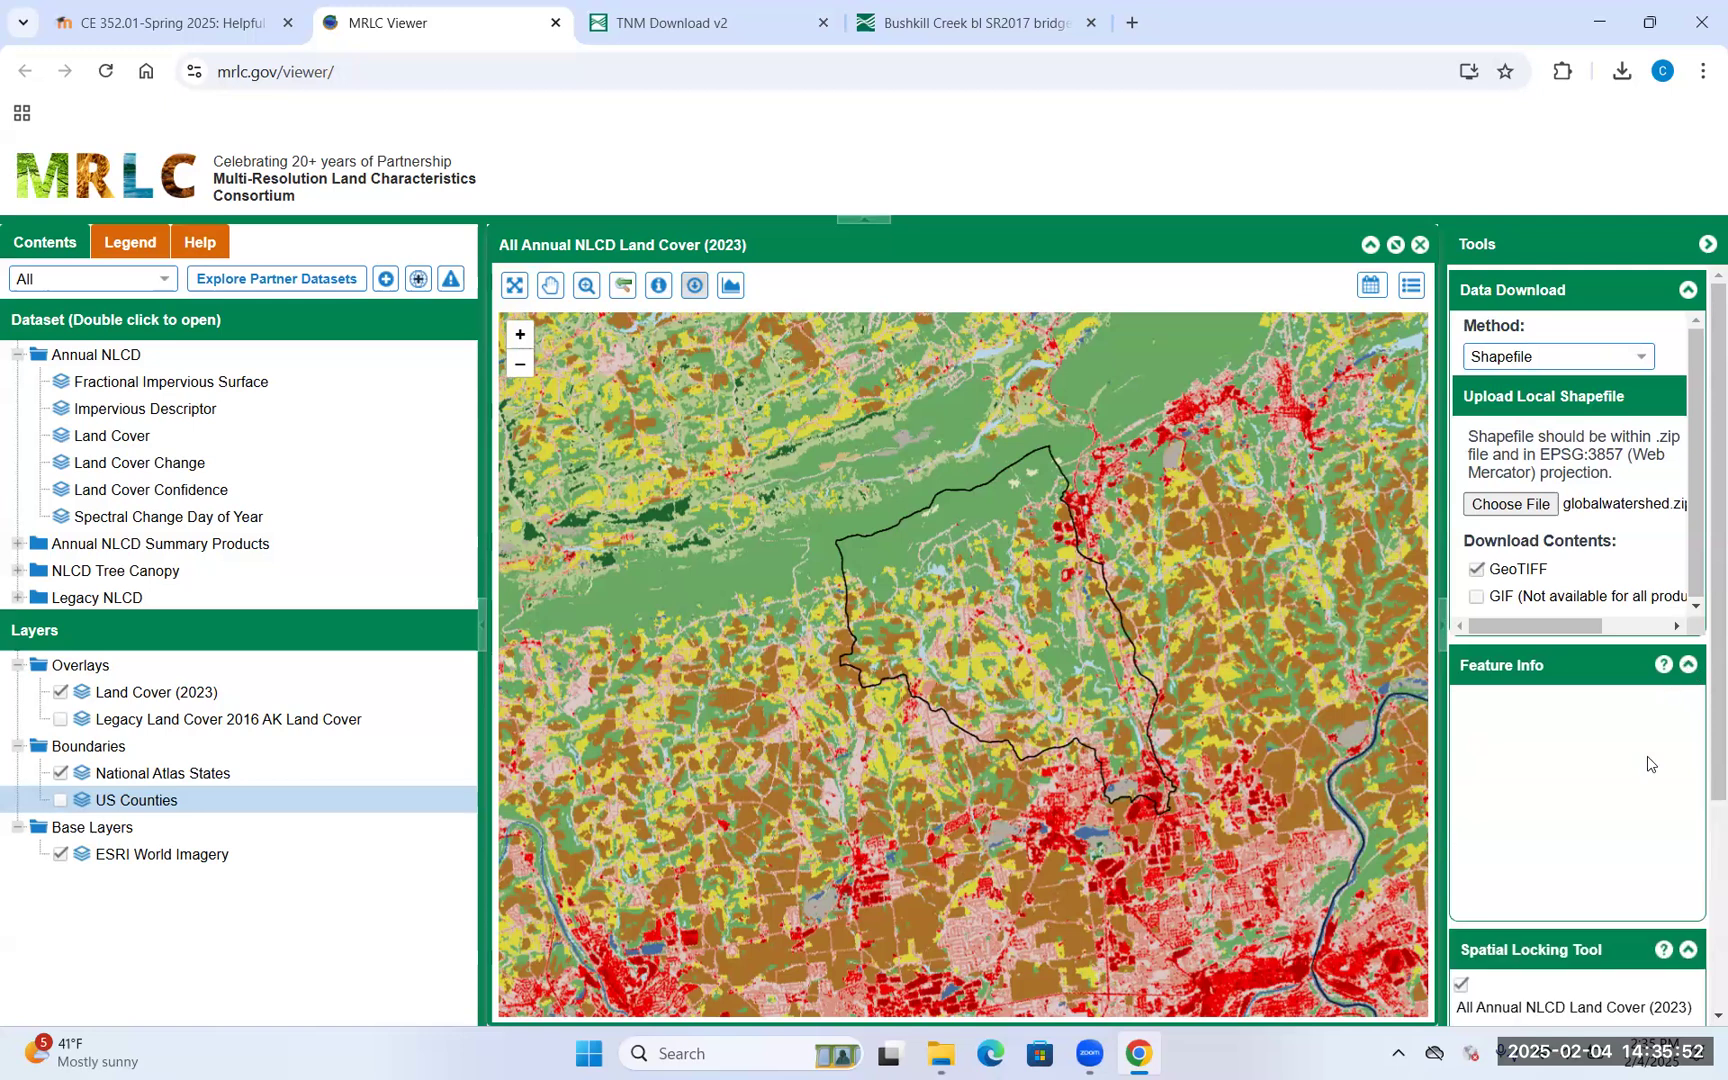
left_click(1692, 667)
scroll(1611, 836, "down", 1)
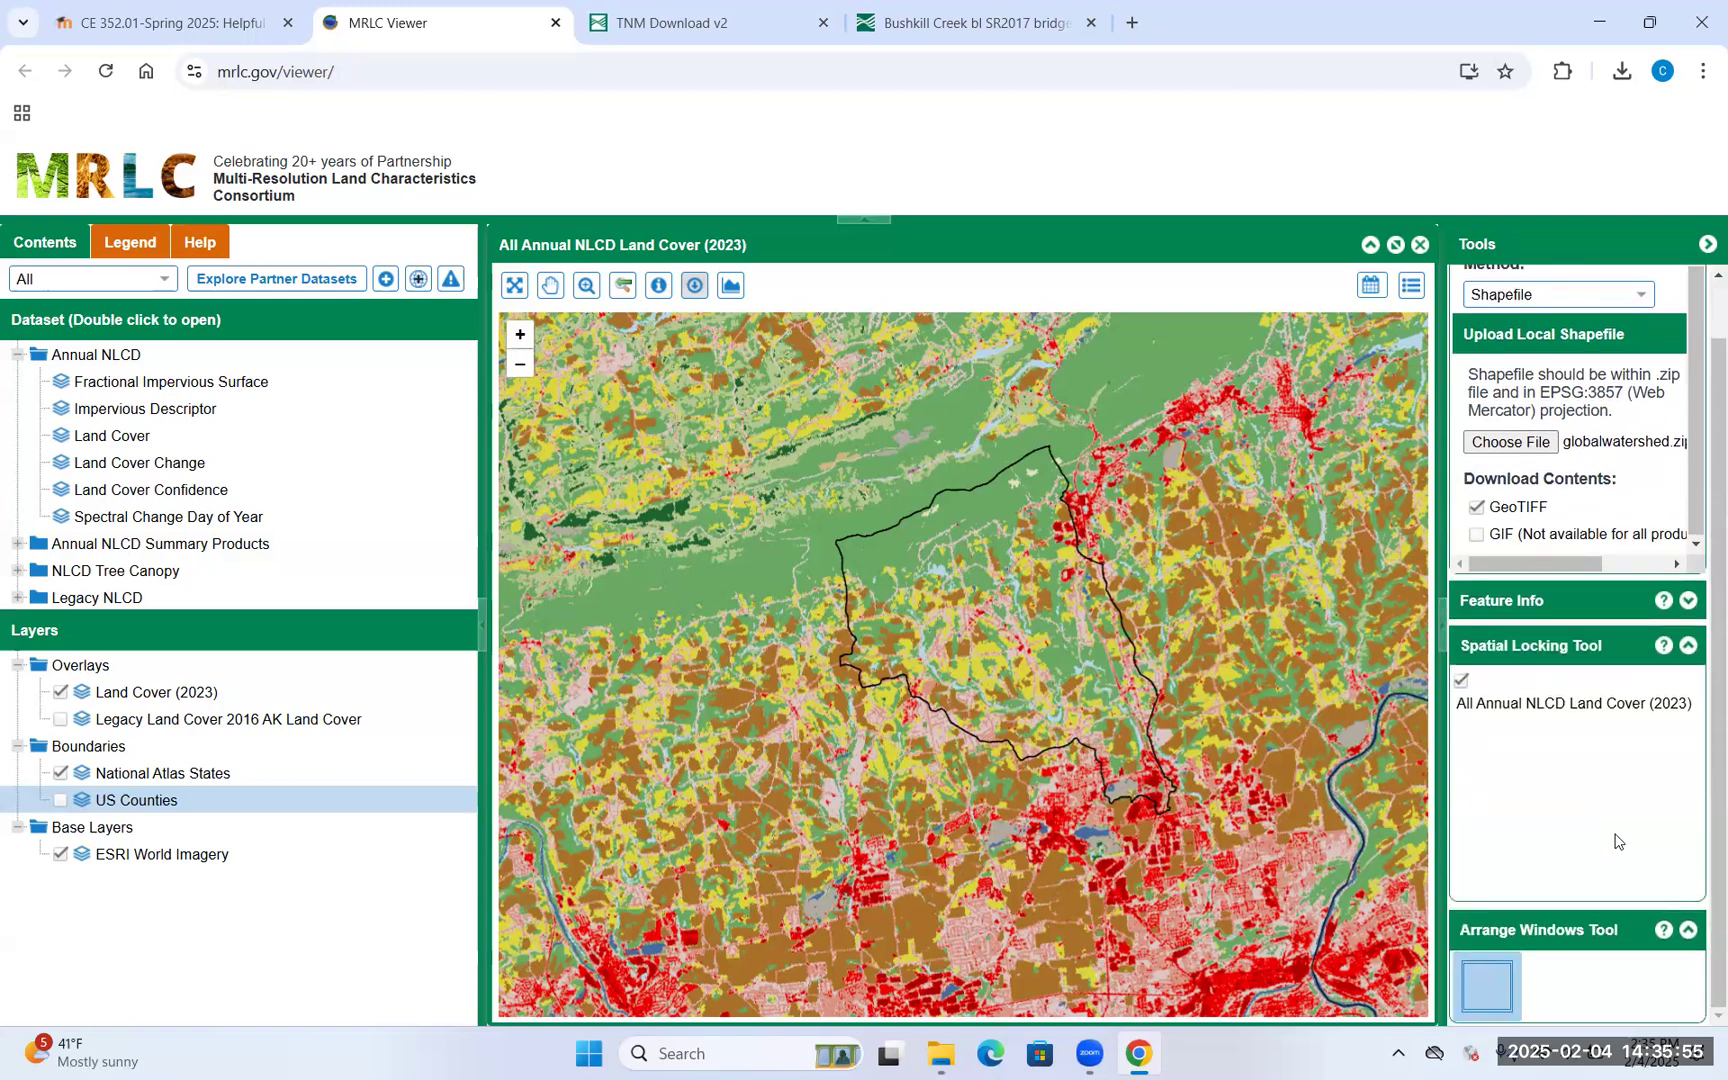
left_click(692, 287)
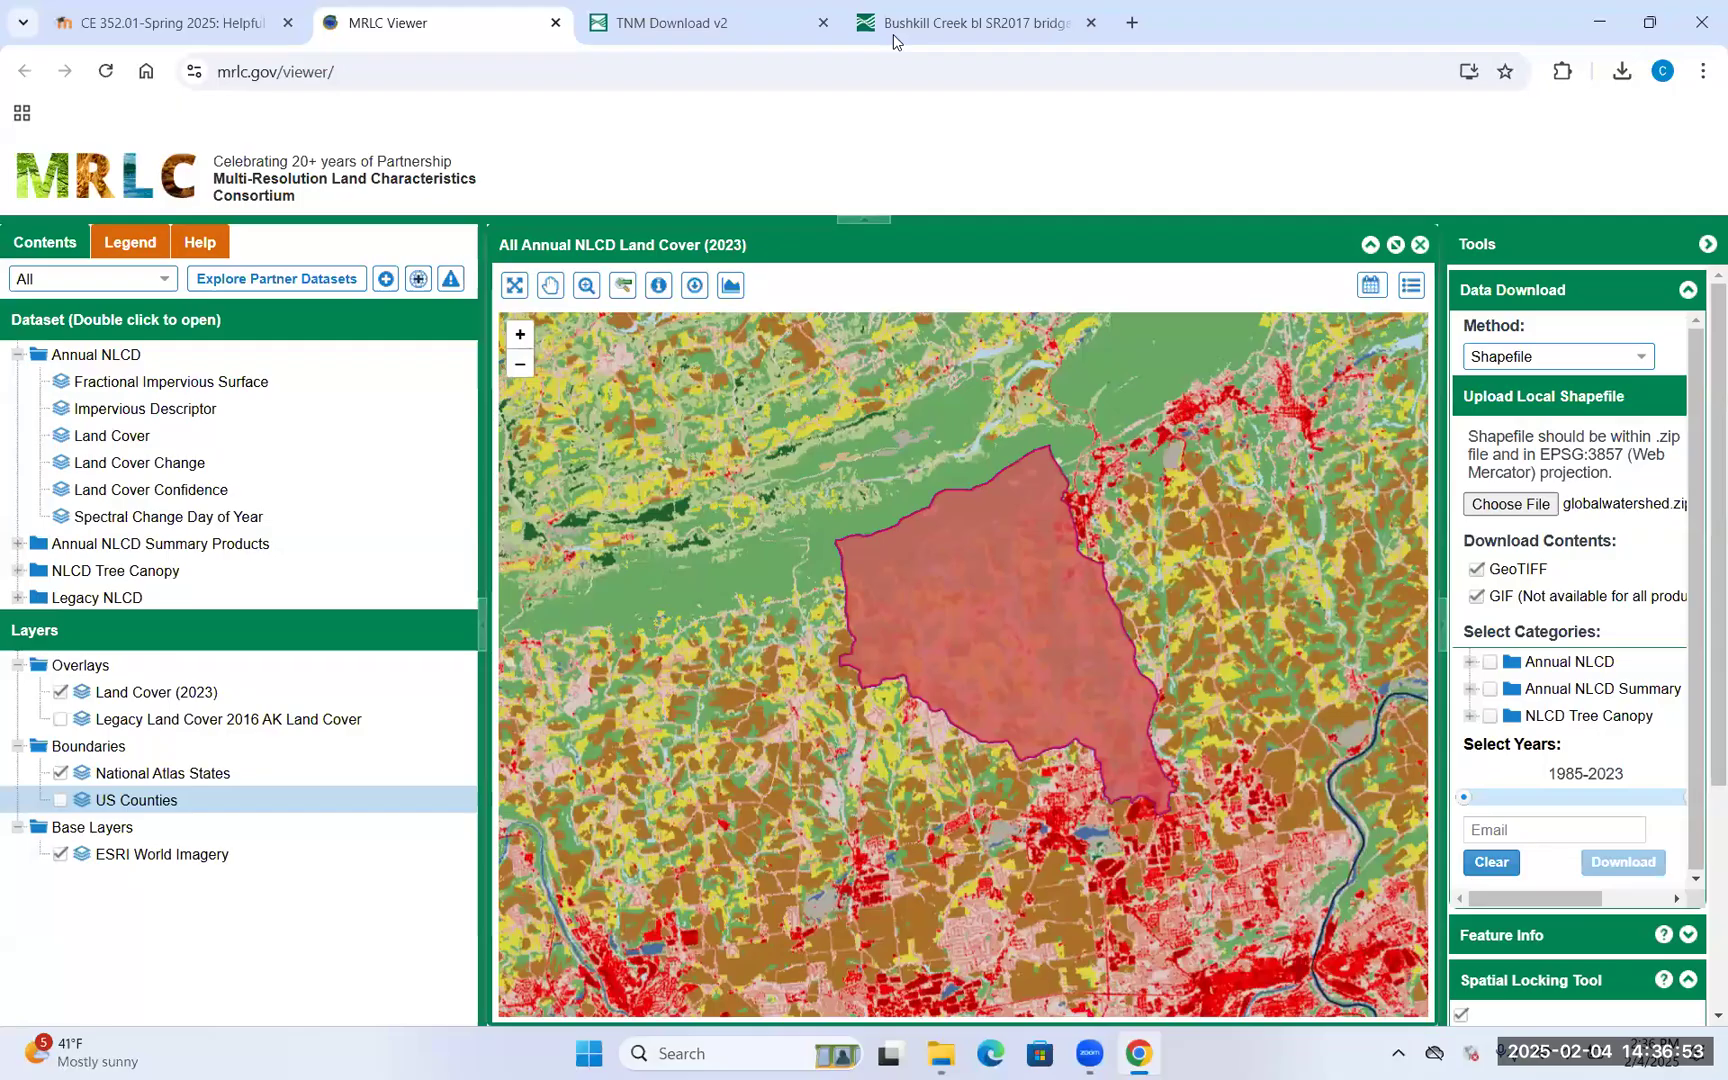
Select the watershed polygon and select all Annual NLCD layers for download
left_click(965, 599)
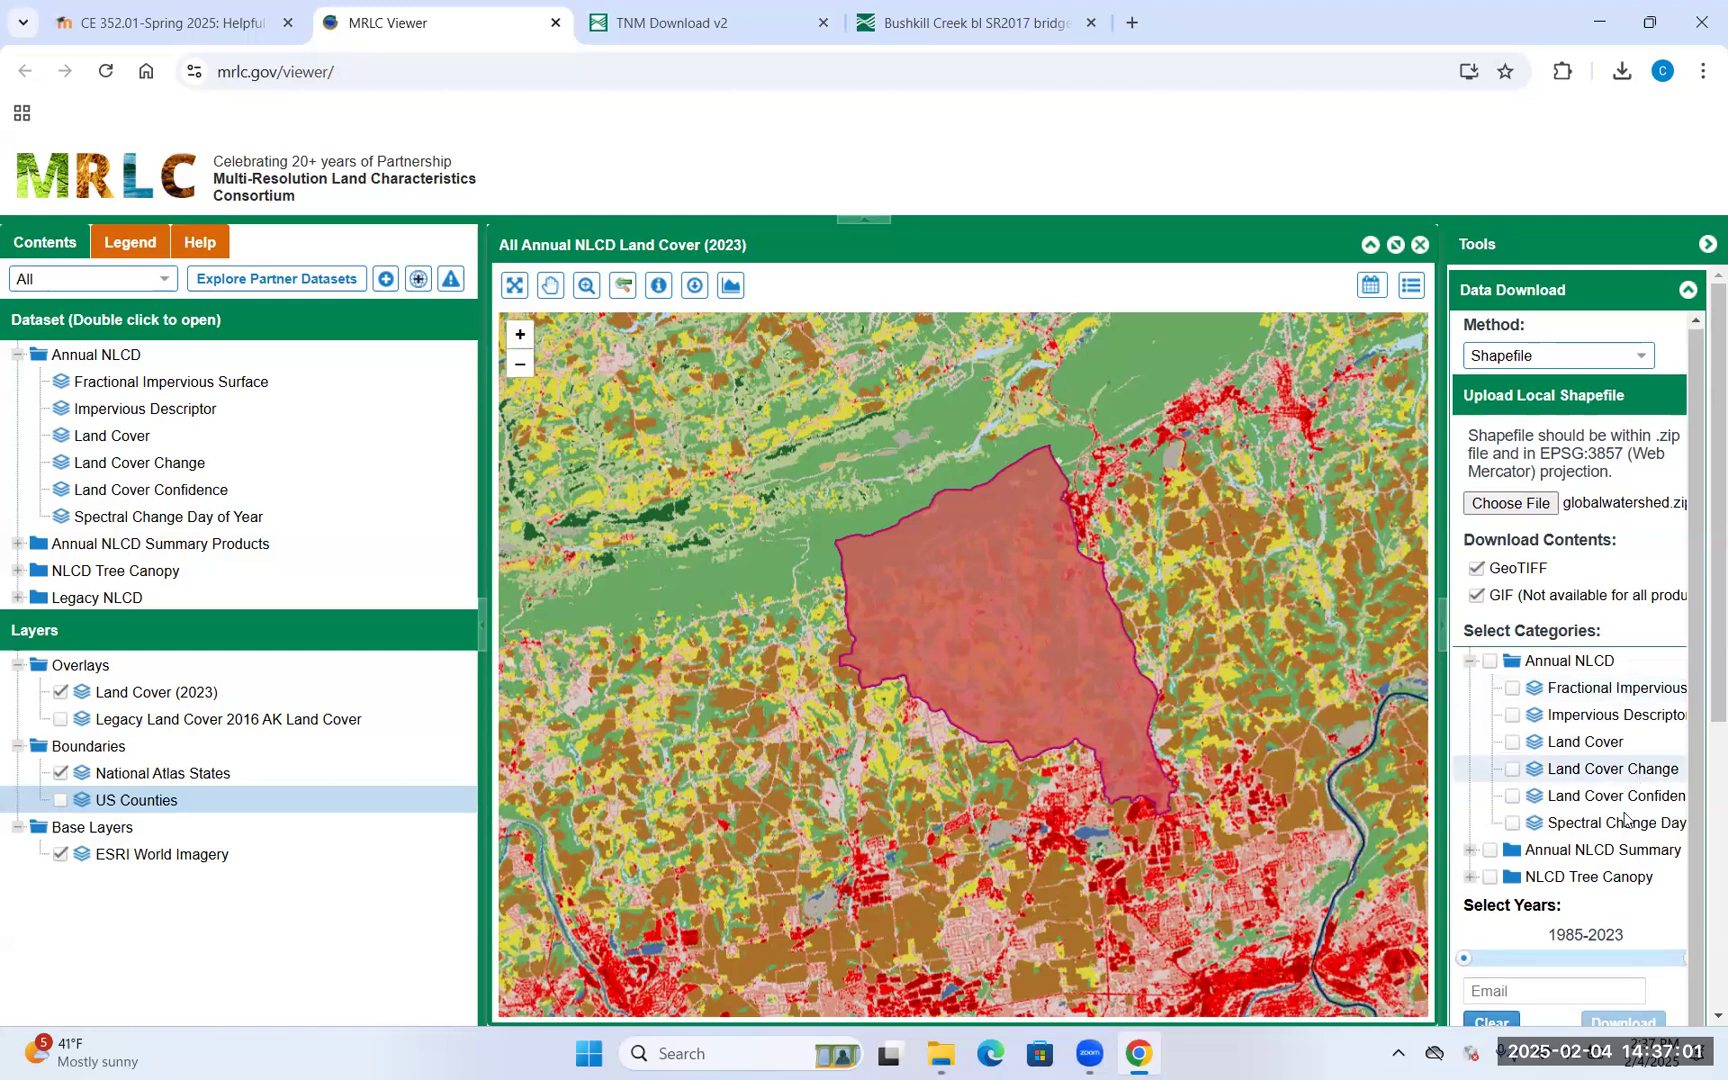
left_click(1488, 662)
left_click(1470, 665)
left_click(1470, 665)
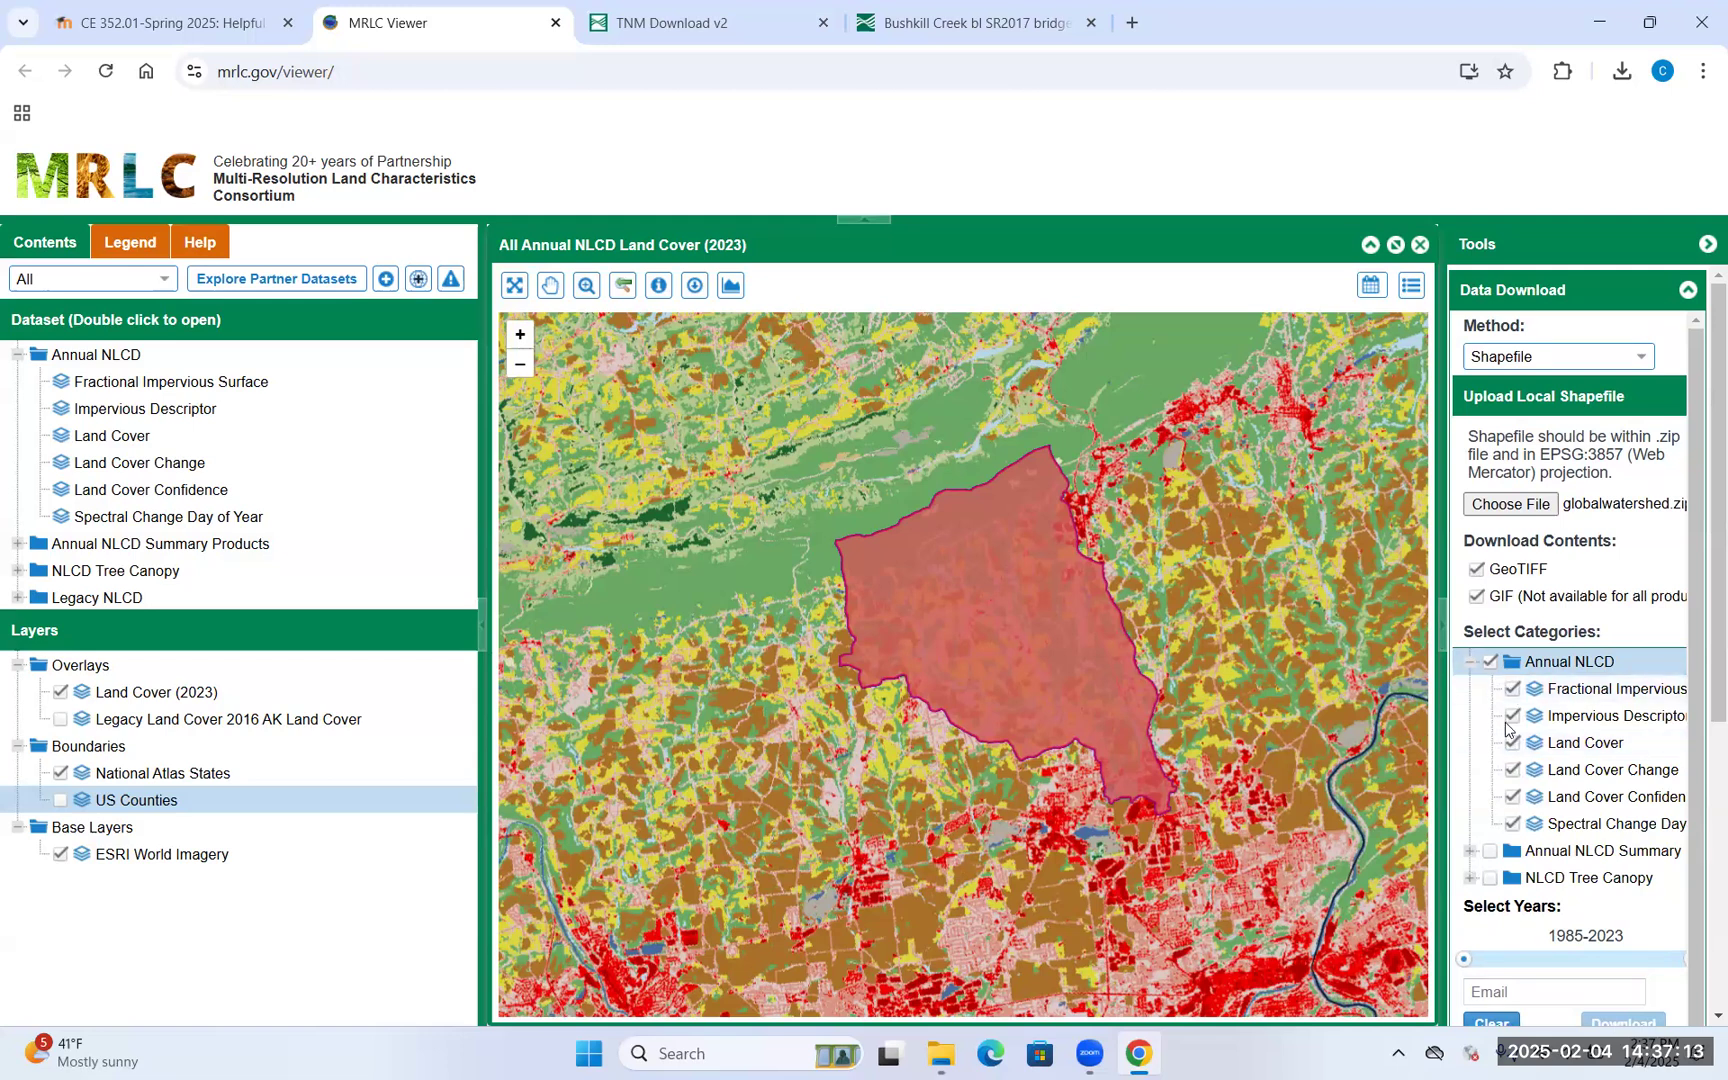
left_click(1470, 662)
left_click(1468, 690)
left_click(1468, 690)
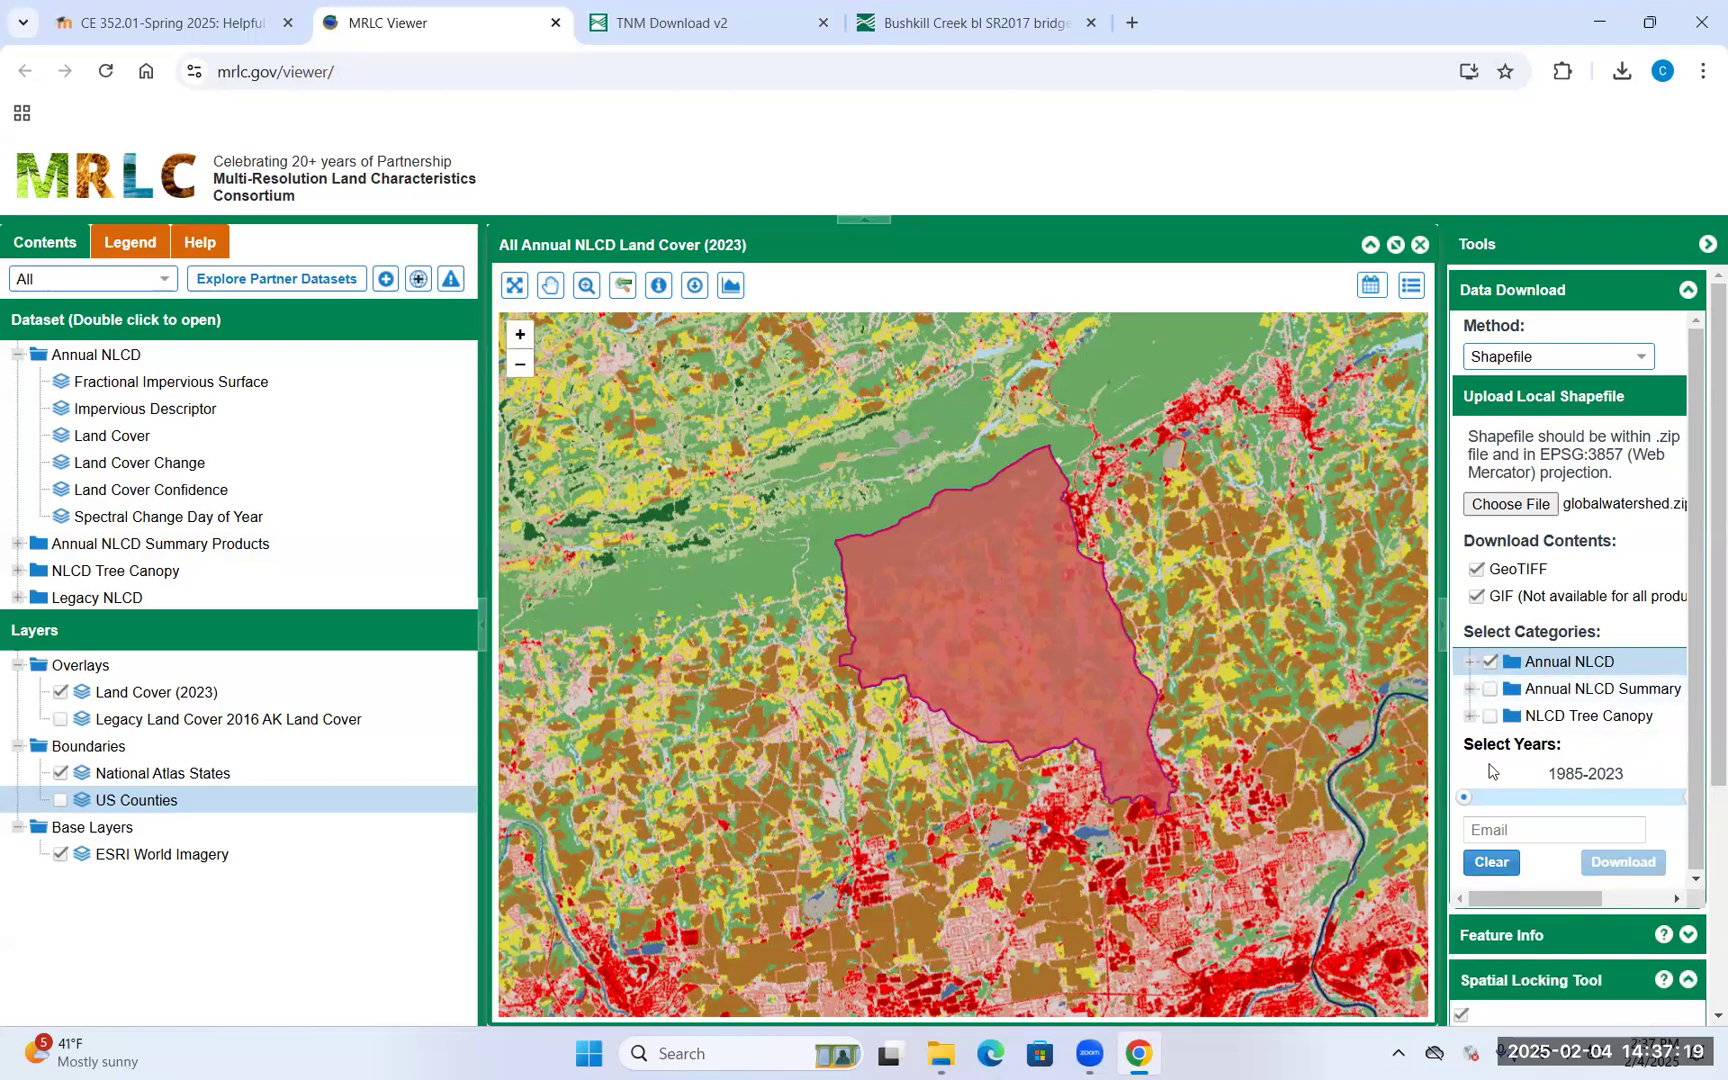
left_click(1468, 663)
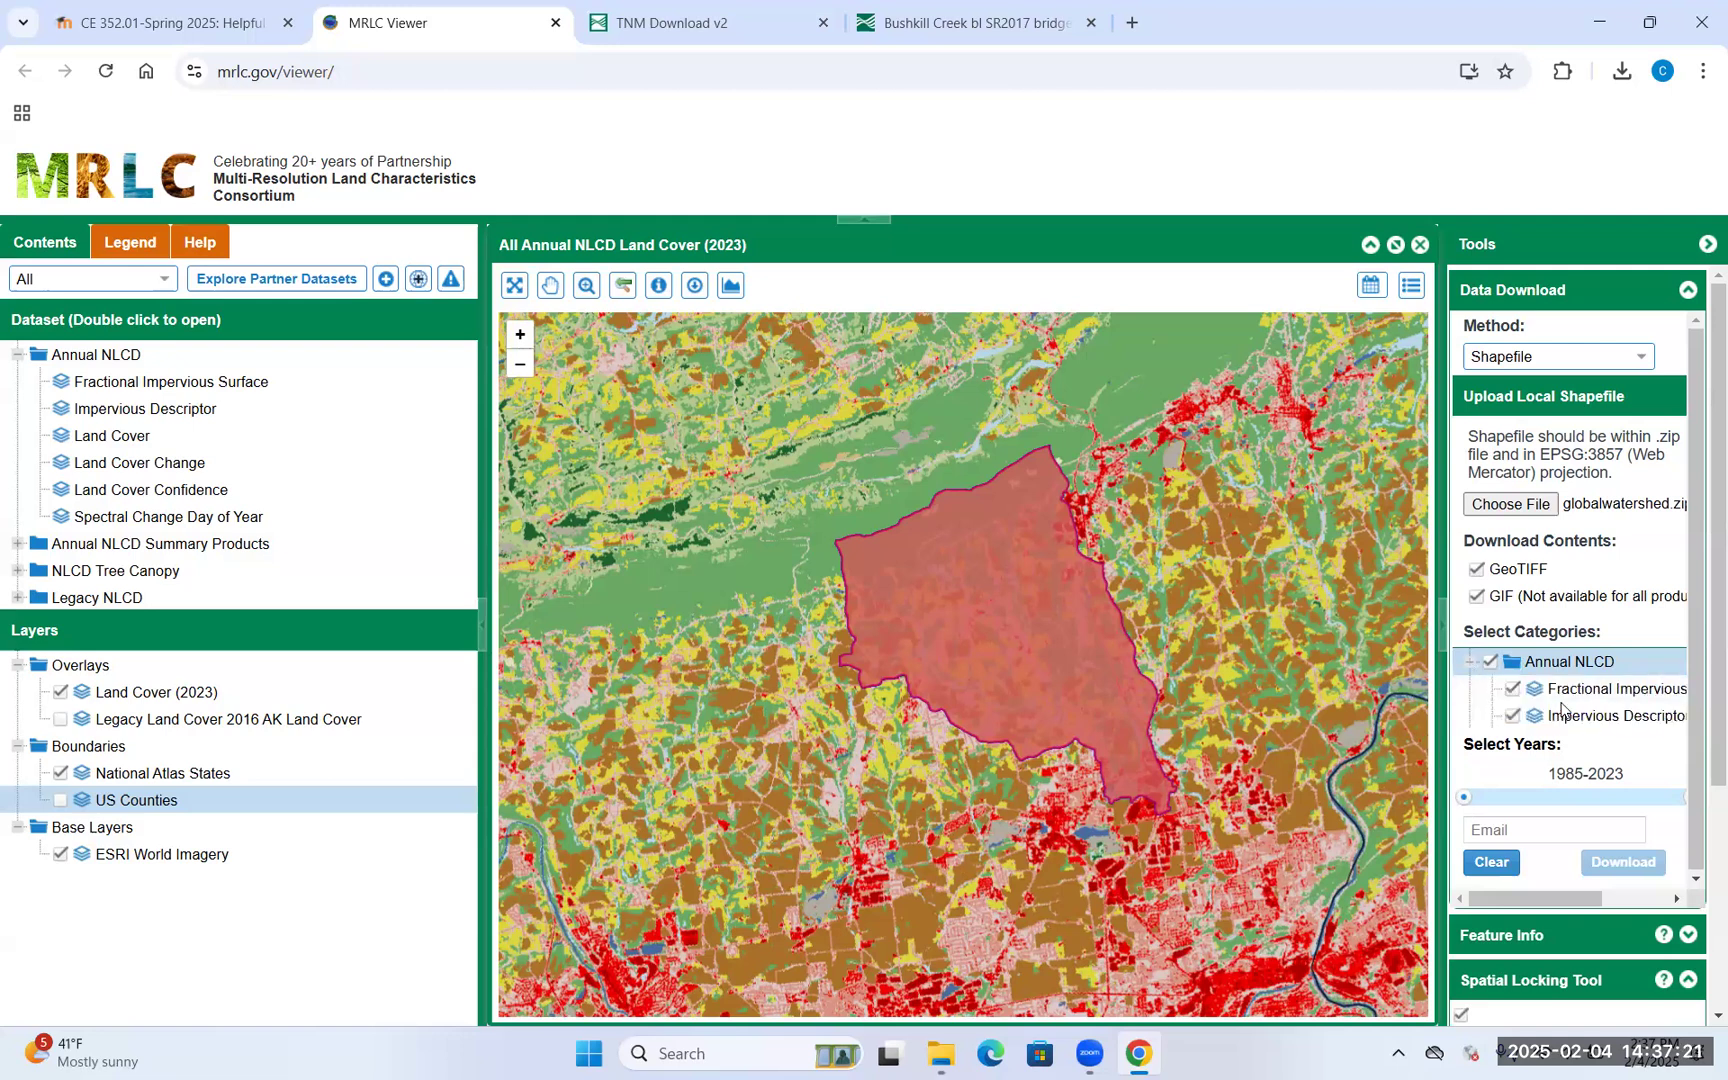
Deselect the impervious, land cover change, confidence and spectral change Annual NLCD layers
left_click(1513, 716)
left_click(1513, 771)
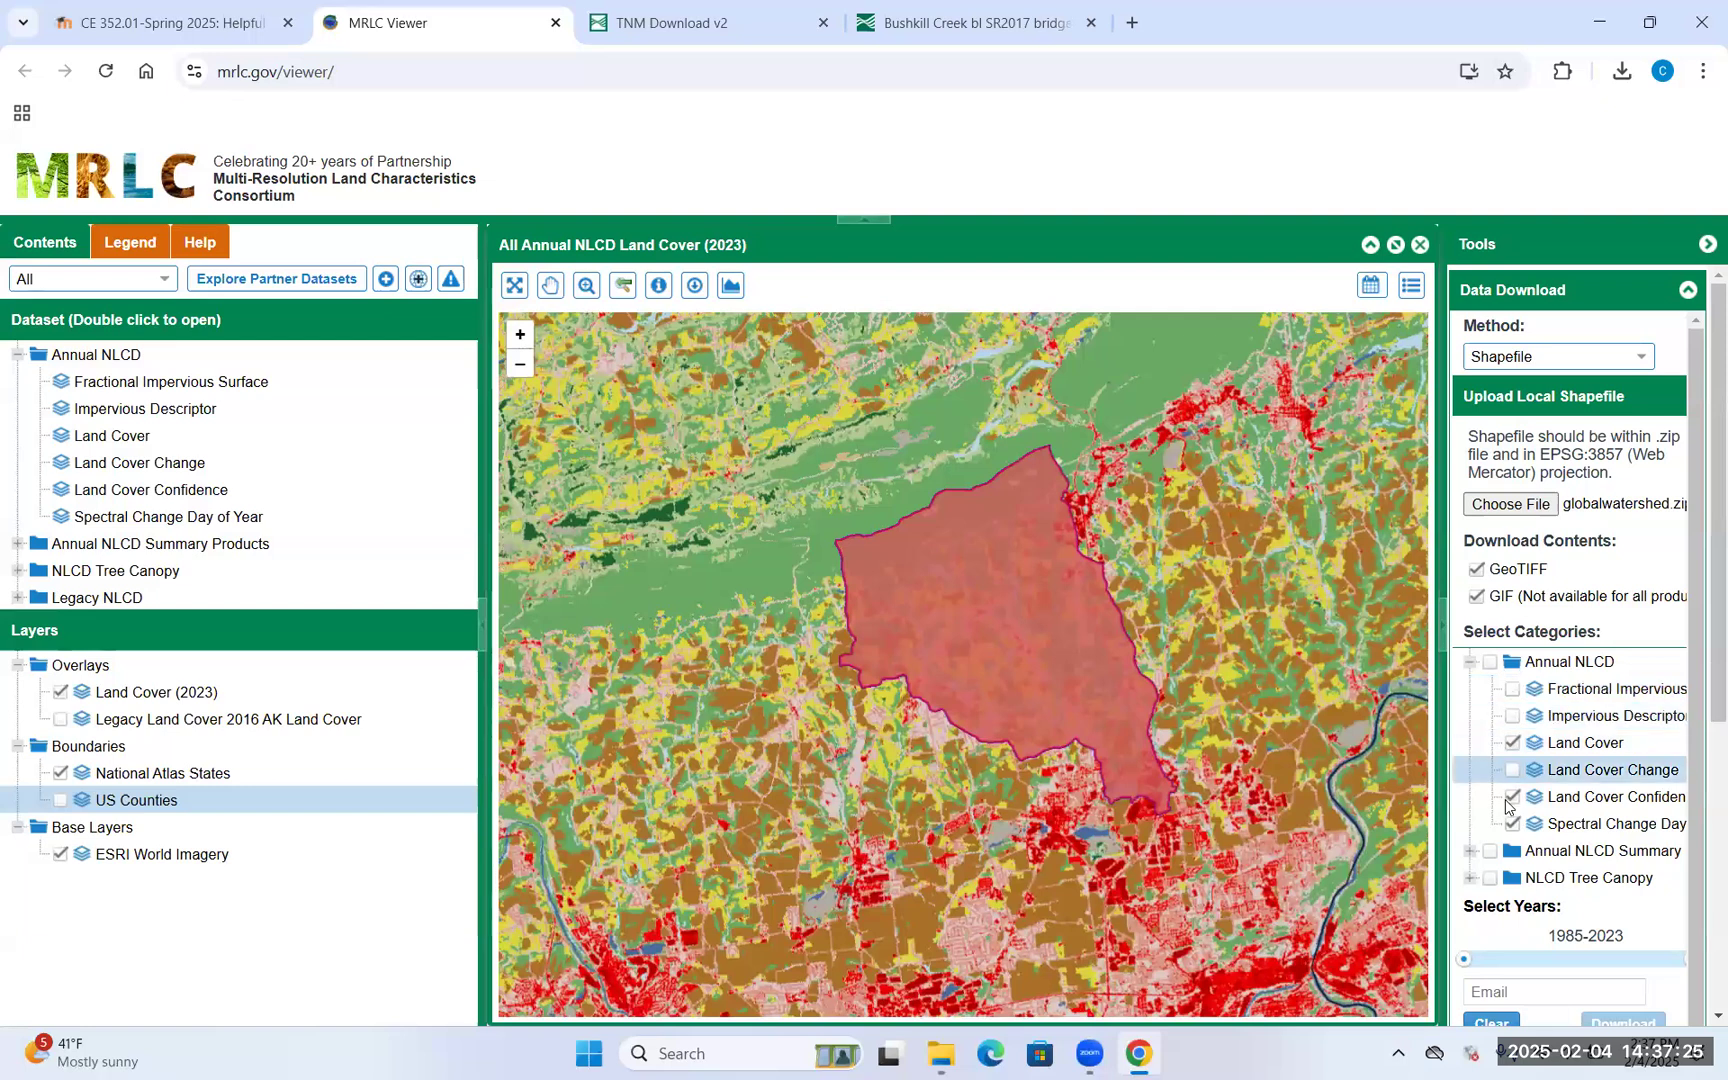
left_click(1513, 797)
left_click(1512, 826)
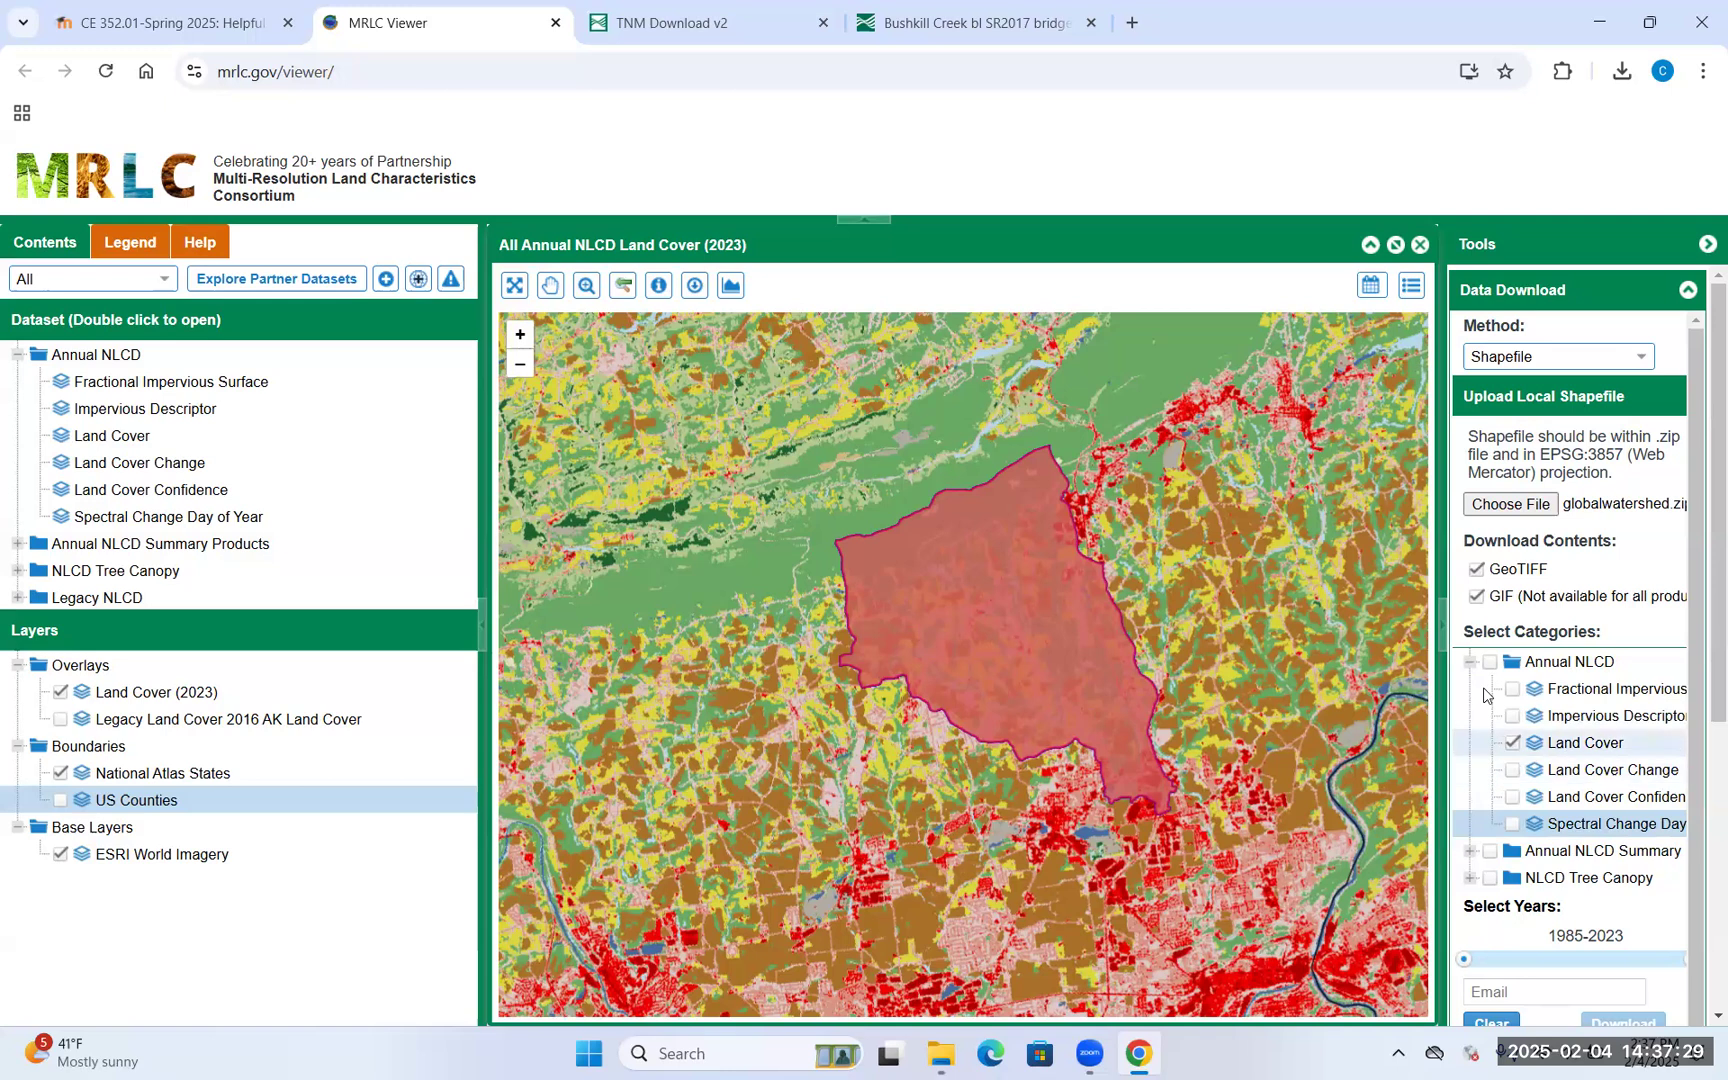
left_click(1490, 663)
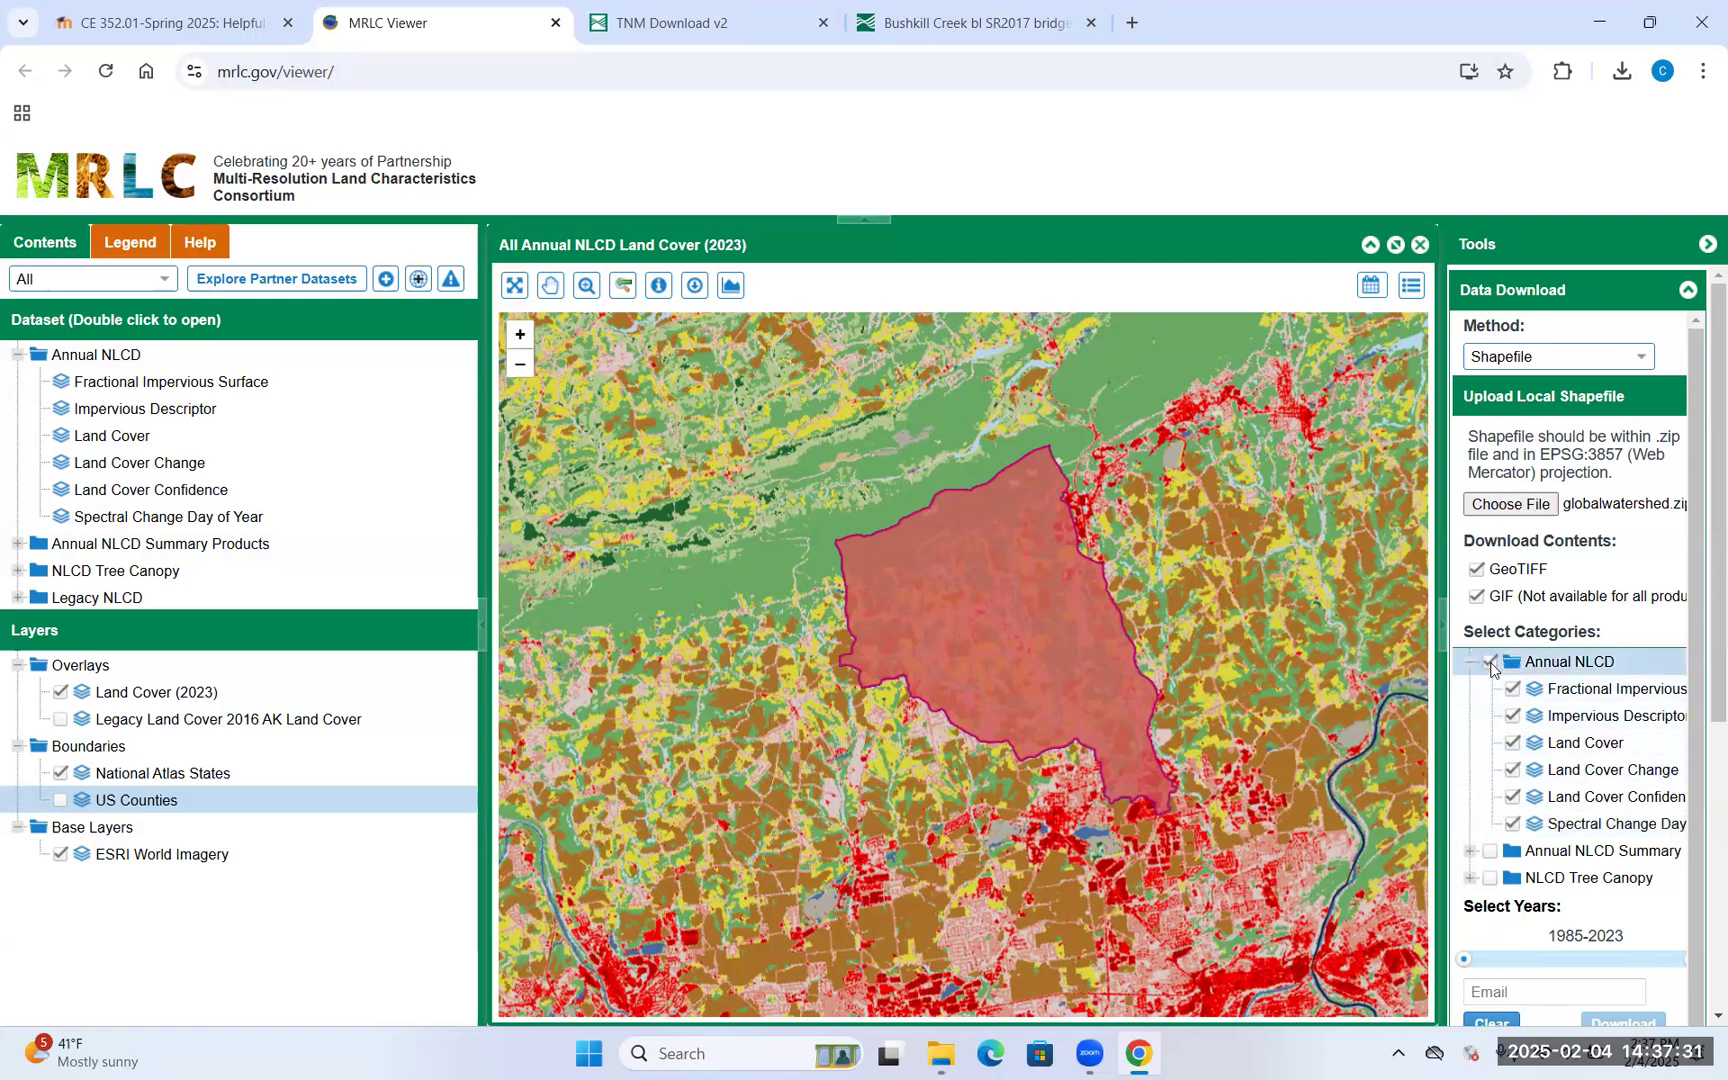
left_click(1512, 689)
left_click(1512, 716)
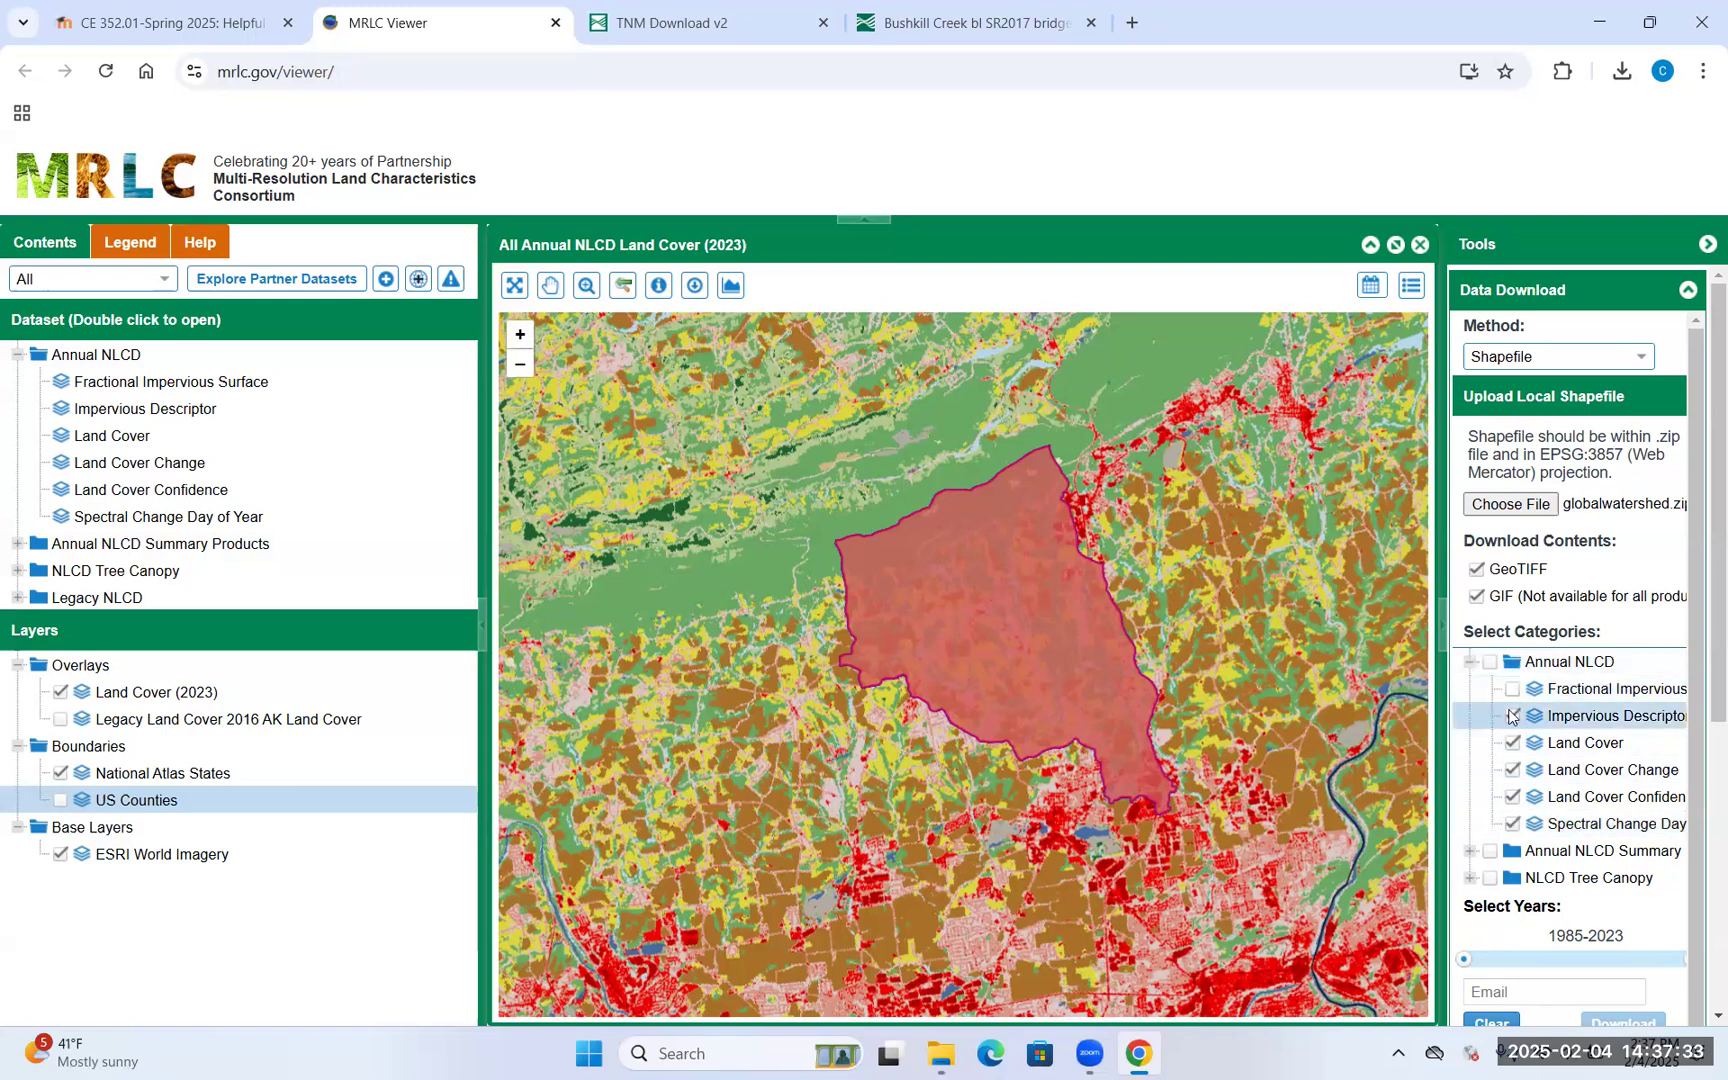
left_click(1512, 770)
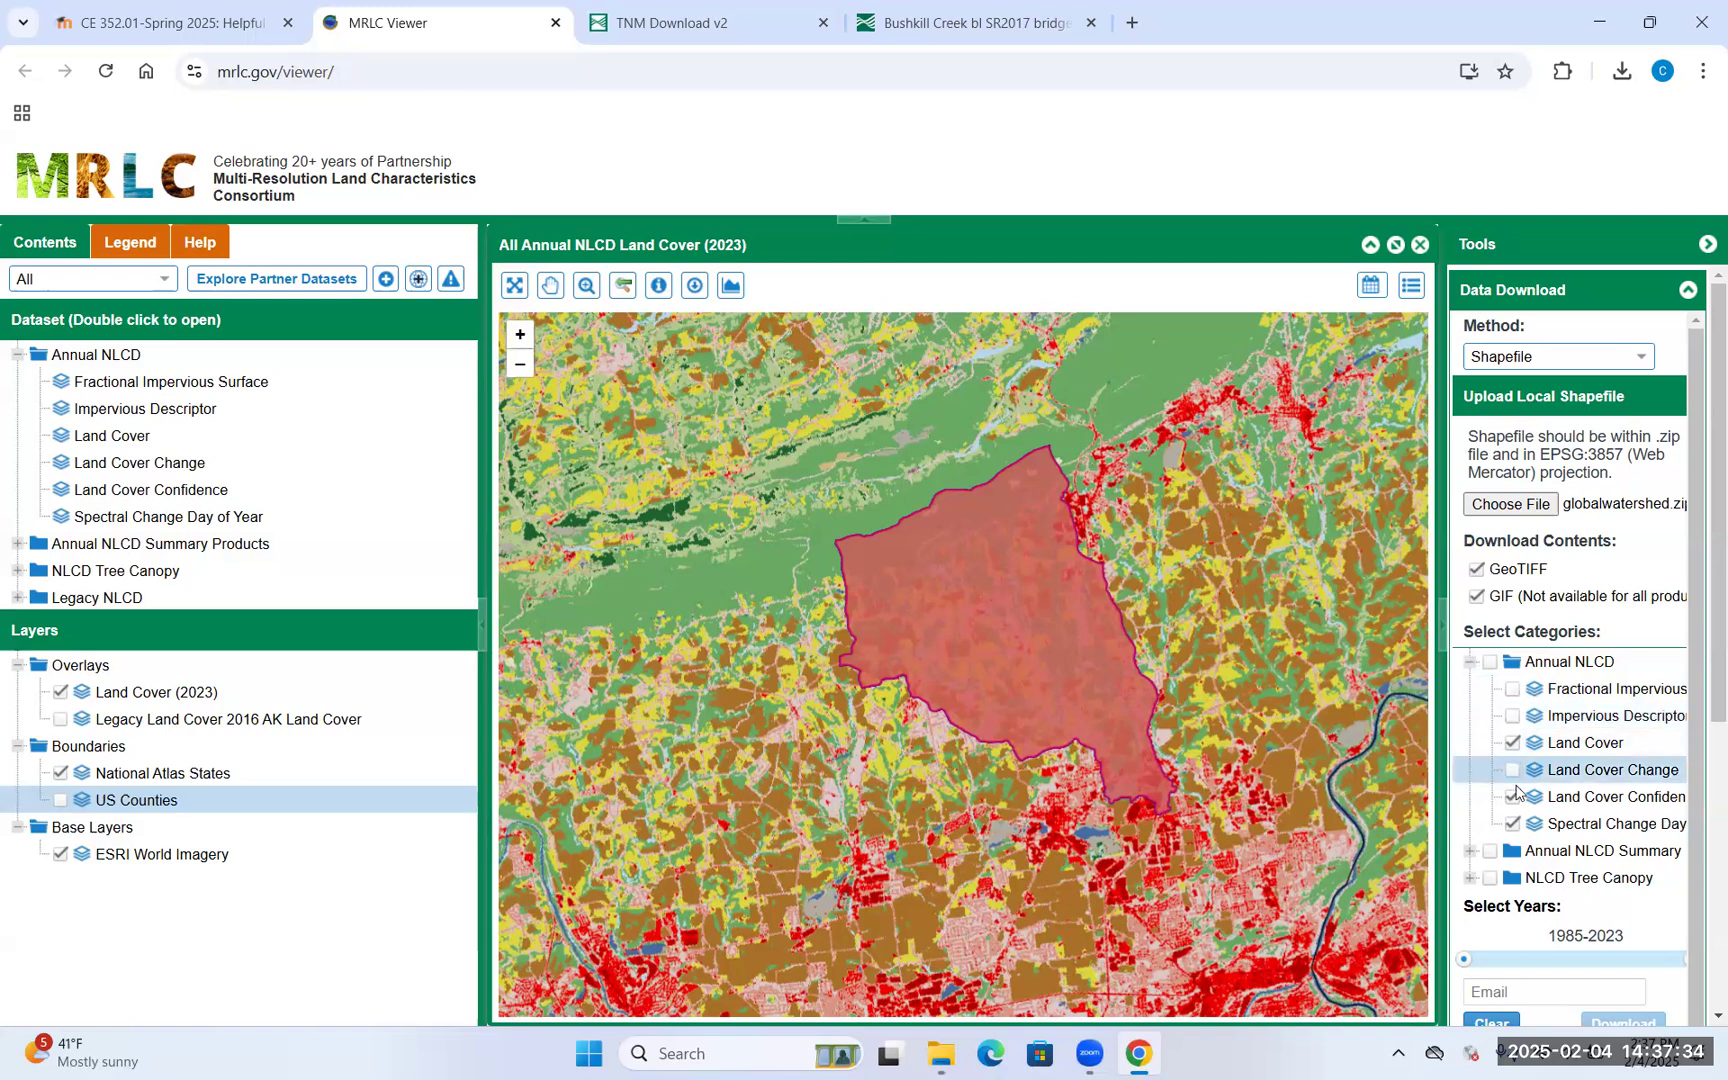
left_click(1512, 797)
left_click(1512, 825)
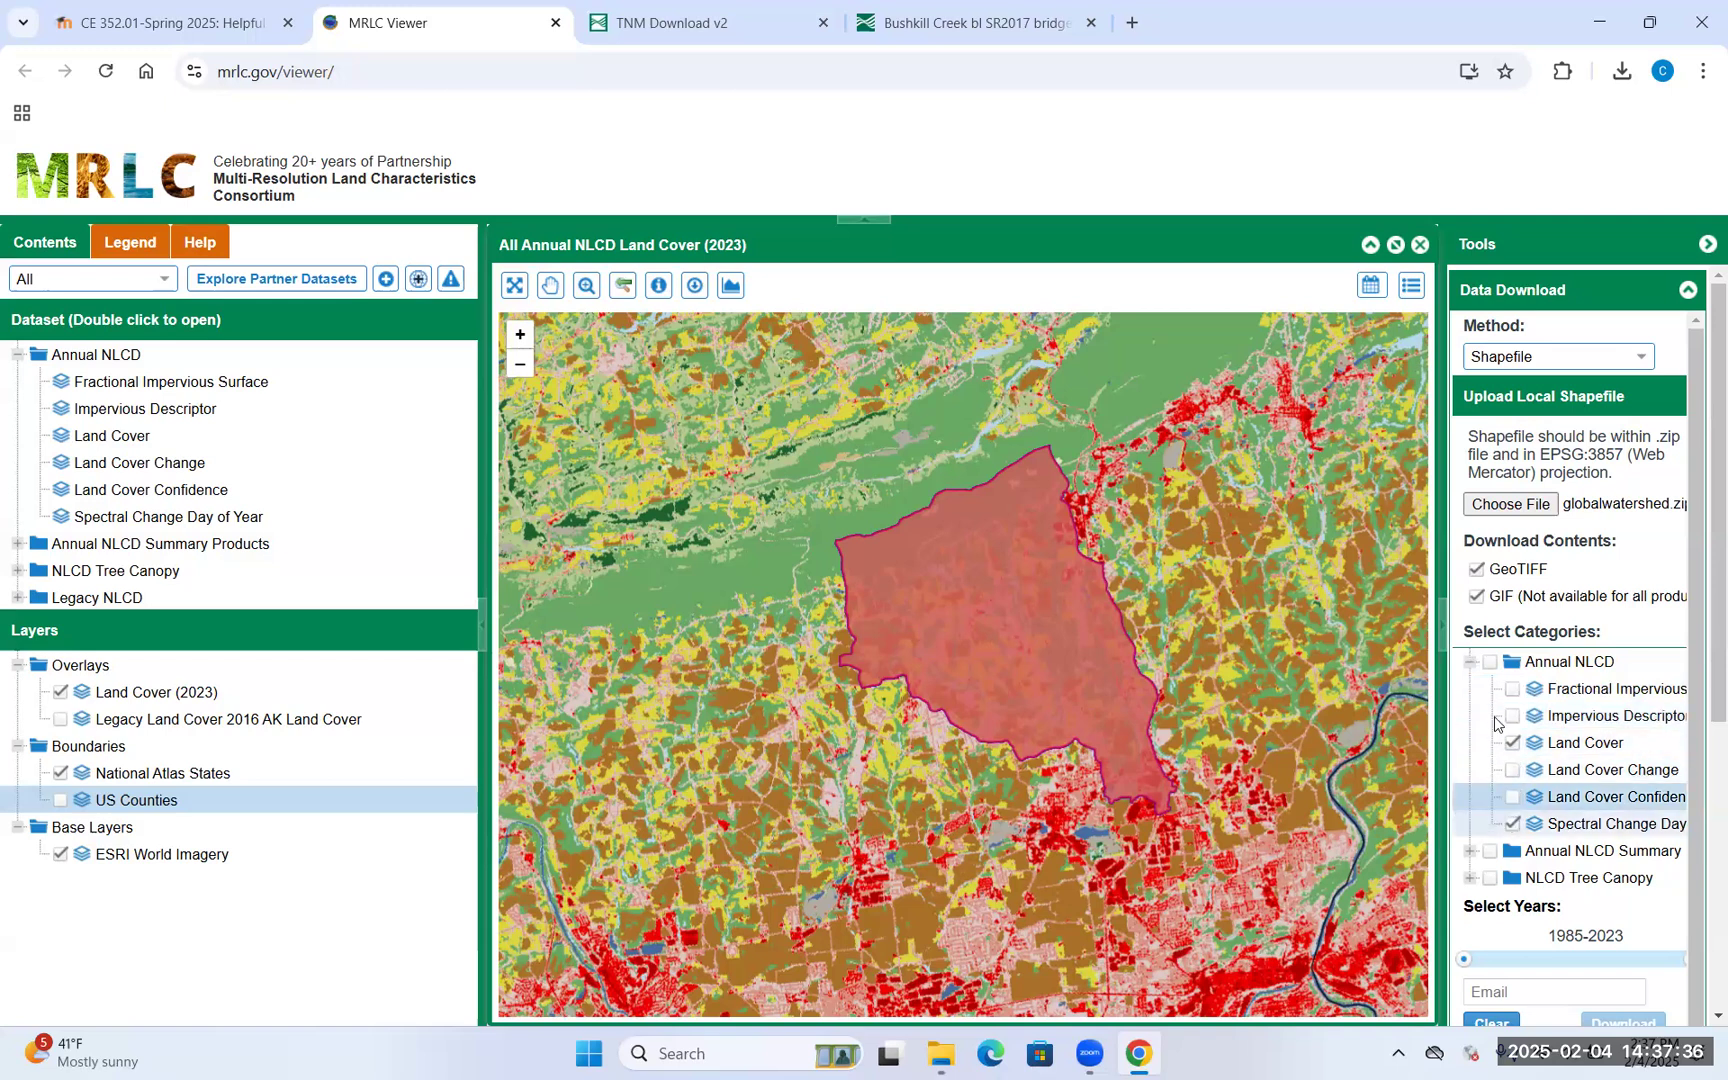
left_click(1469, 663)
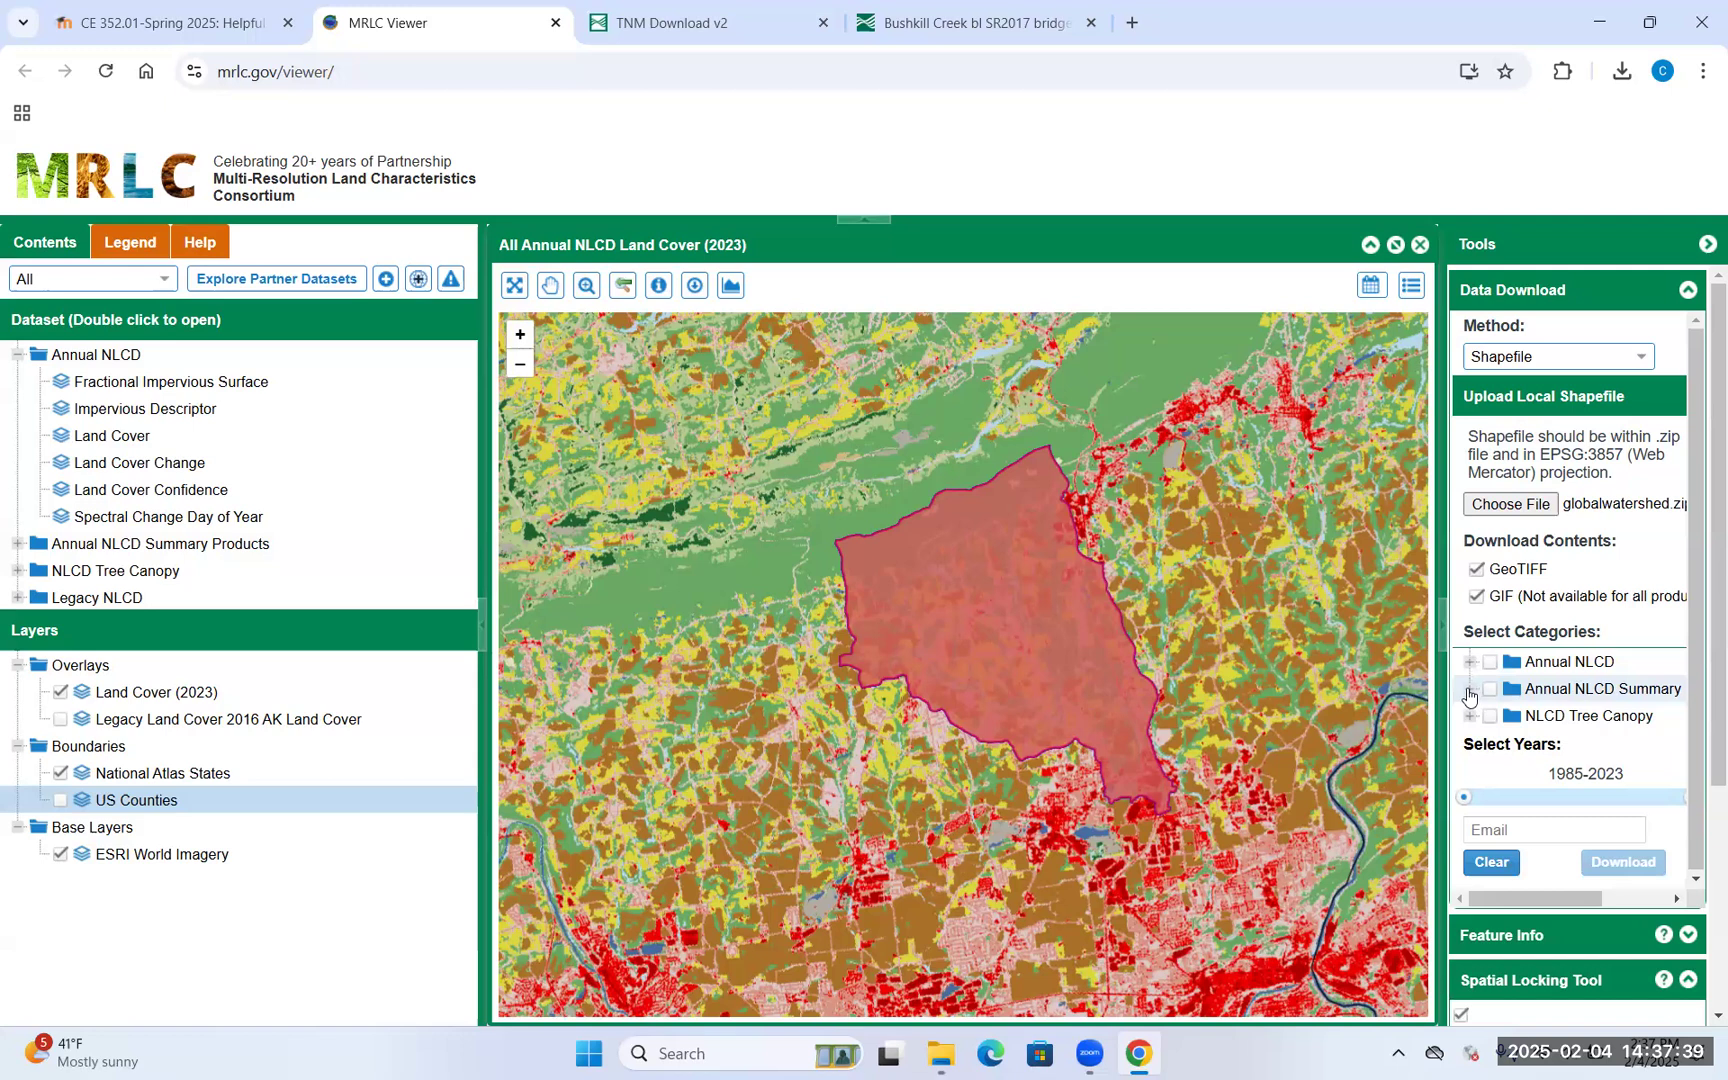
left_click(1469, 690)
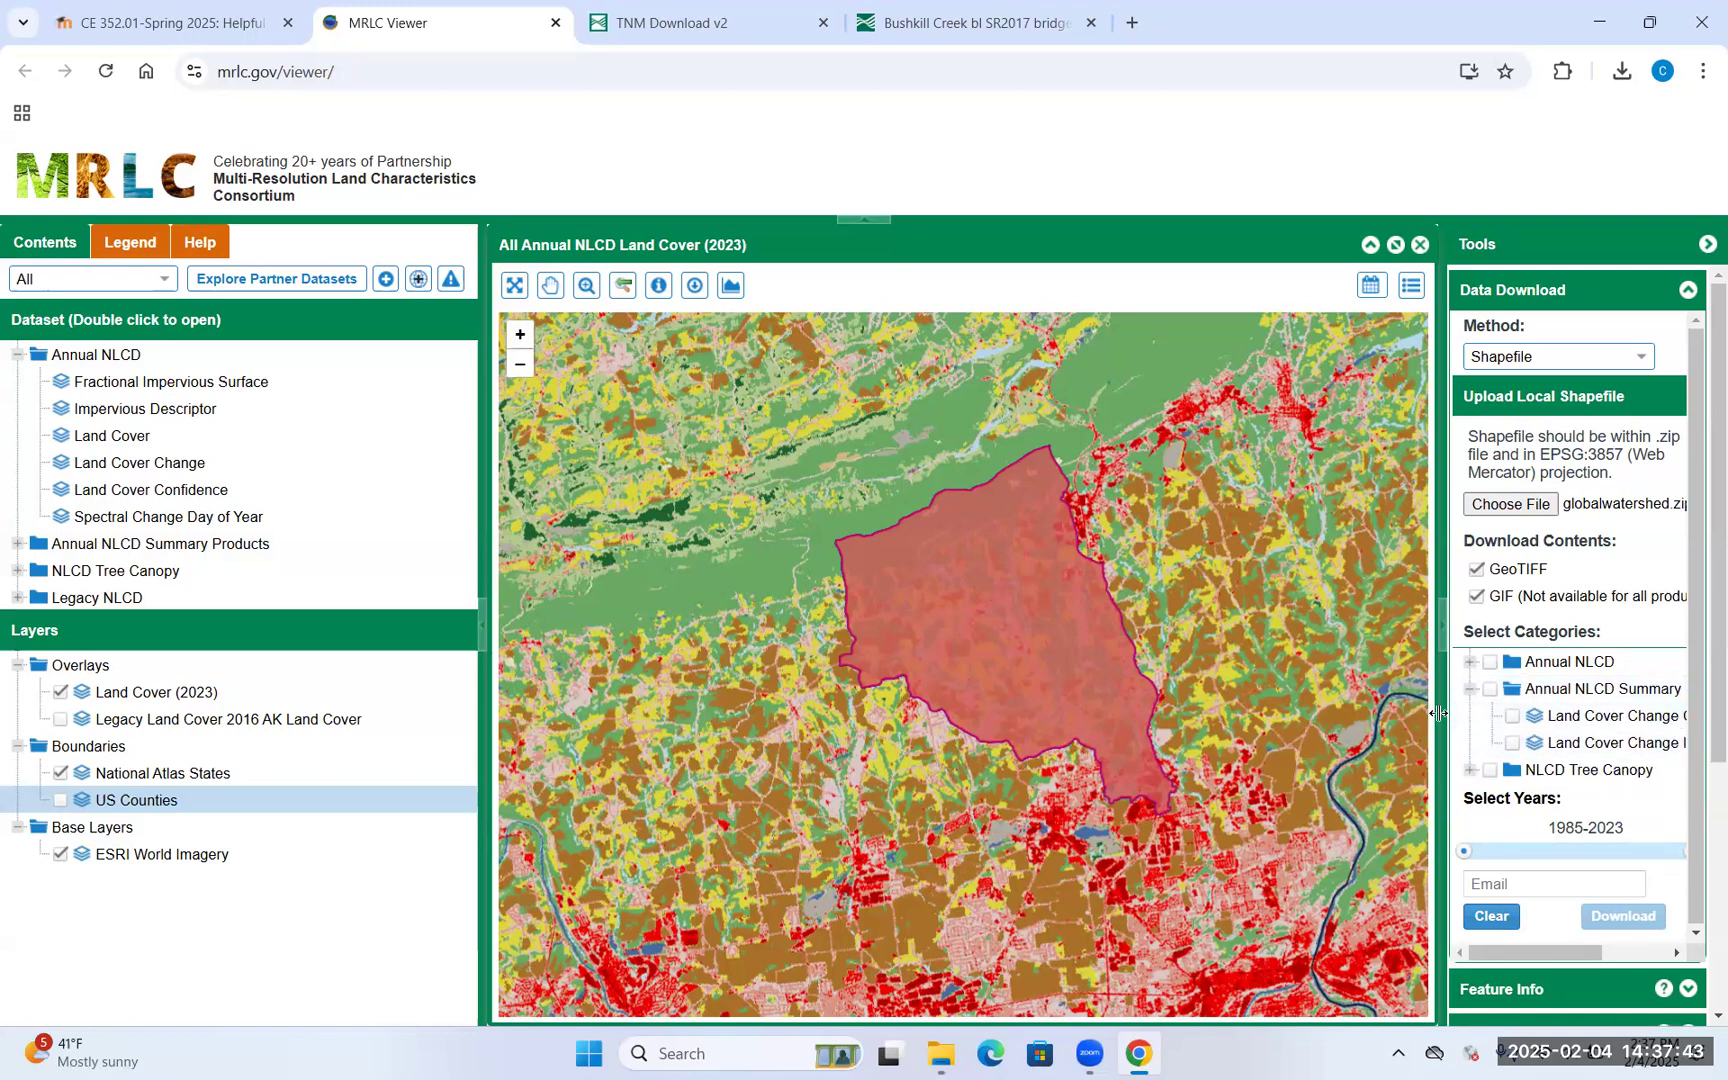
Widen the download panel and drag the Select Years slider to 2023–2023
left_click_drag(1441, 712, 1318, 722)
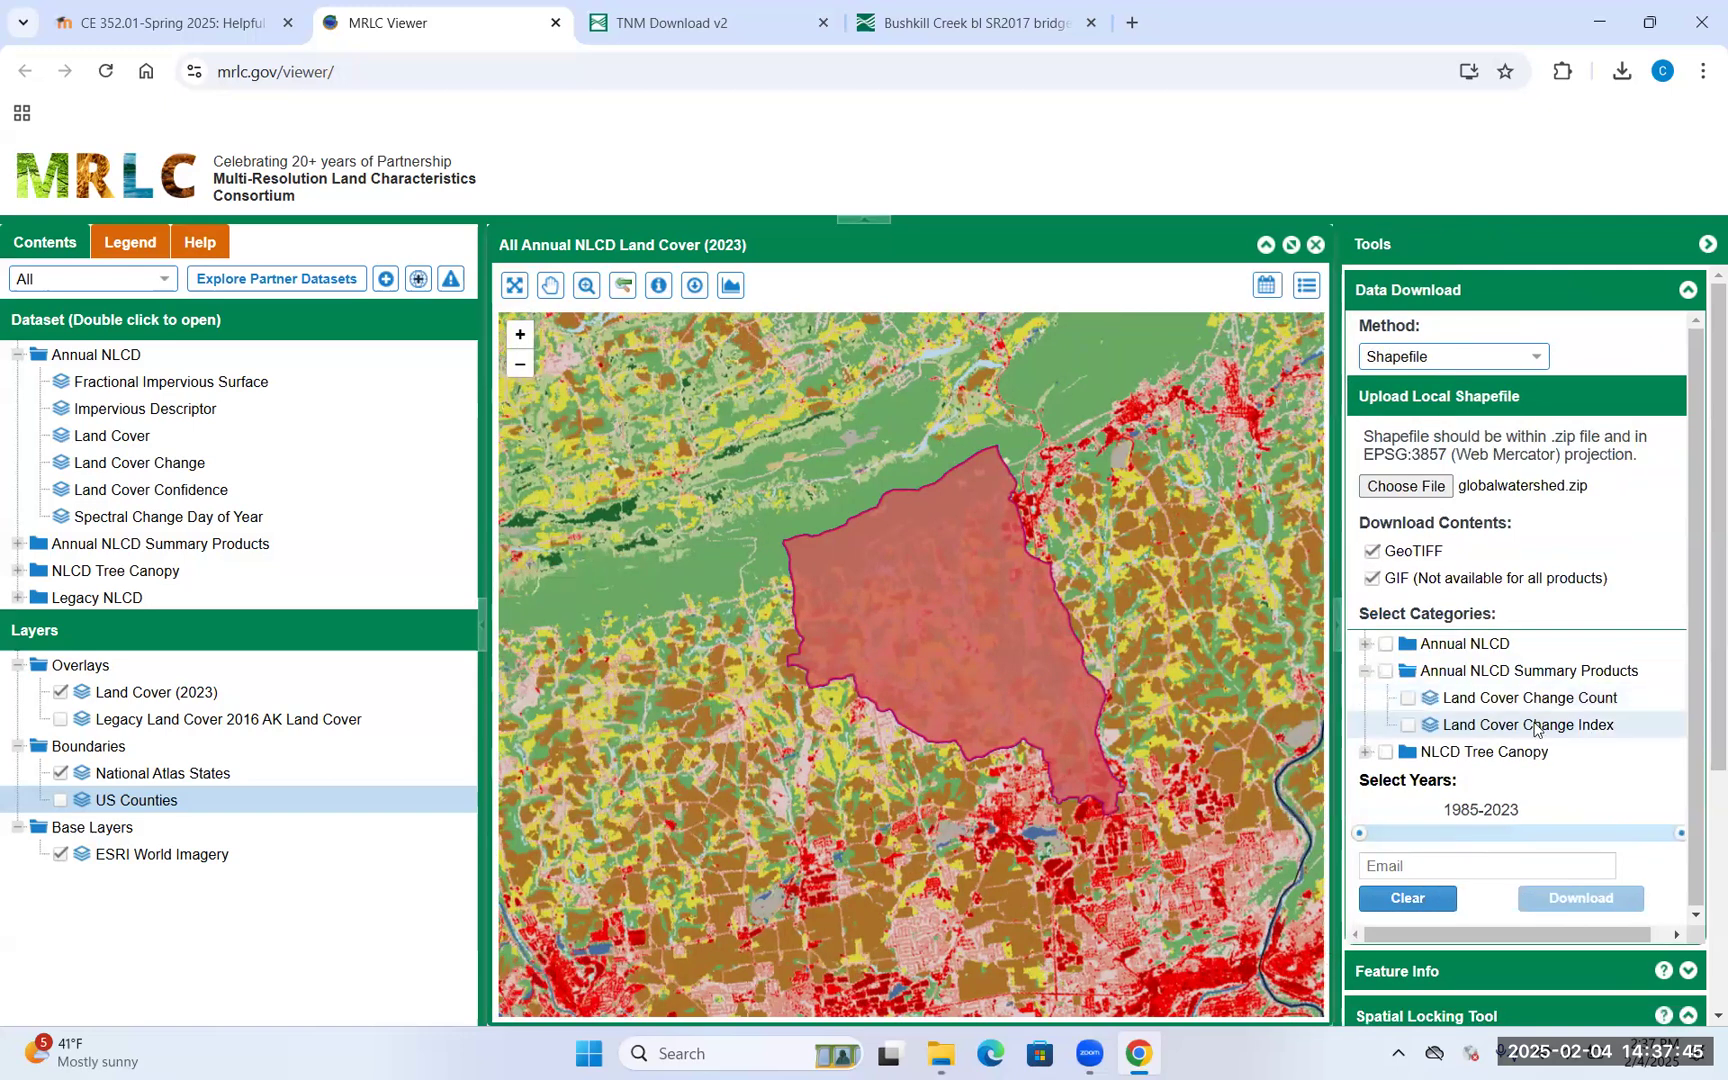
left_click(1365, 753)
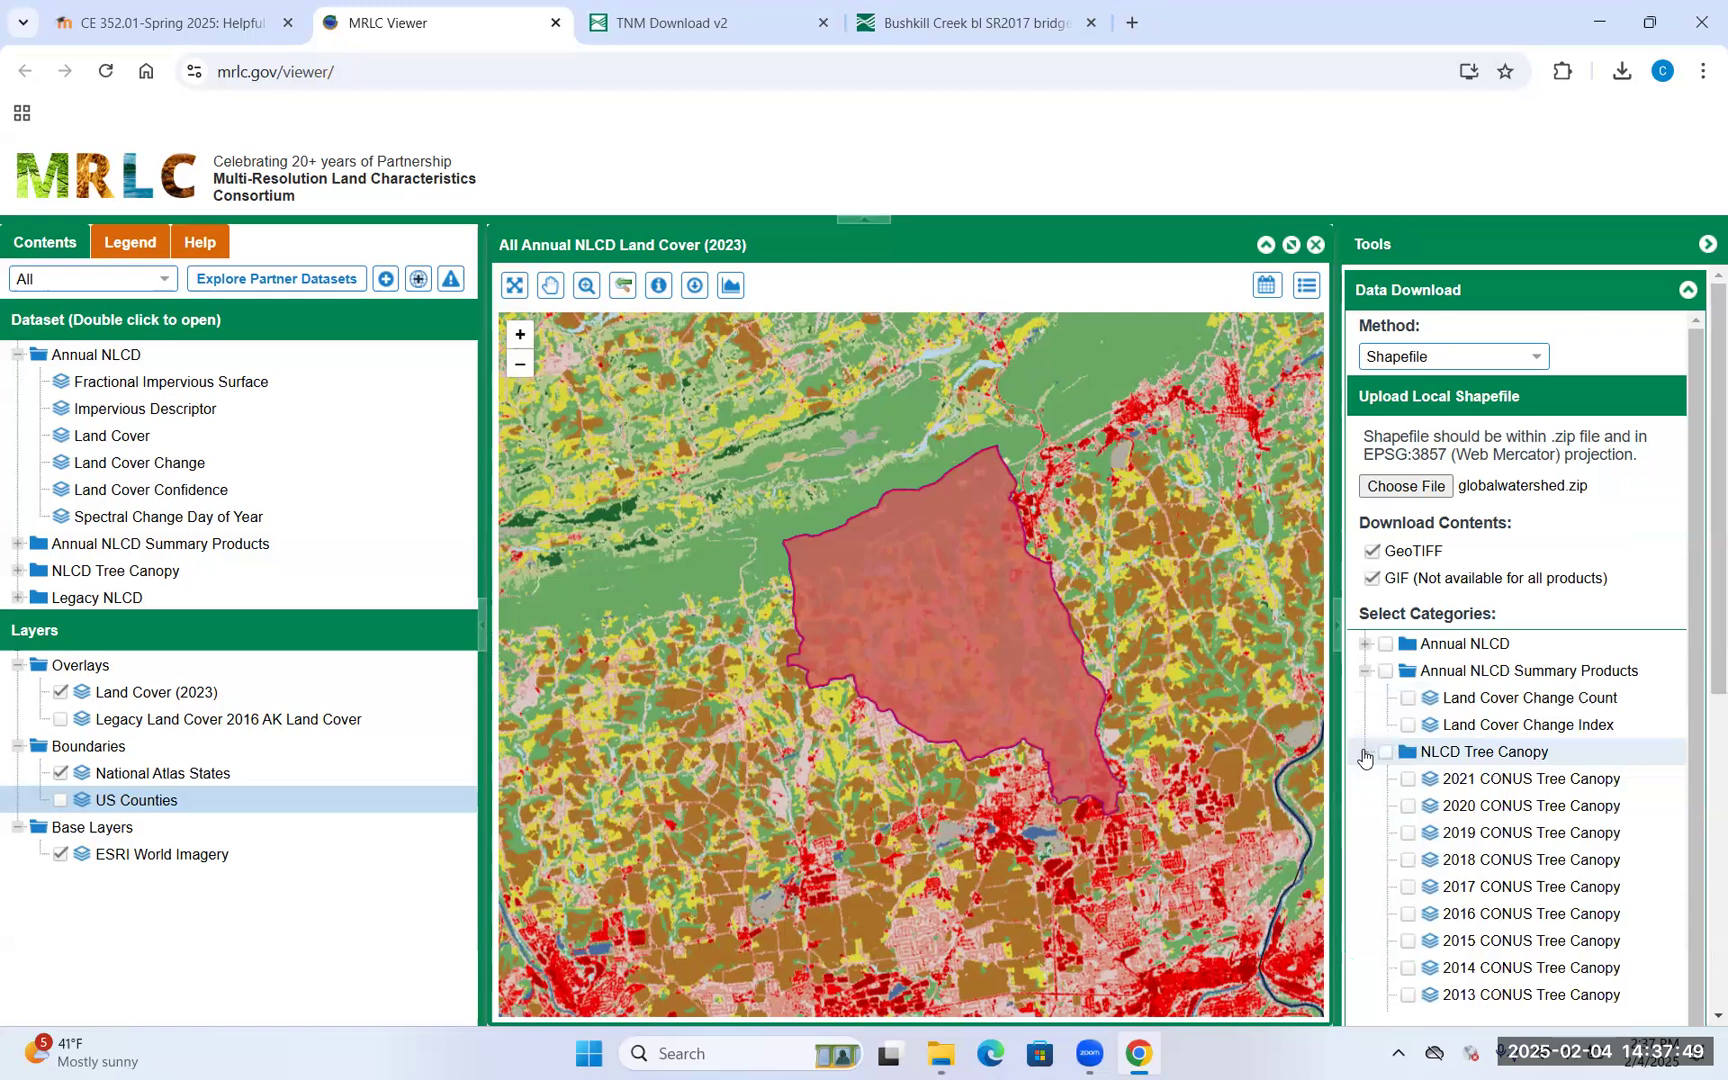
left_click(1365, 753)
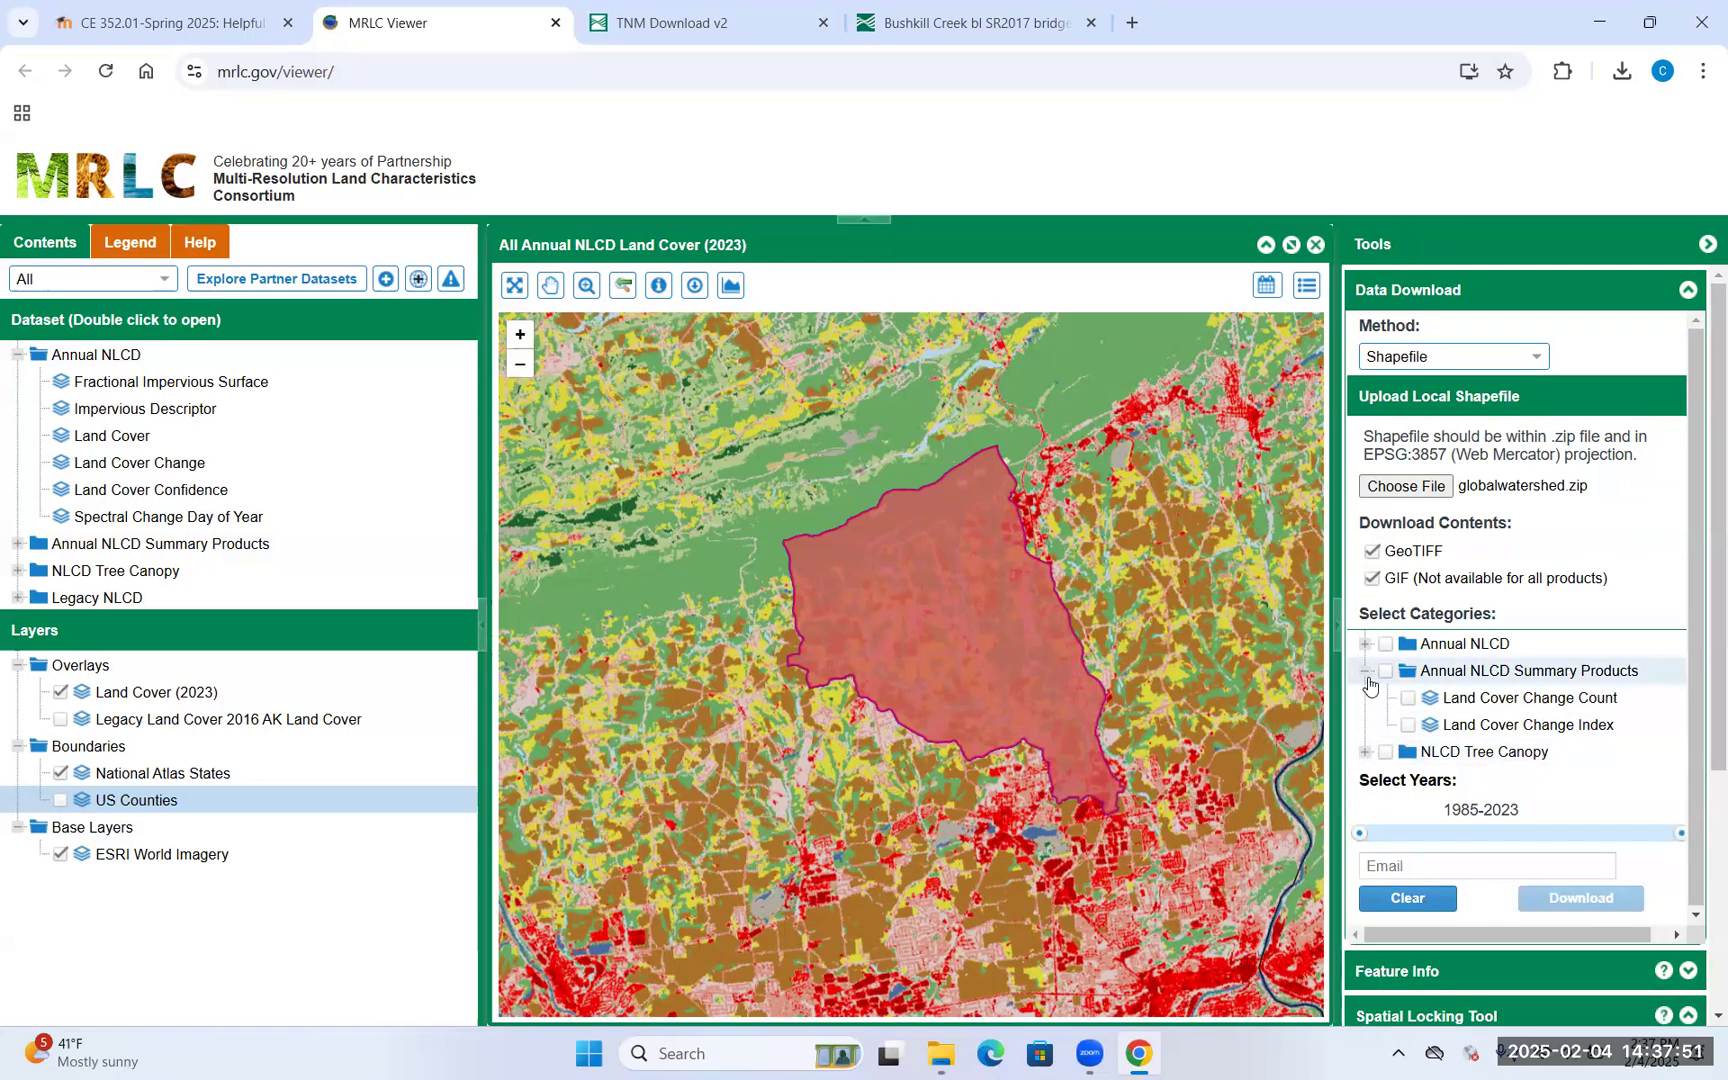
left_click(1366, 673)
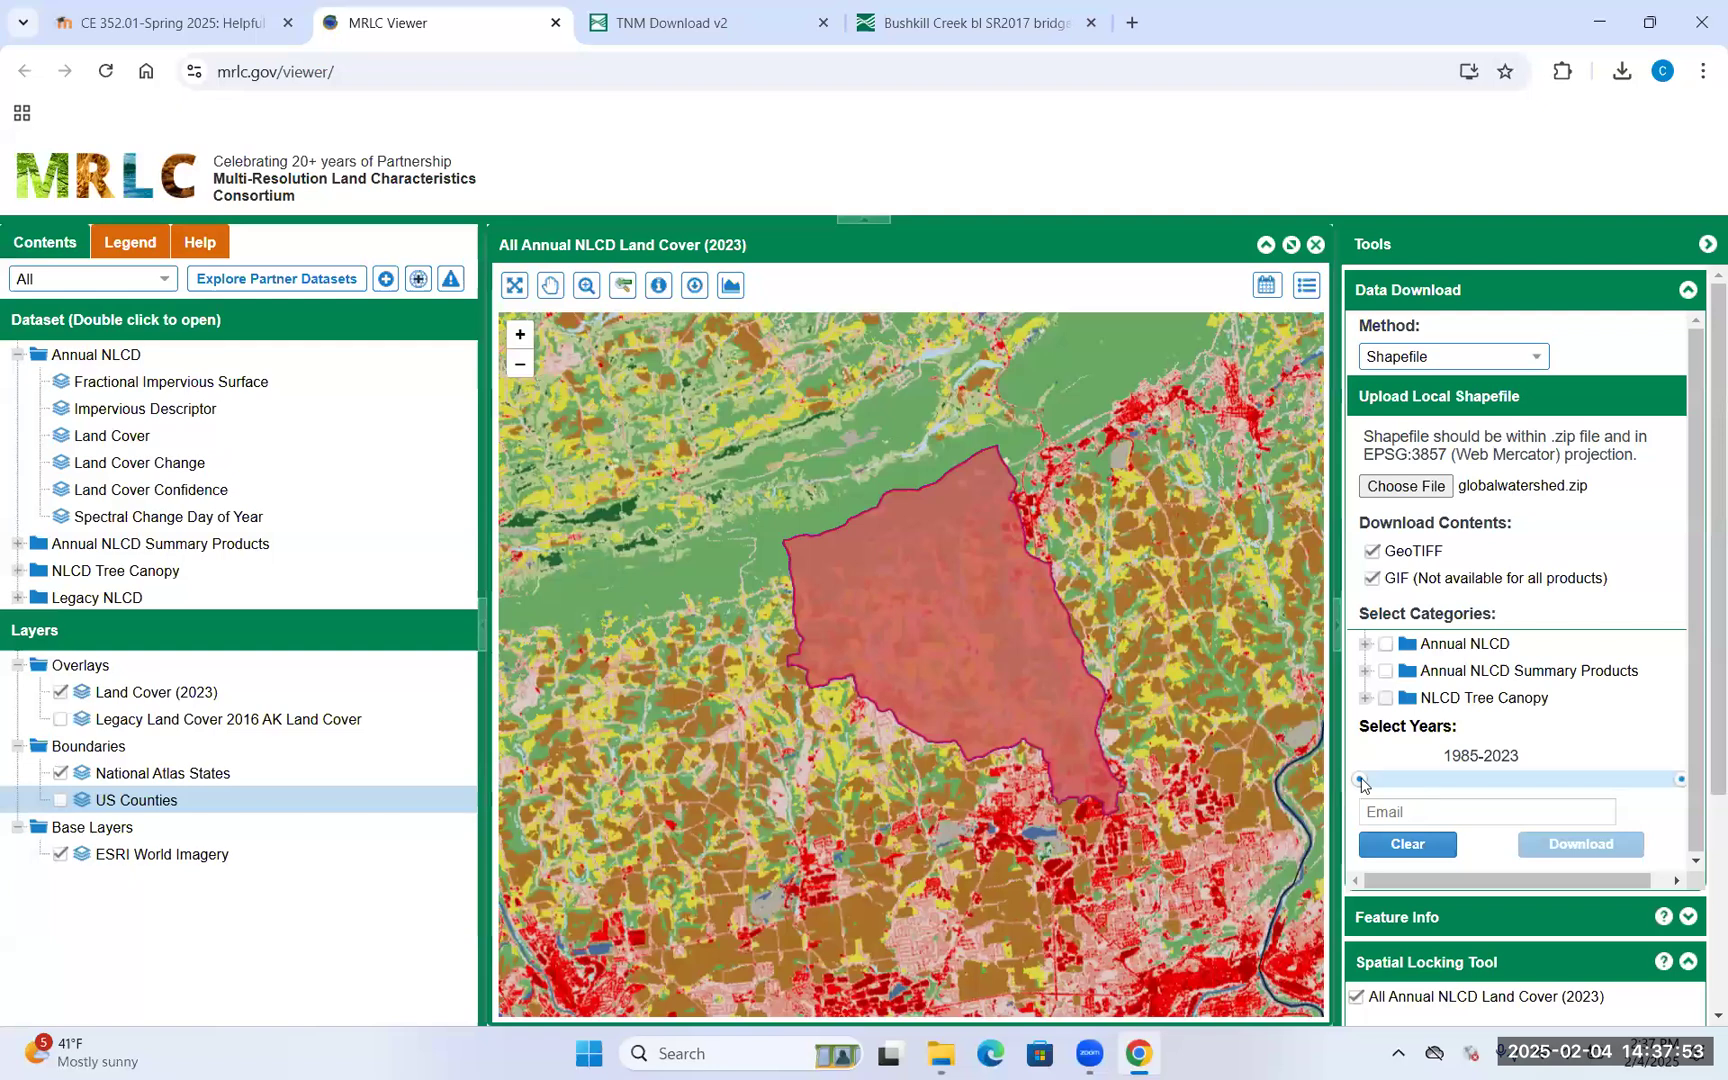
left_click_drag(1359, 781, 1686, 795)
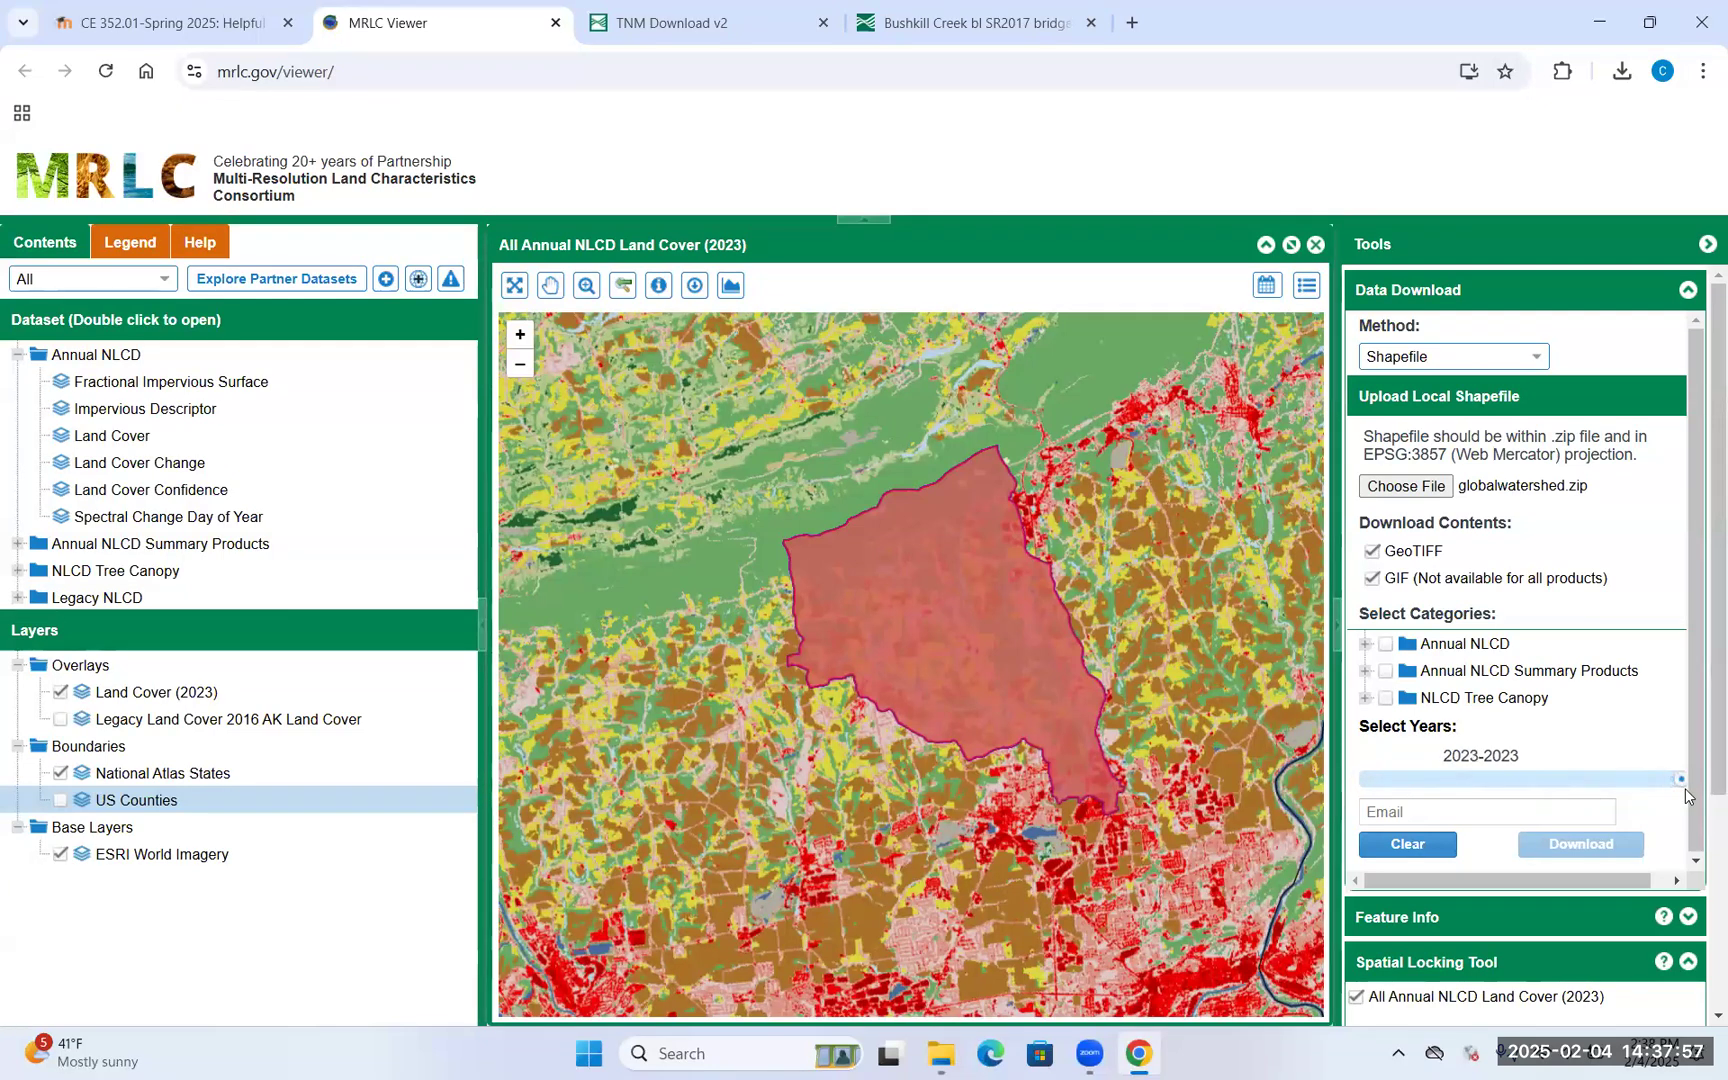
Enter the delivery e-mail address and submit the download request
left_click(1538, 806)
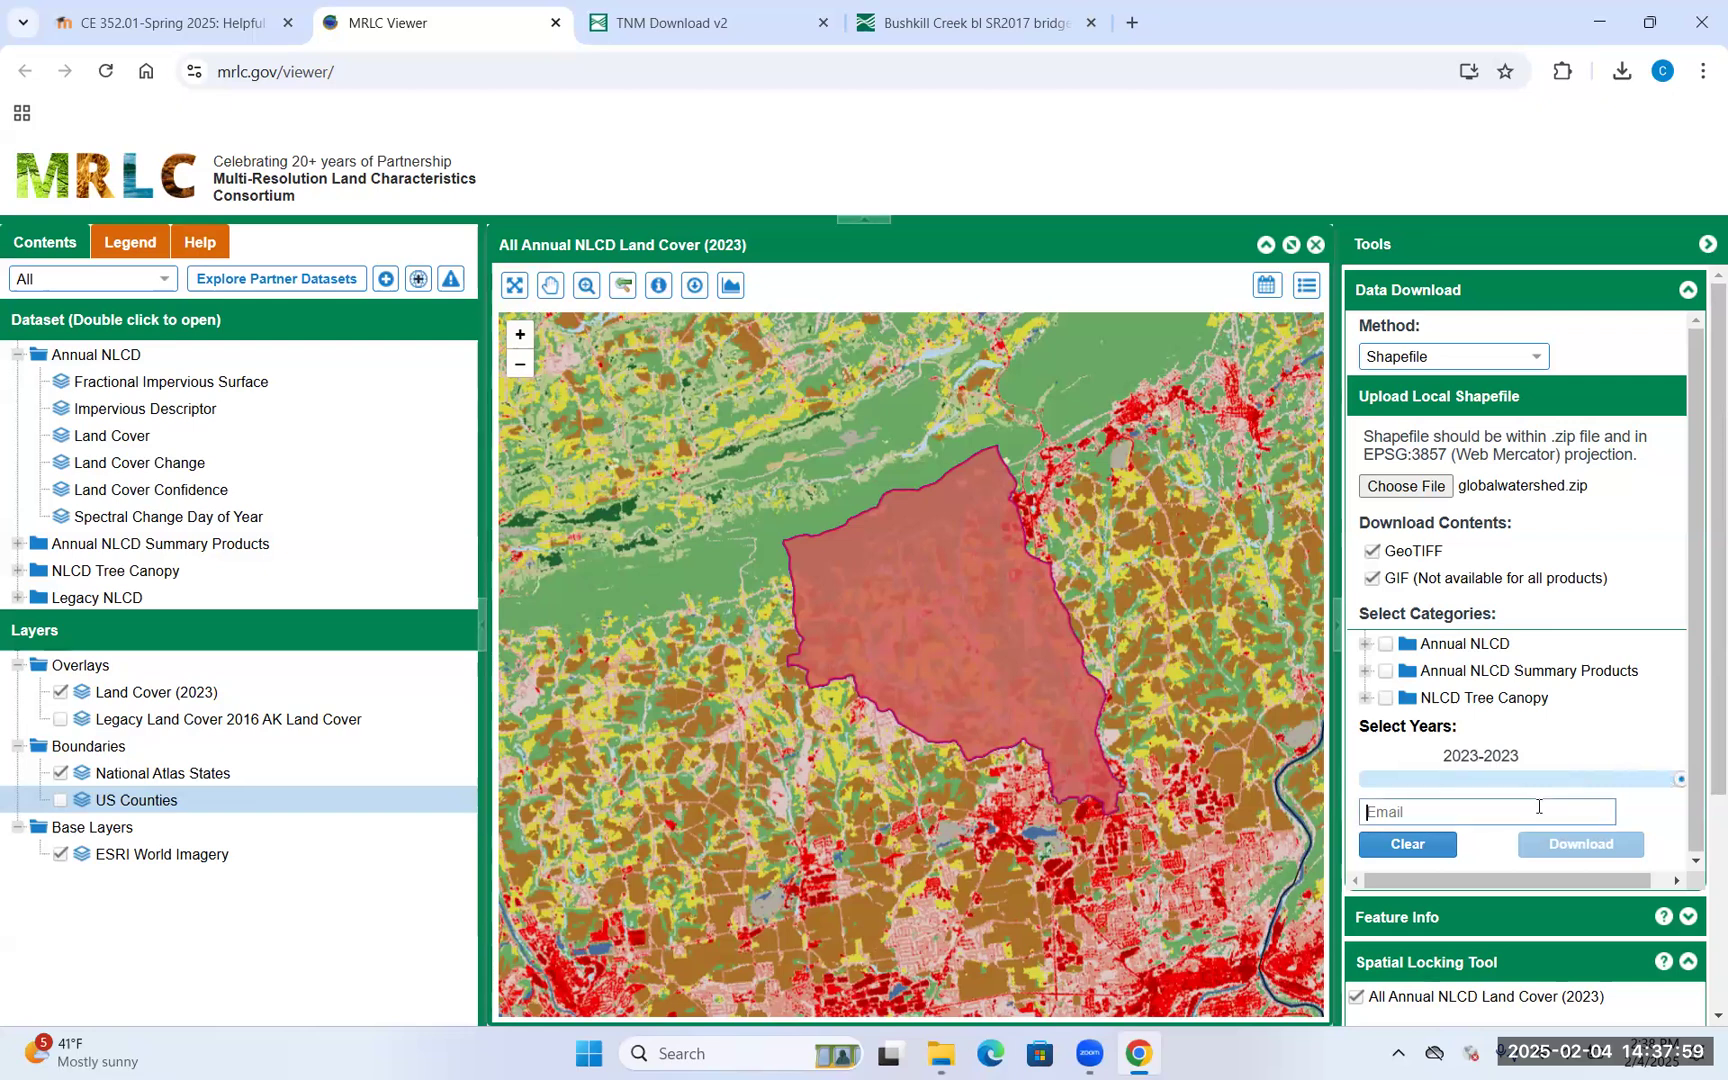
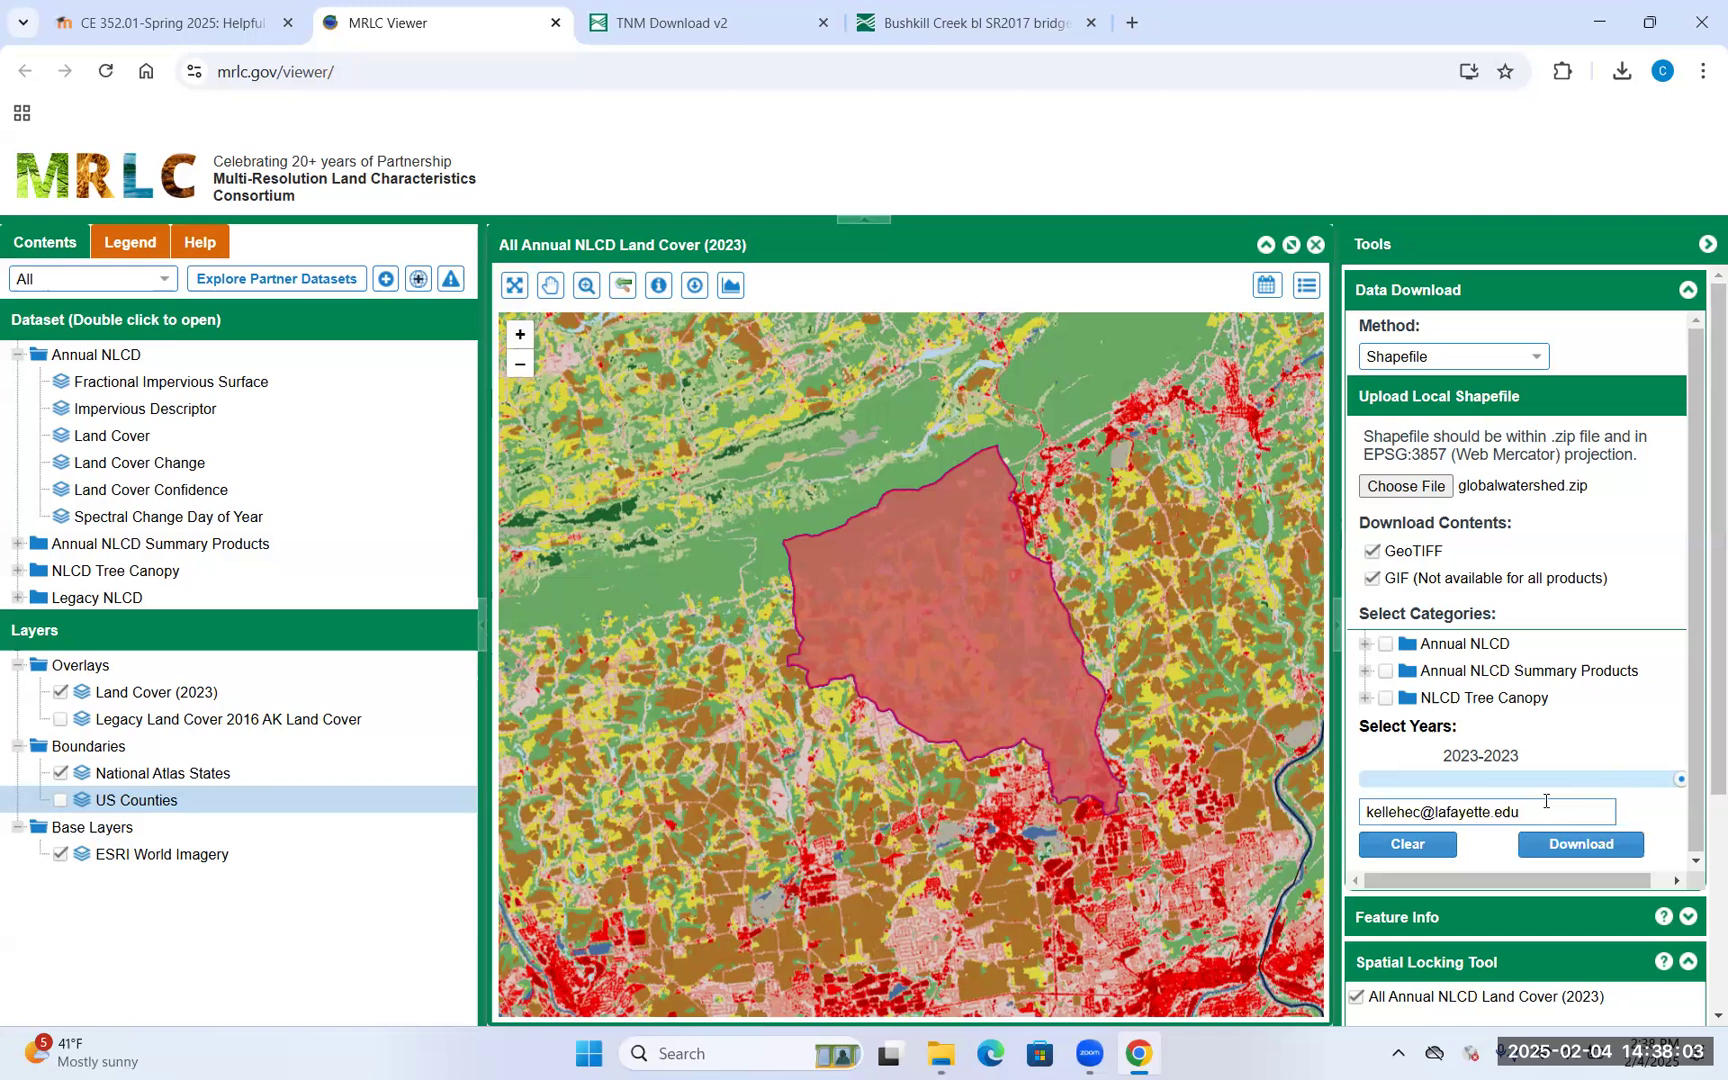
left_click(1568, 846)
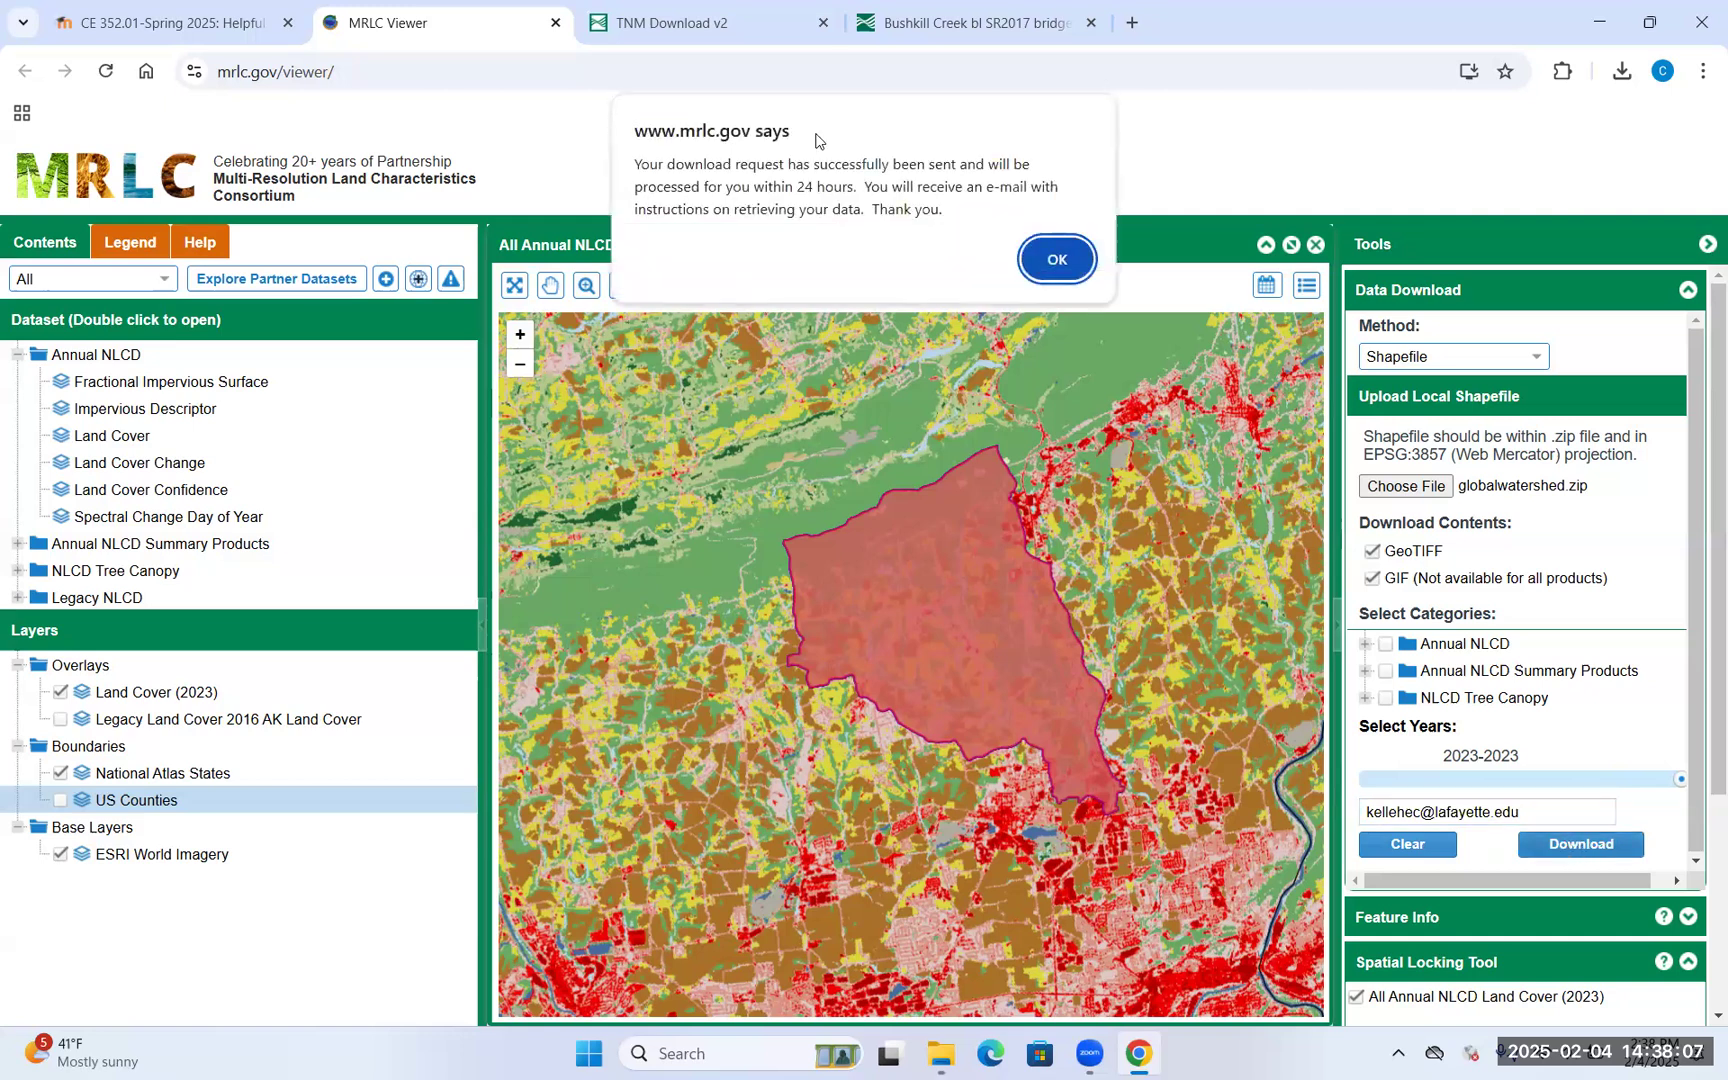
Dismiss the download request confirmation and bring the browser back into focus
left_click_drag(920, 258, 951, 258)
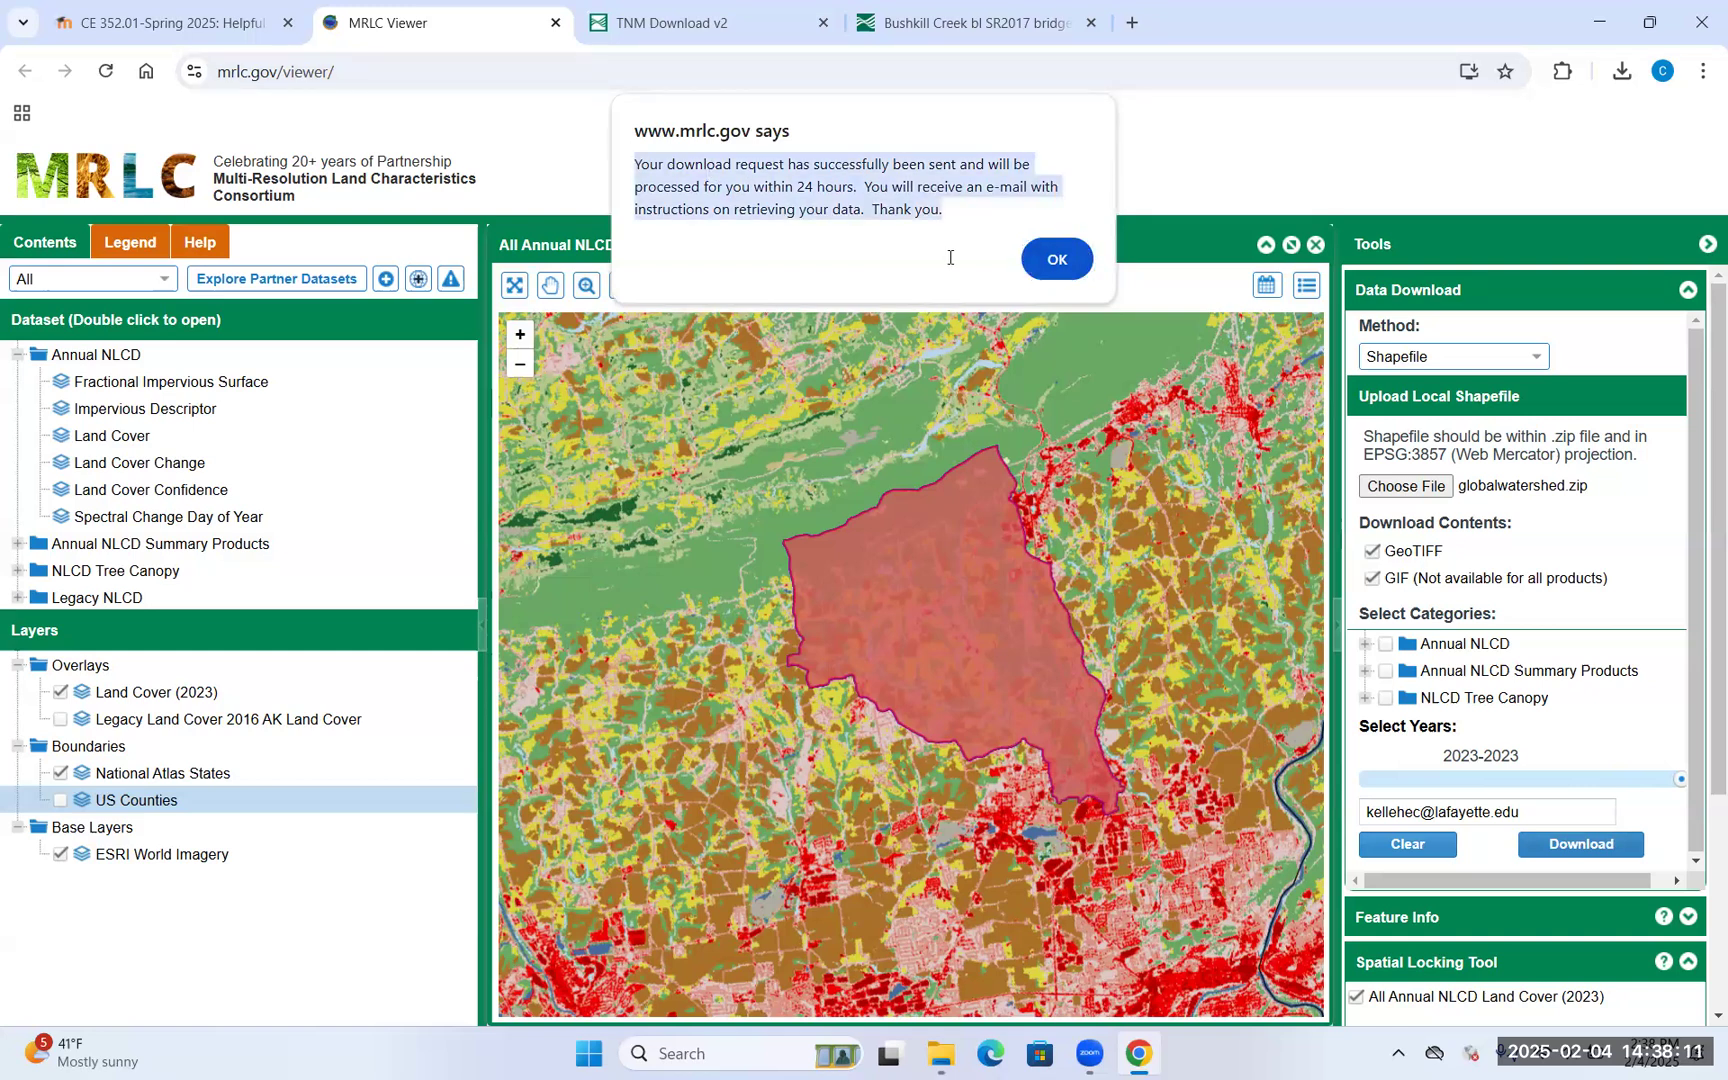
left_click(975, 203)
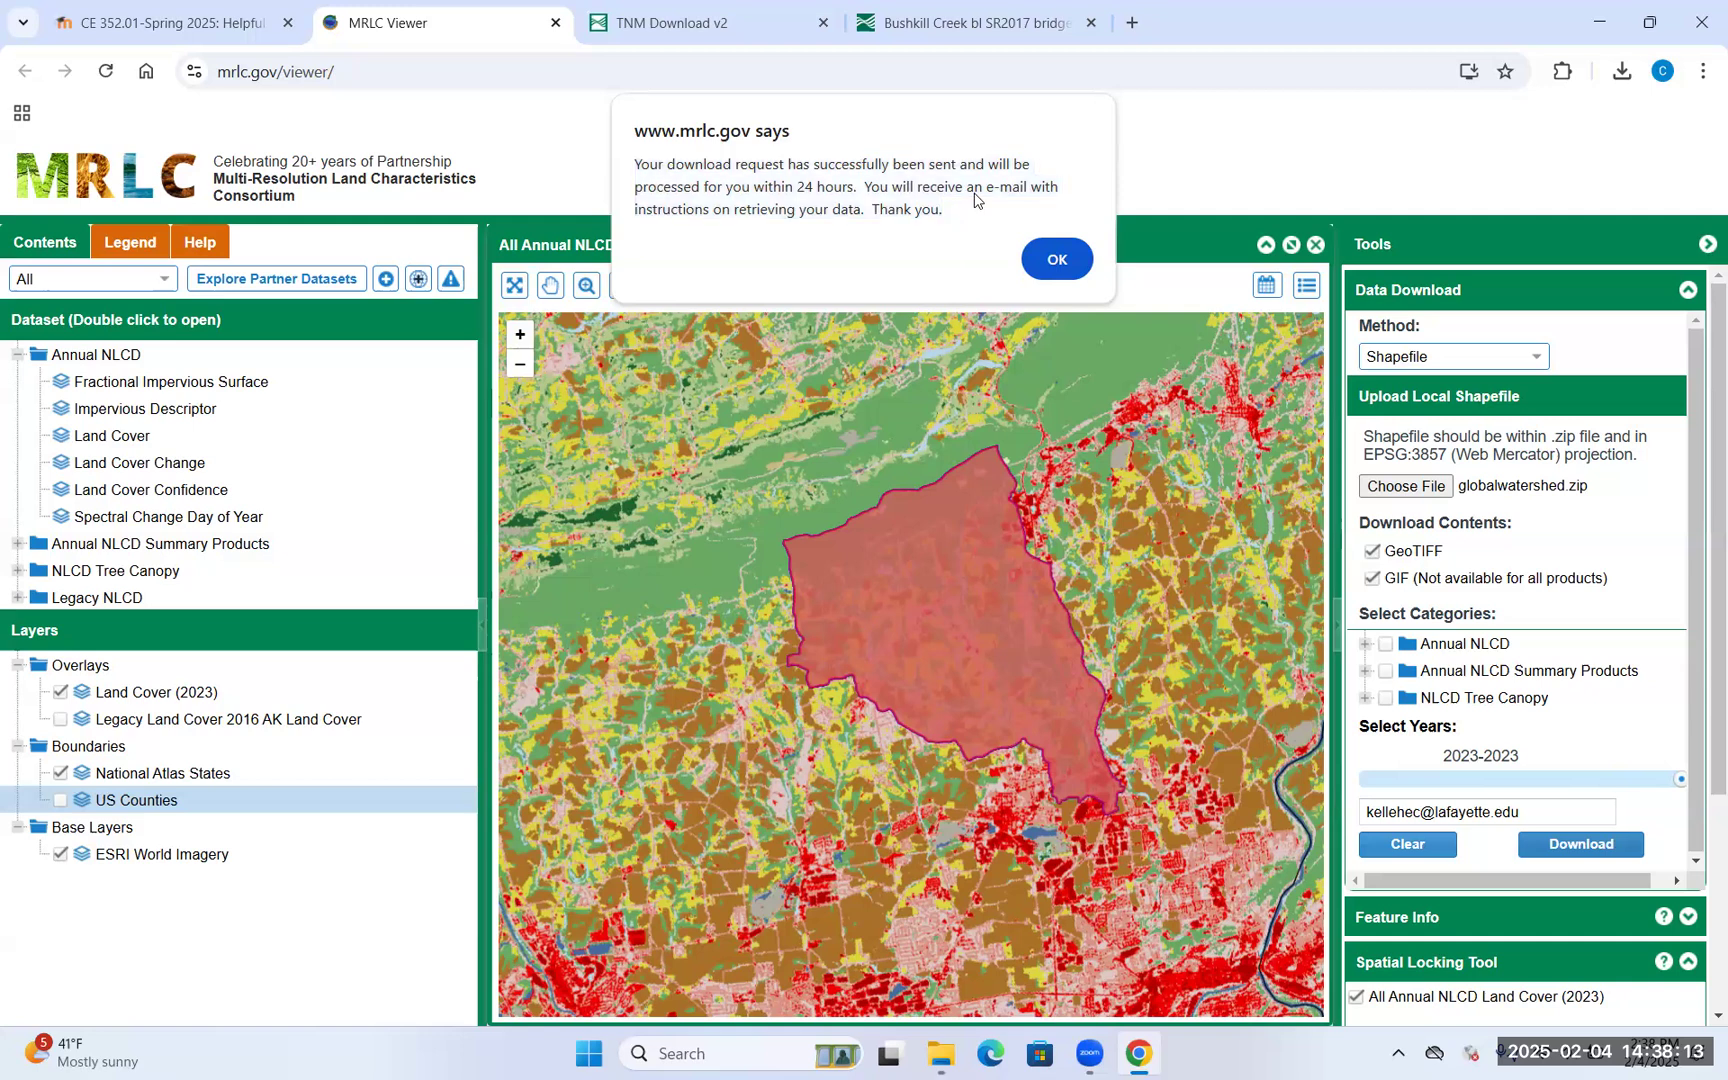
left_click(1052, 262)
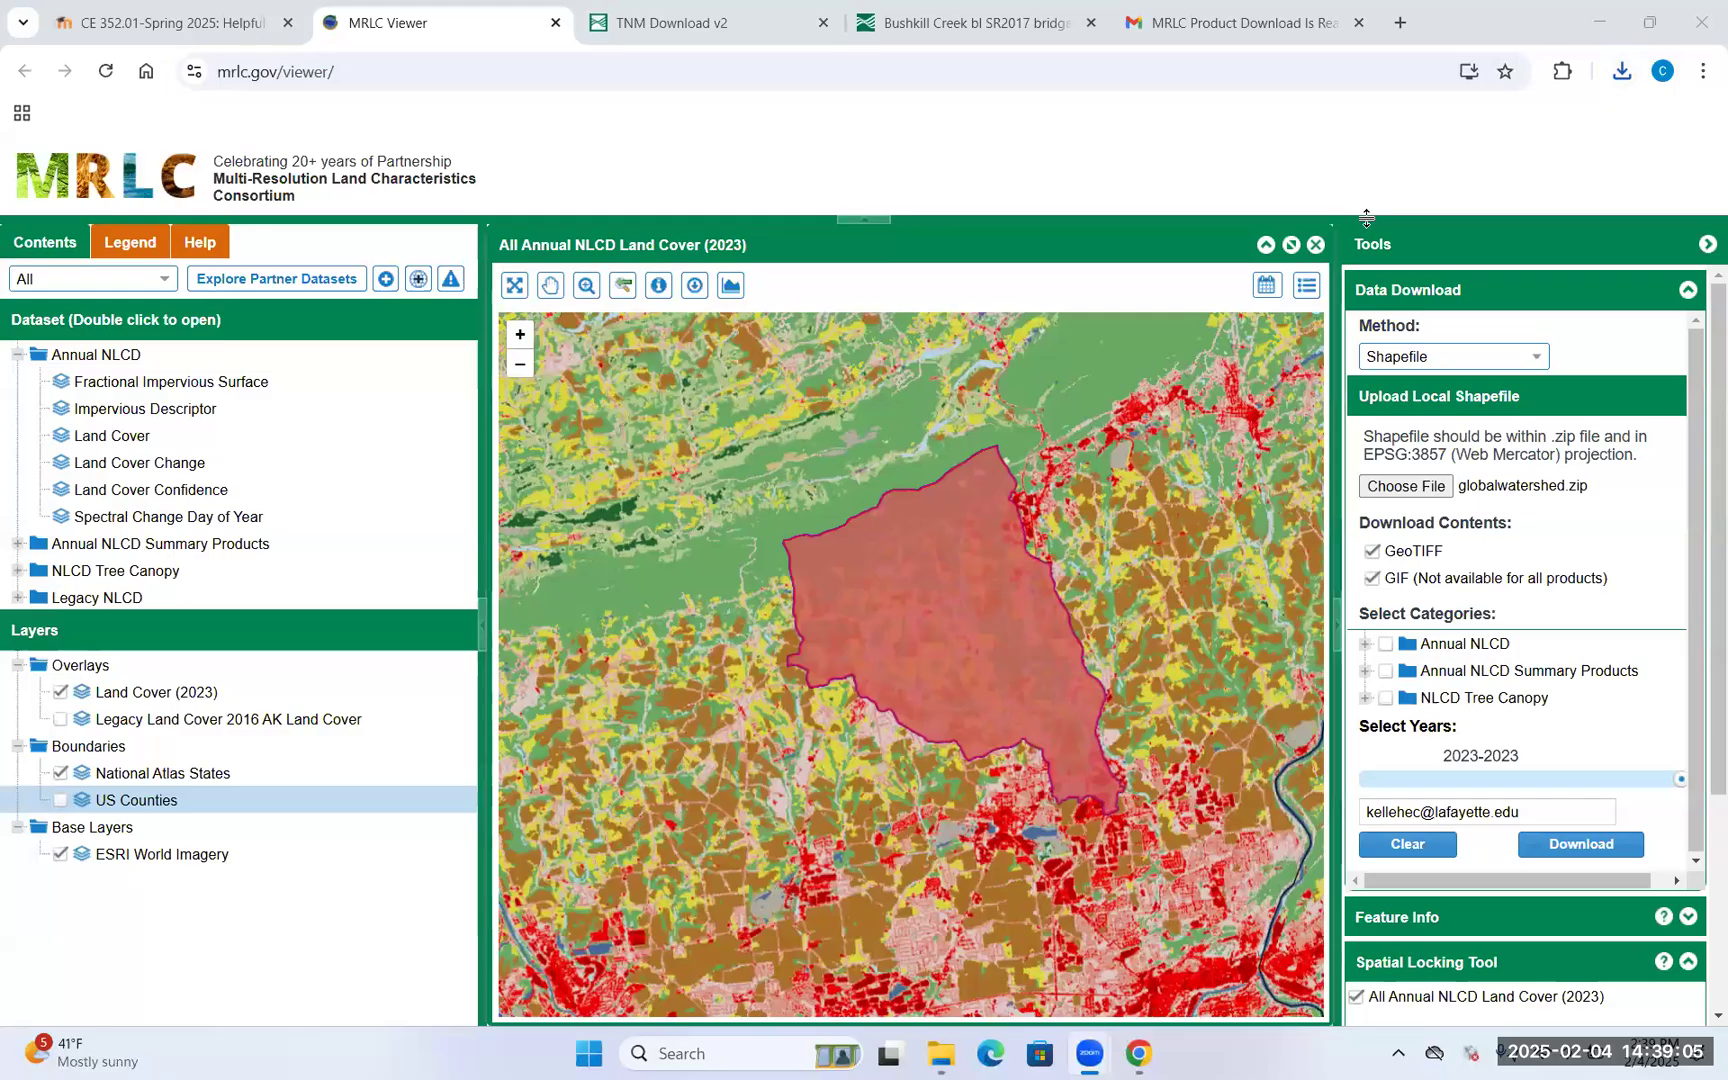
left_click(1474, 40)
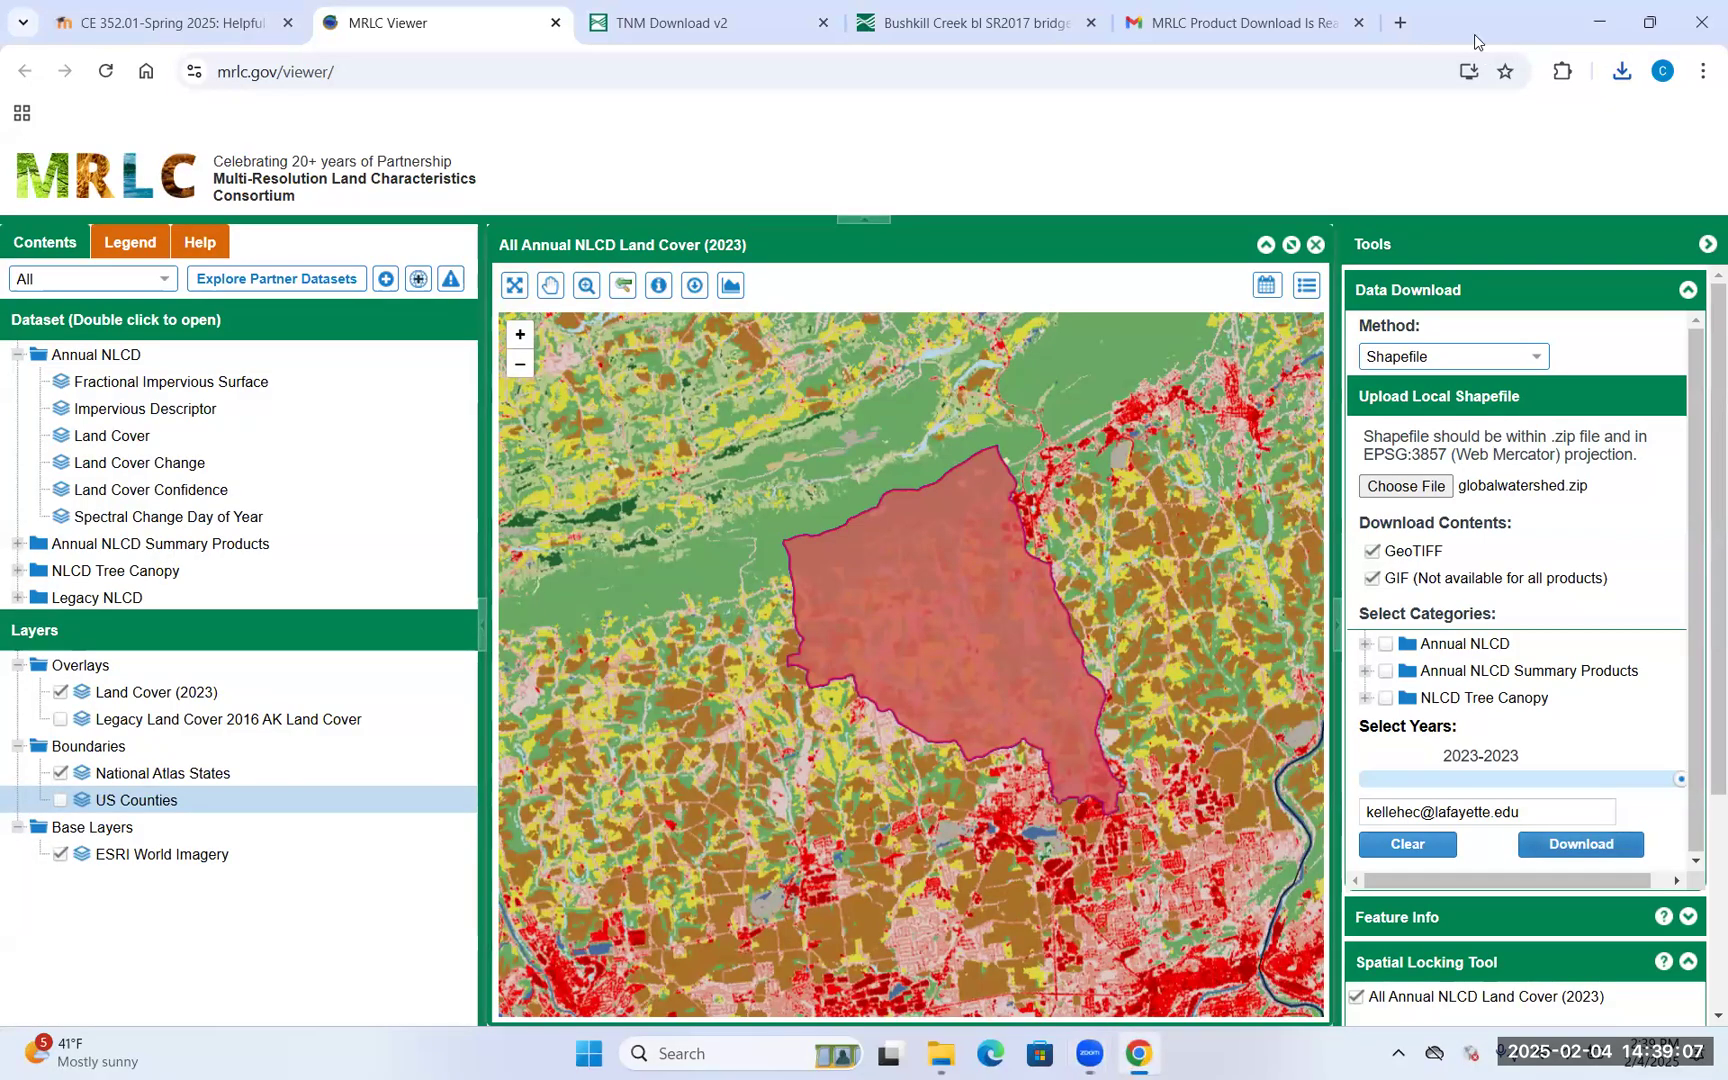
Open the MRLC Product Download Is Ready e-mail and select the line holding its download link
left_click_drag(1480, 32, 1498, 131)
left_click(1316, 128)
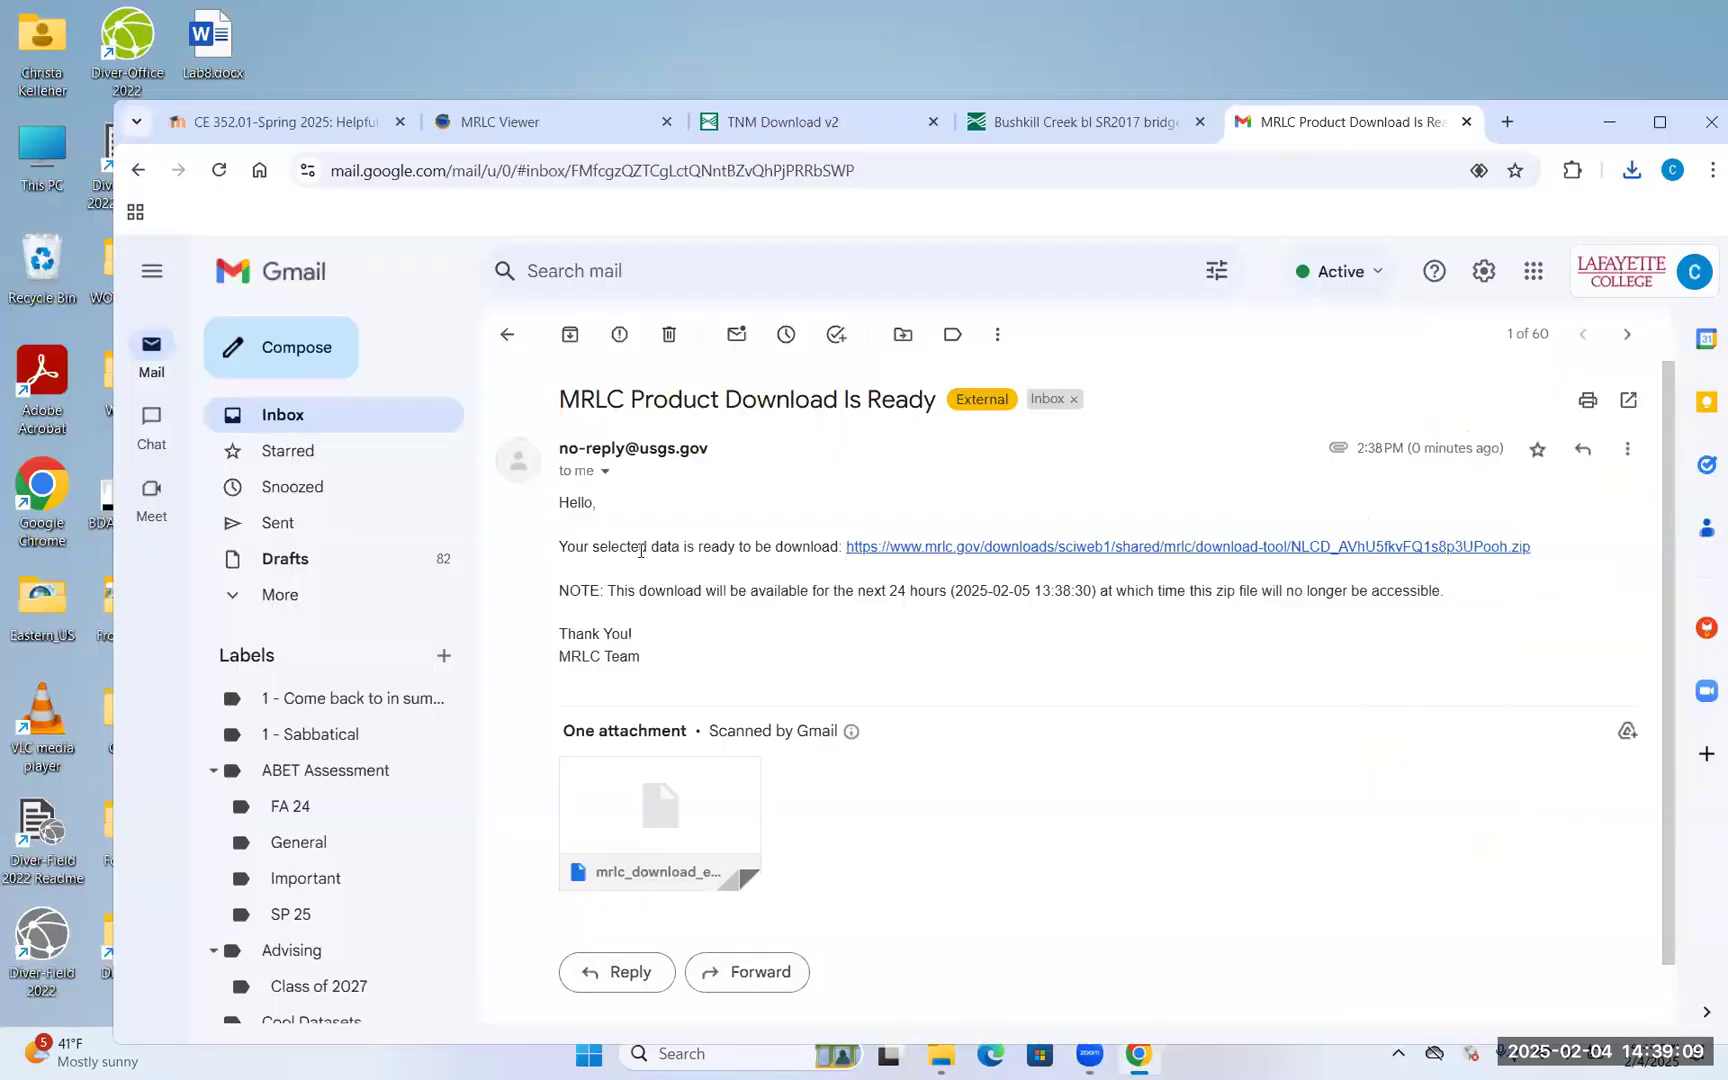
left_click_drag(1566, 128, 1506, 75)
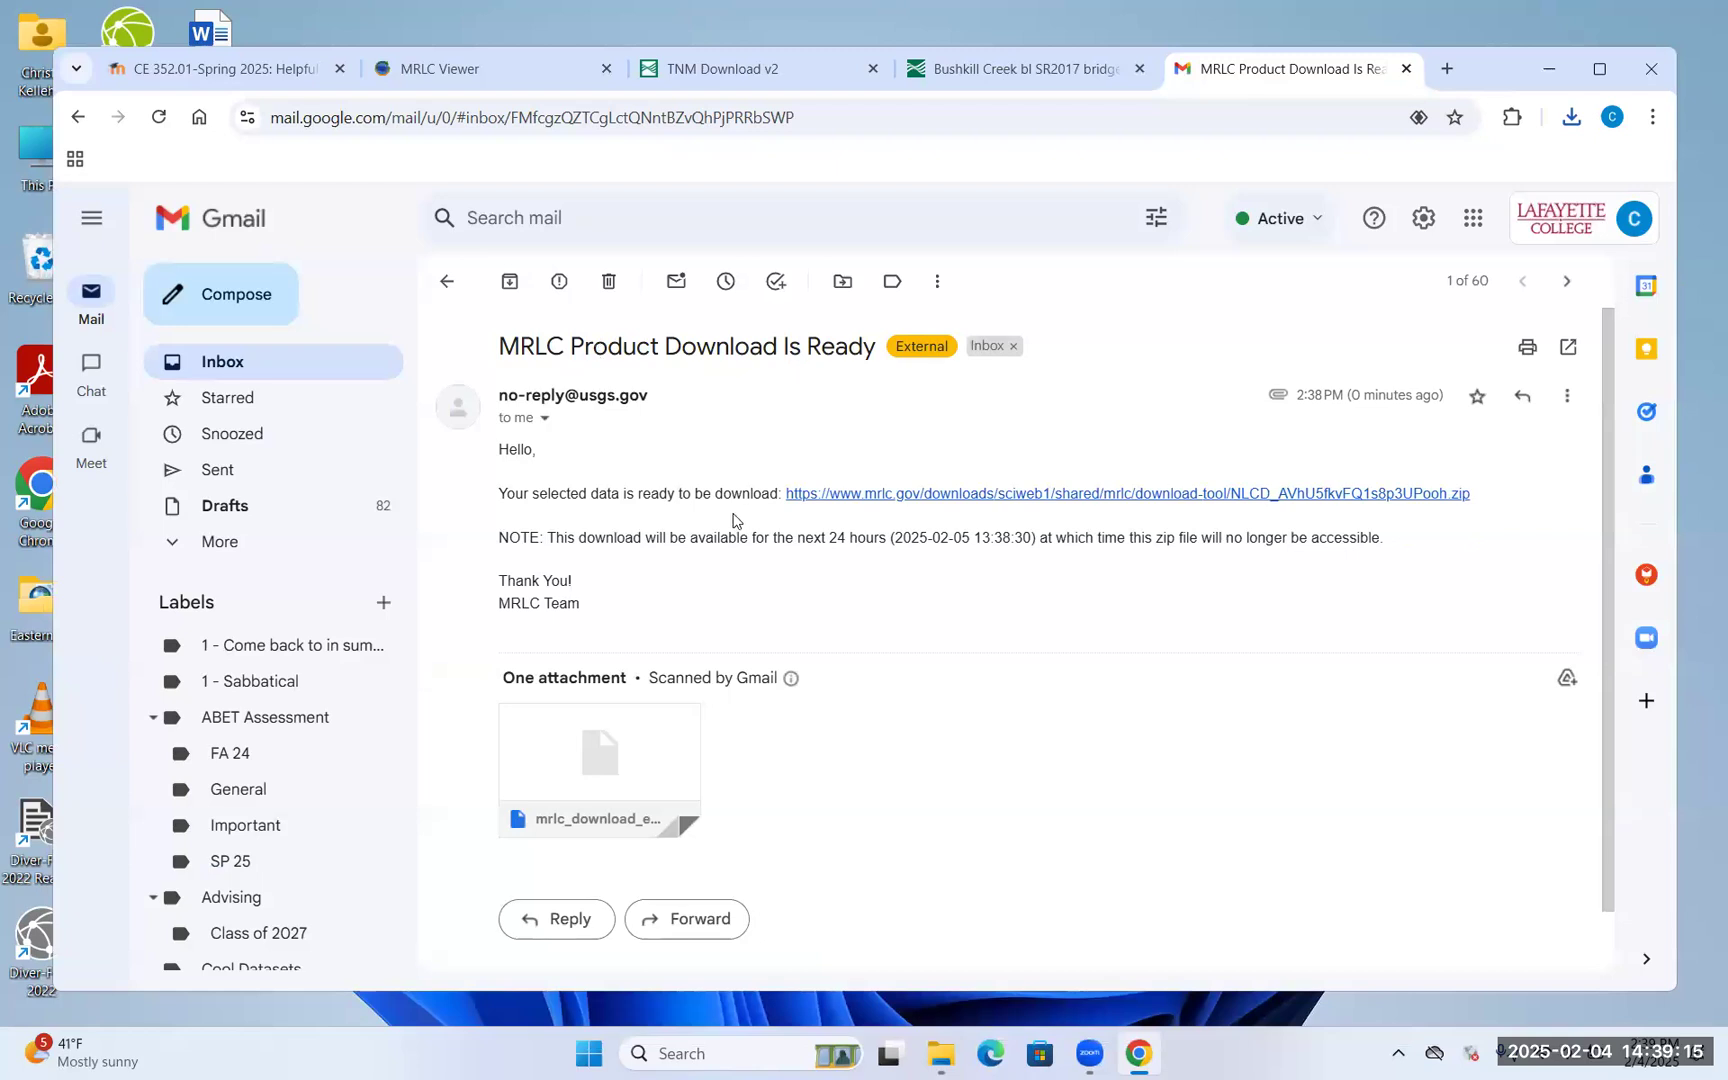
triple_click(1031, 497)
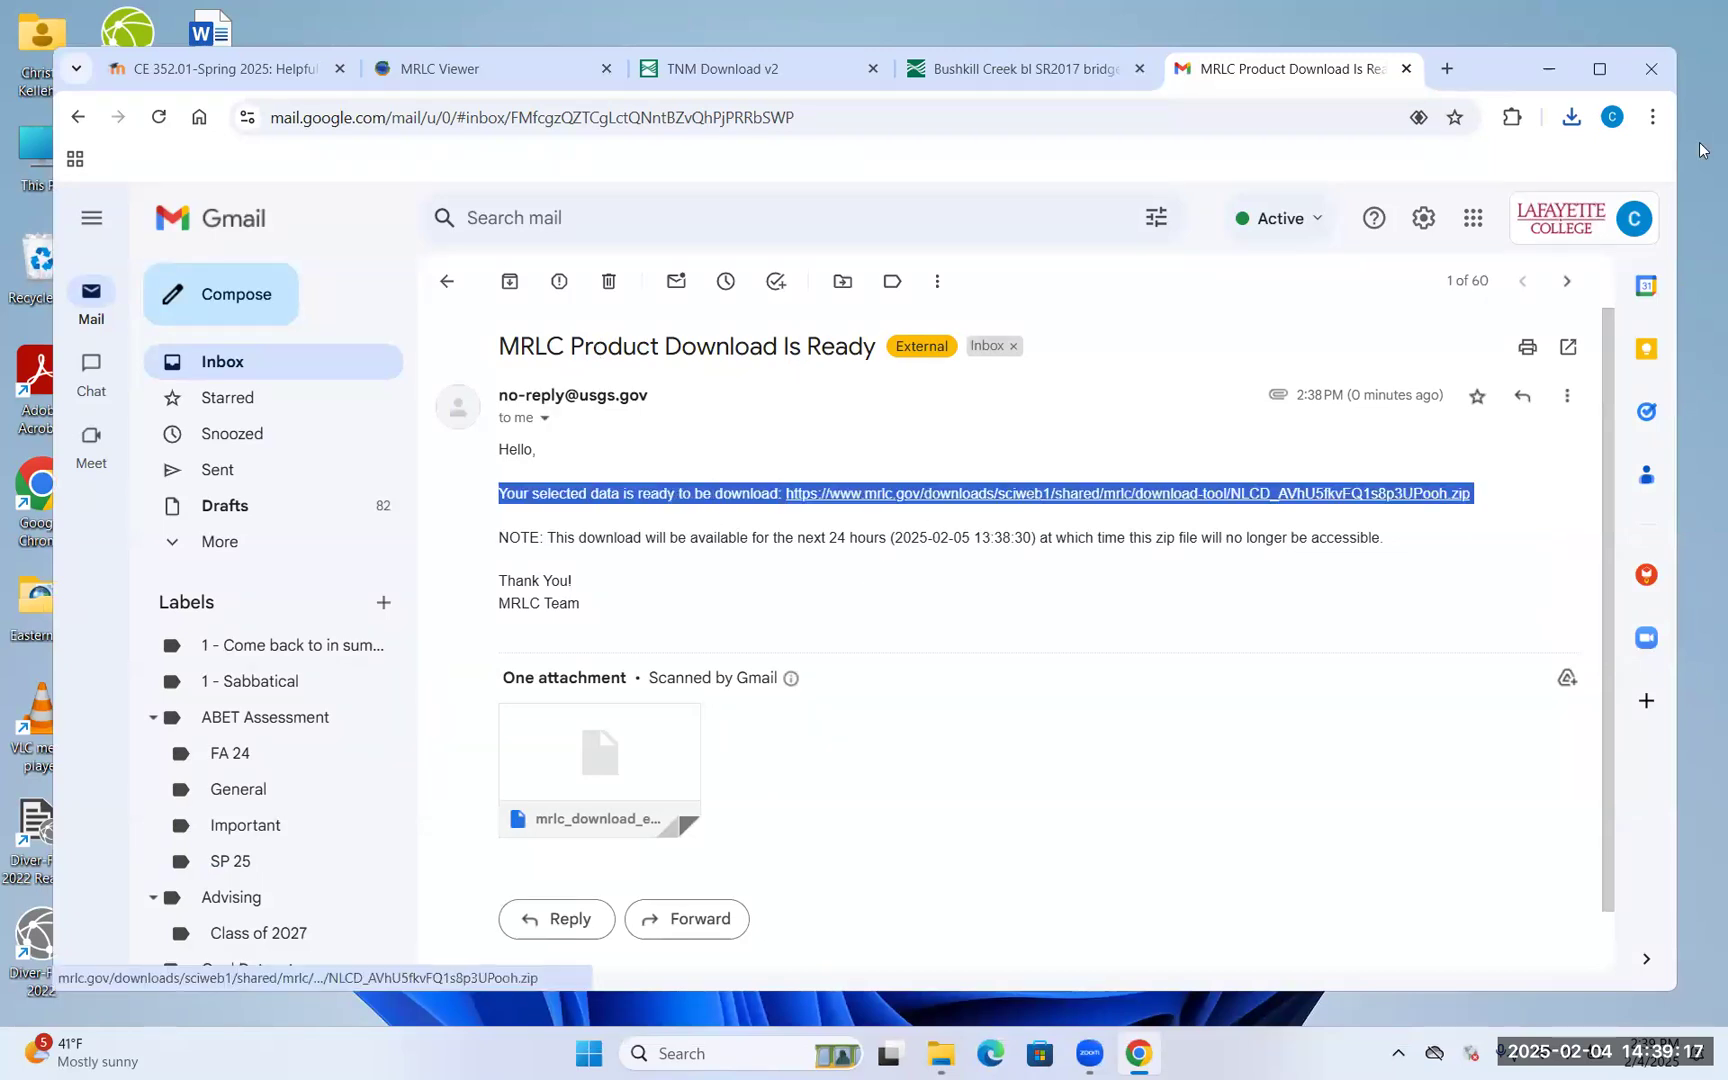
In File Explorer's Downloads folder, rename the downloaded NLCD zip to NLCD2023.zip
left_click(945, 1055)
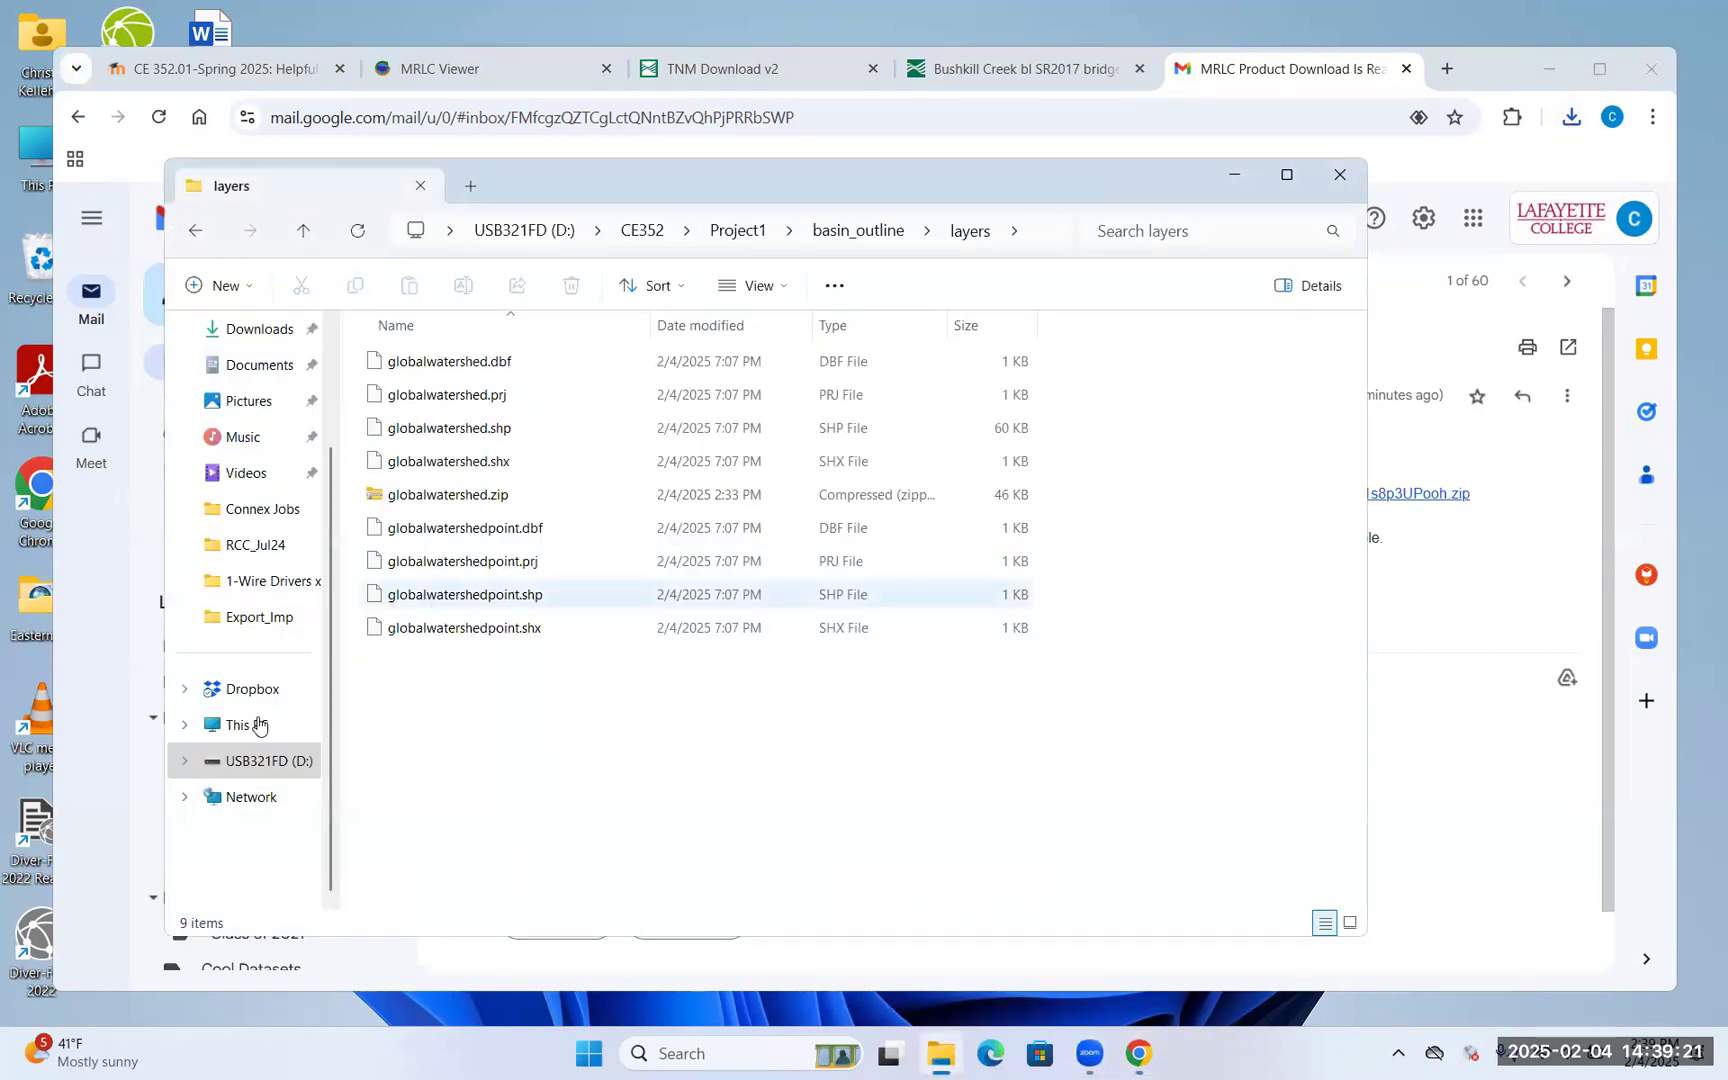
left_click(262, 330)
left_click(456, 390)
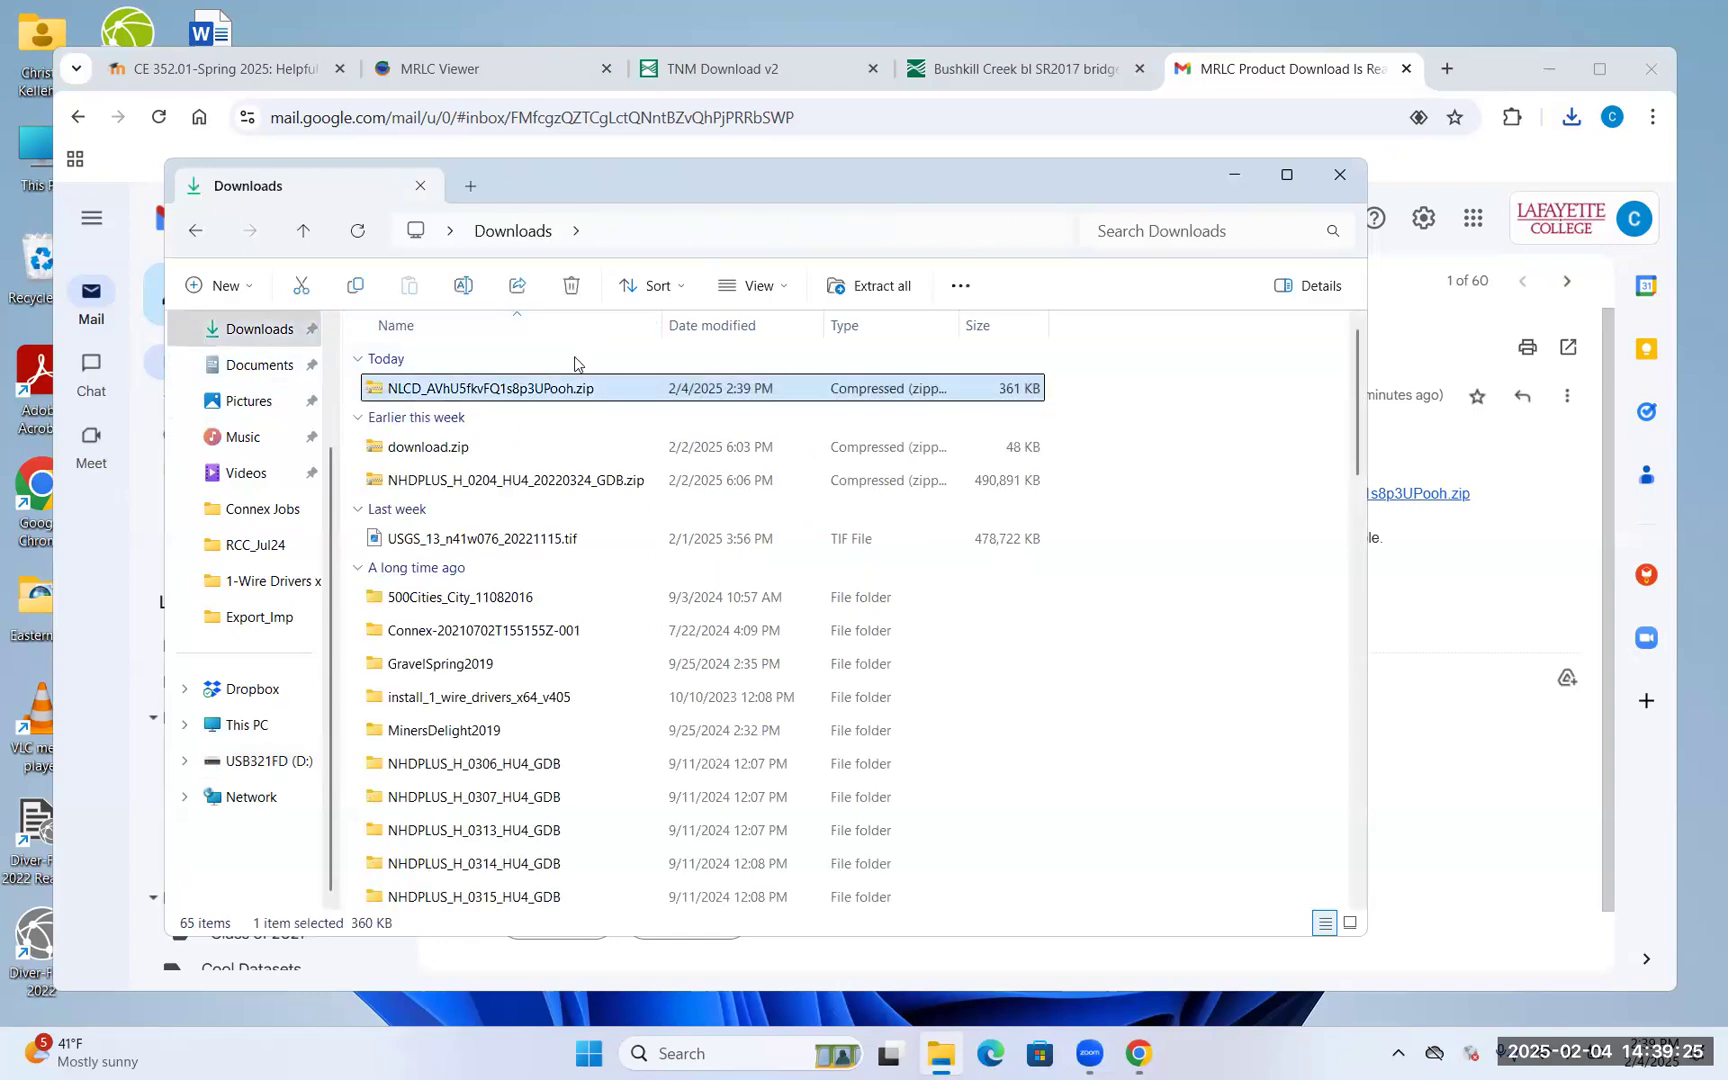
left_click(524, 389)
type("NLCD2023.zip")
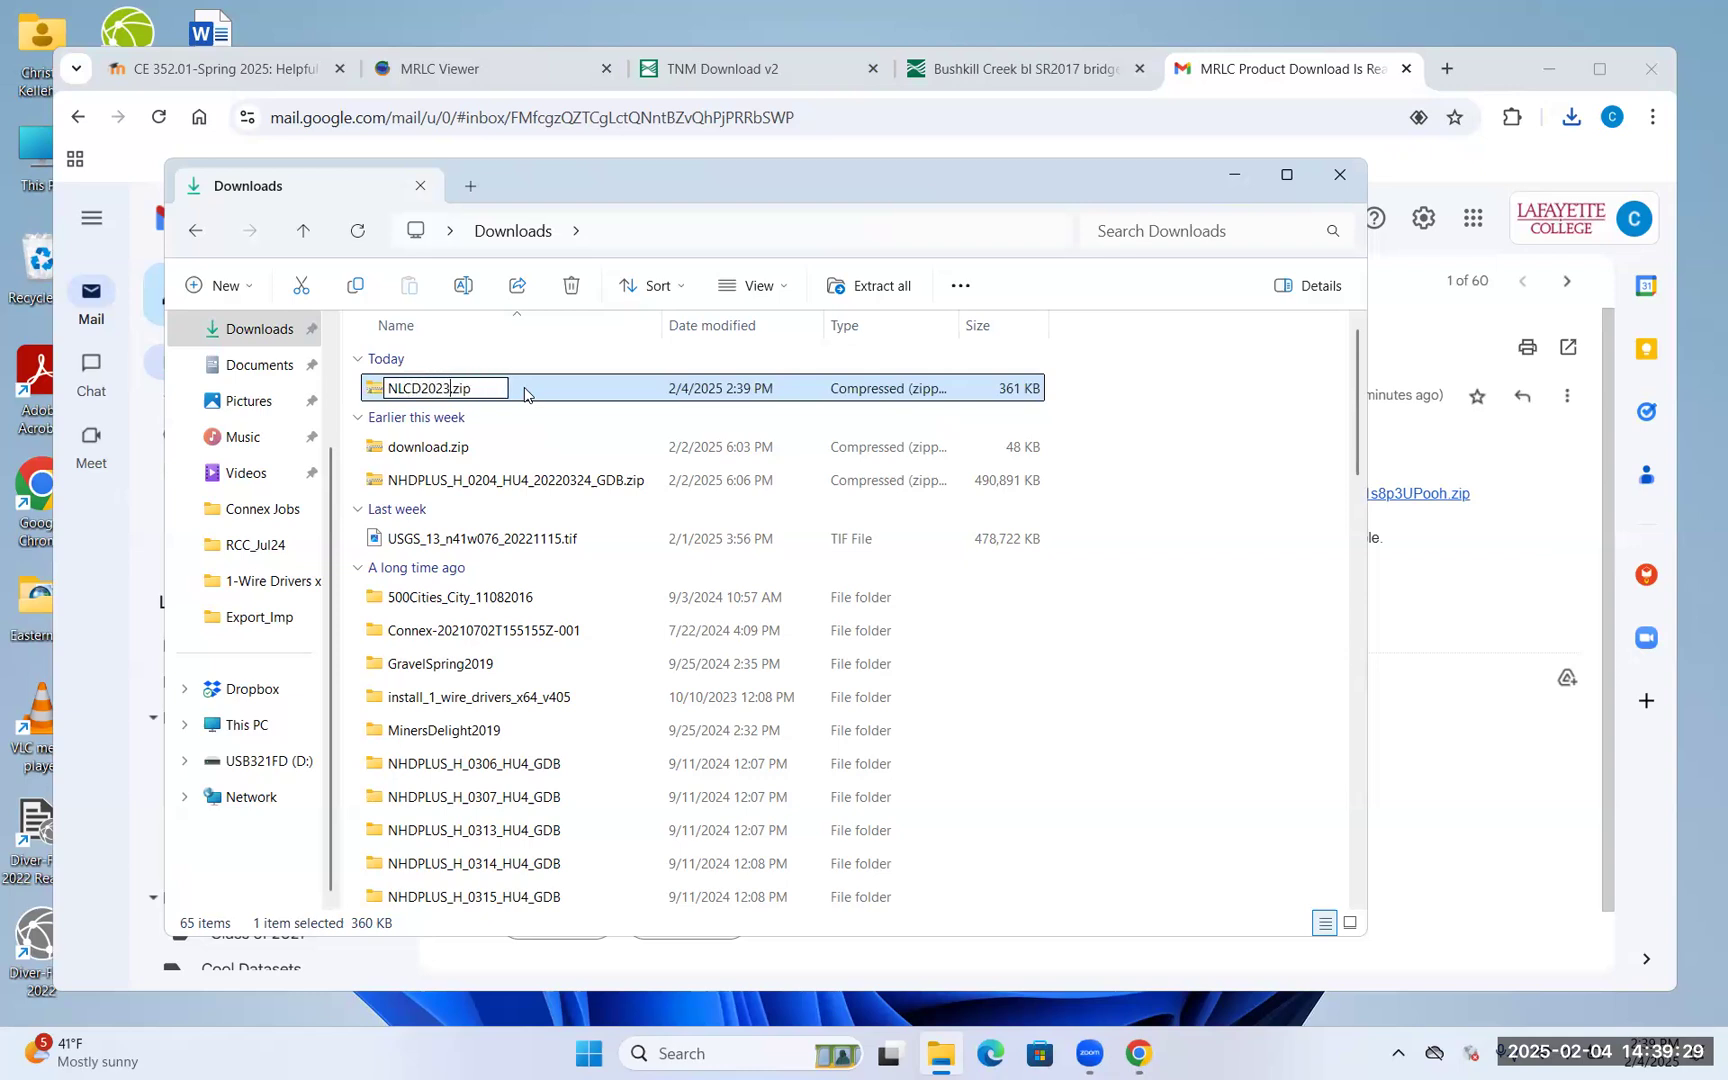
key("Escape")
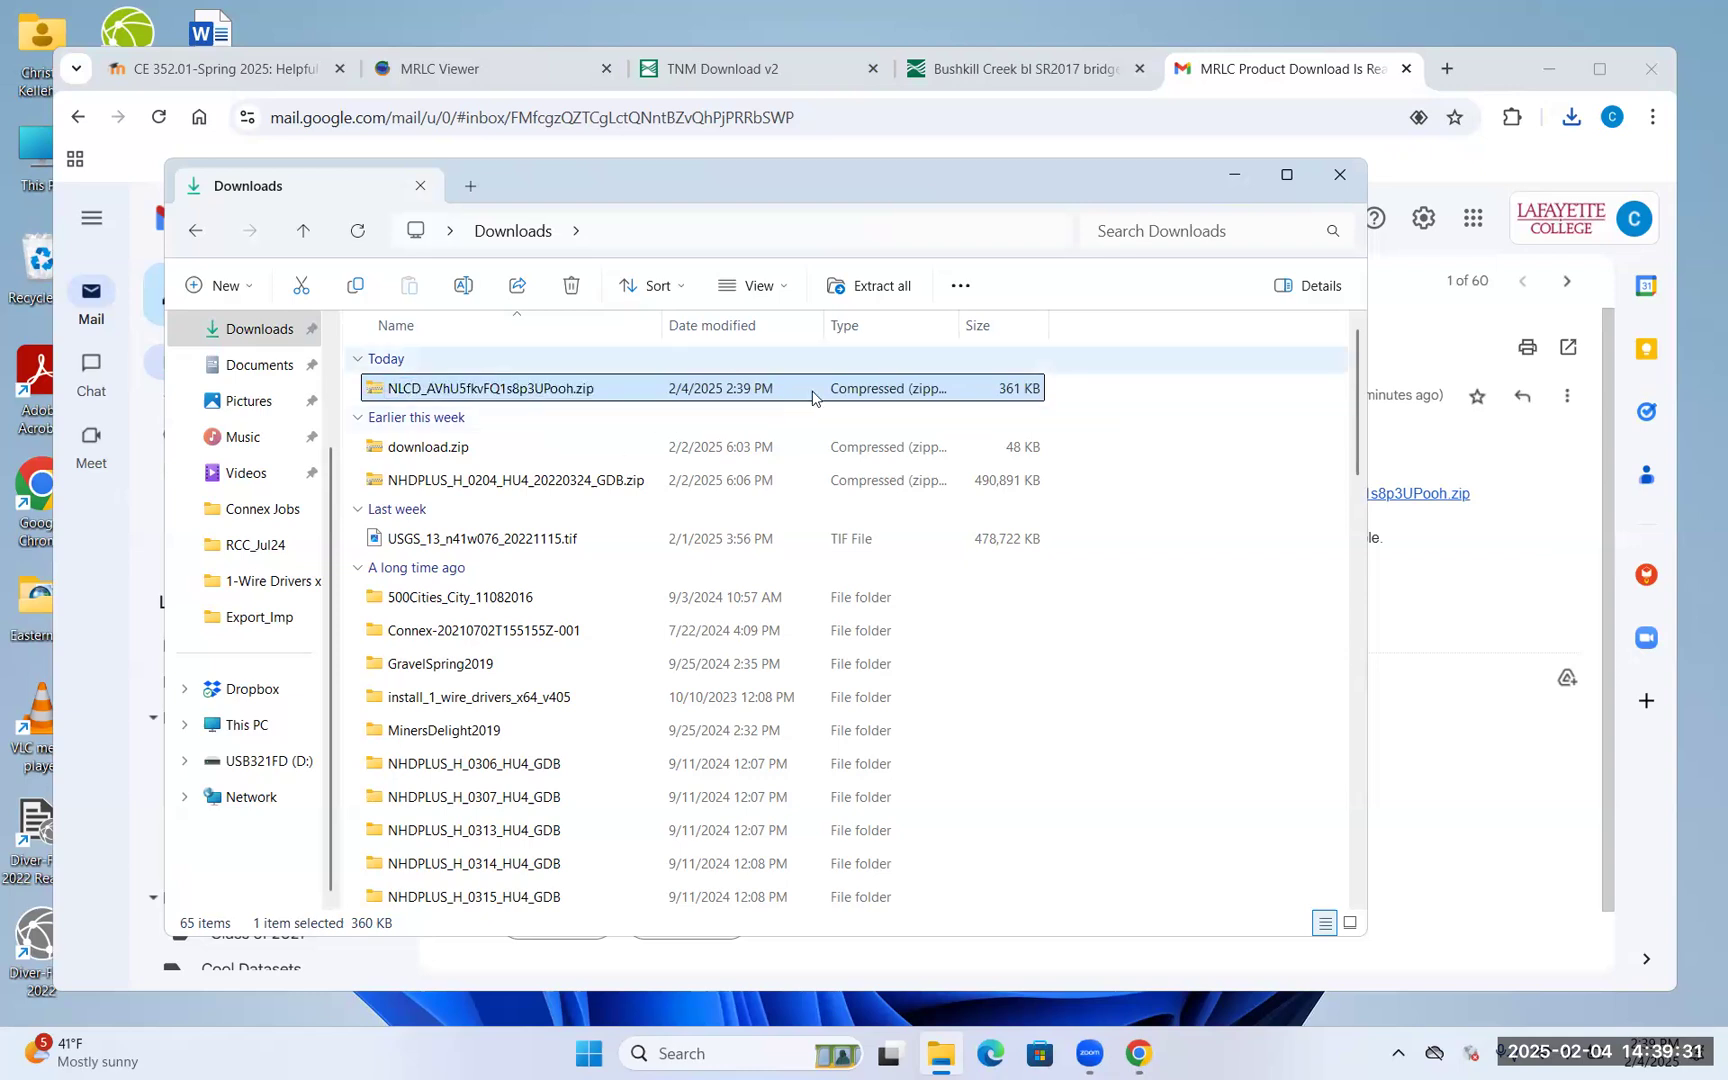
Refresh the Downloads listing and start extracting NLCD2023.zip with Extract all
left_click(532, 540)
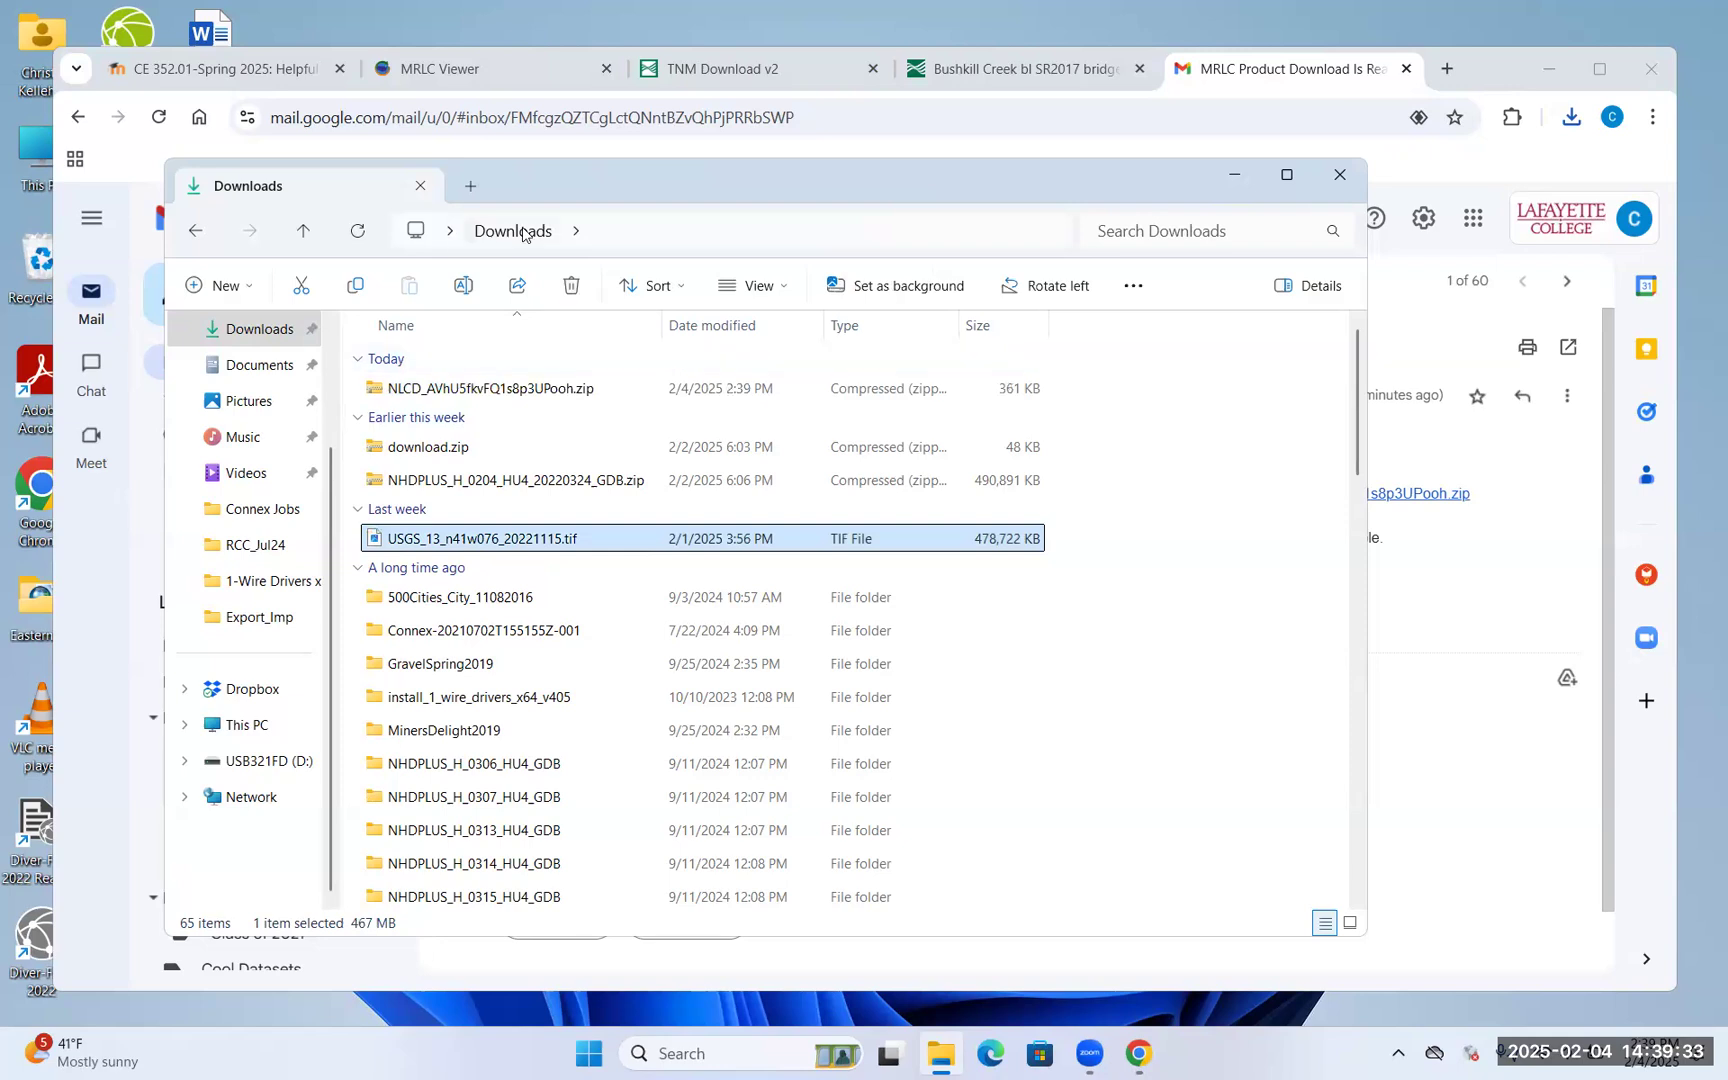
left_click(455, 232)
left_click(465, 264)
left_click(265, 515)
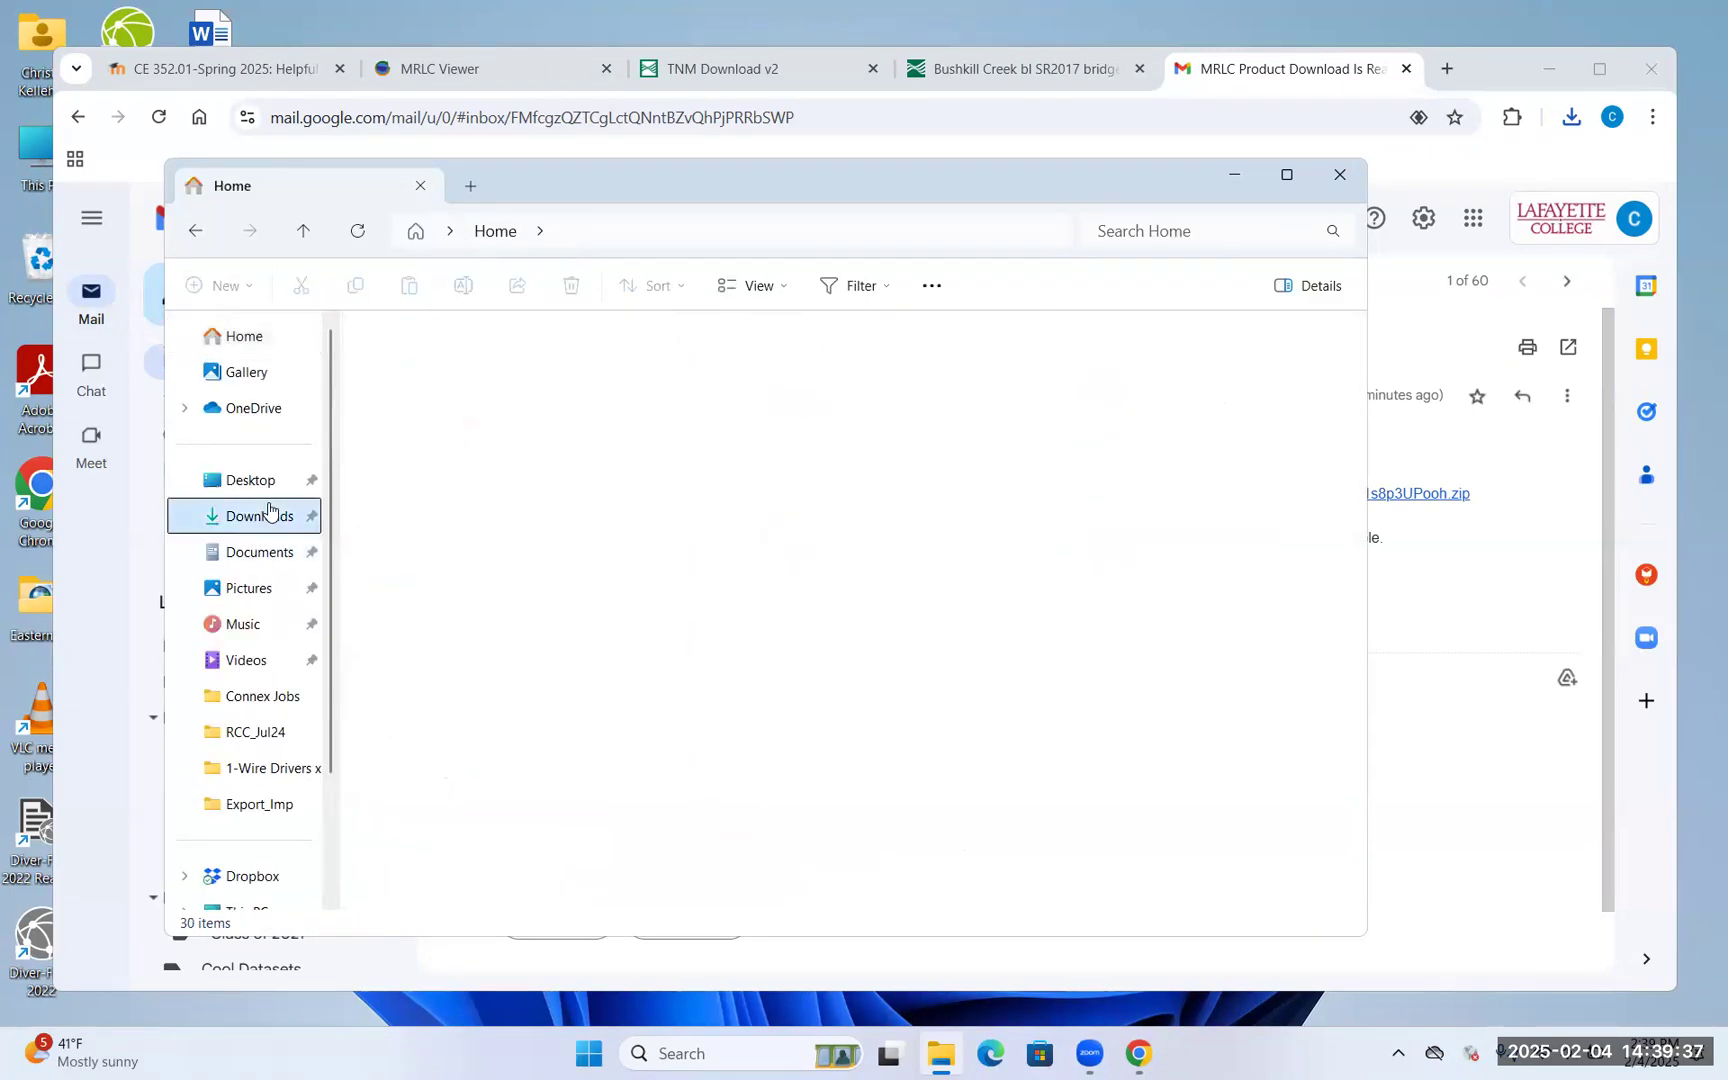
left_click(500, 388)
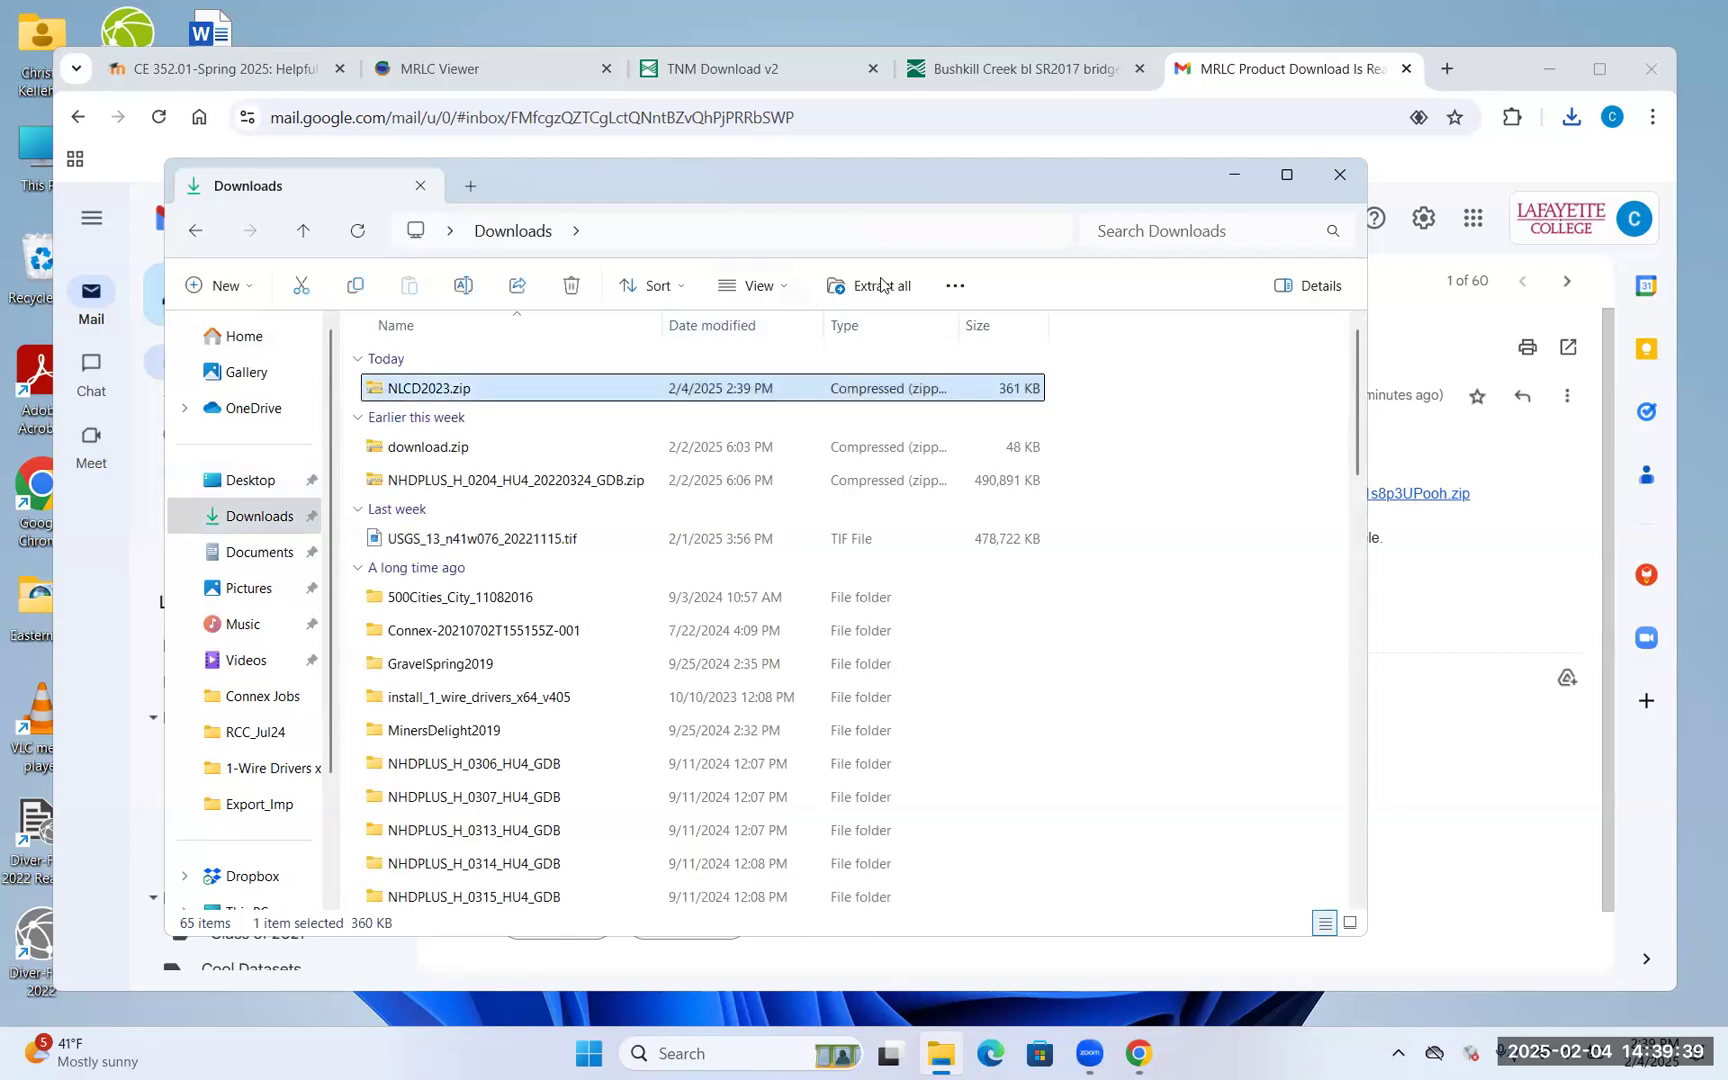
left_click(880, 285)
Extract NLCD2023.zip into D:\CE352\Project1 on the USB drive
left_click(1092, 423)
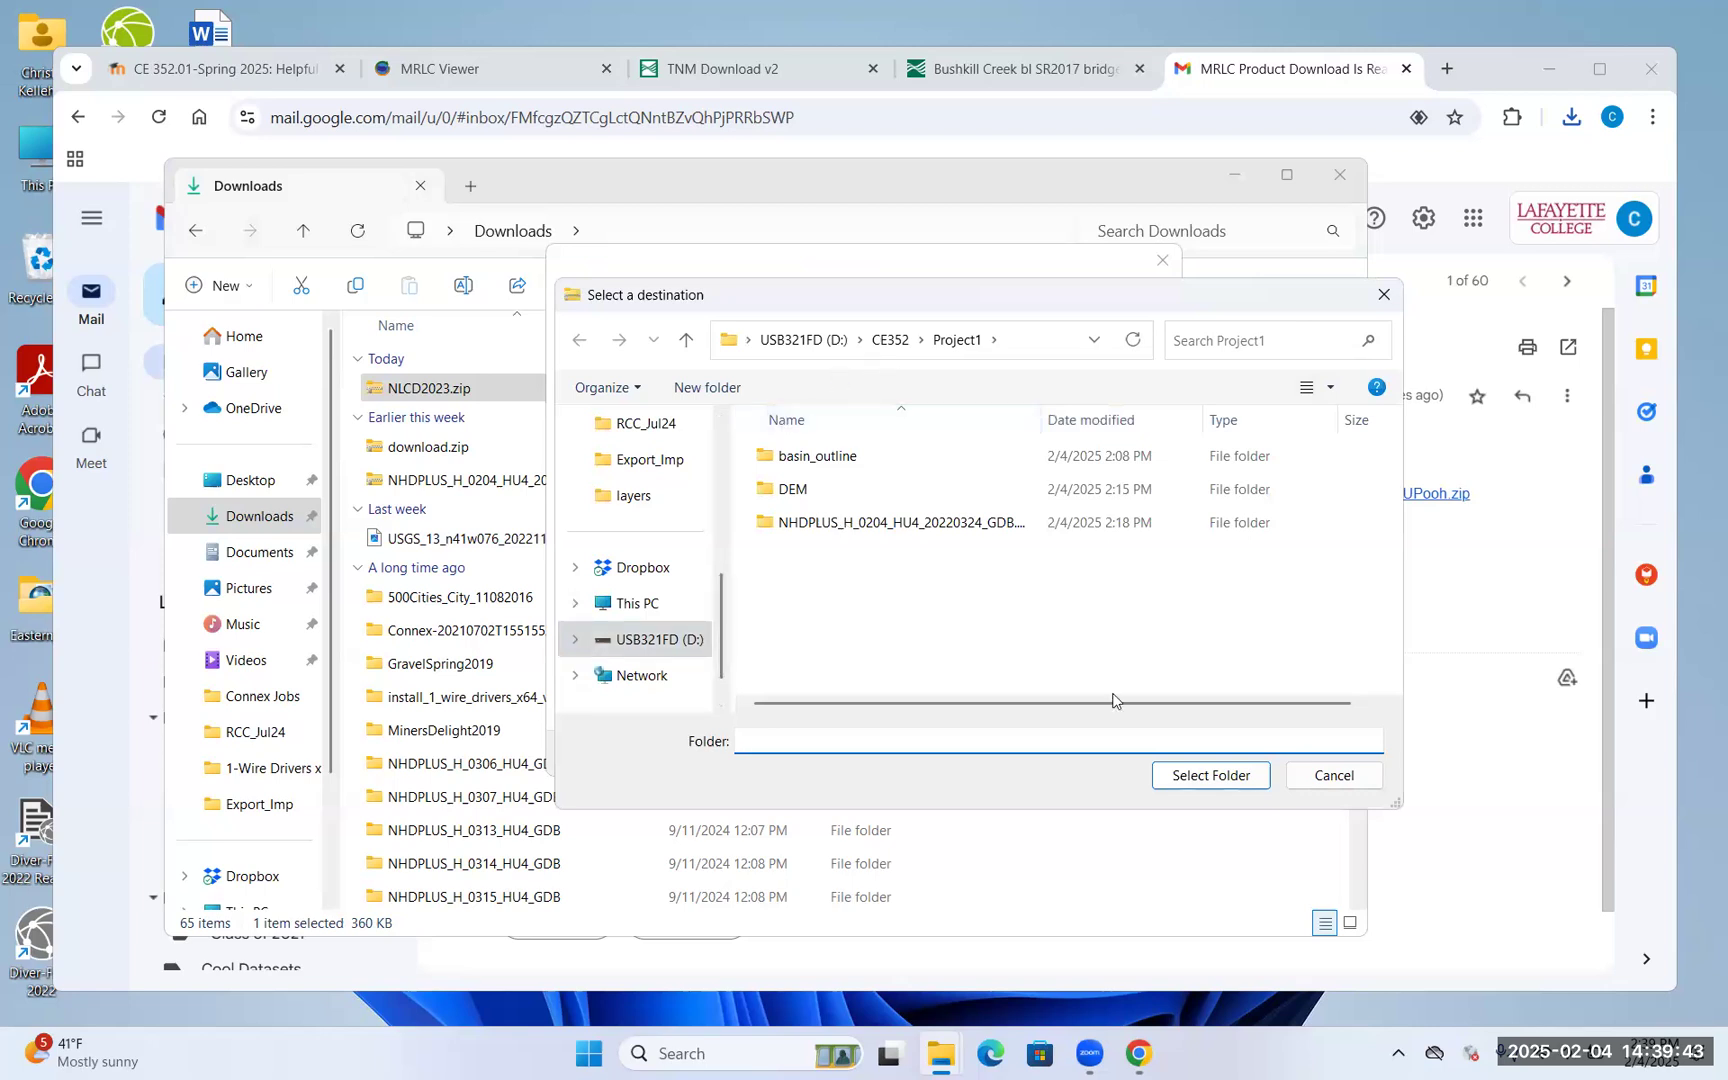
left_click(1240, 776)
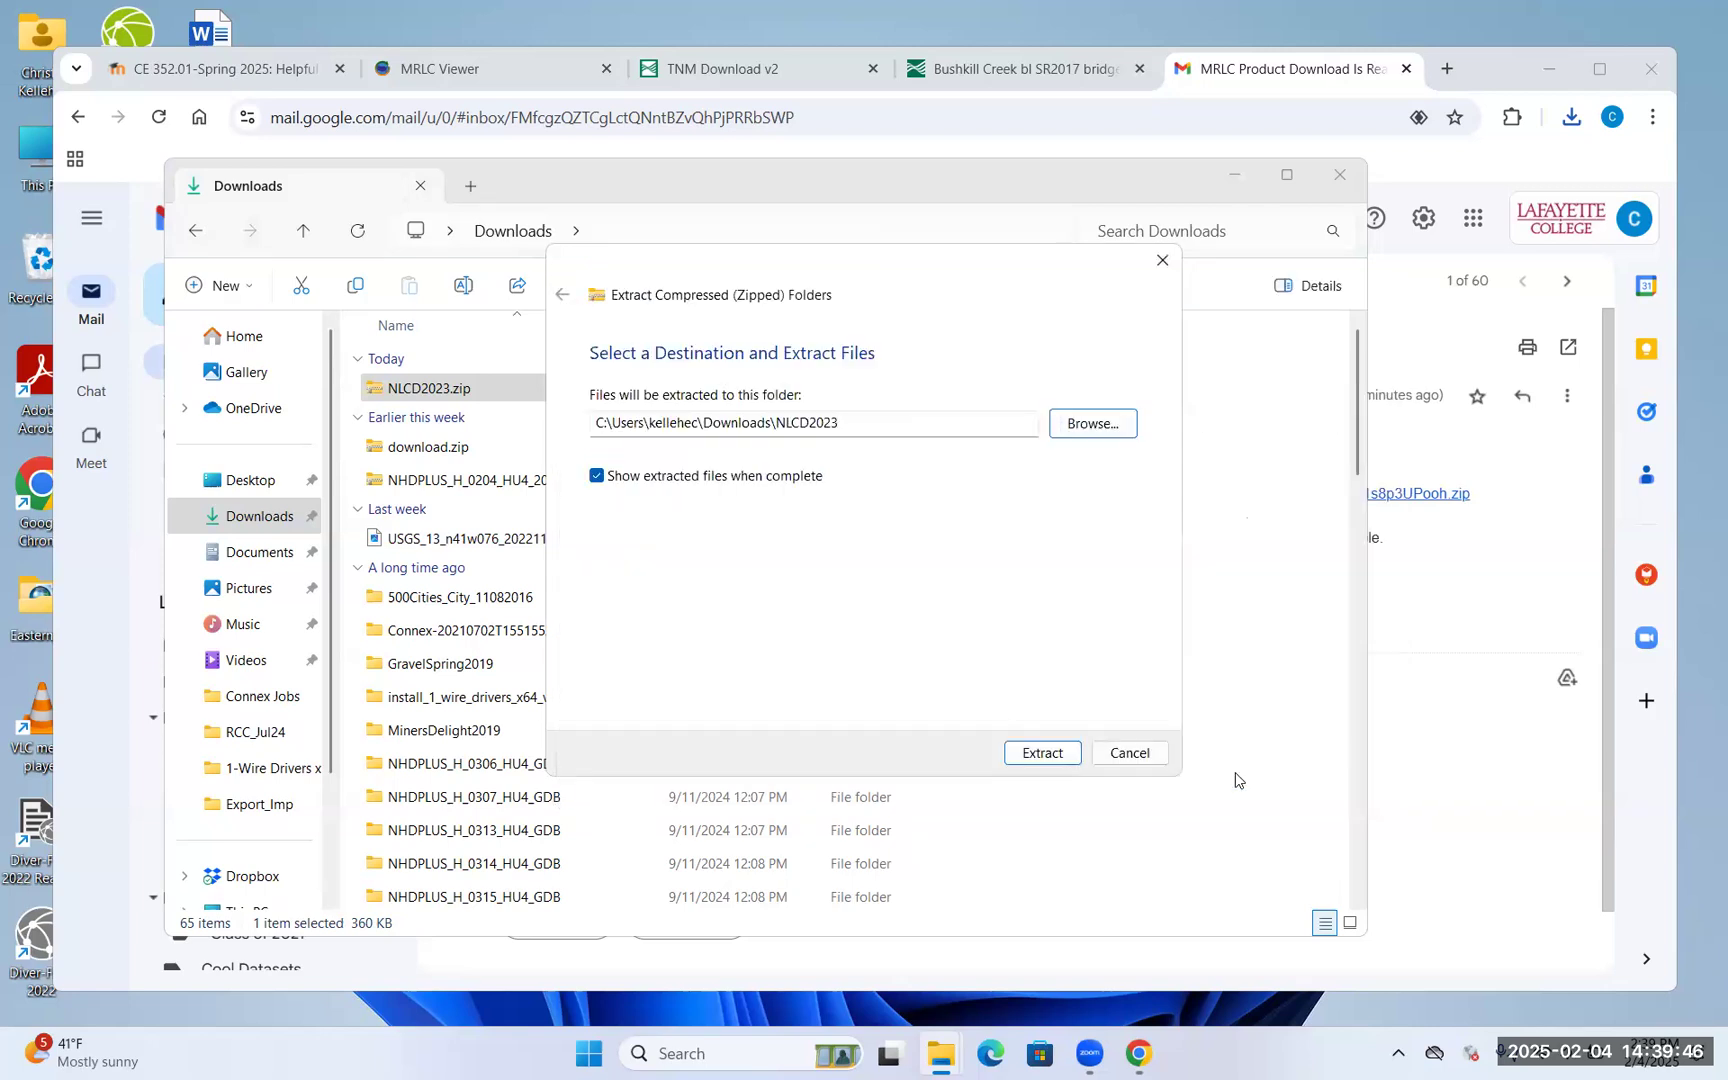
left_click(1042, 753)
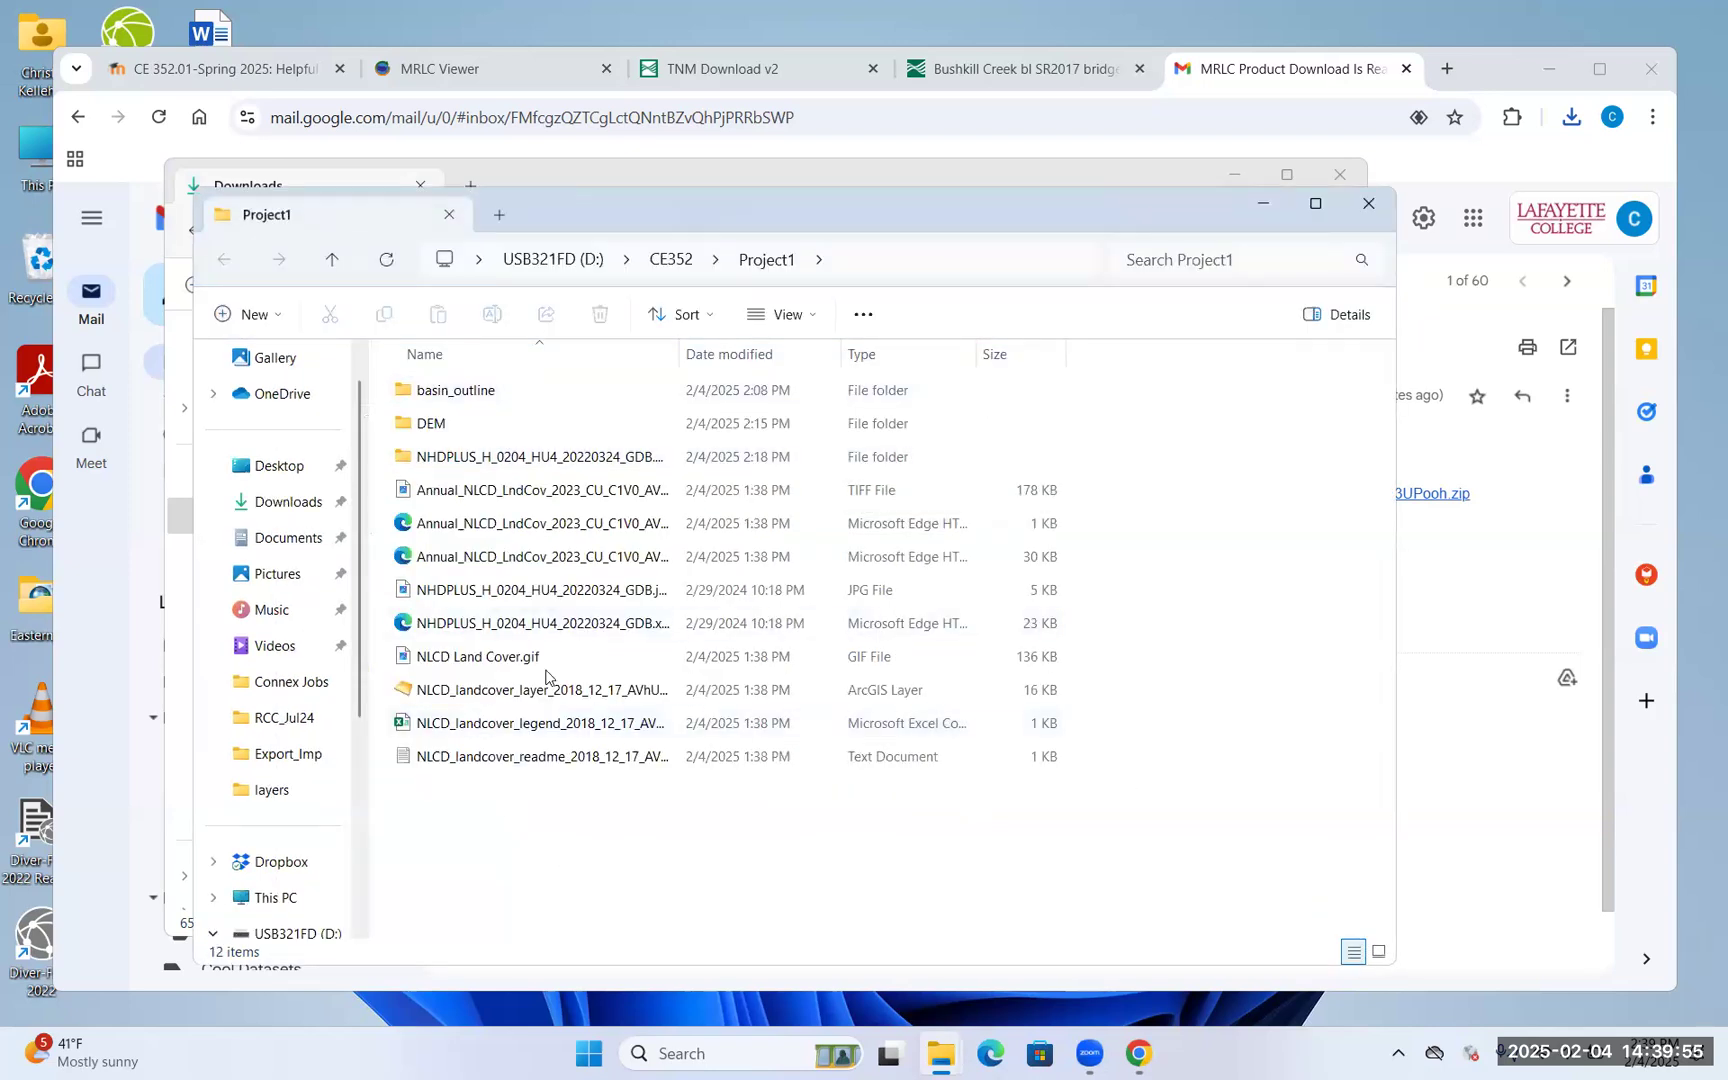
Create a new folder named New folder inside Project1
right_click(562, 865)
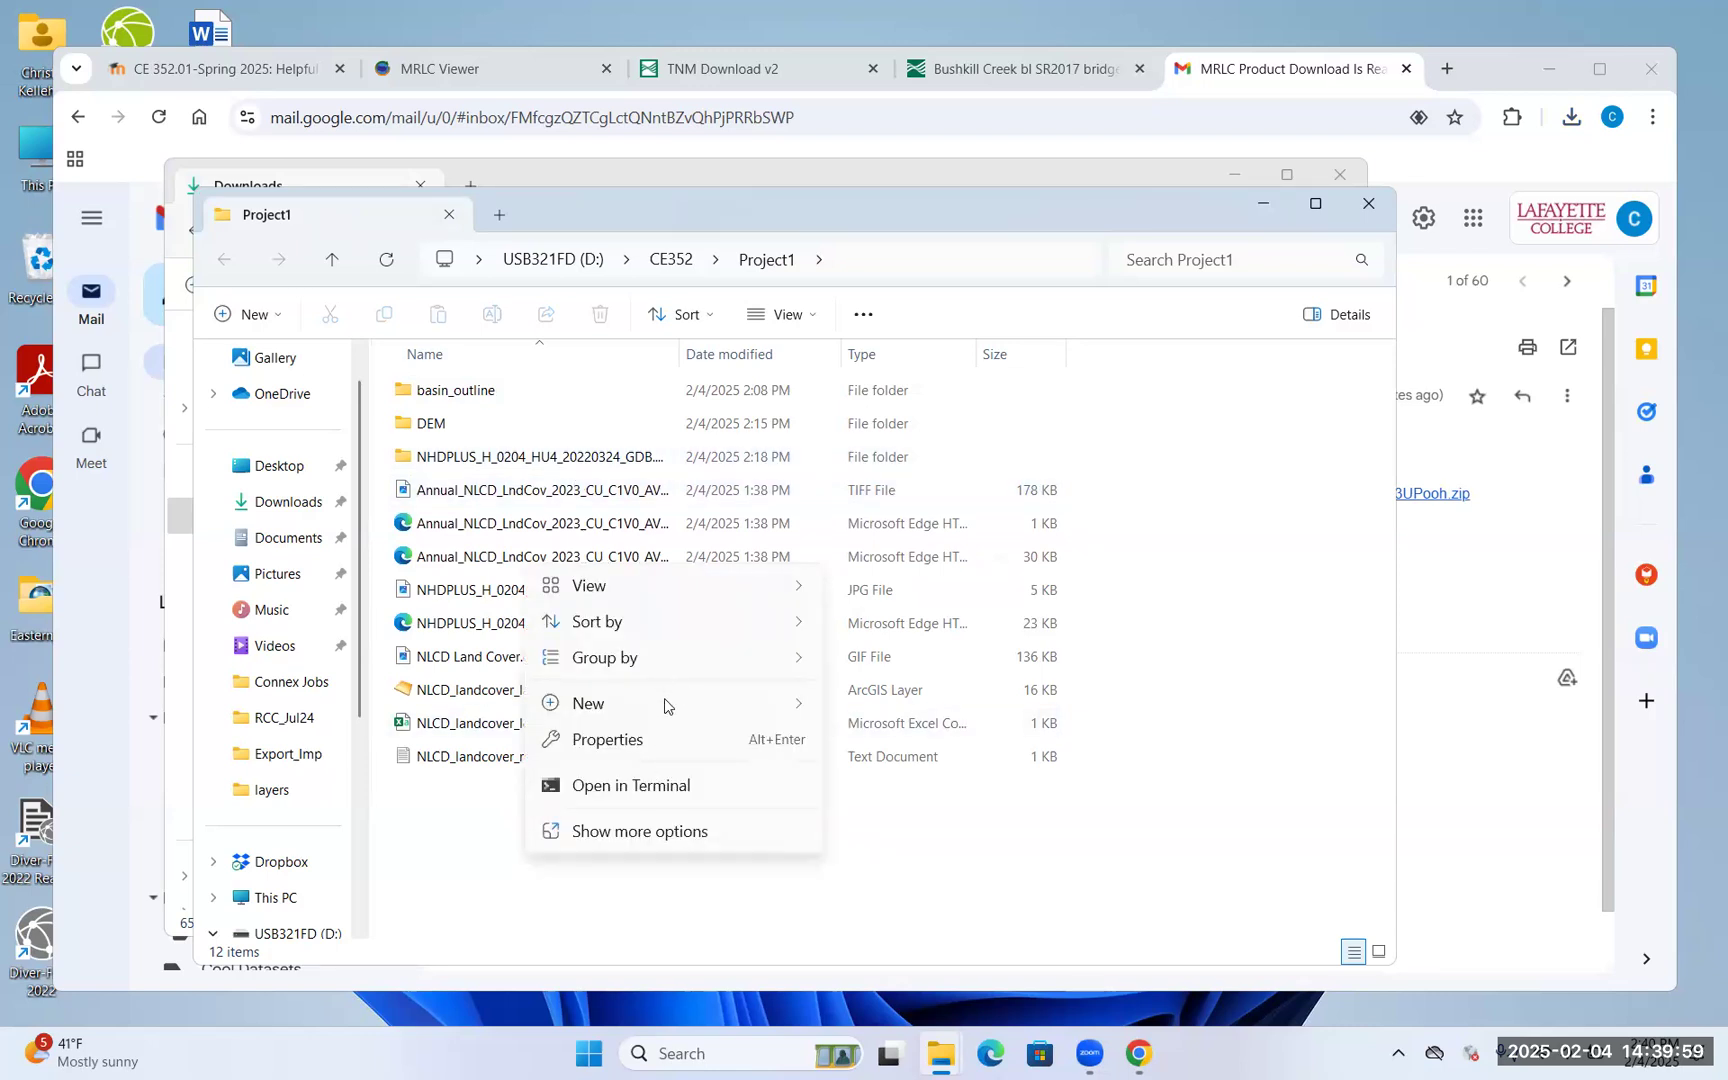
mouse_move(668, 706)
left_click(1047, 272)
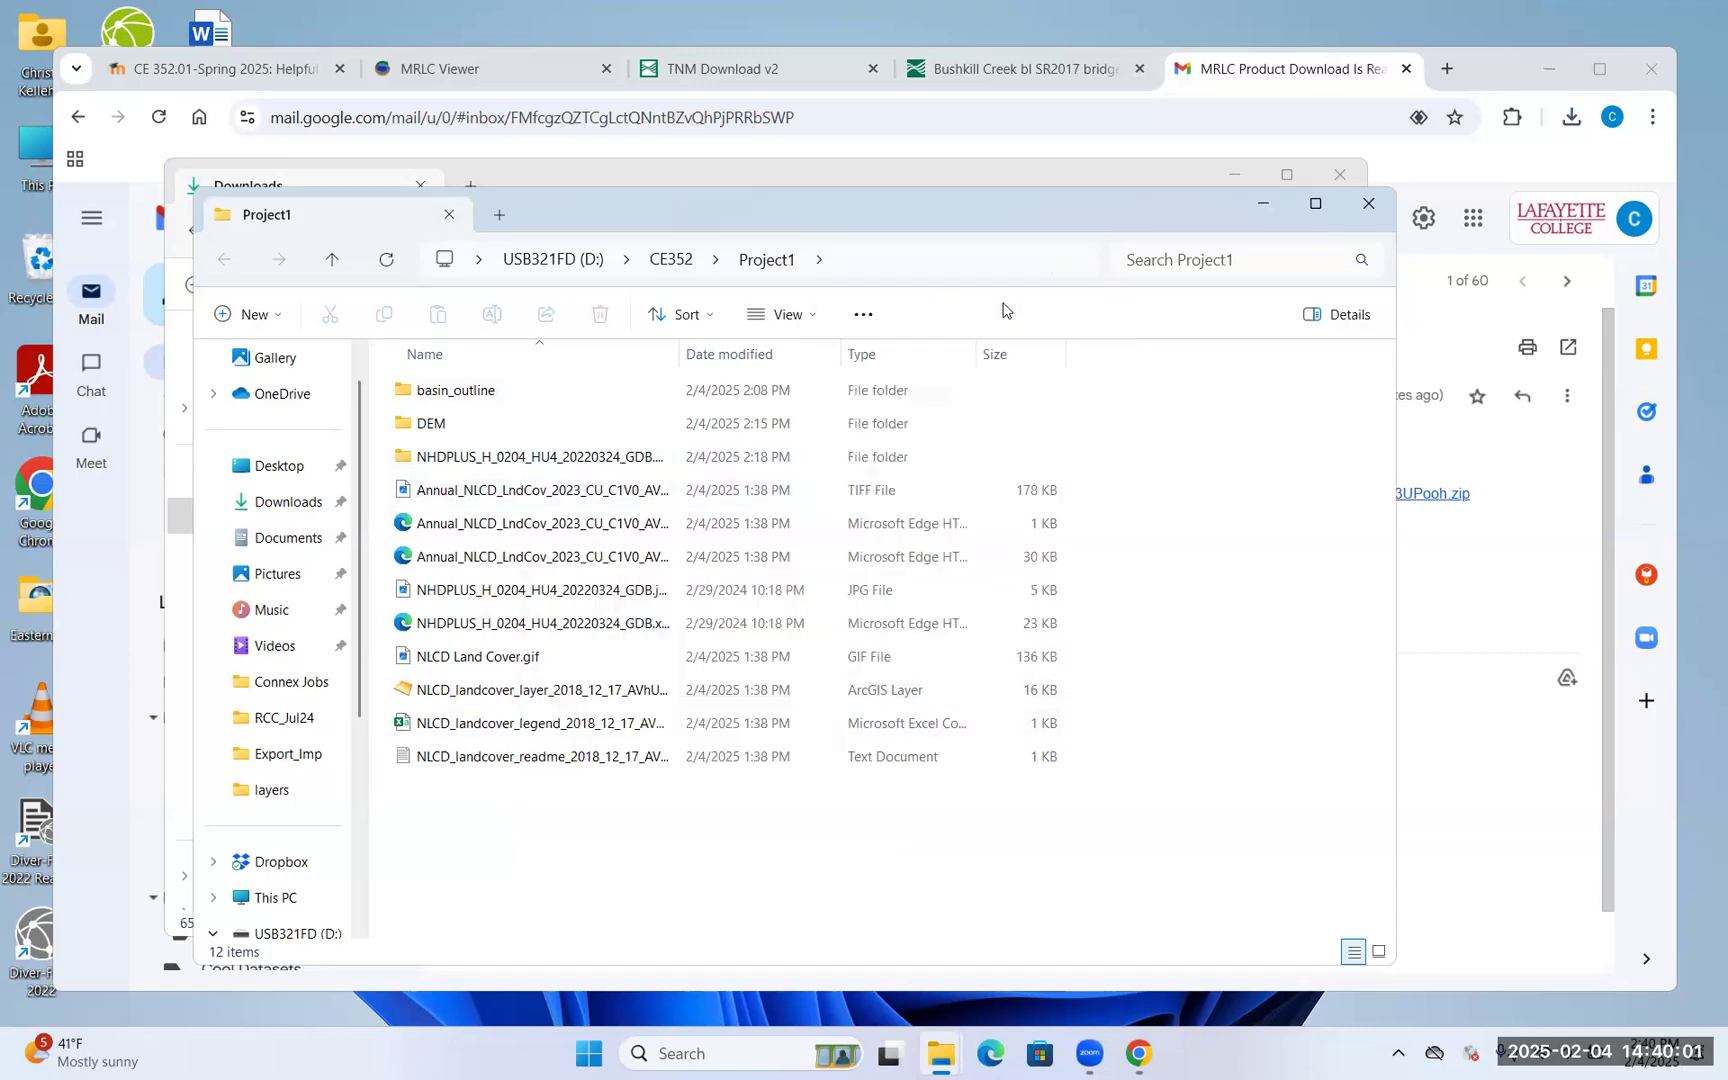
left_click(671, 260)
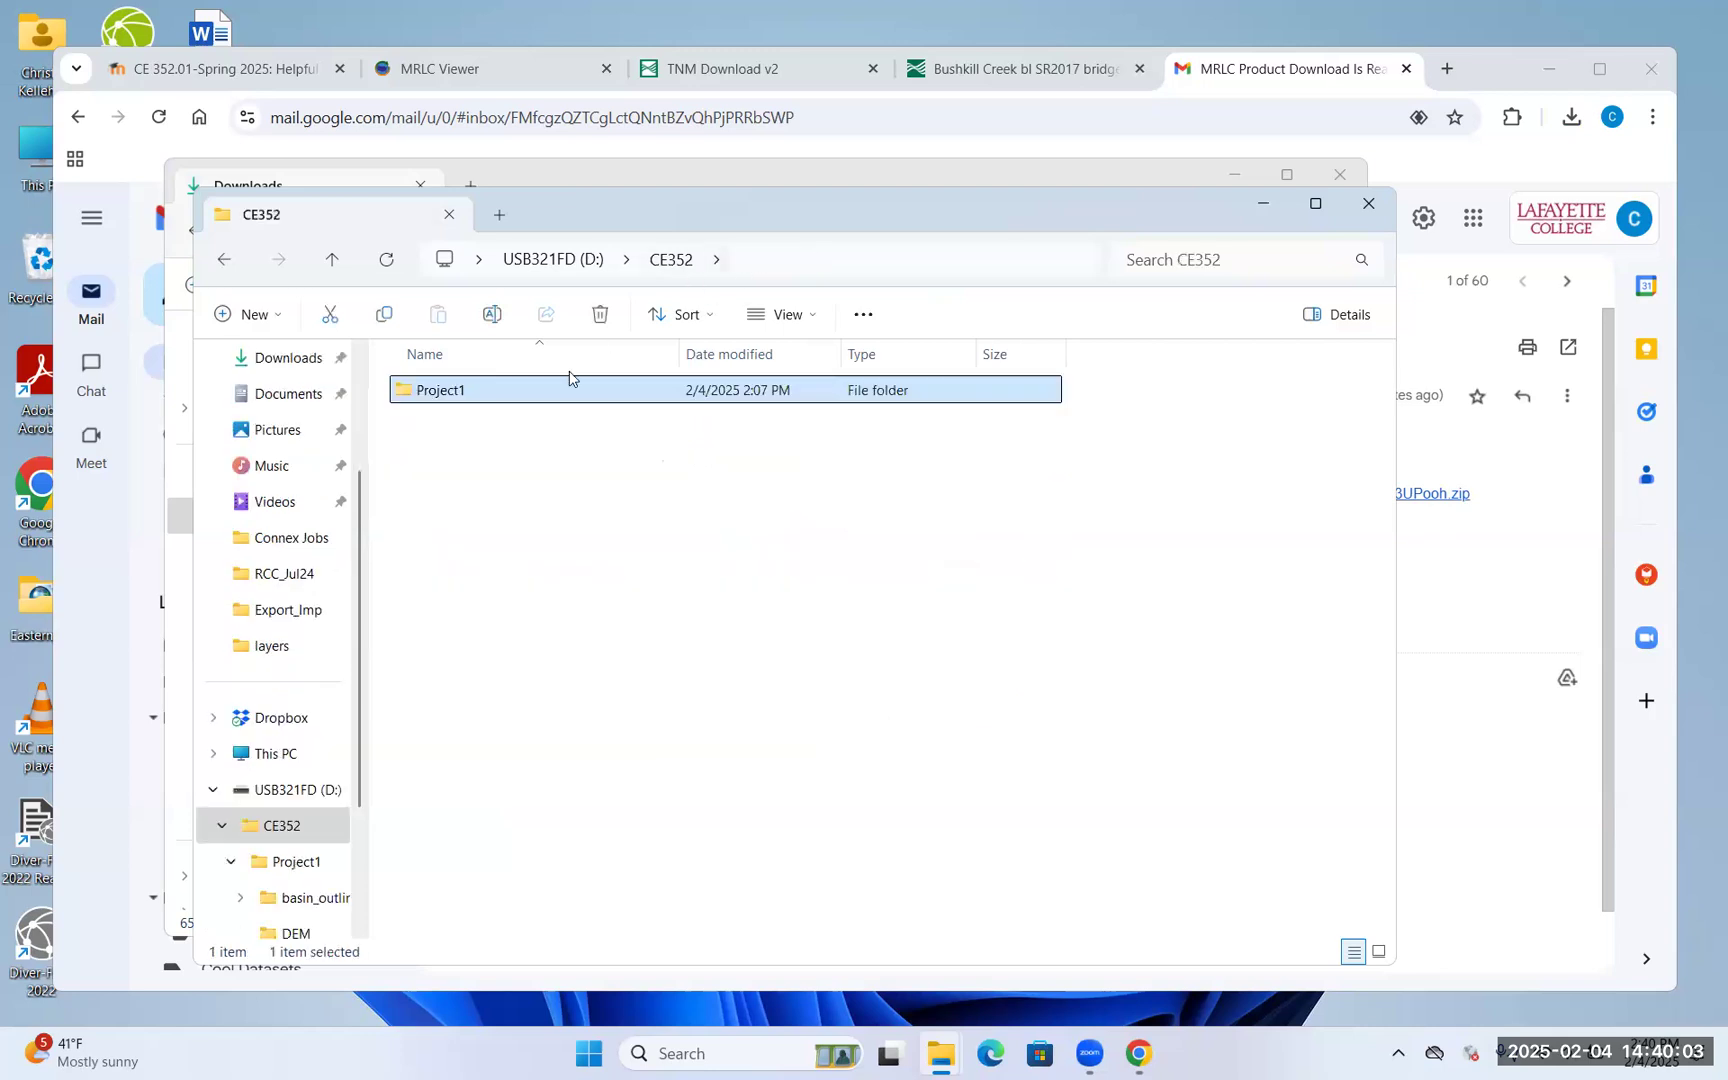
double_click(555, 396)
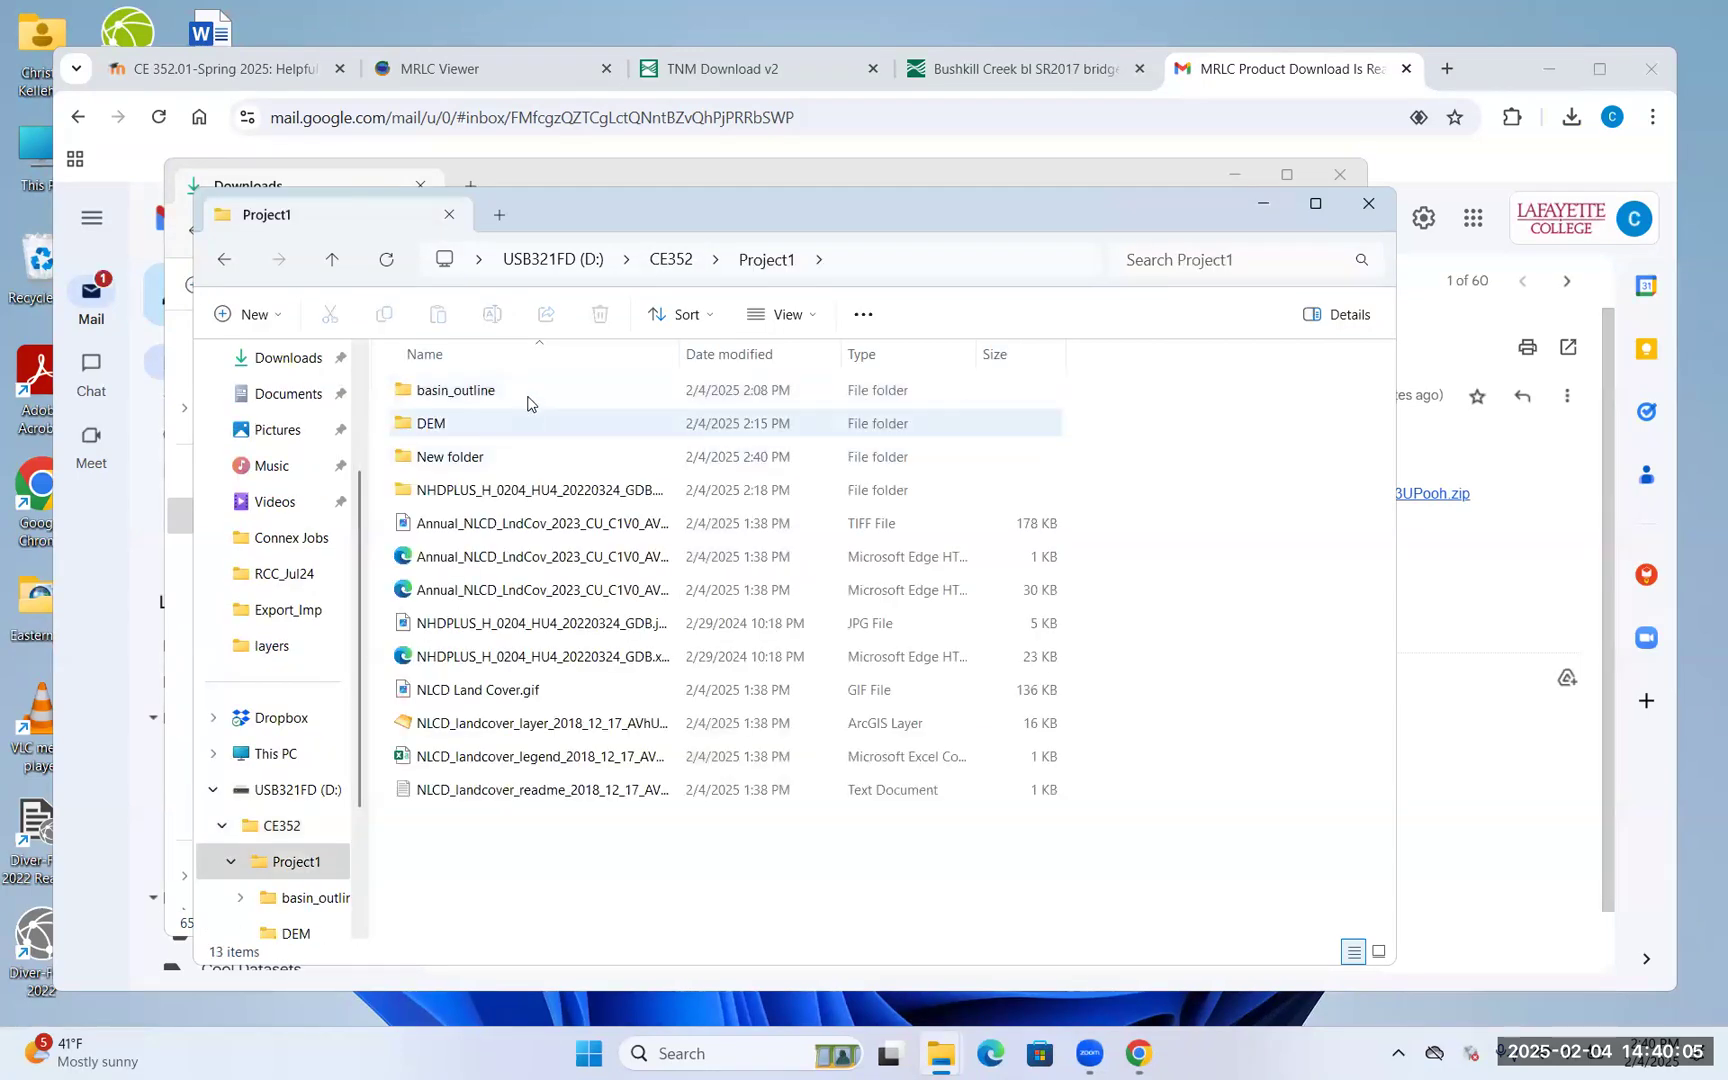
left_click(431, 460)
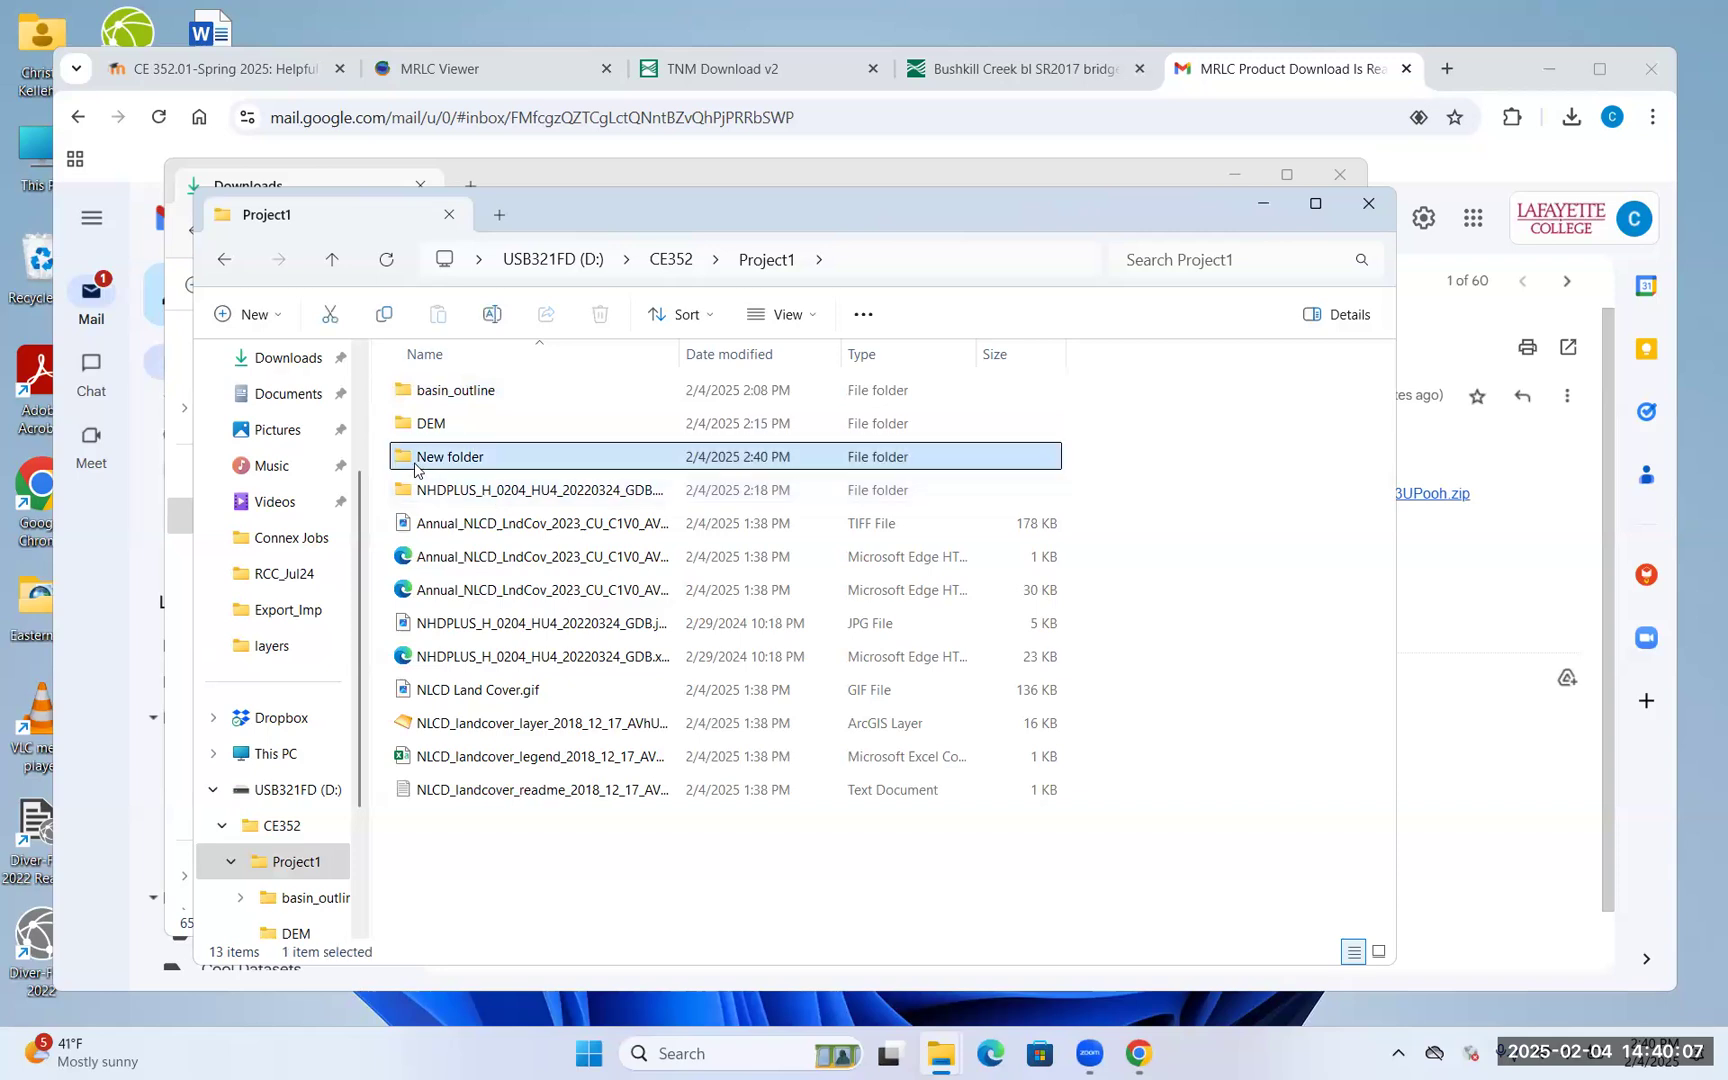
type("NLCD2")
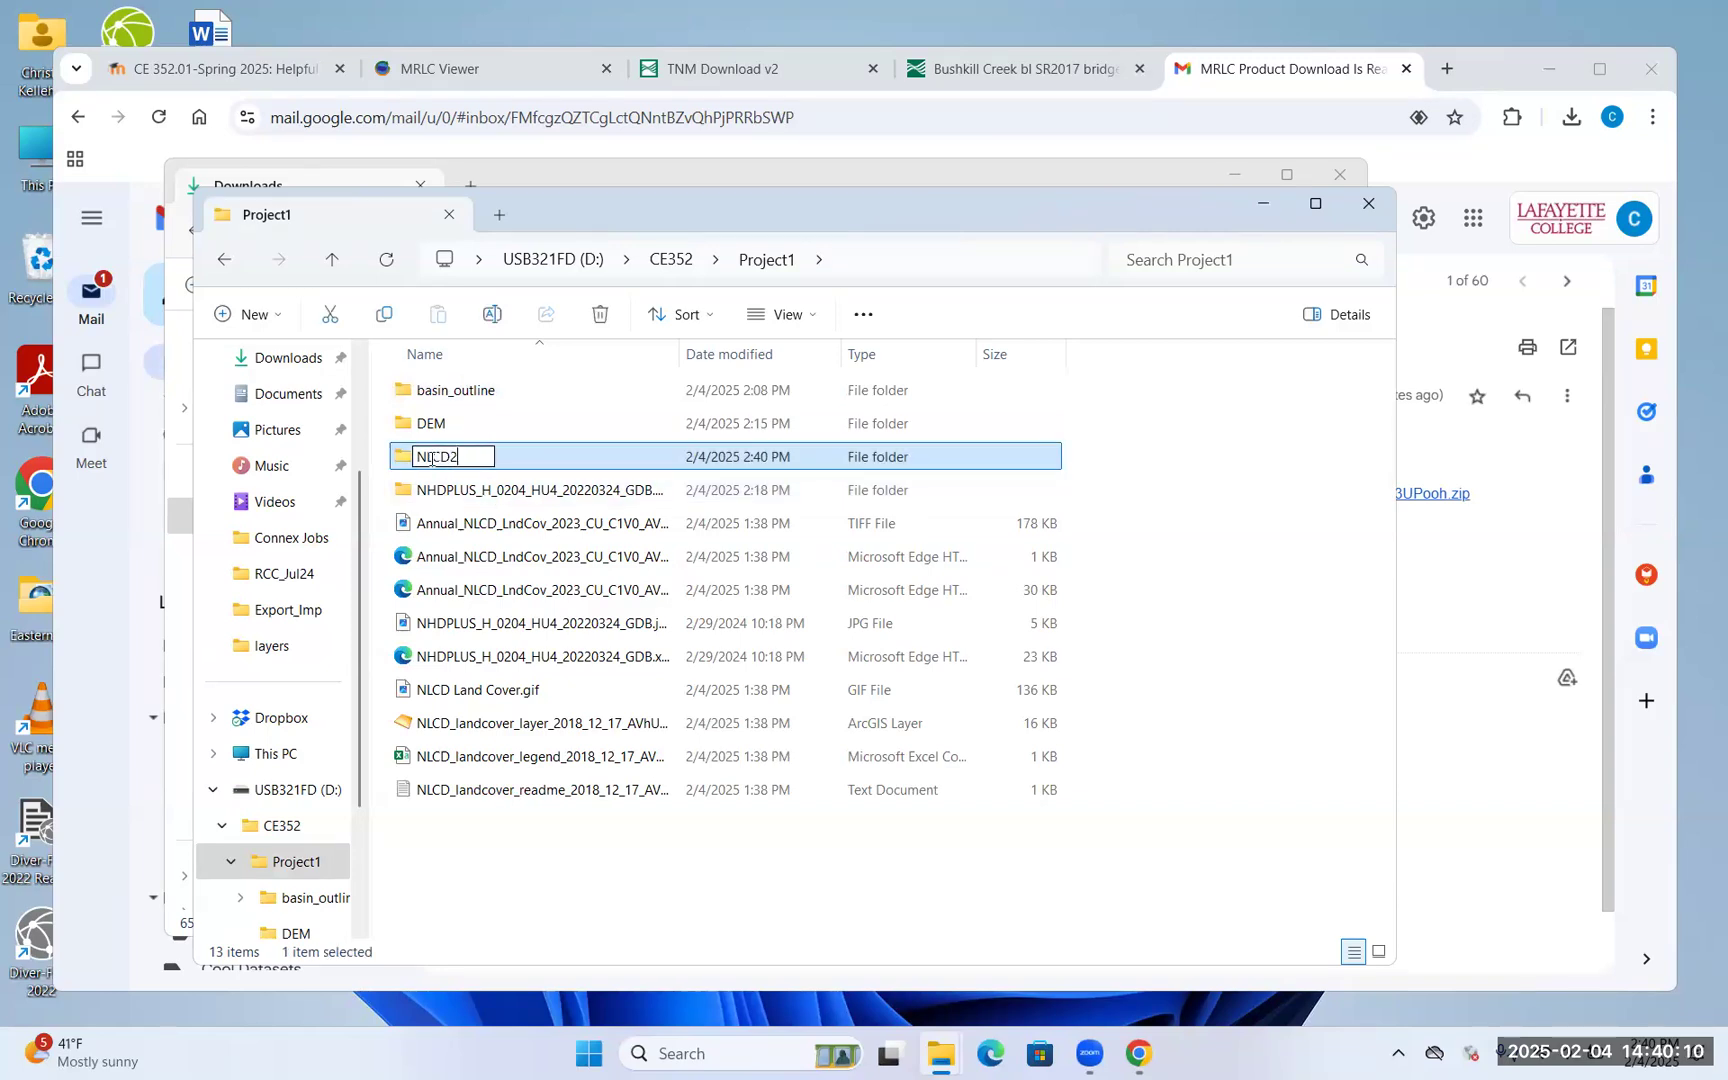
key("Return")
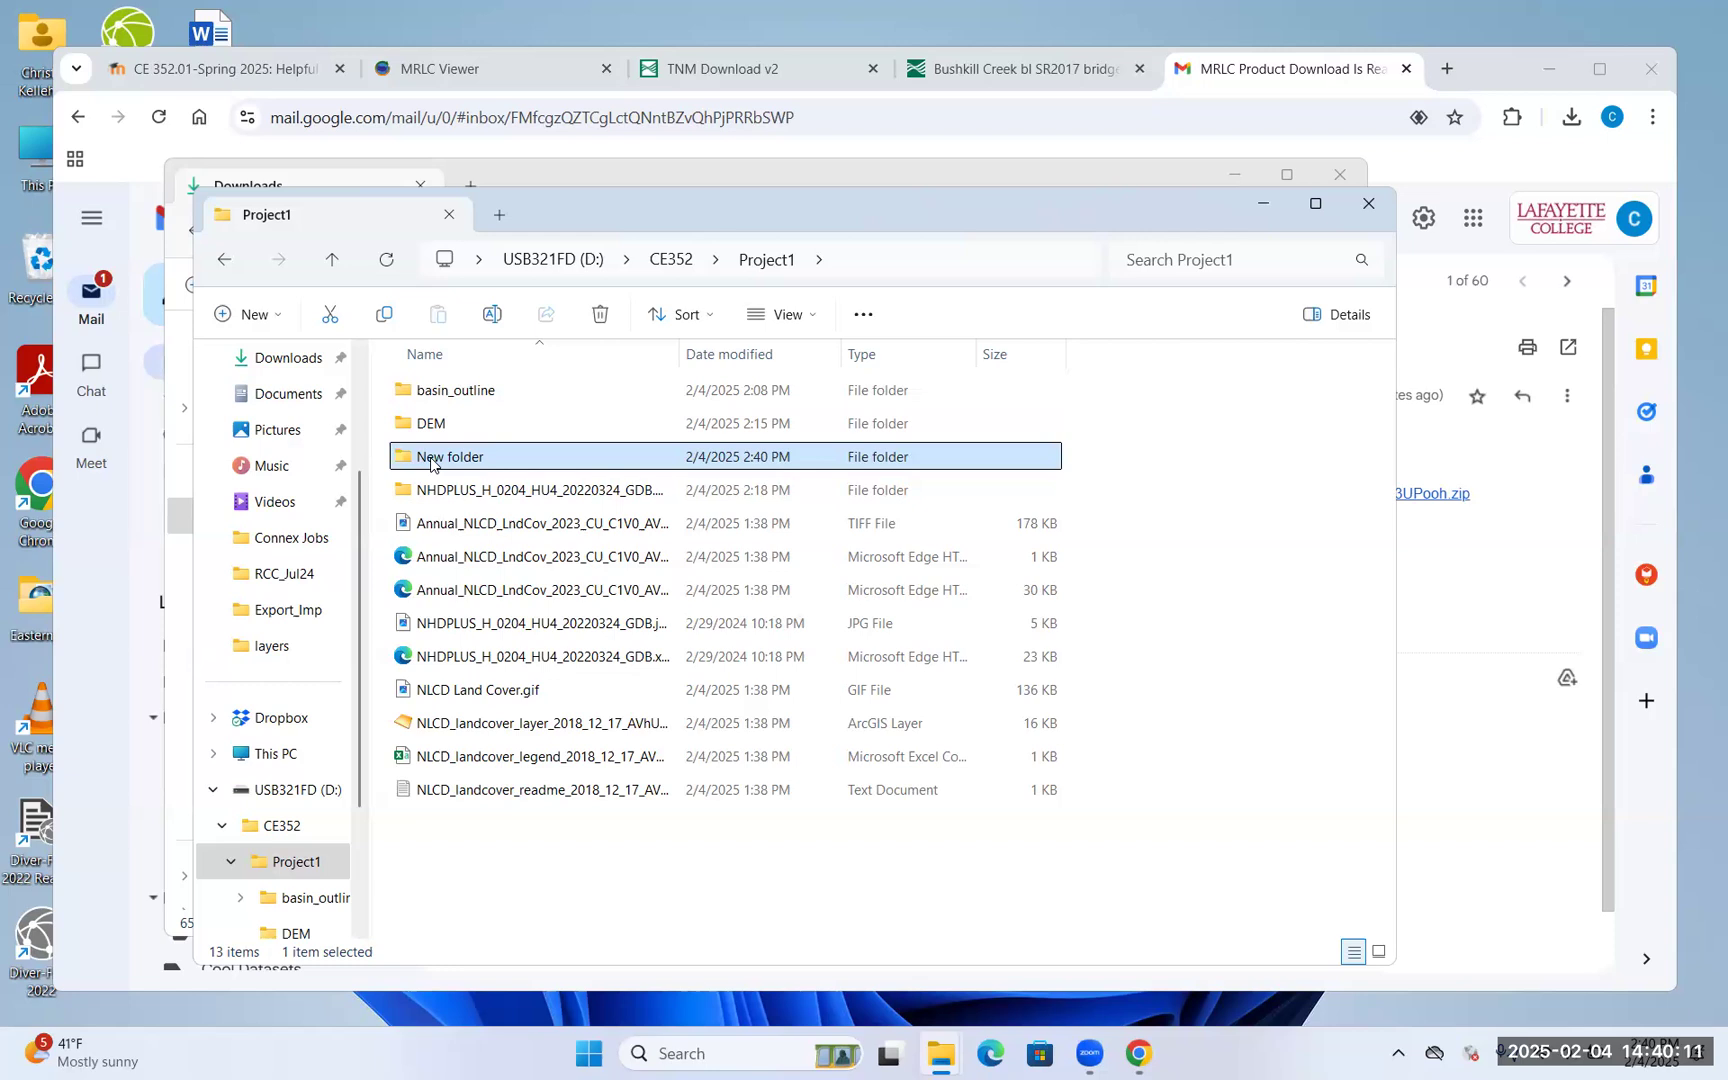
Move the nine loose land-cover and NHDPLUS files into New folder
left_click(464, 520)
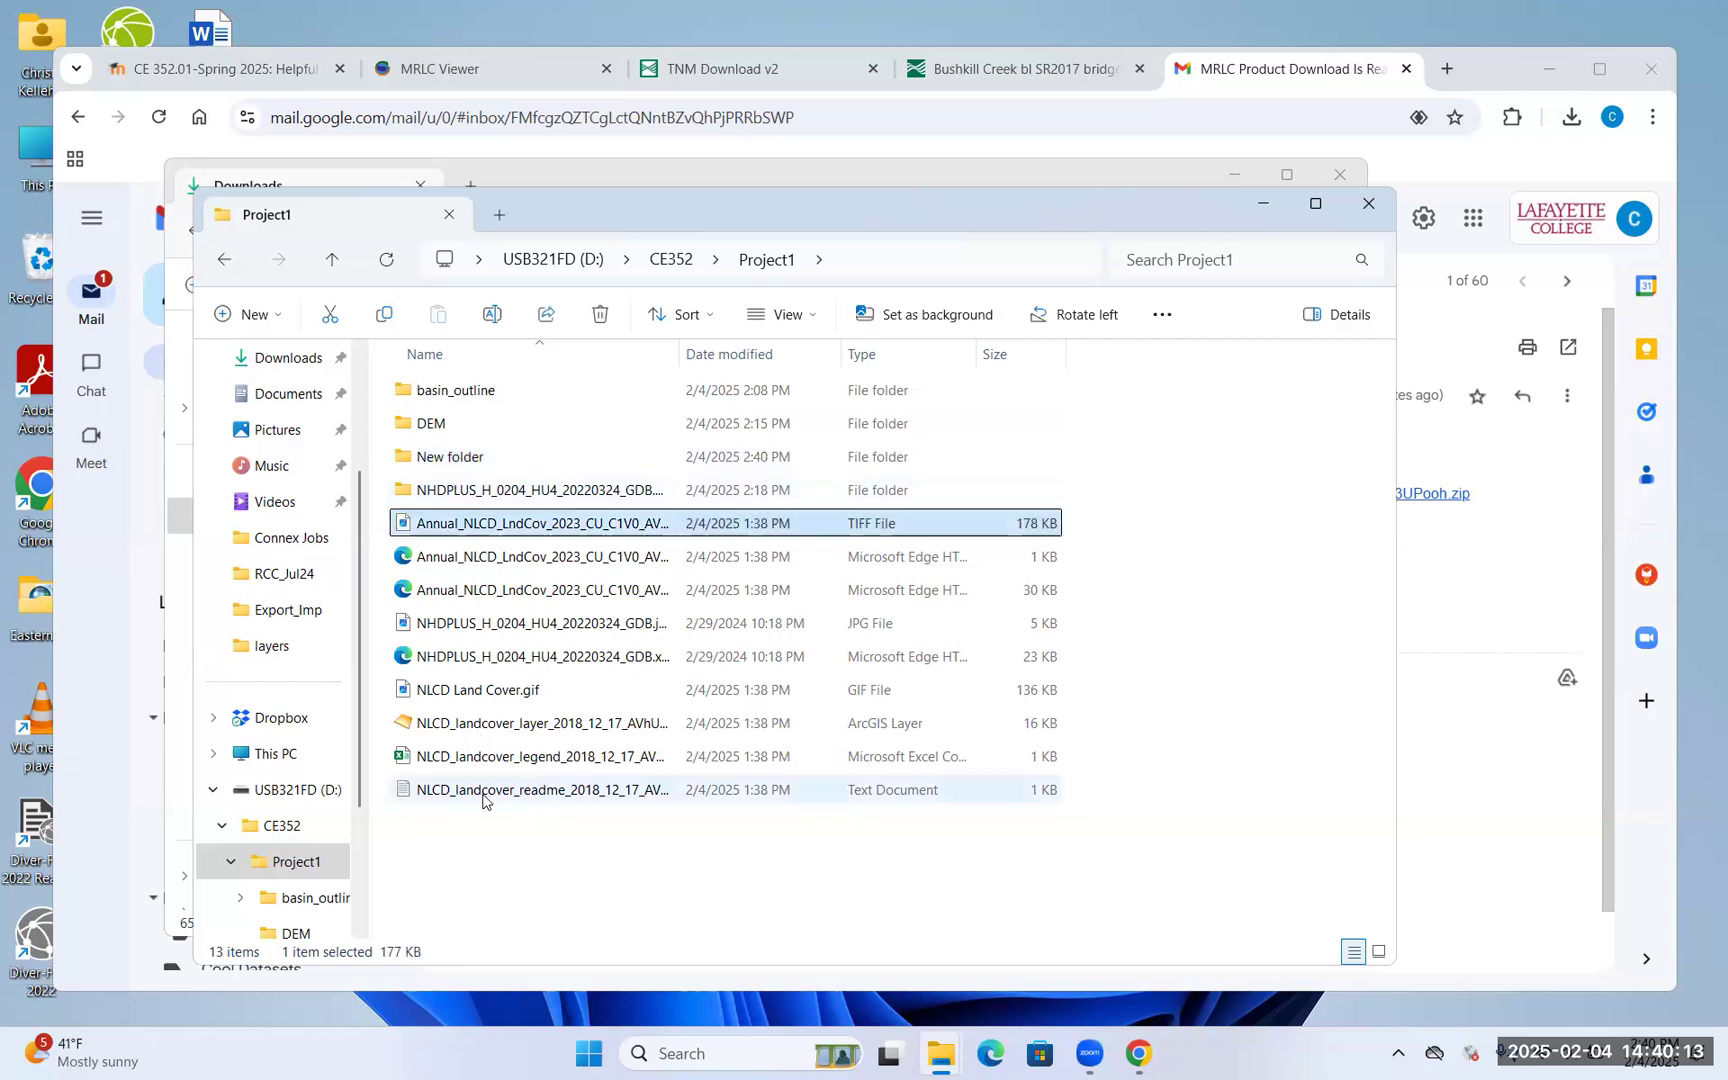
left_click(483, 796, "shift")
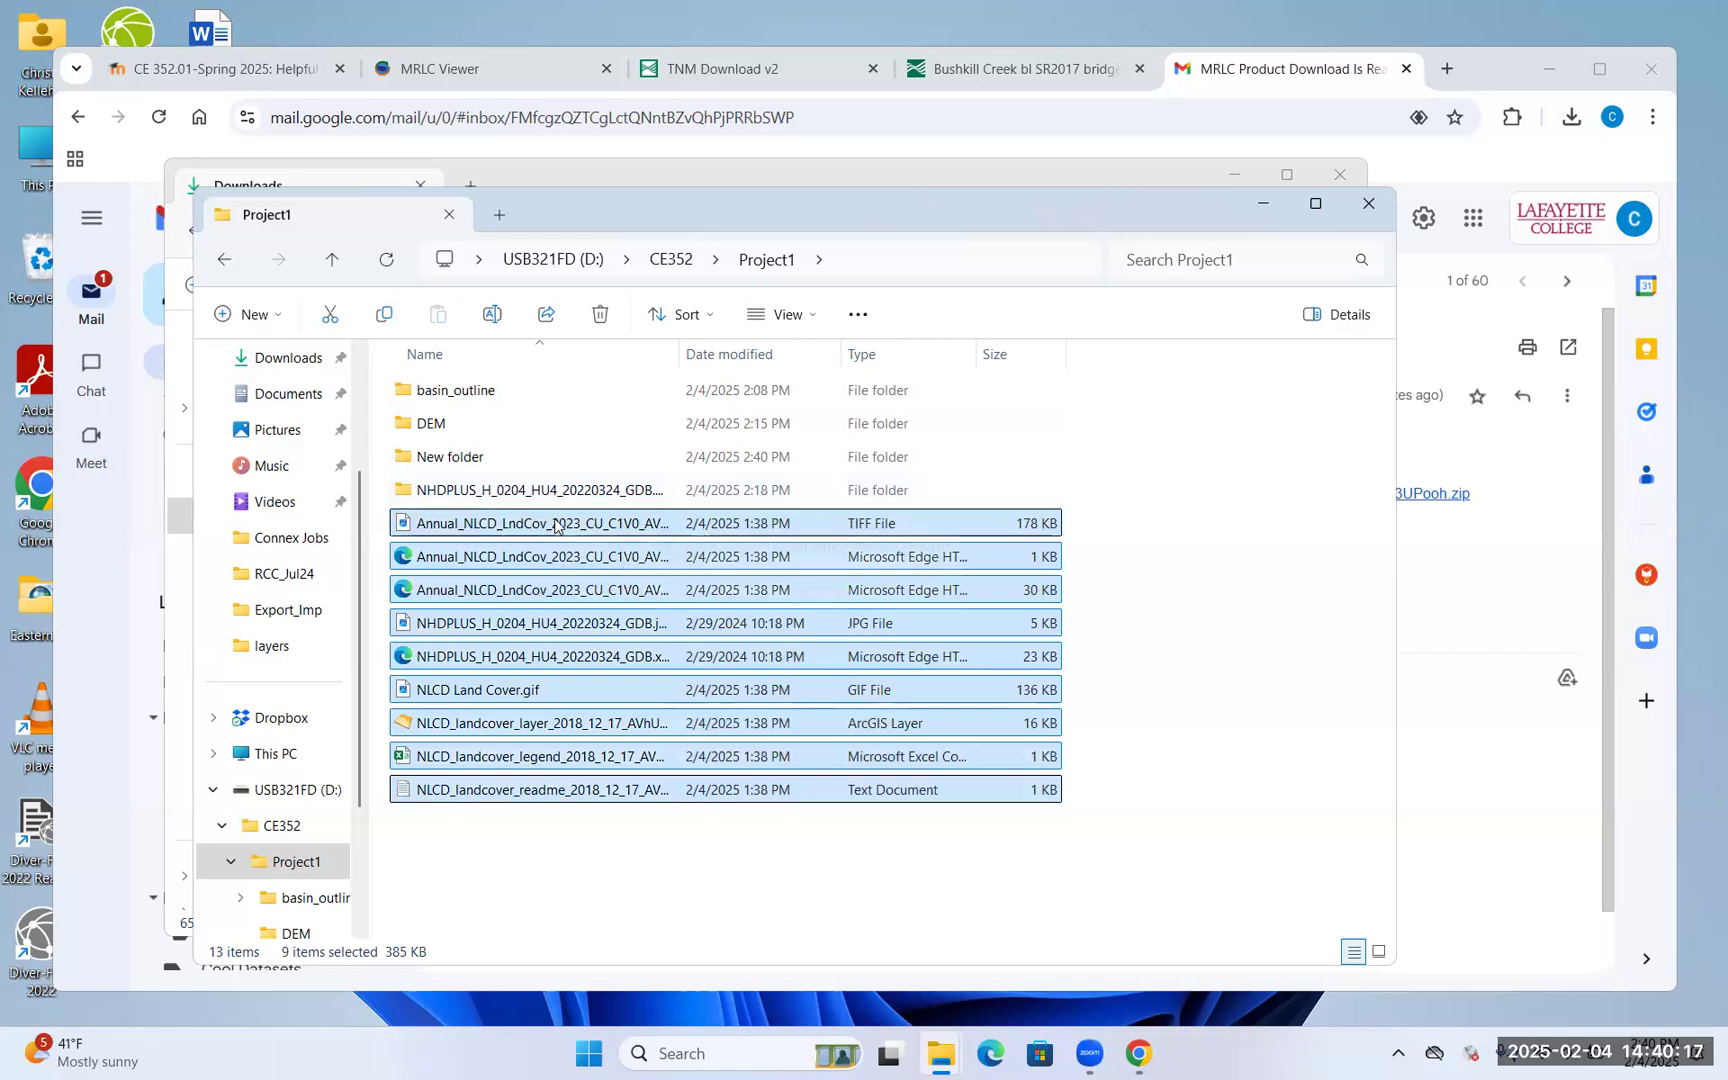
left_click_drag(555, 525, 466, 465)
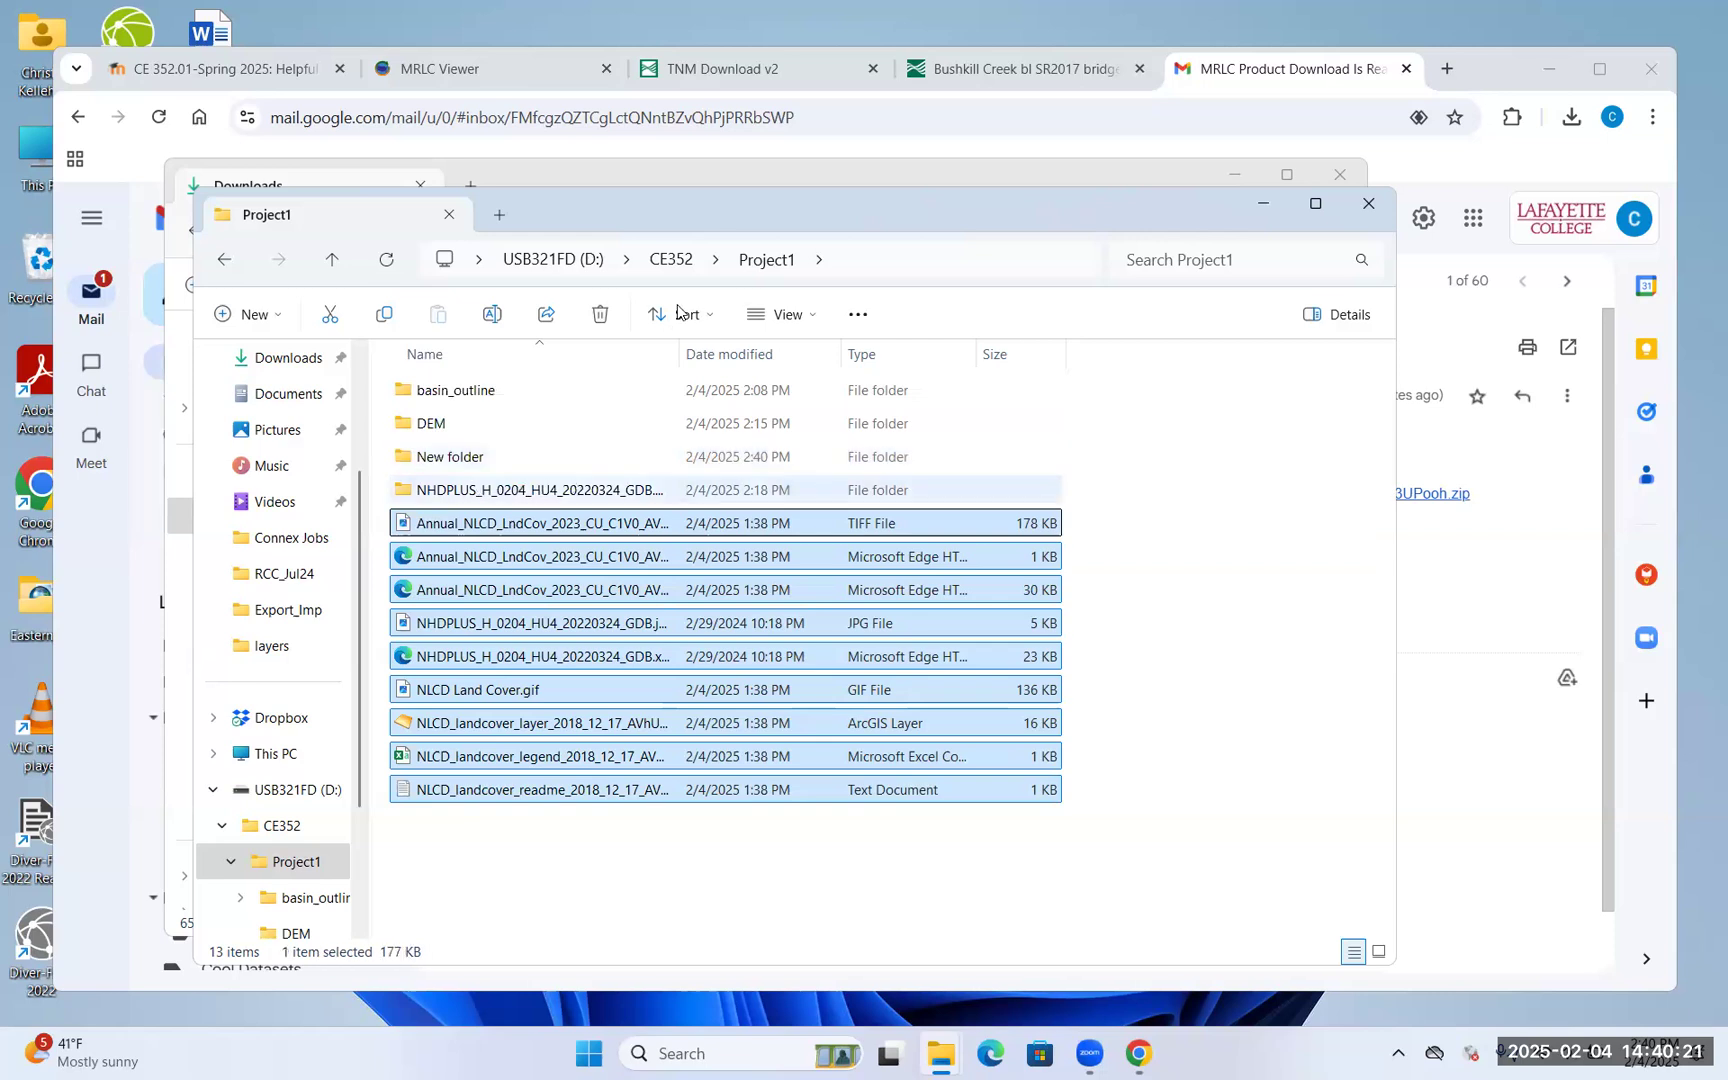
left_click(675, 260)
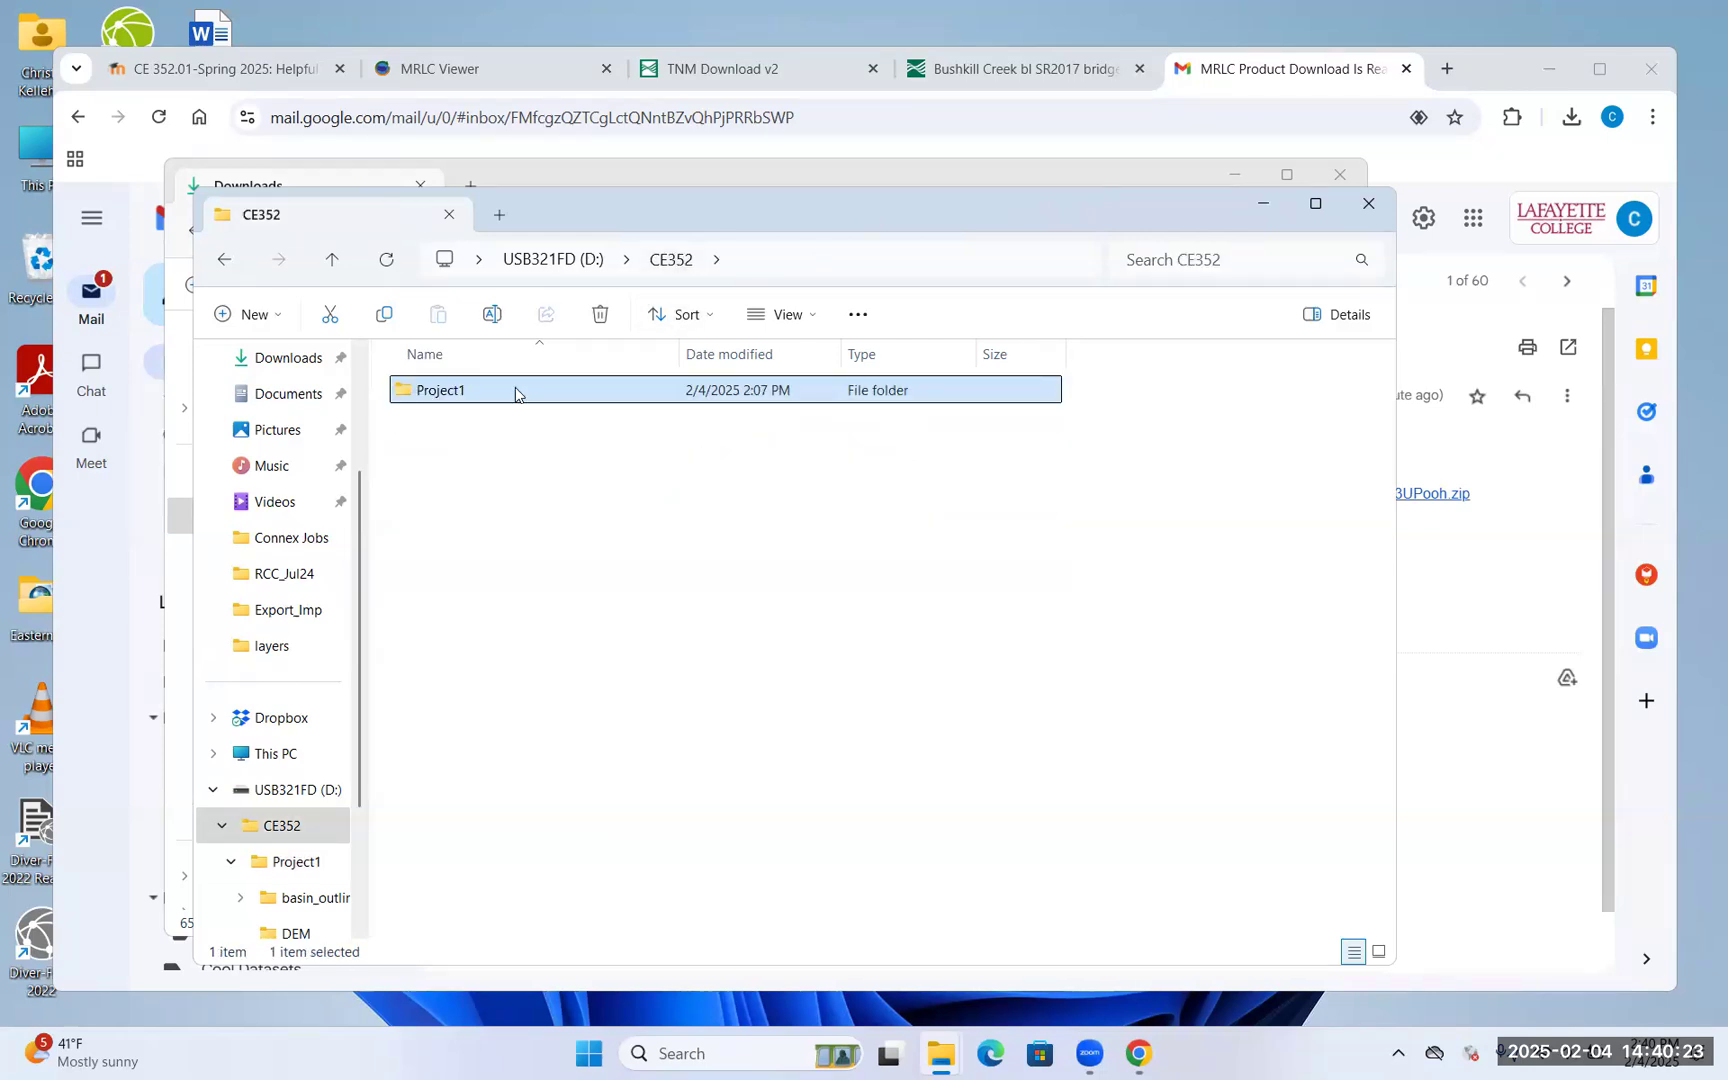
Check the contents of New folder and the NLCD2023 folder in Project1
double_click(514, 387)
double_click(477, 459)
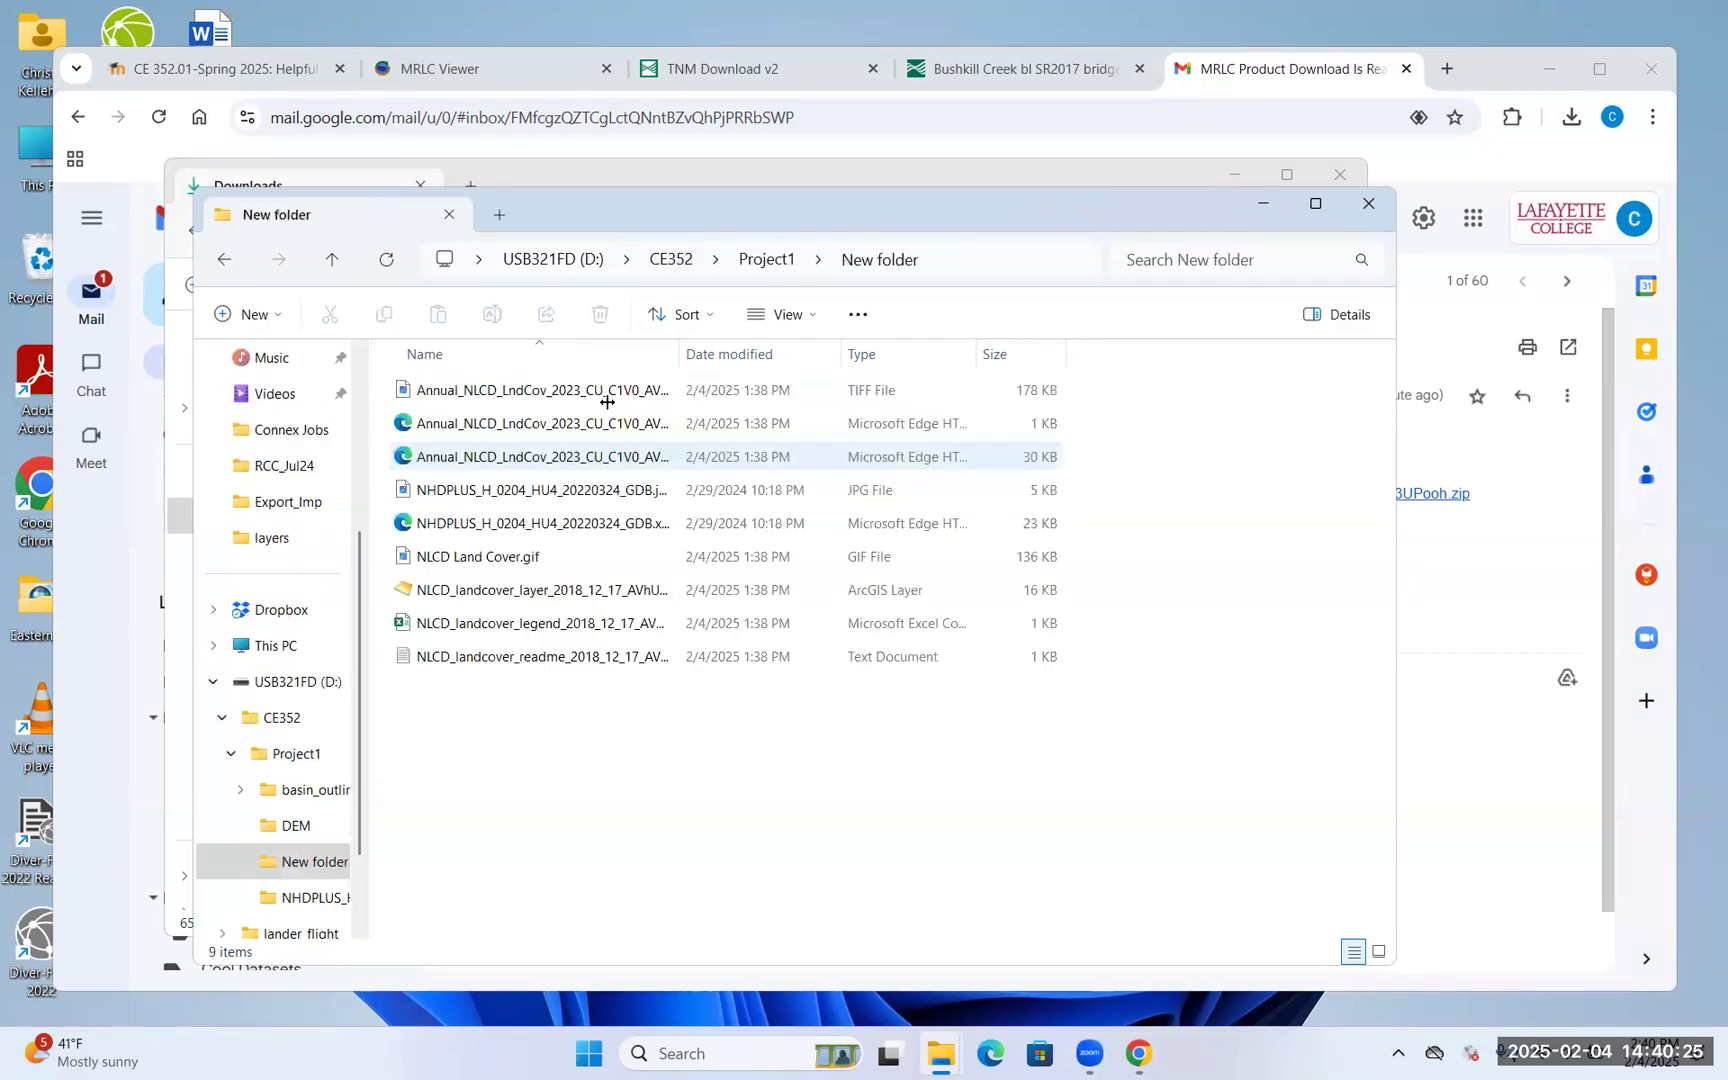
left_click(768, 262)
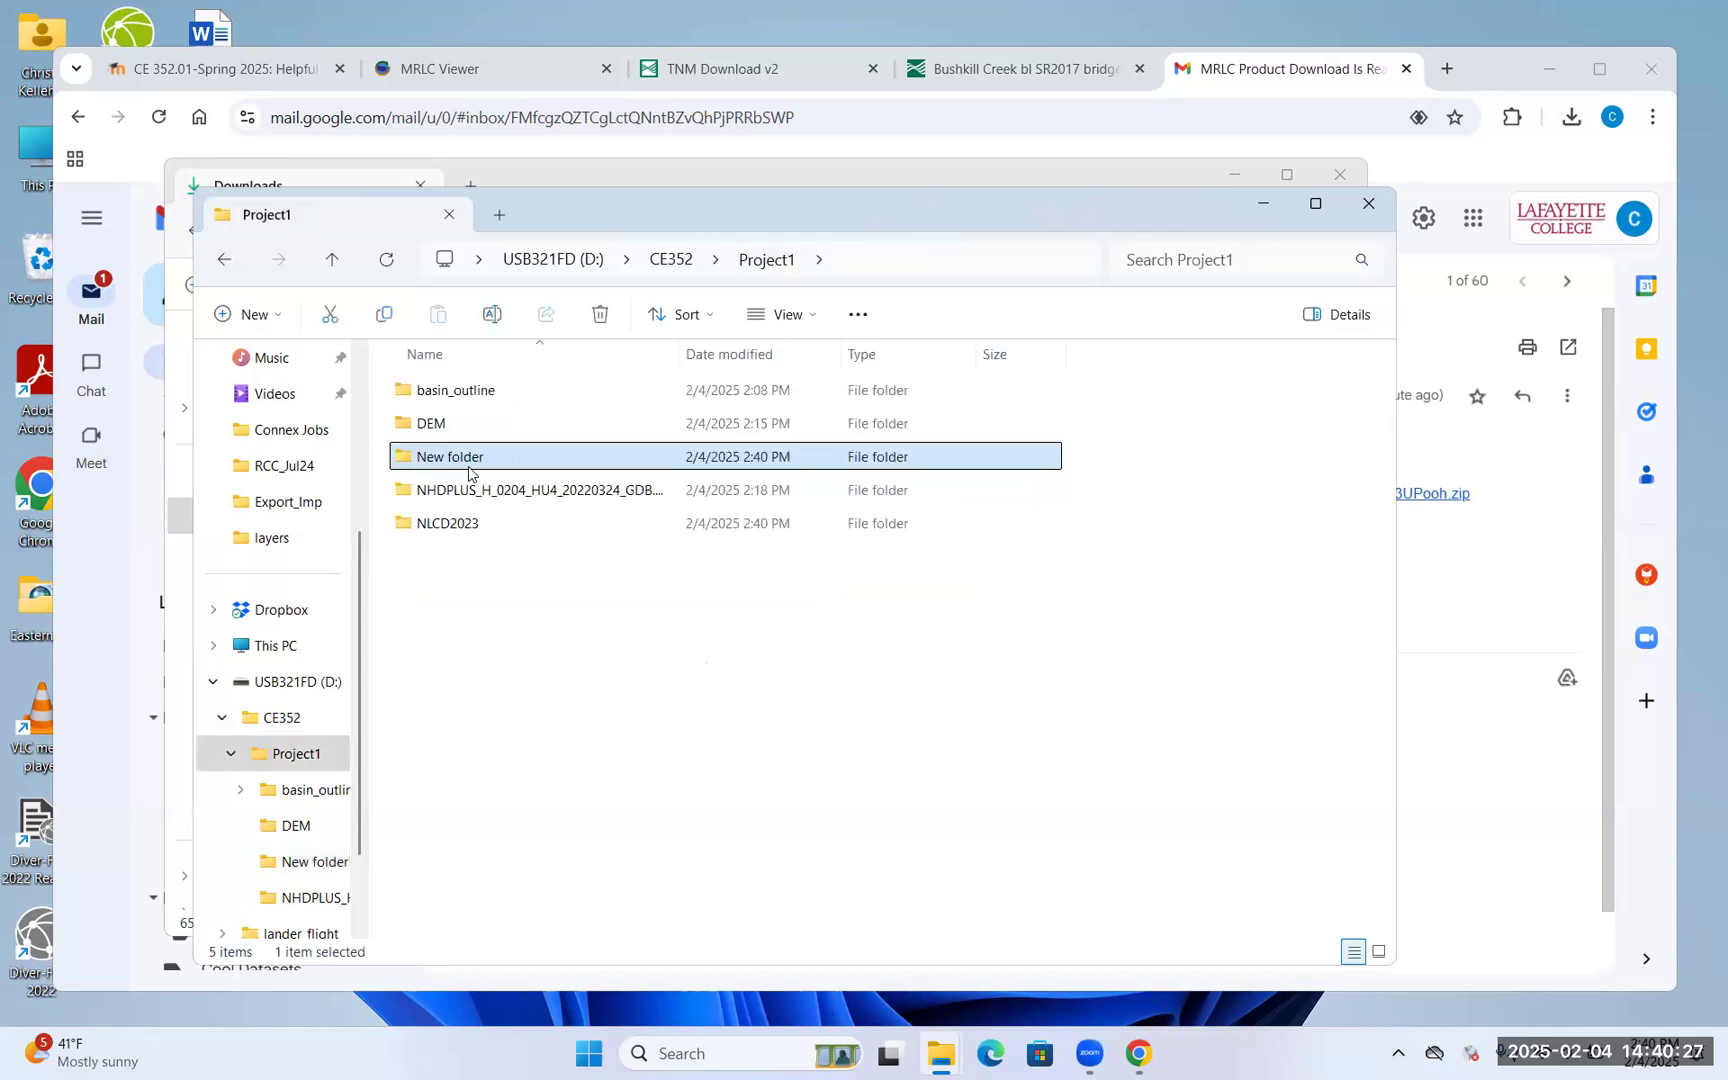
double_click(528, 524)
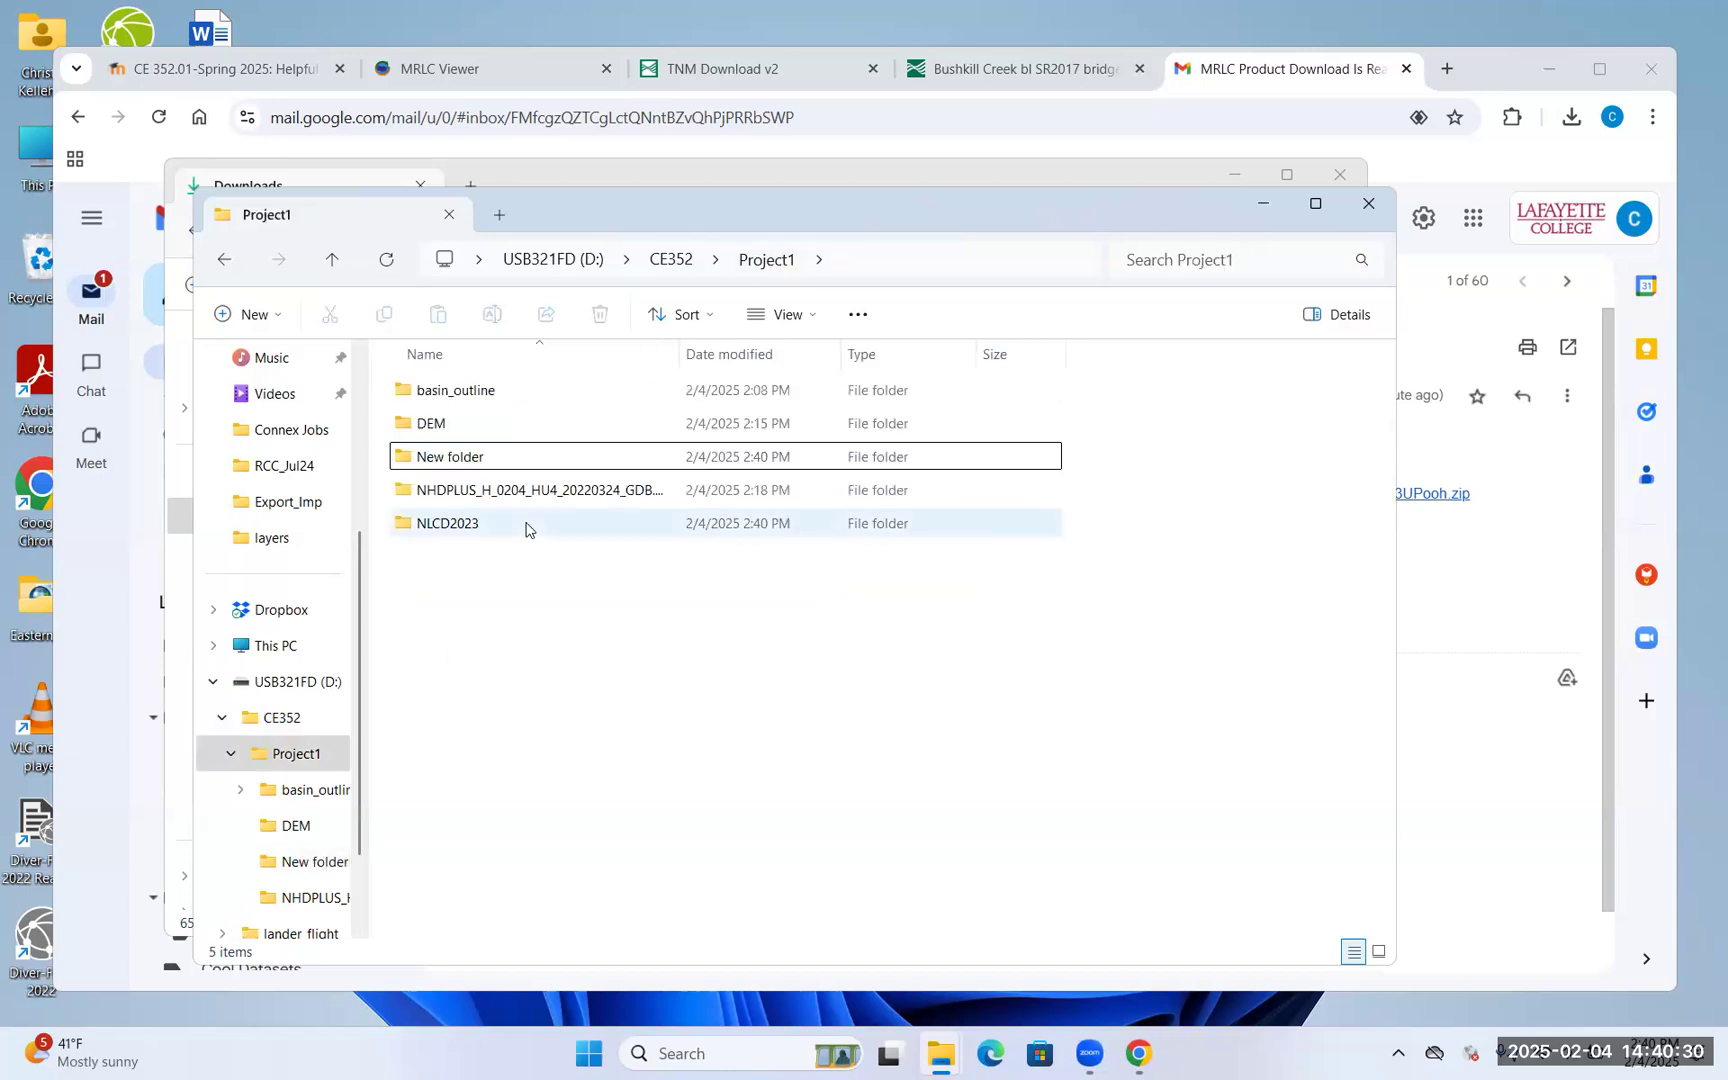
left_click(770, 260)
double_click(452, 458)
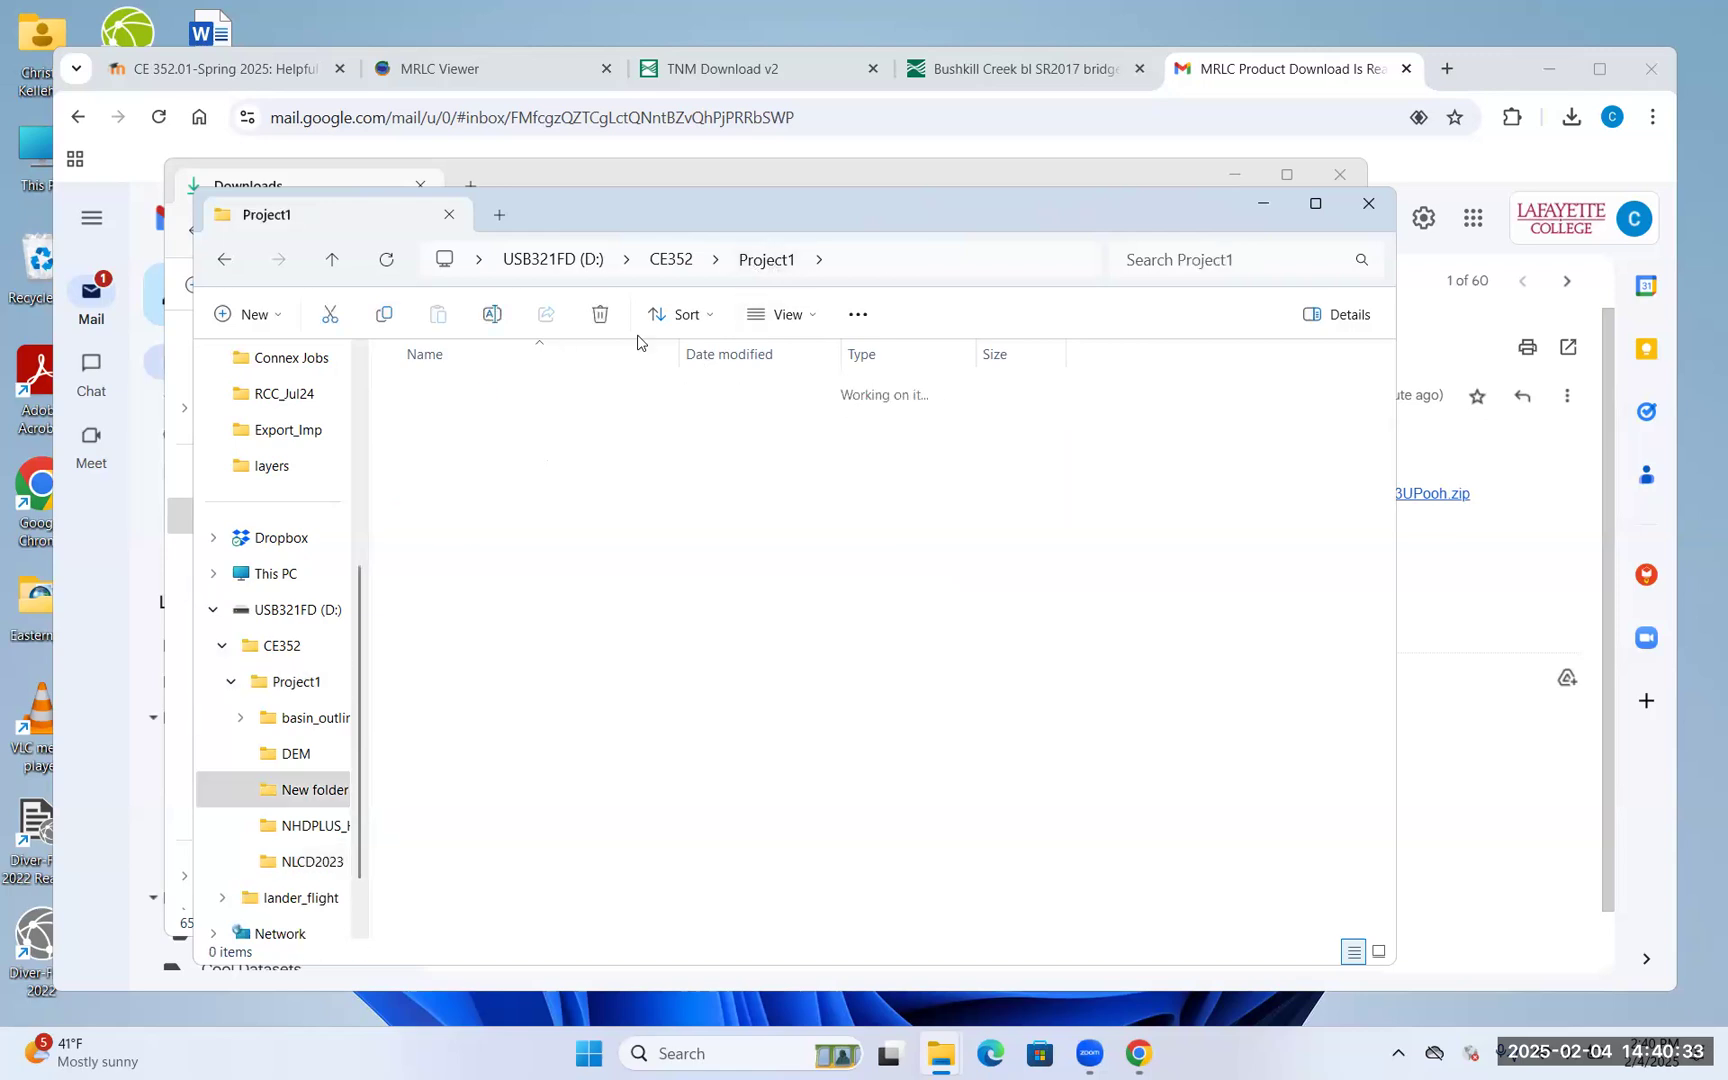
left_click(765, 260)
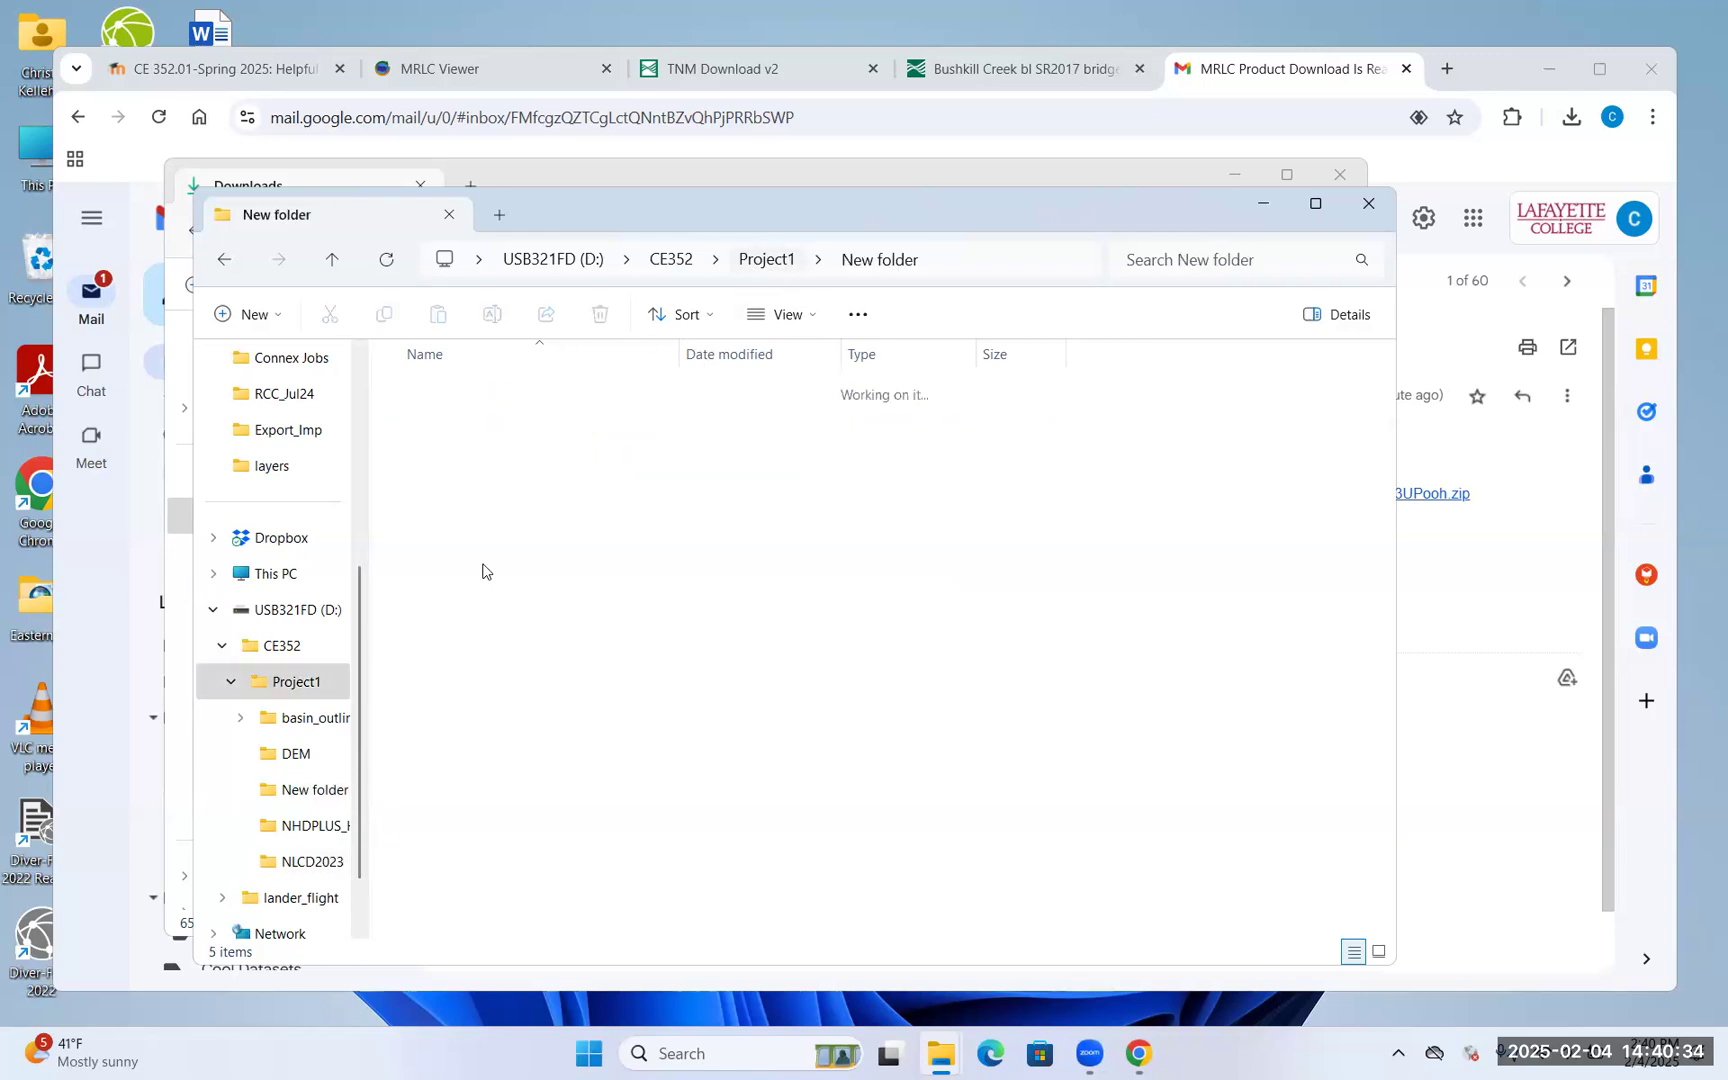
left_click(675, 262)
double_click(493, 398)
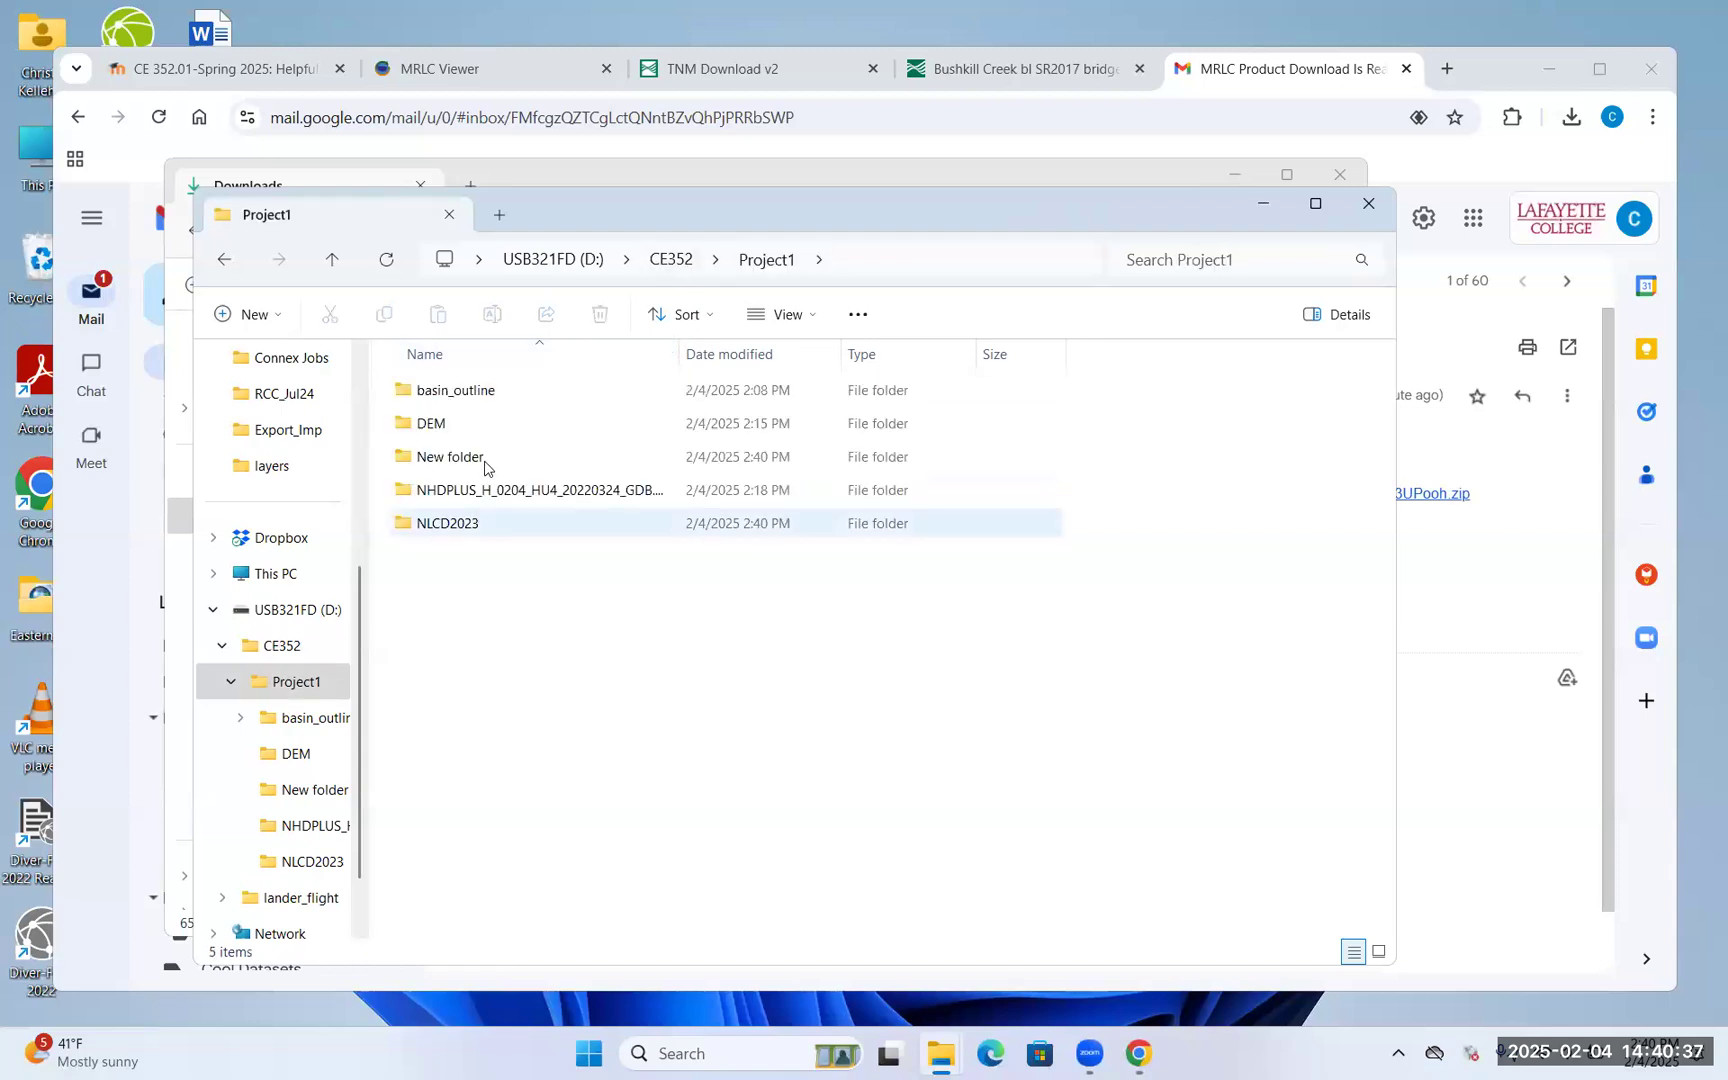
Rename New folder to NLCD_2023 and refresh the Project1 listing
left_click(442, 462)
left_click(442, 462)
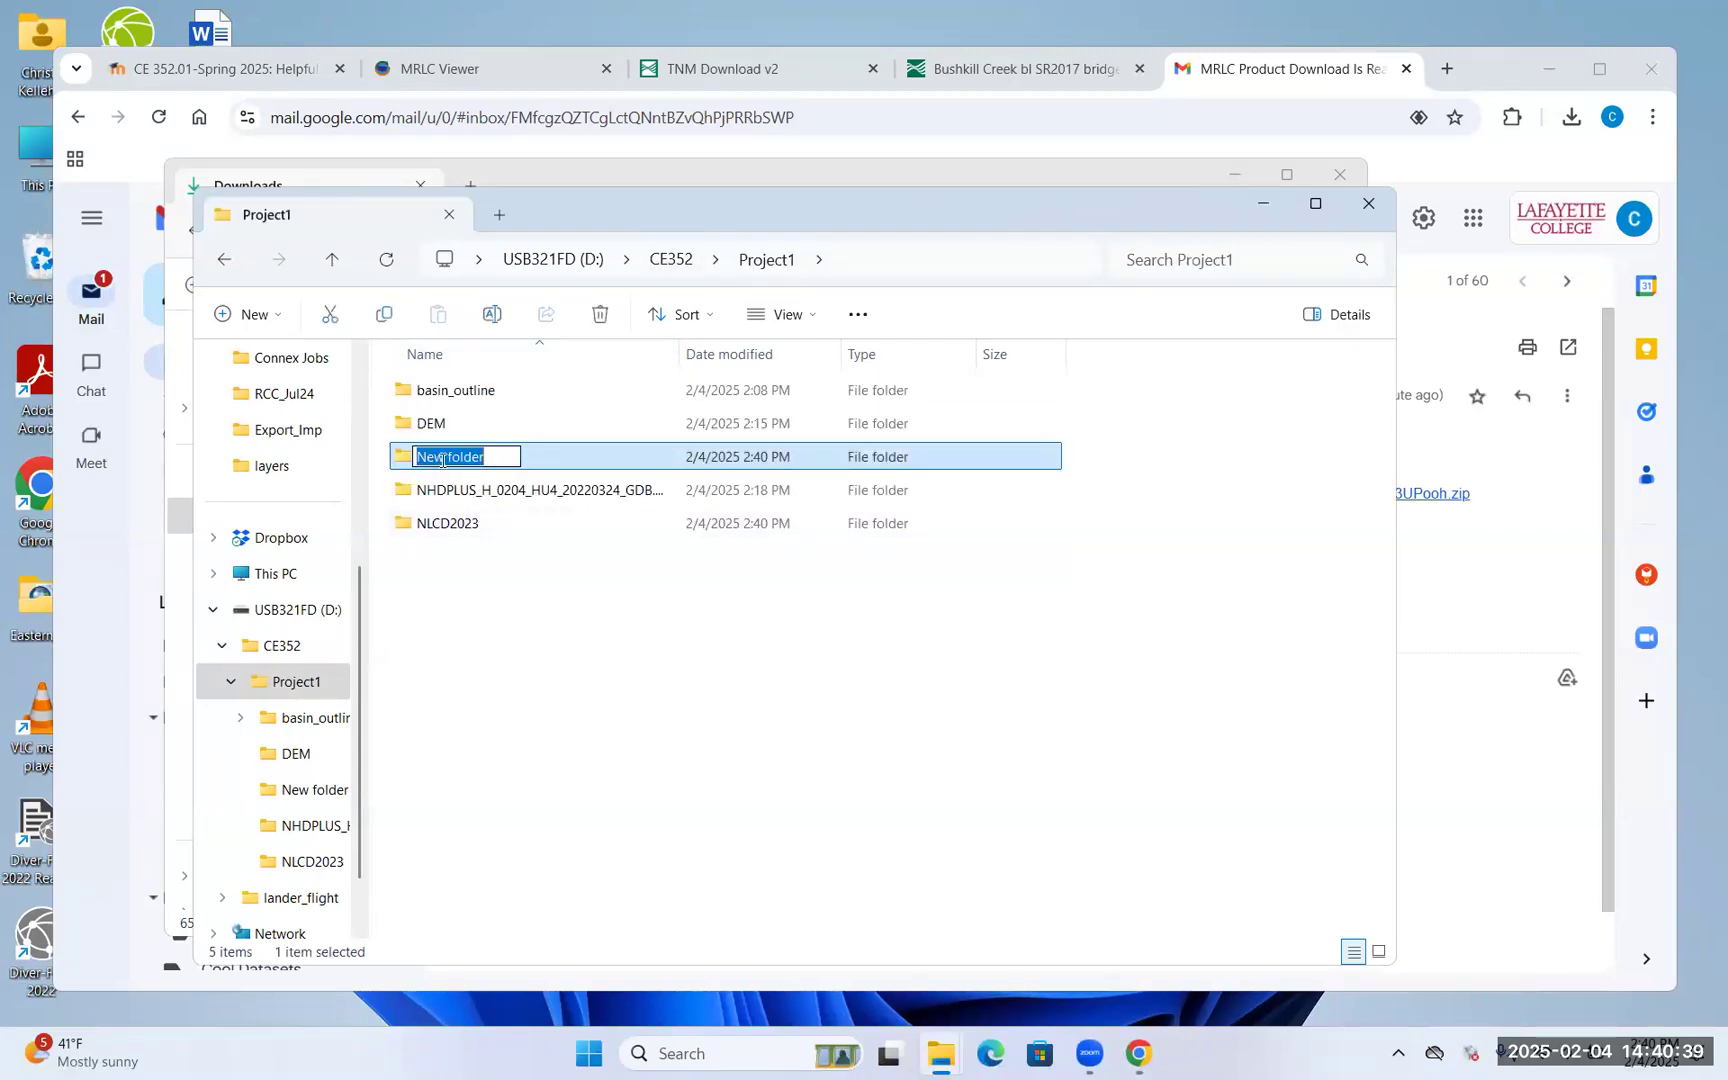
type("NLDD_2019")
key("Escape")
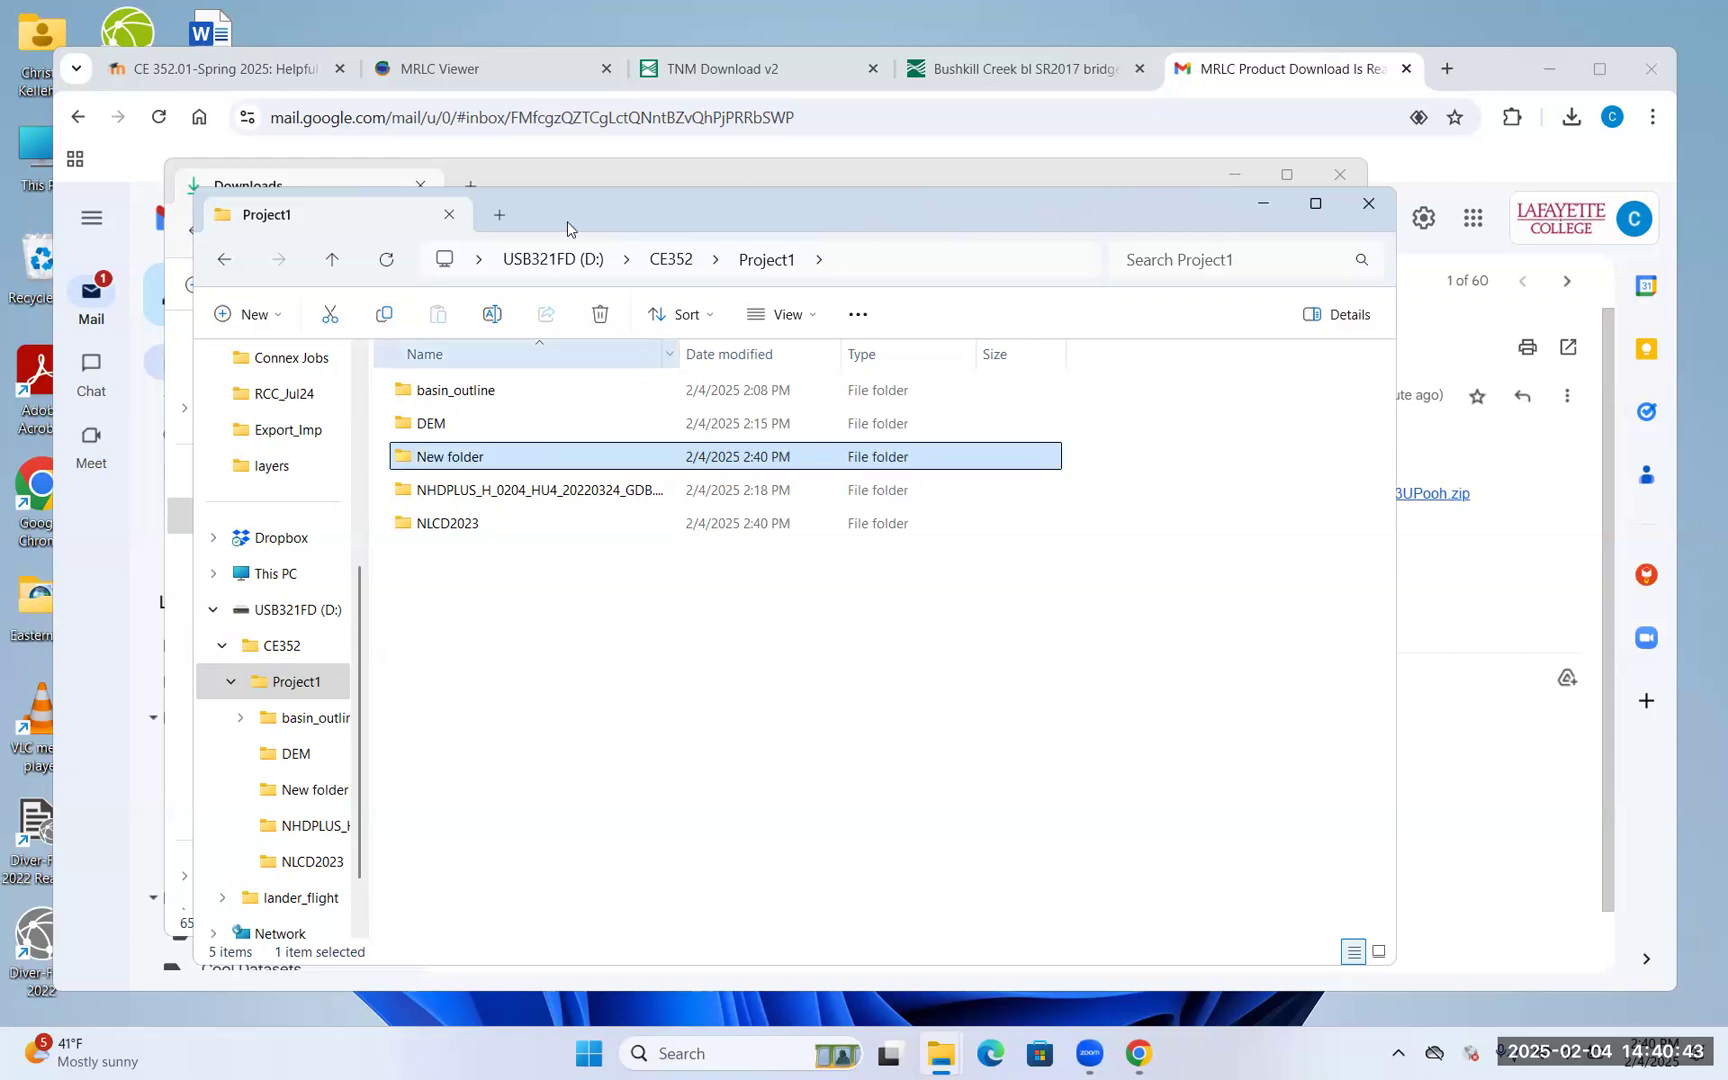
left_click(663, 262)
double_click(478, 390)
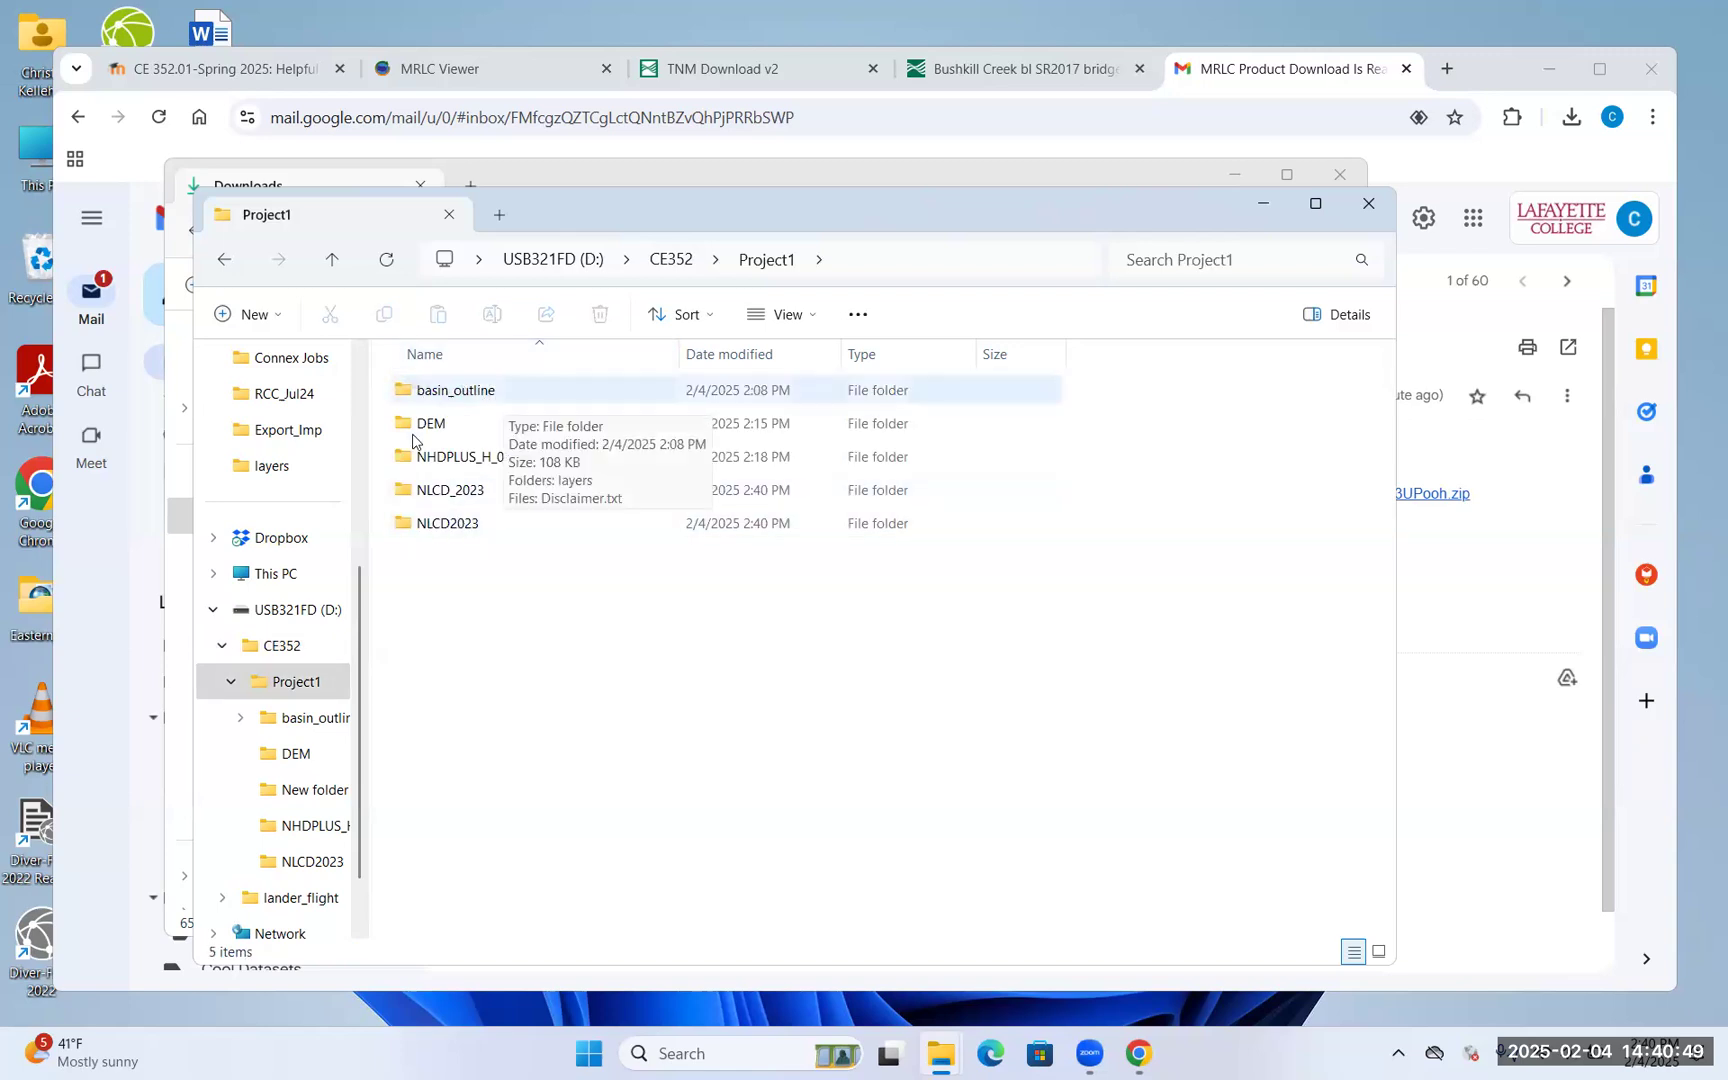
Rename the long-named NHDPLUS folder to NHDPlus_Hydro
left_click(436, 465)
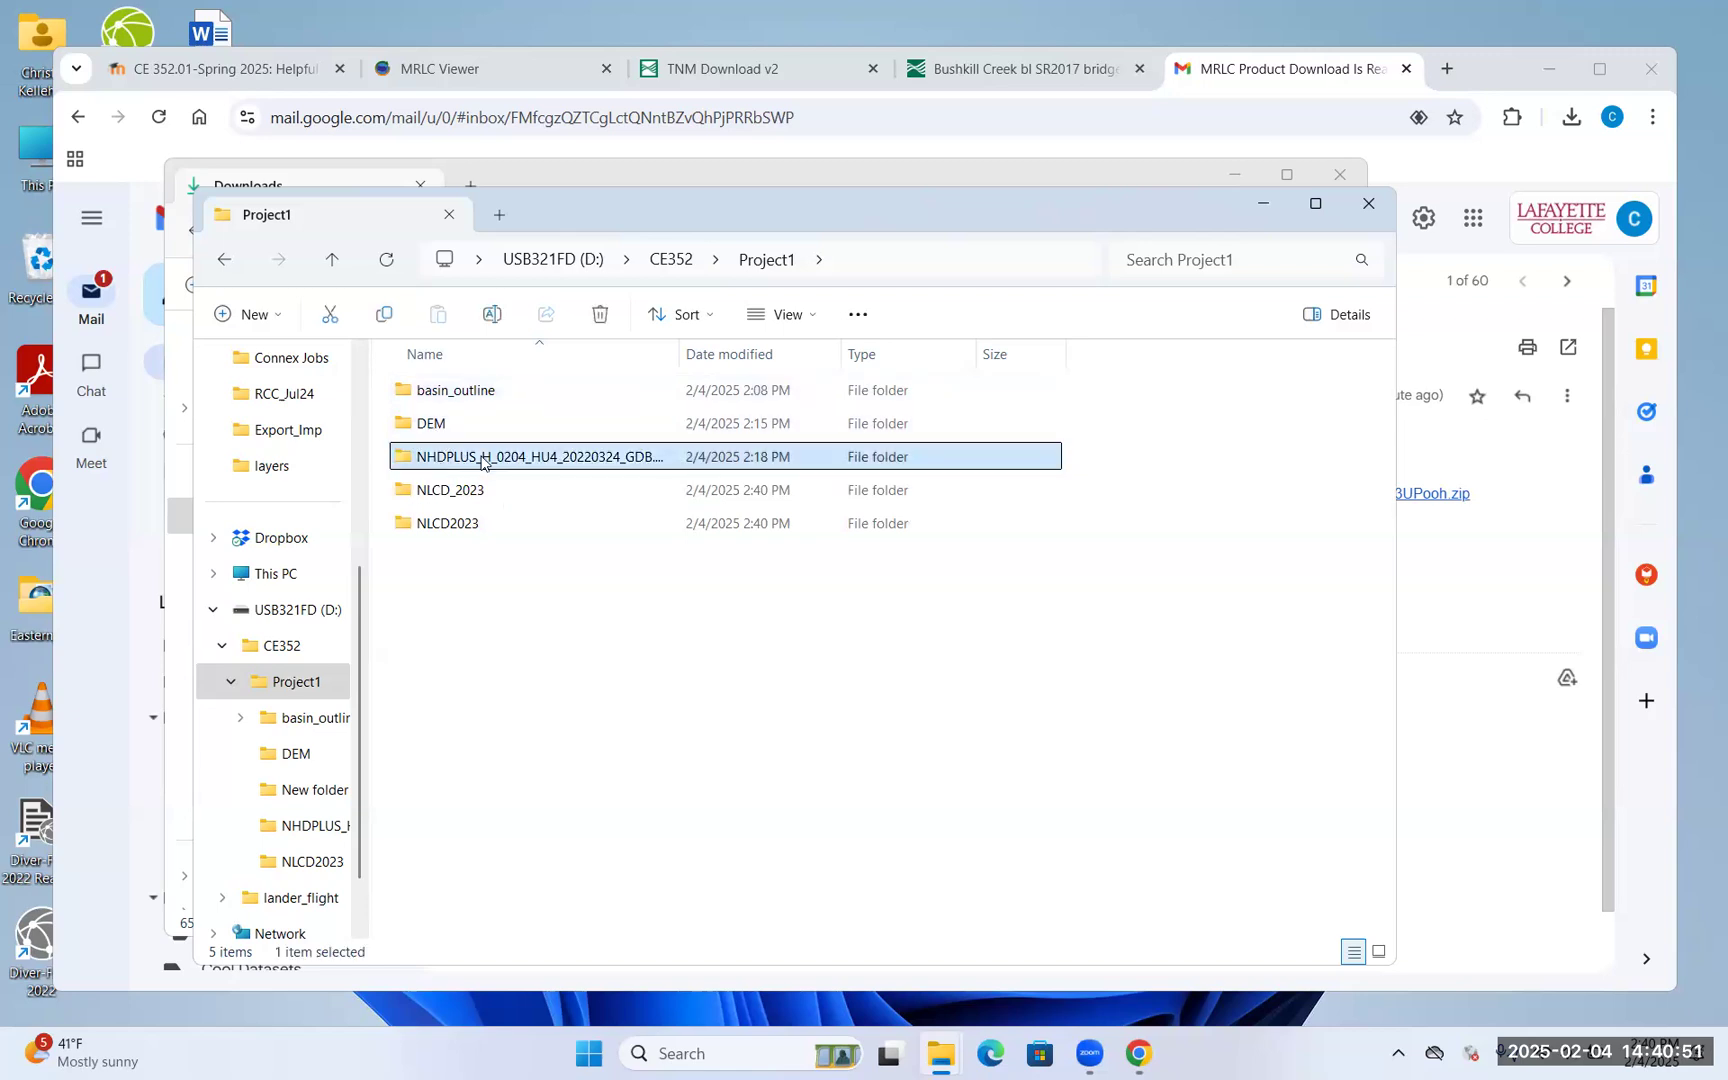
left_click(482, 455)
type("NHDP")
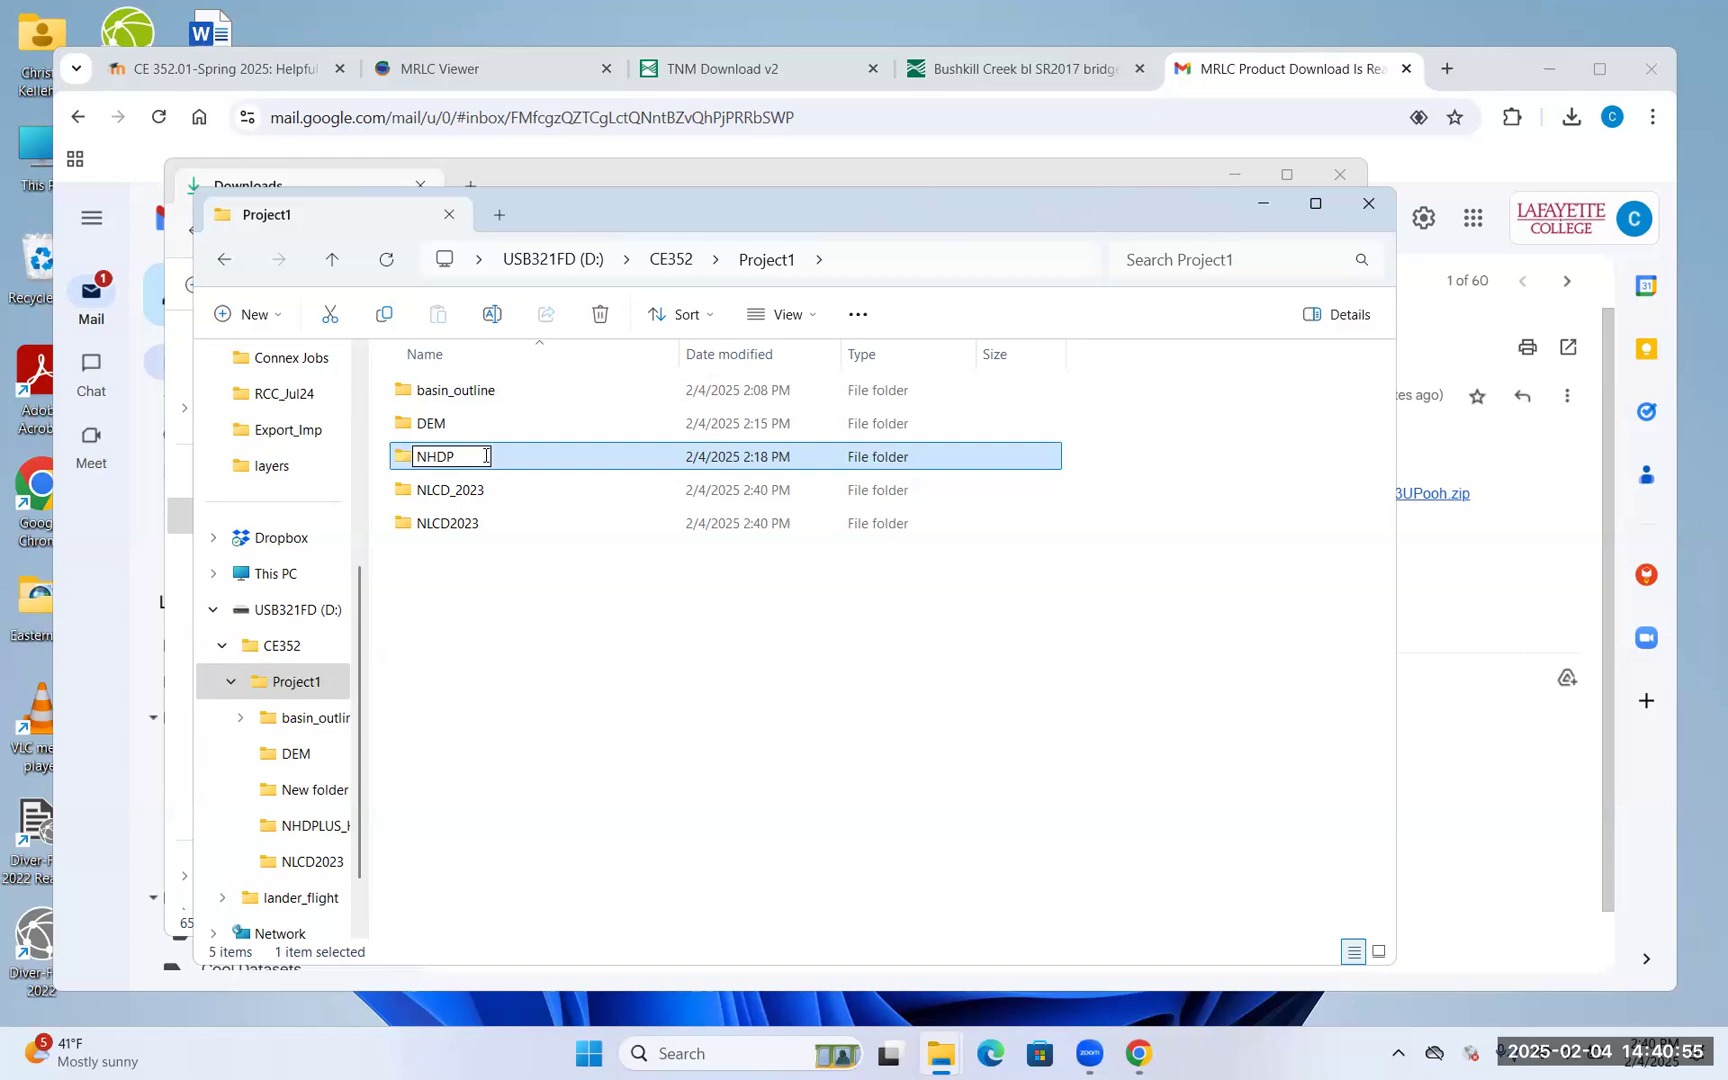
type("lus_Hydro")
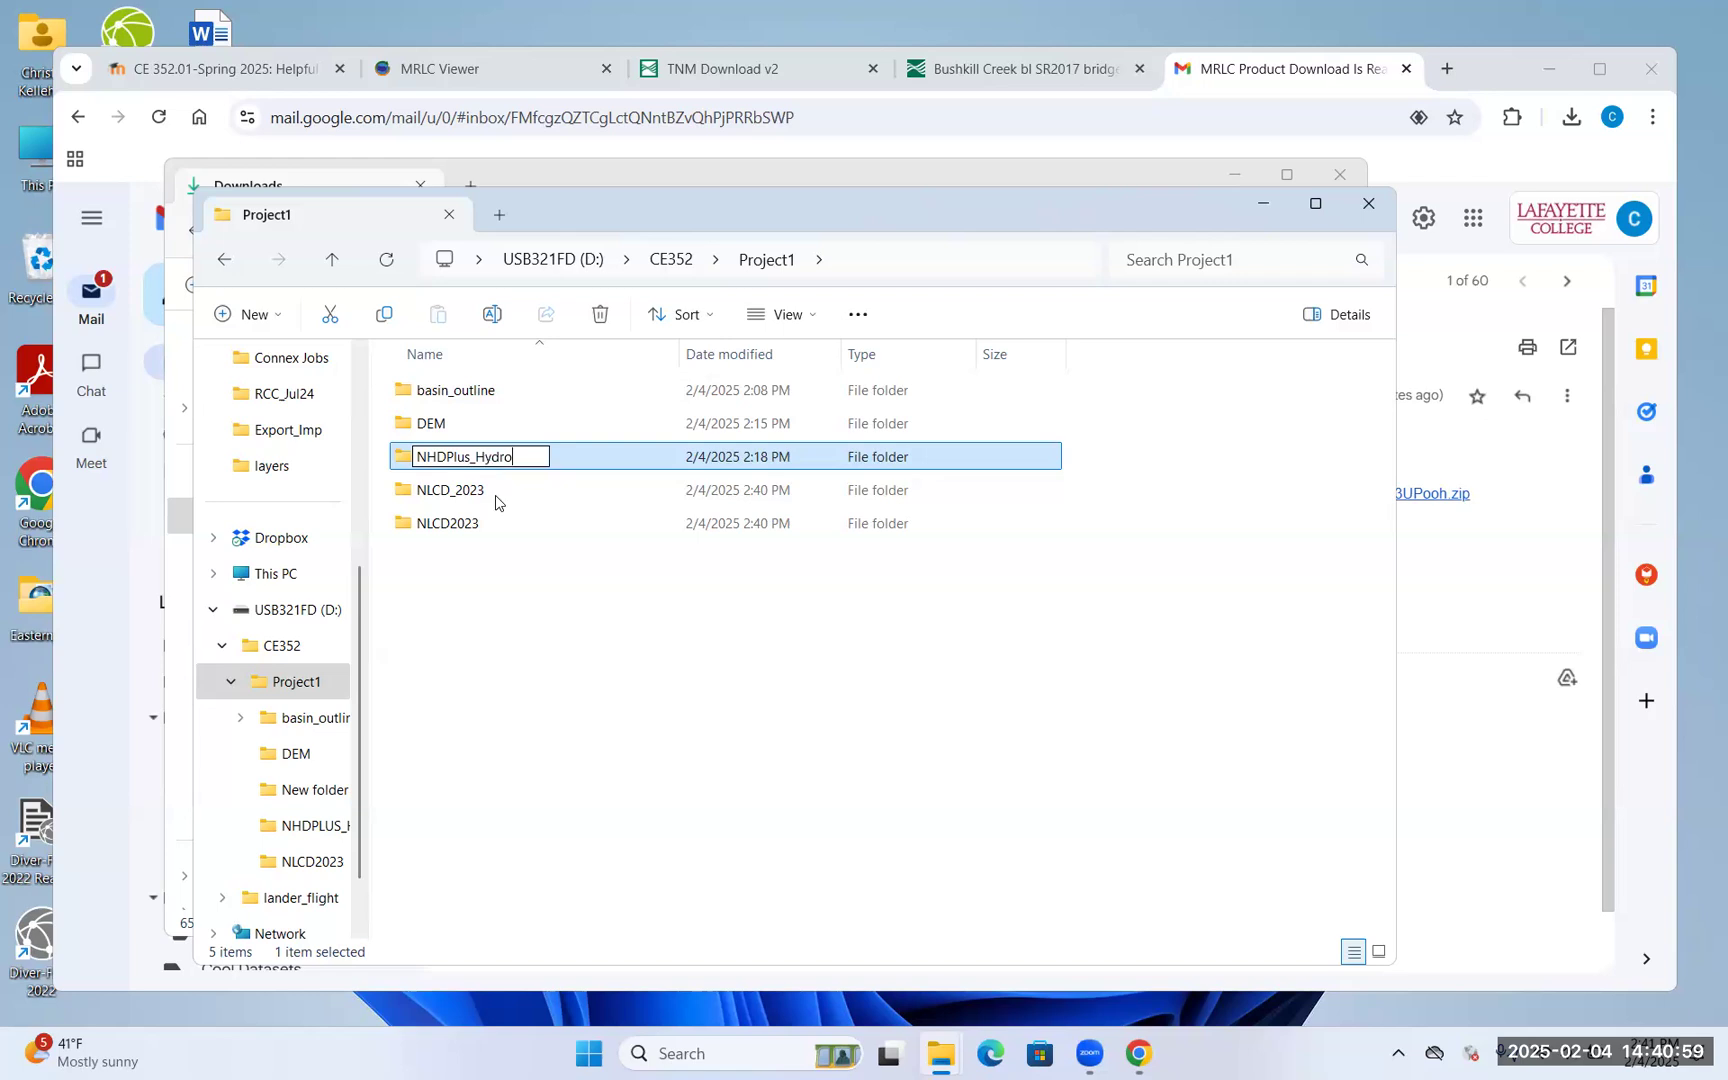
key("Escape")
left_click(671, 259)
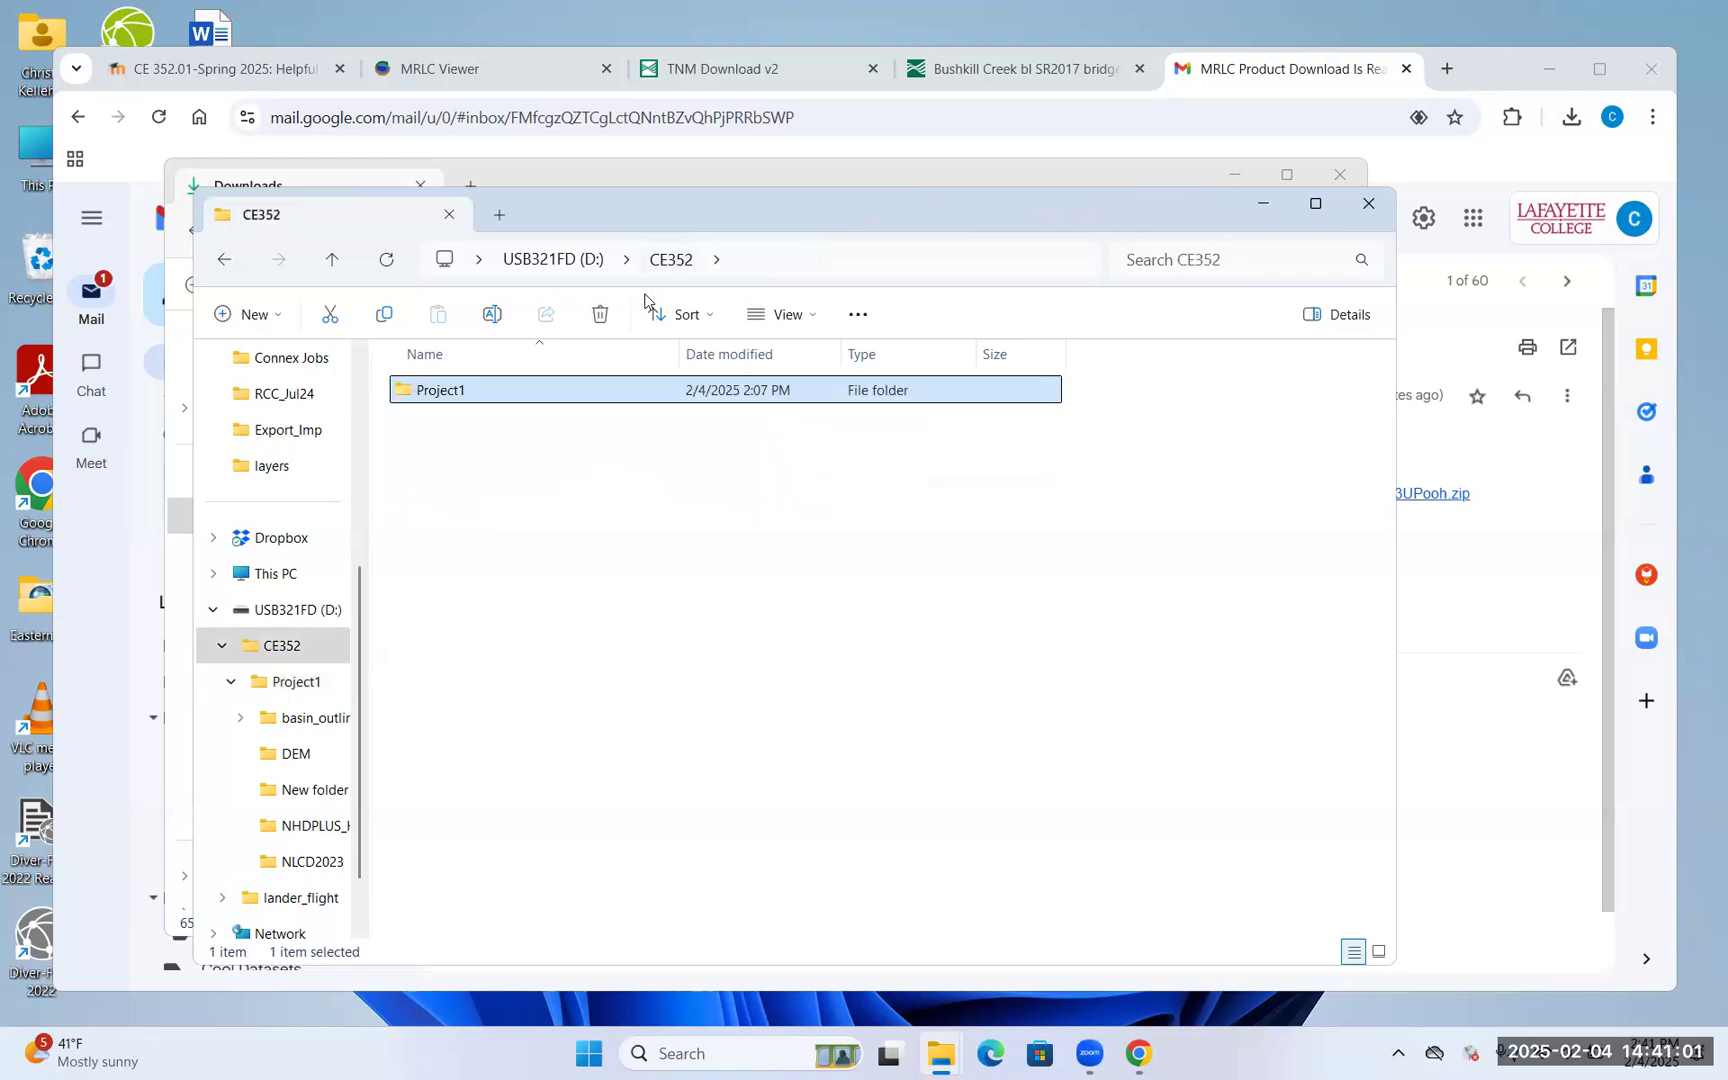
double_click(560, 390)
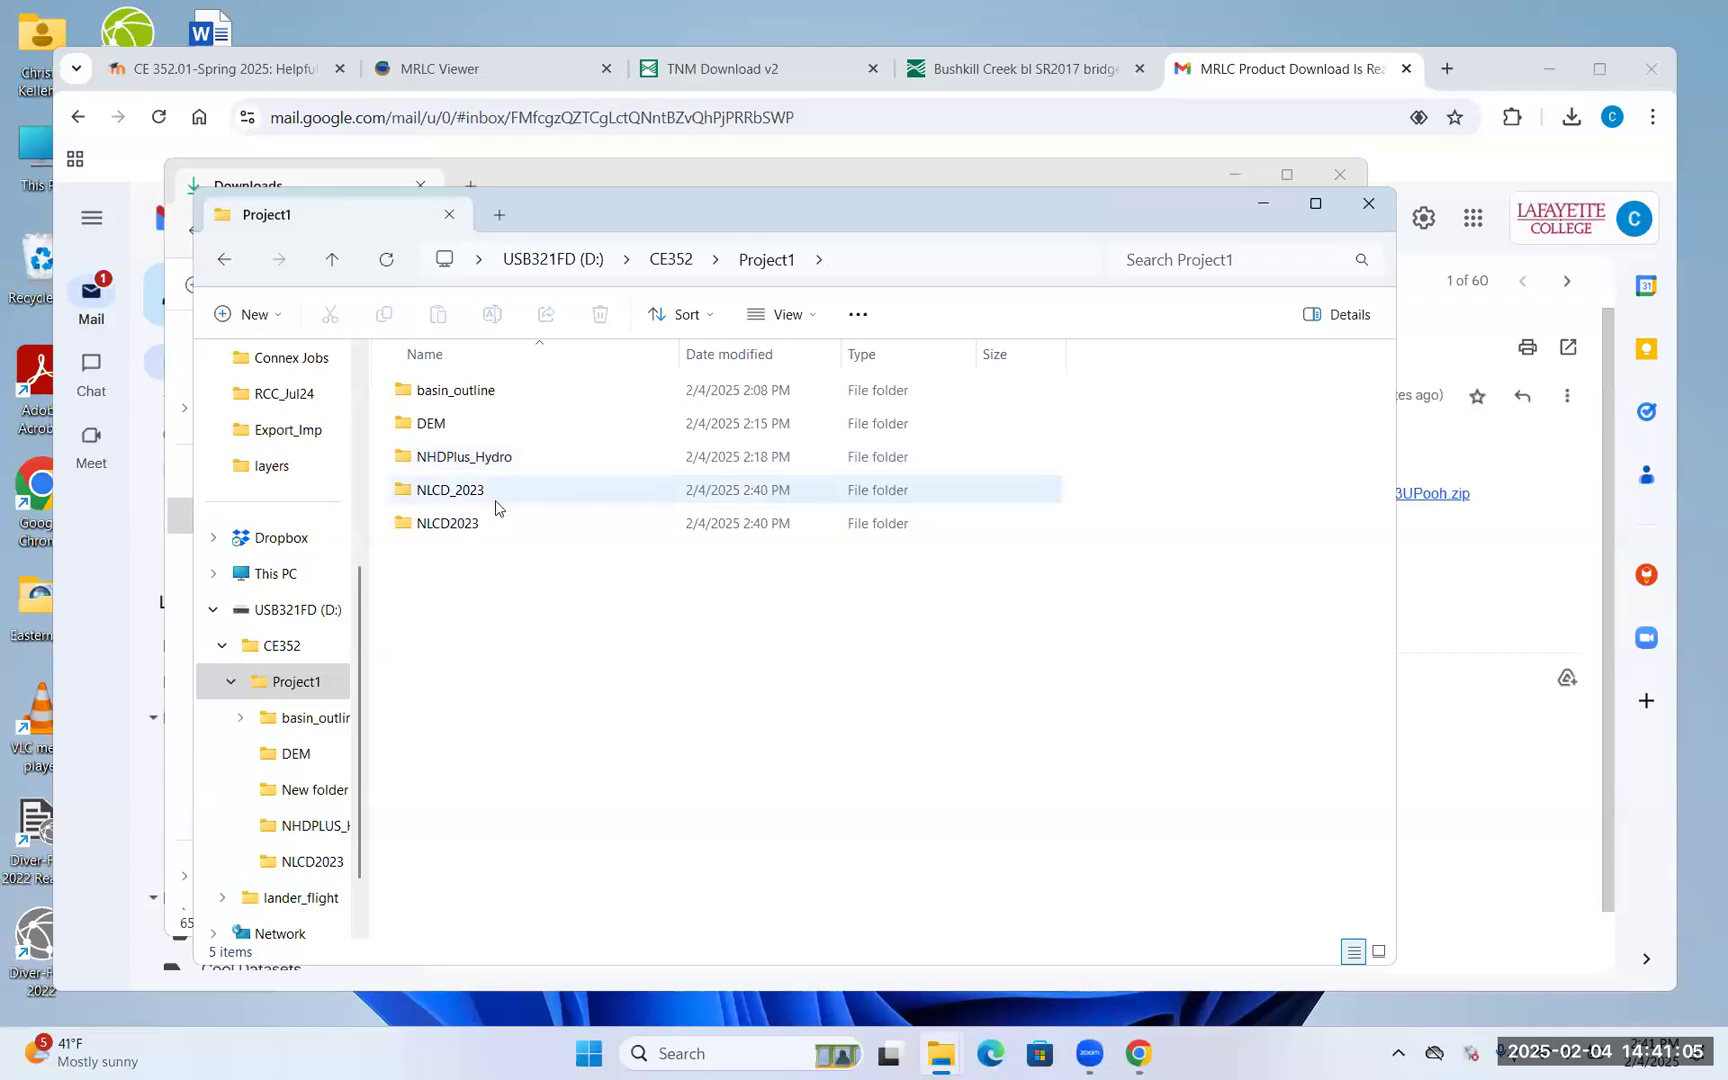
Permanently delete the empty NLCD2023 folder from Project1, then bring the Downloads window forward
double_click(470, 525)
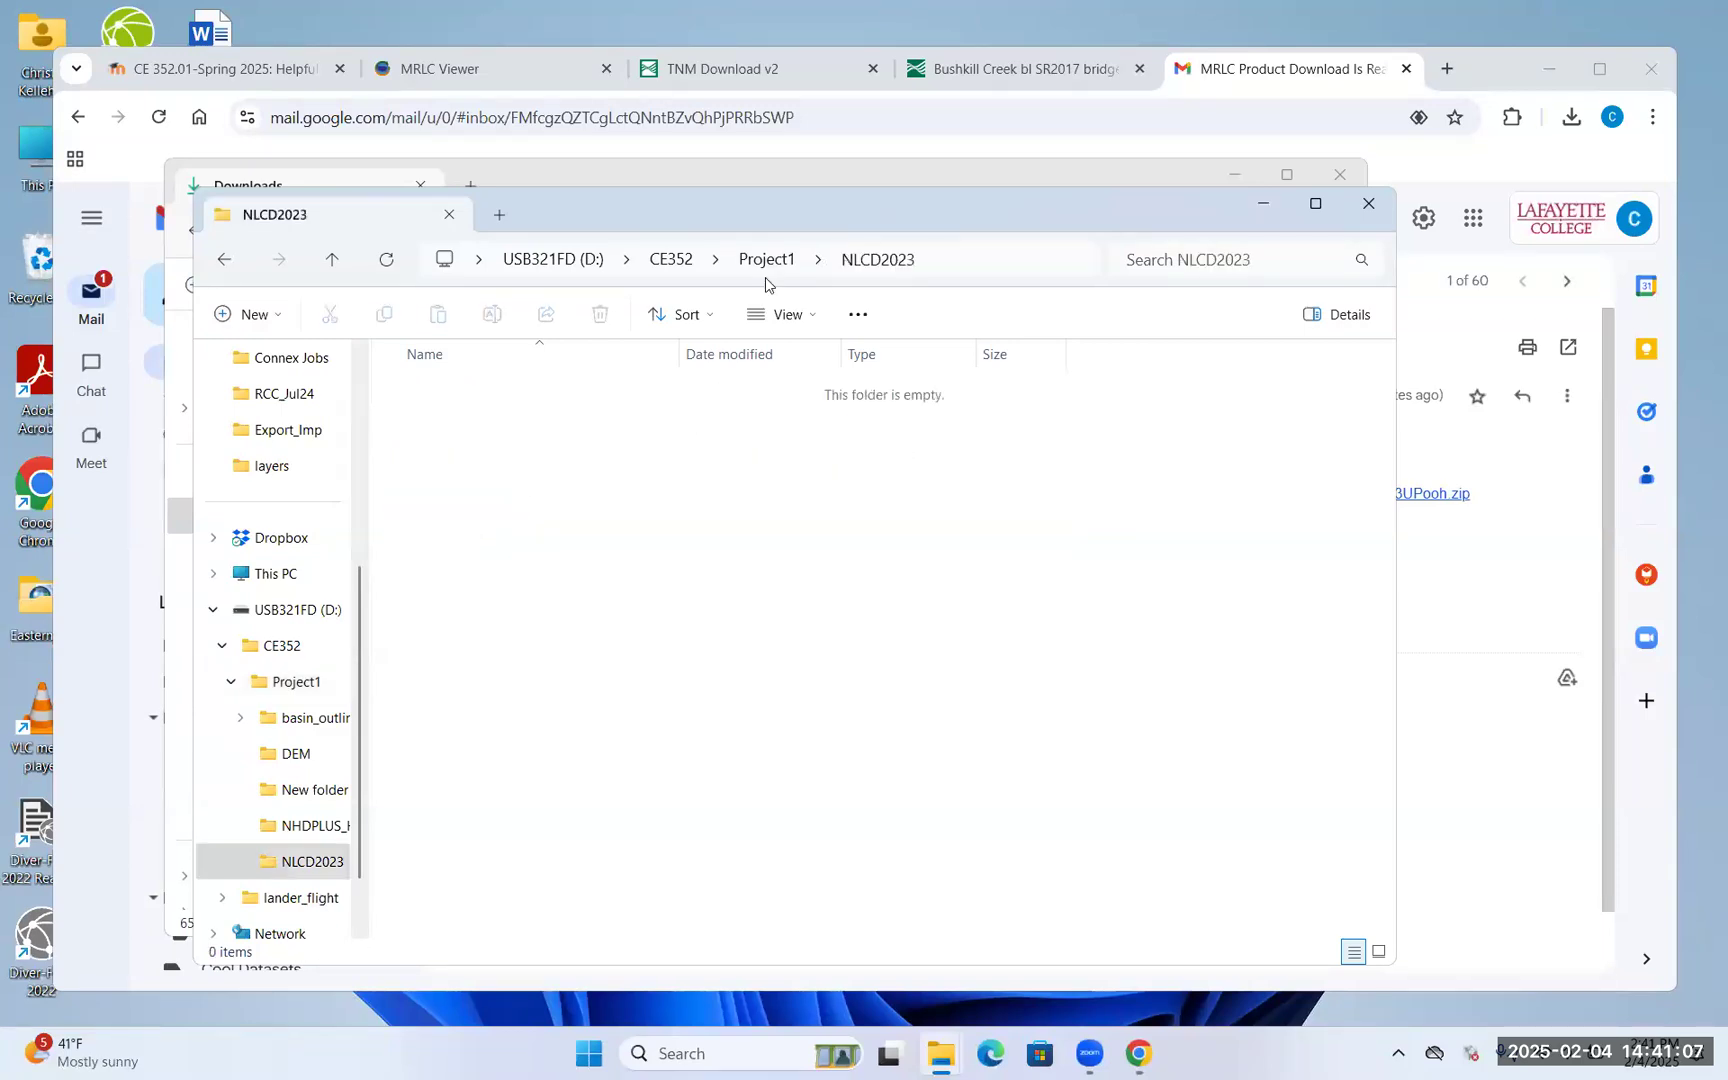
left_click(766, 260)
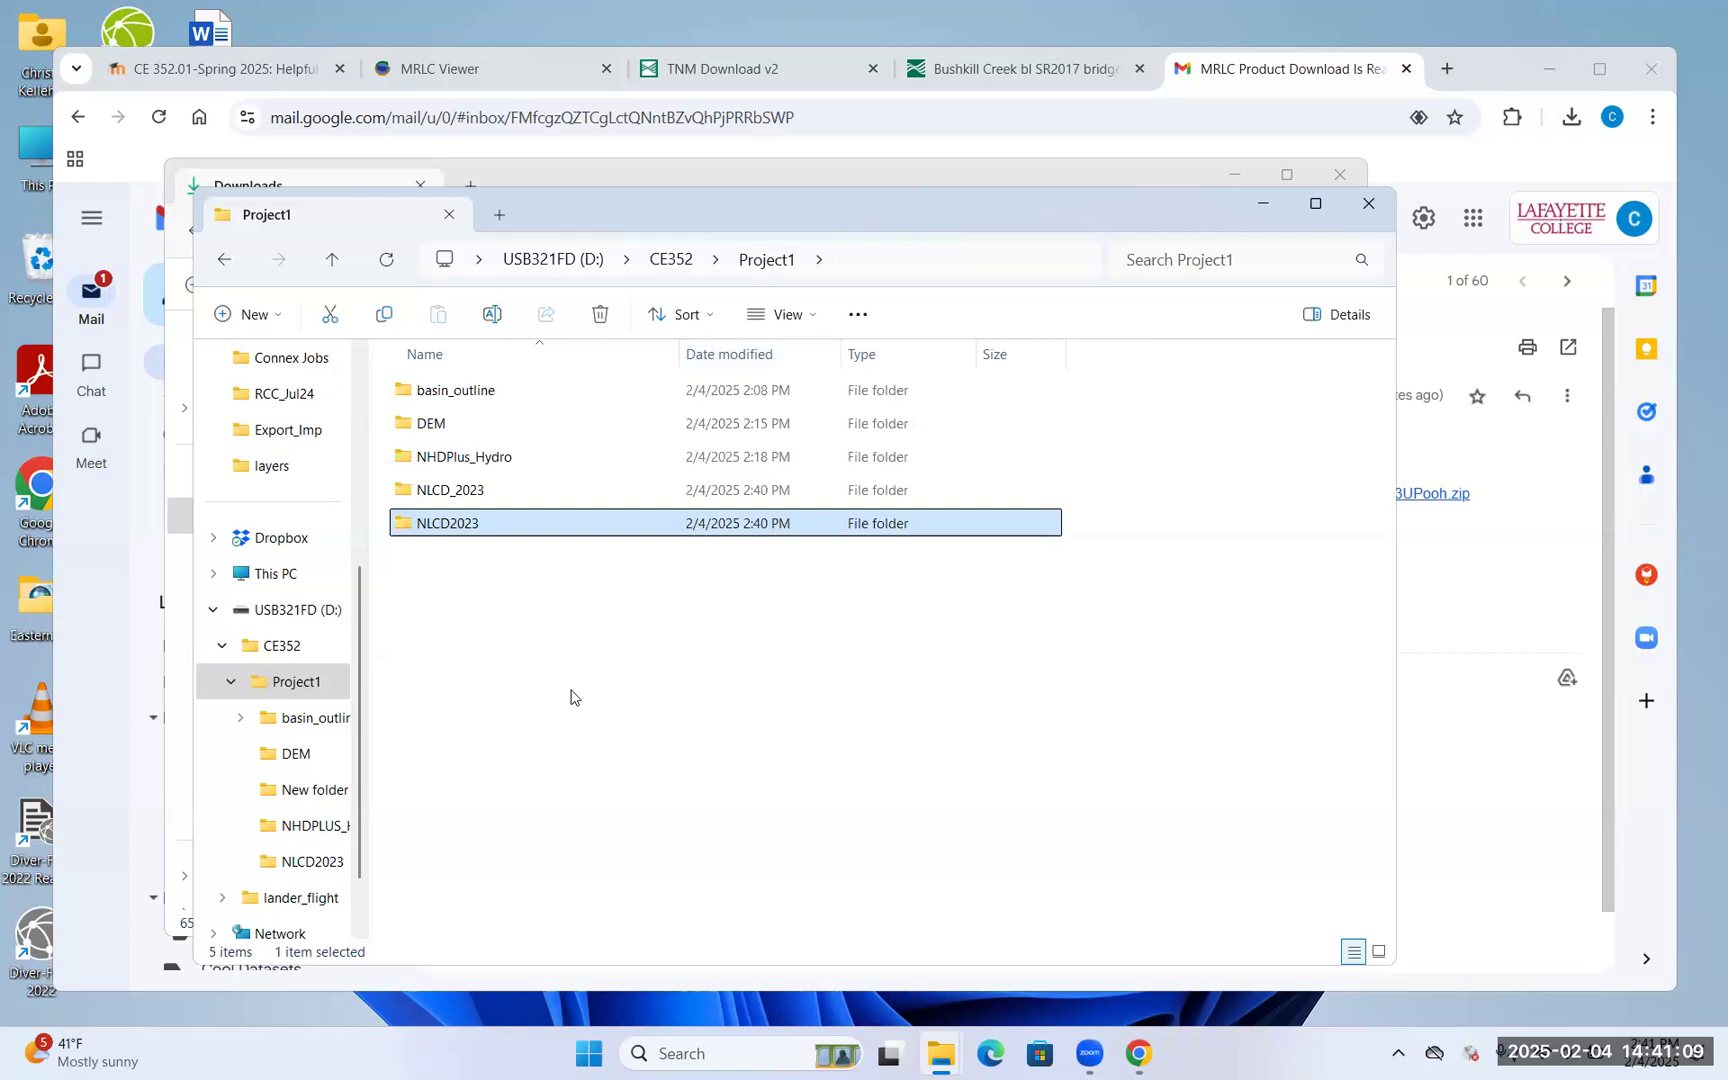
left_click(573, 526)
left_click(600, 314)
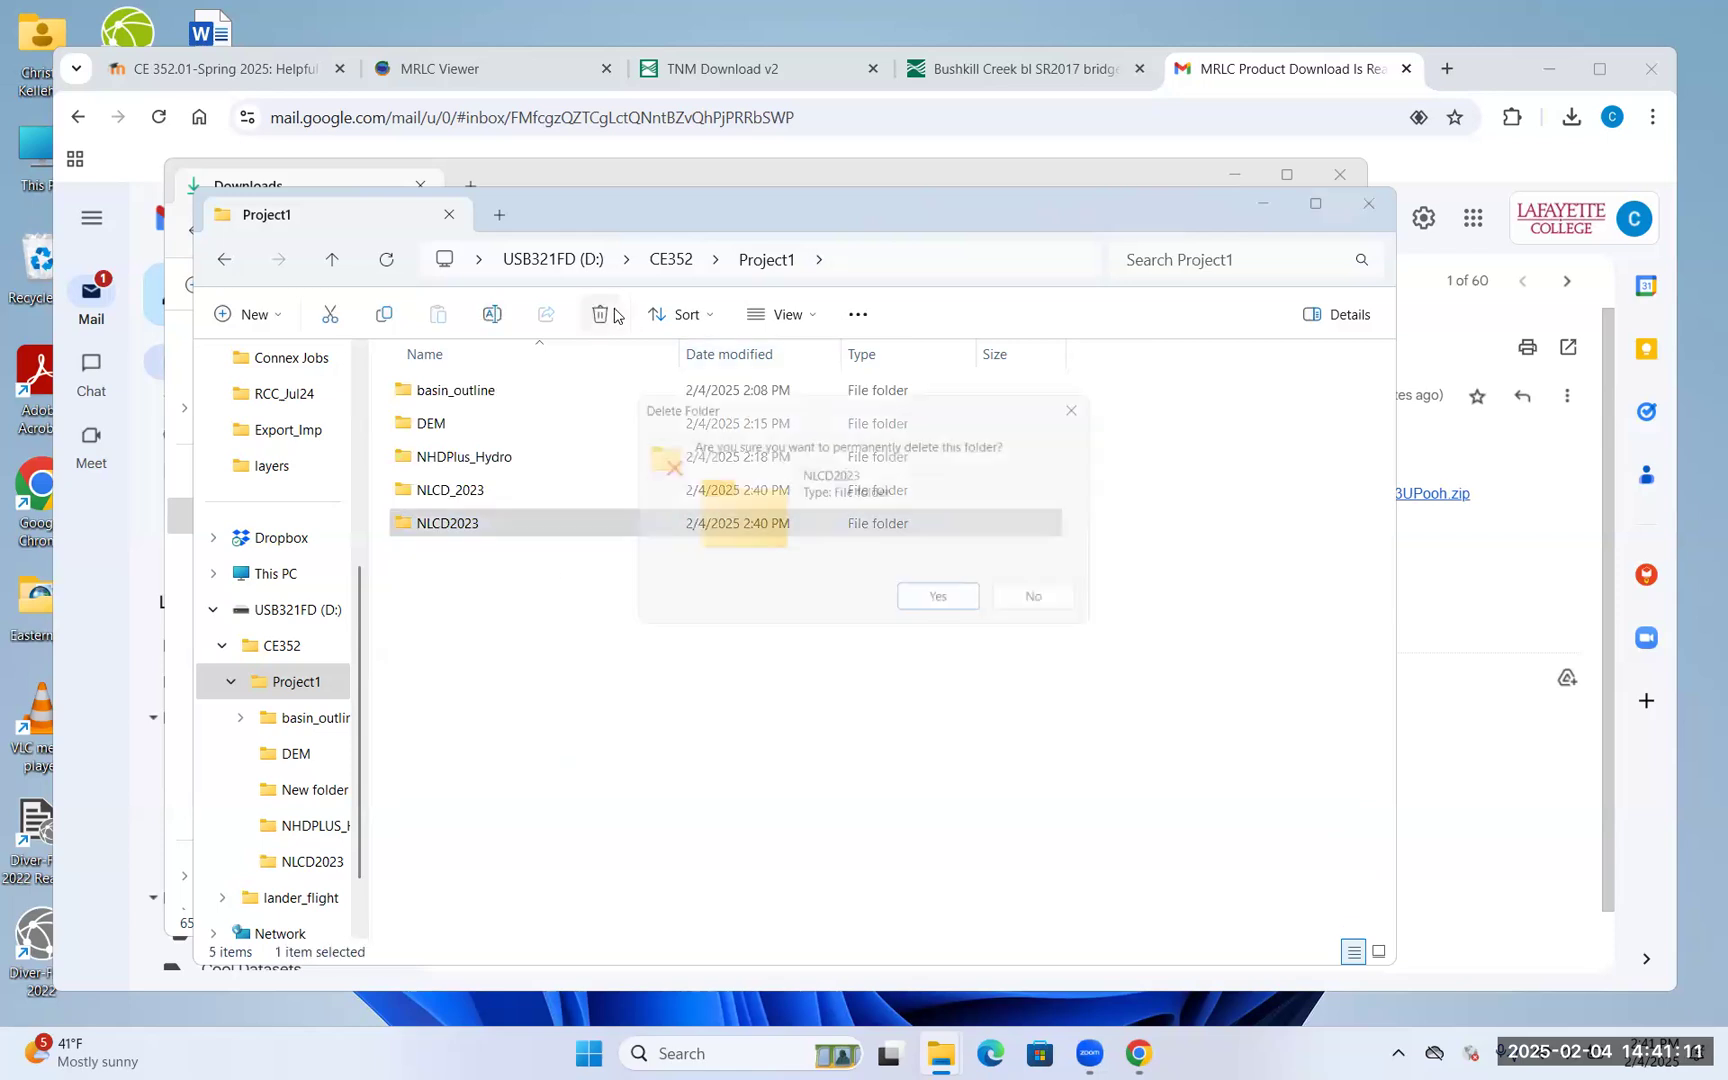
left_click(940, 604)
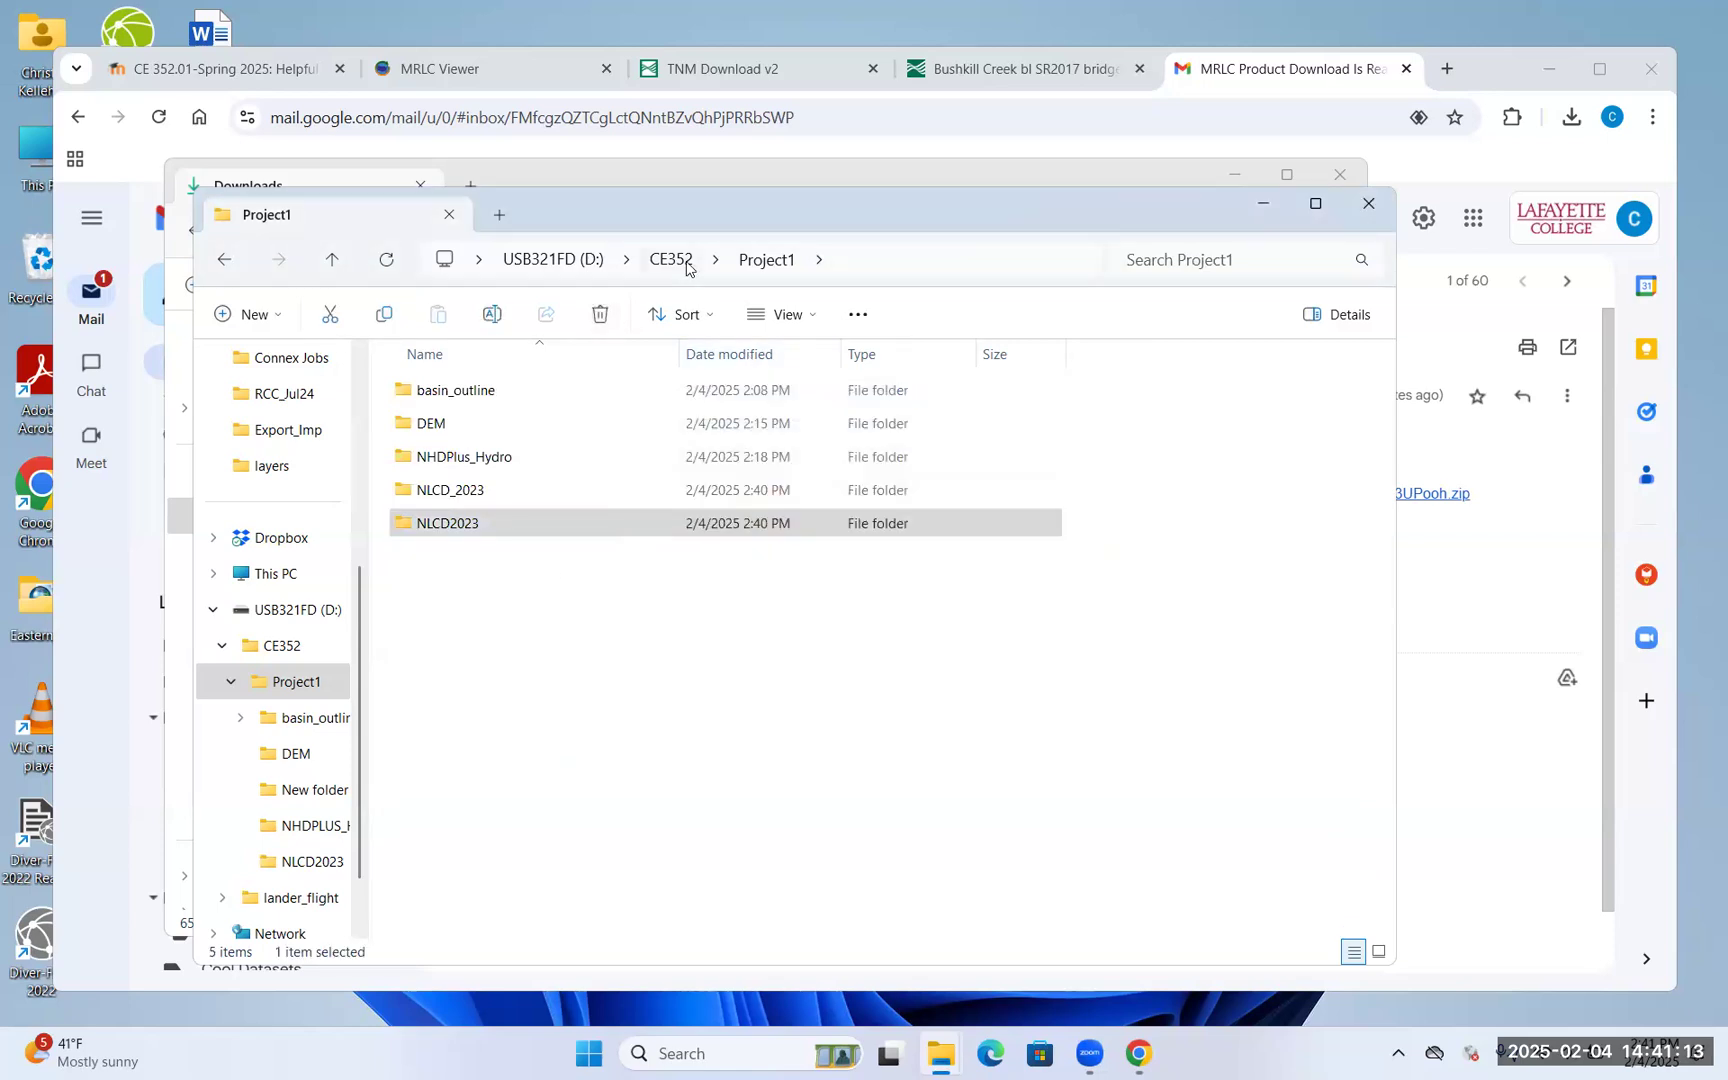
left_click(686, 262)
double_click(493, 385)
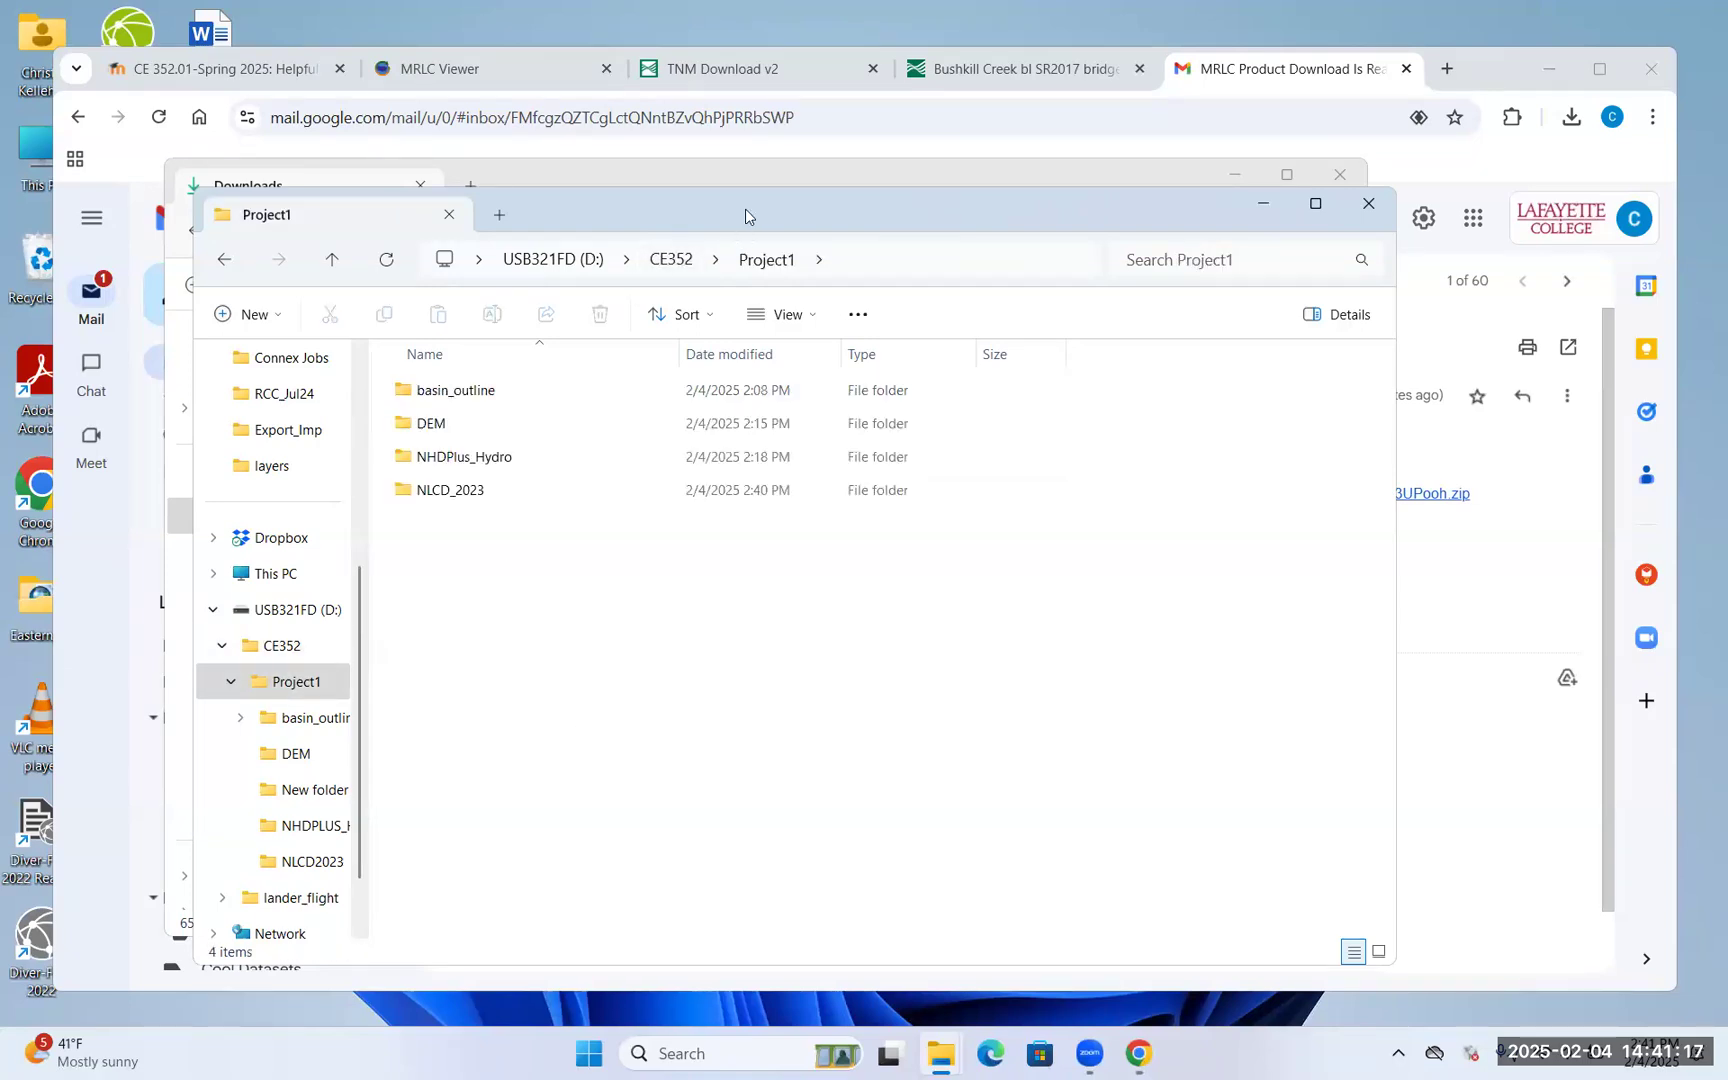
left_click_drag(749, 183, 659, 183)
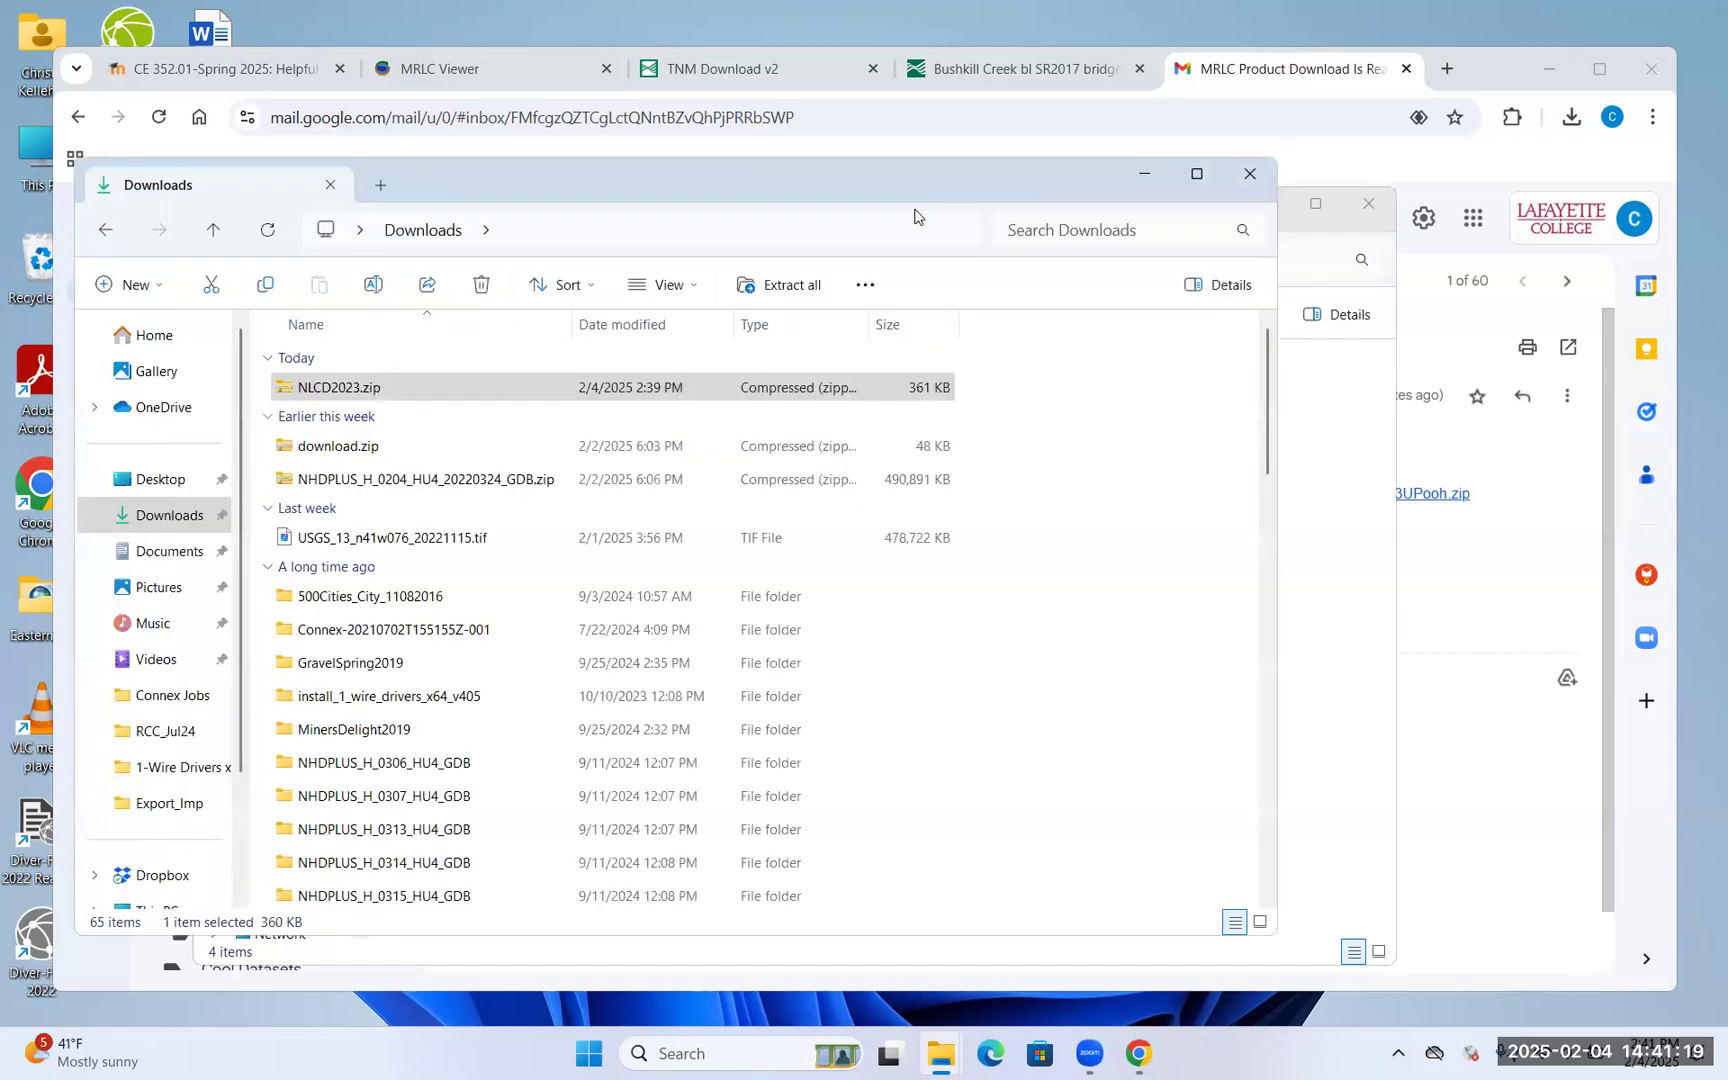